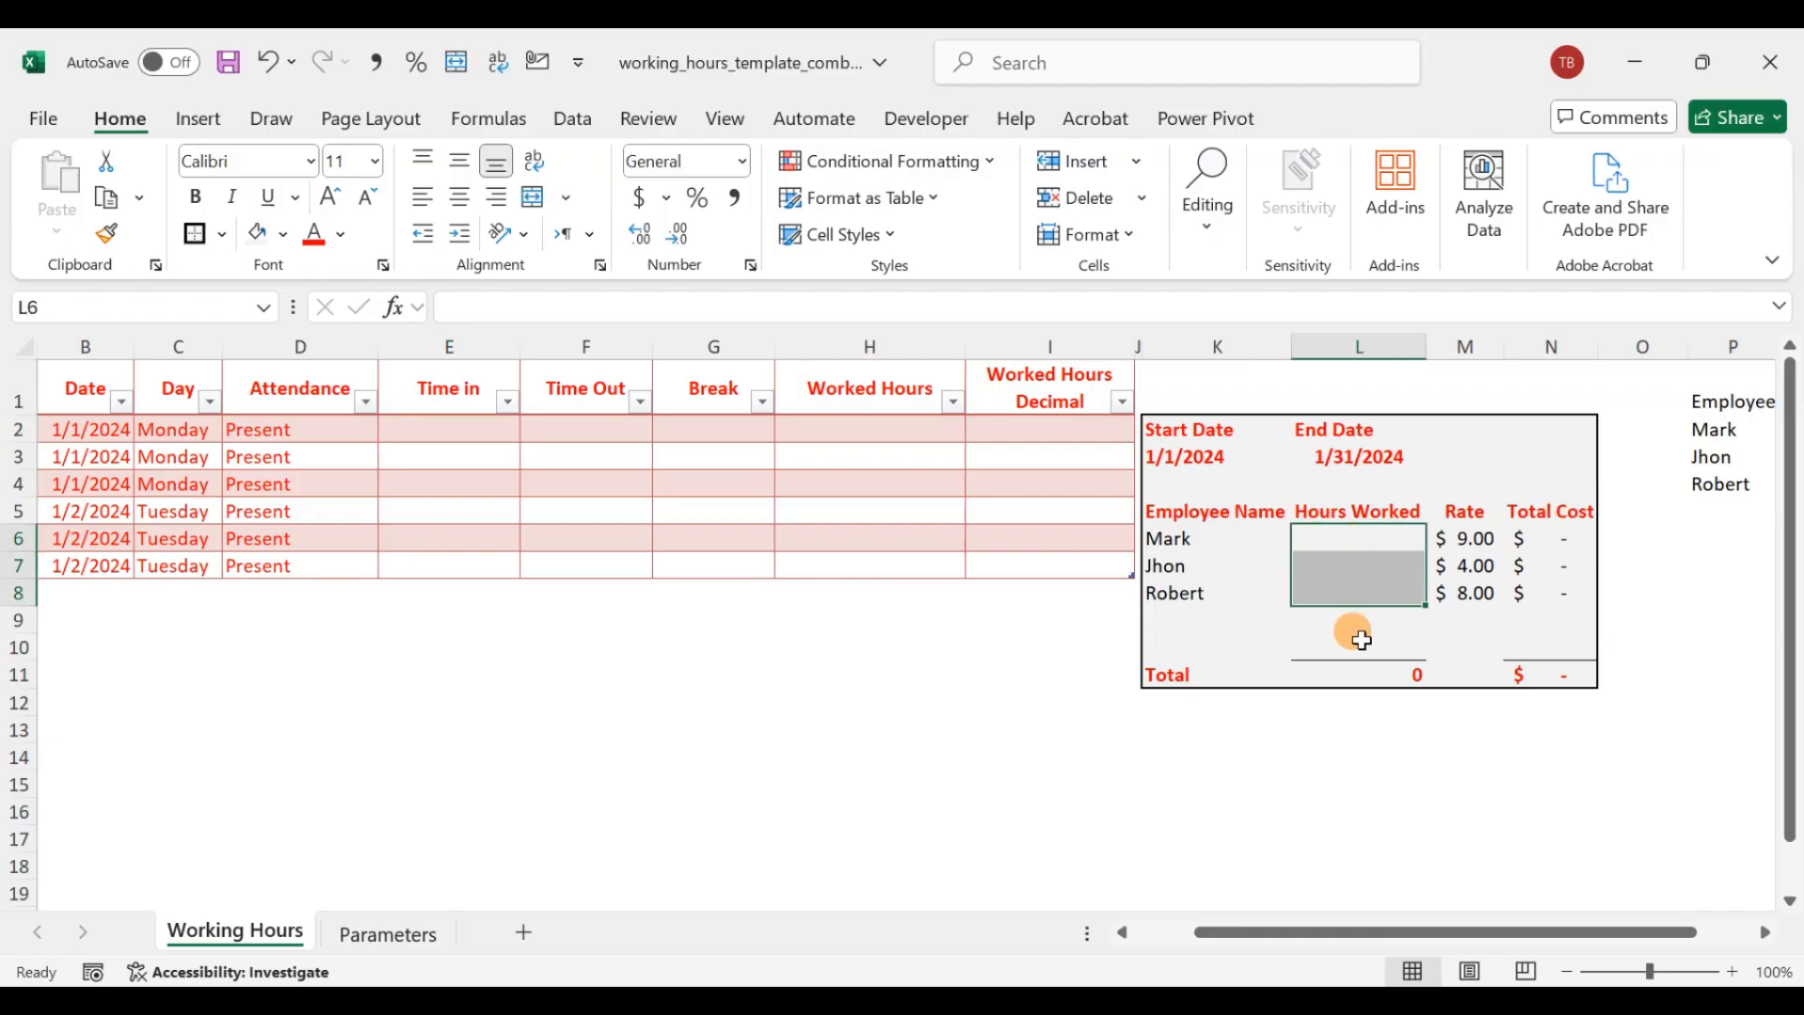
# - Review the summary block's total, hours worked, rate lookup and total cost cells, plus the Worked Hours Decimal column that feeds it
pyautogui.click(1355, 668)
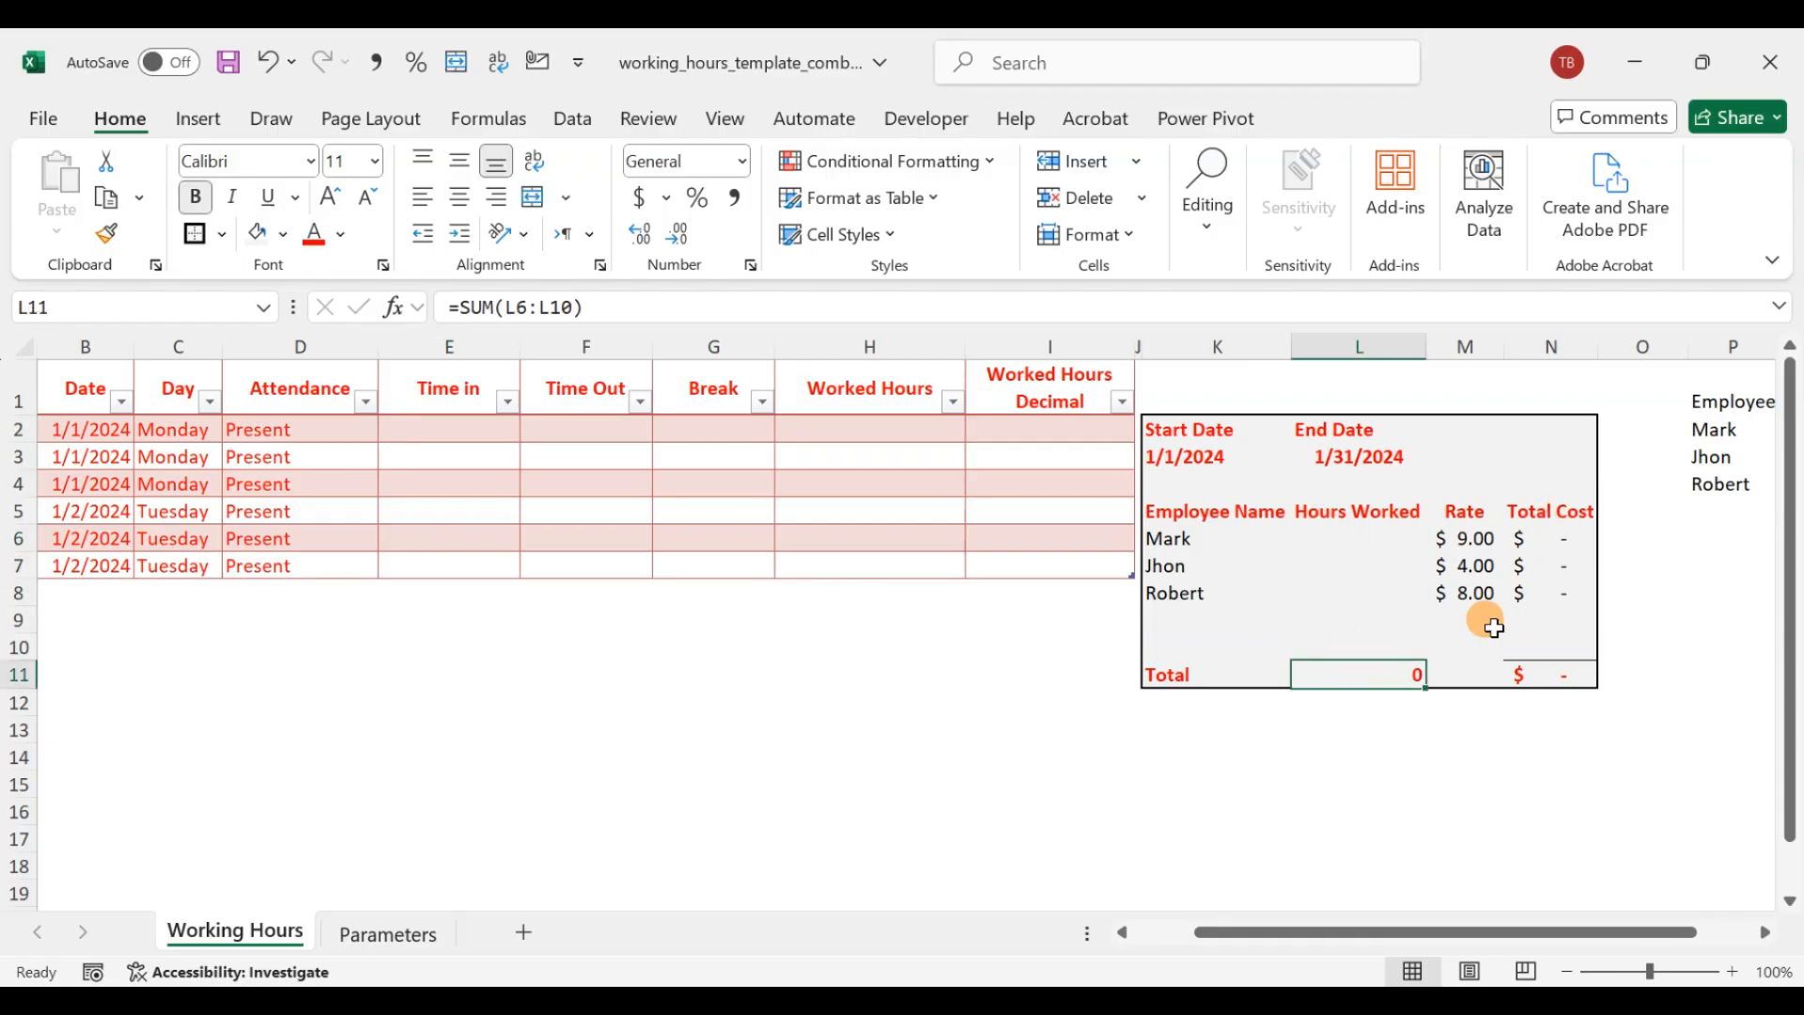
pyautogui.click(1479, 539)
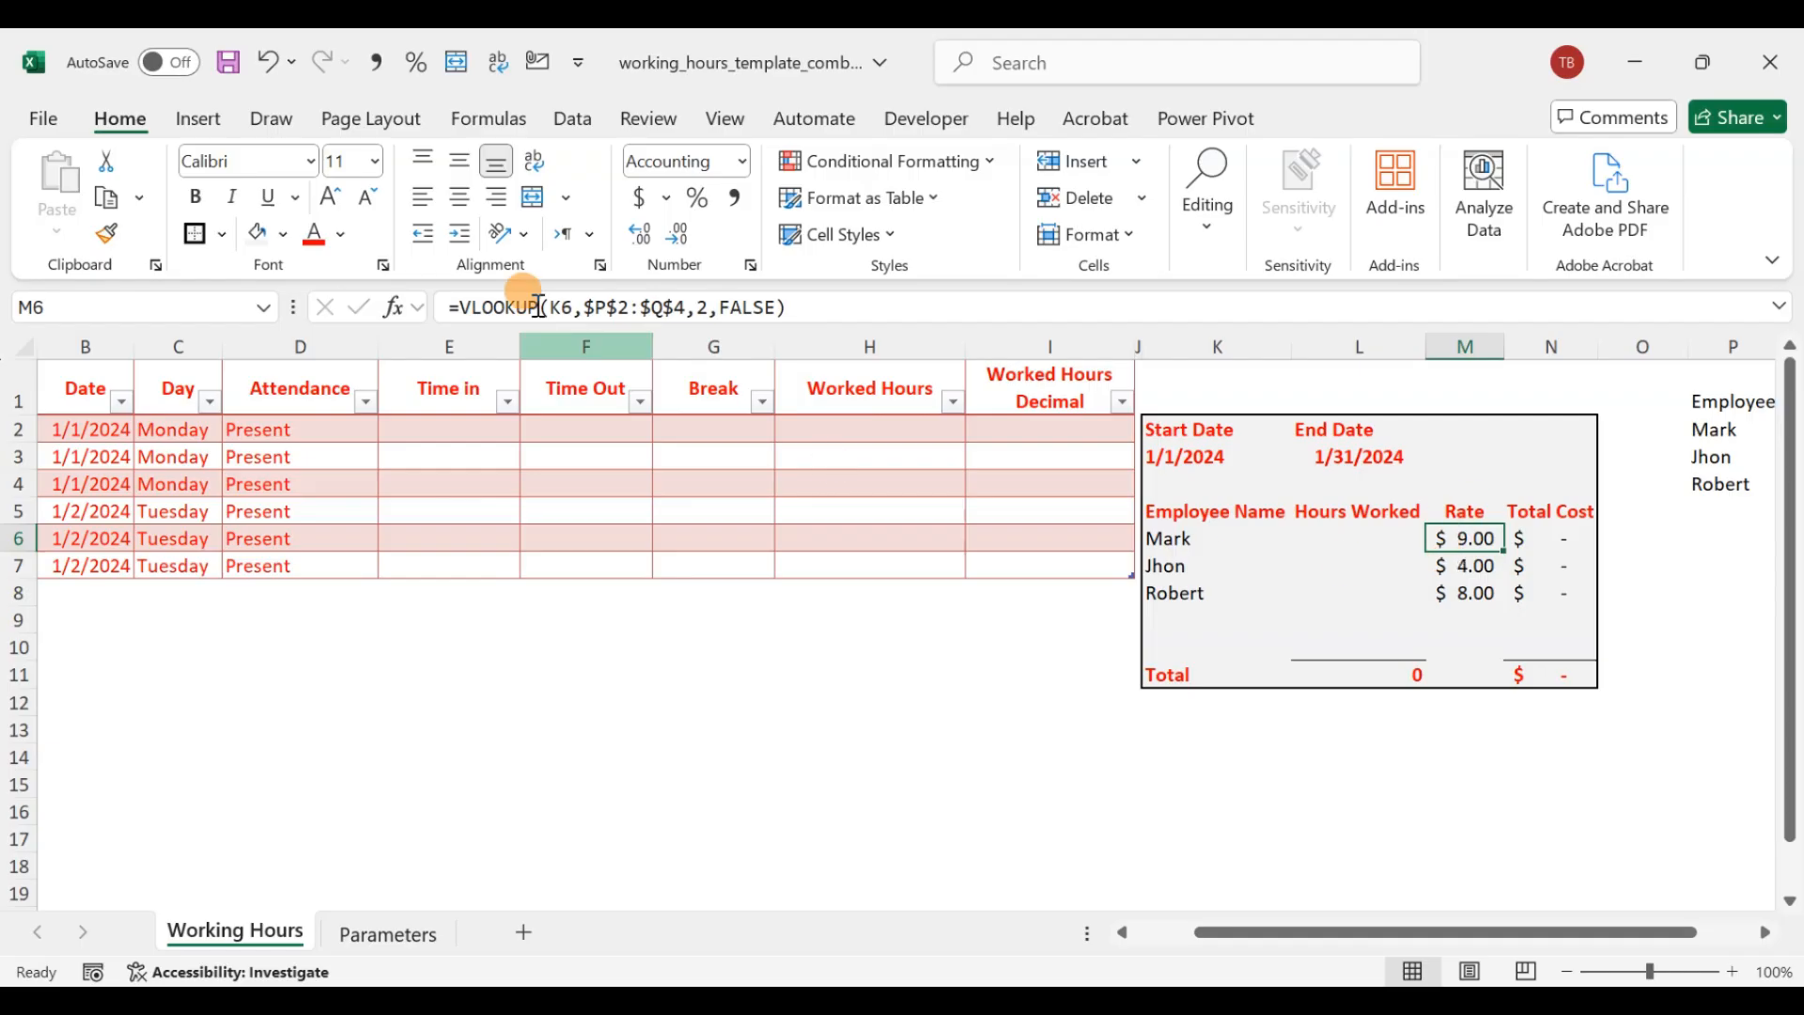
pyautogui.moveTo(1473, 928); pyautogui.dragTo(1527, 929)
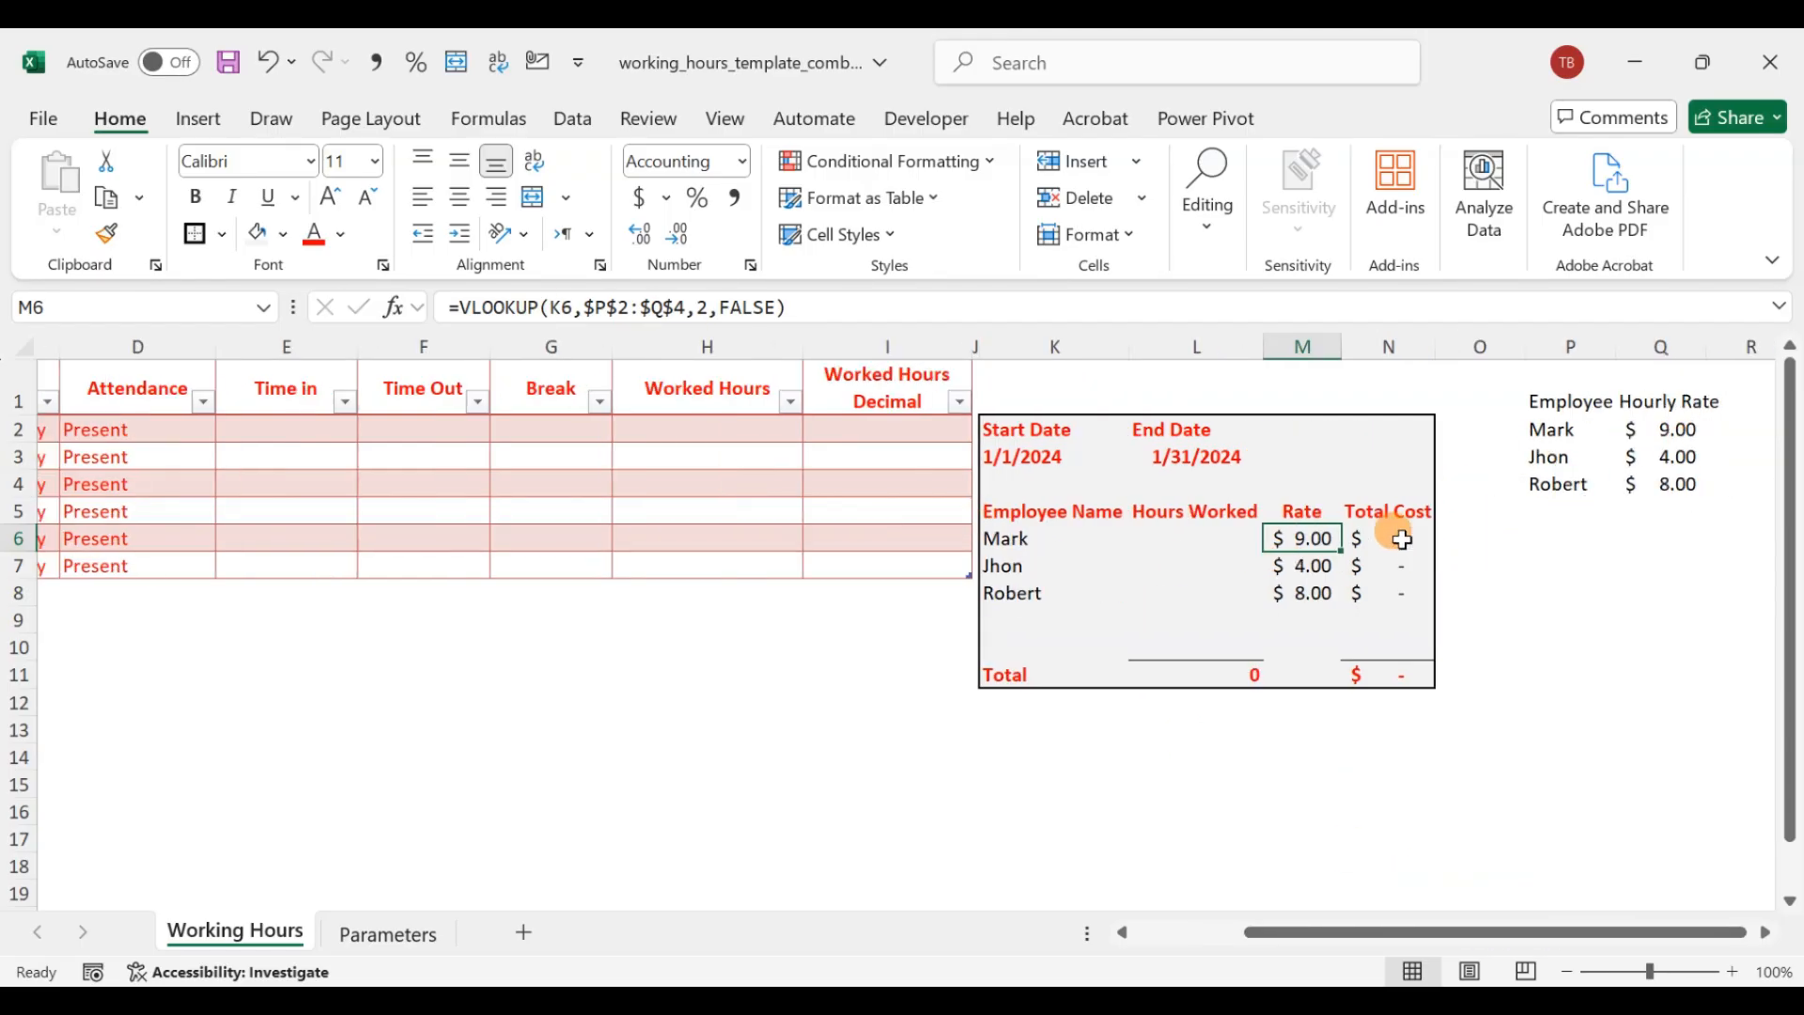
pyautogui.click(1187, 538)
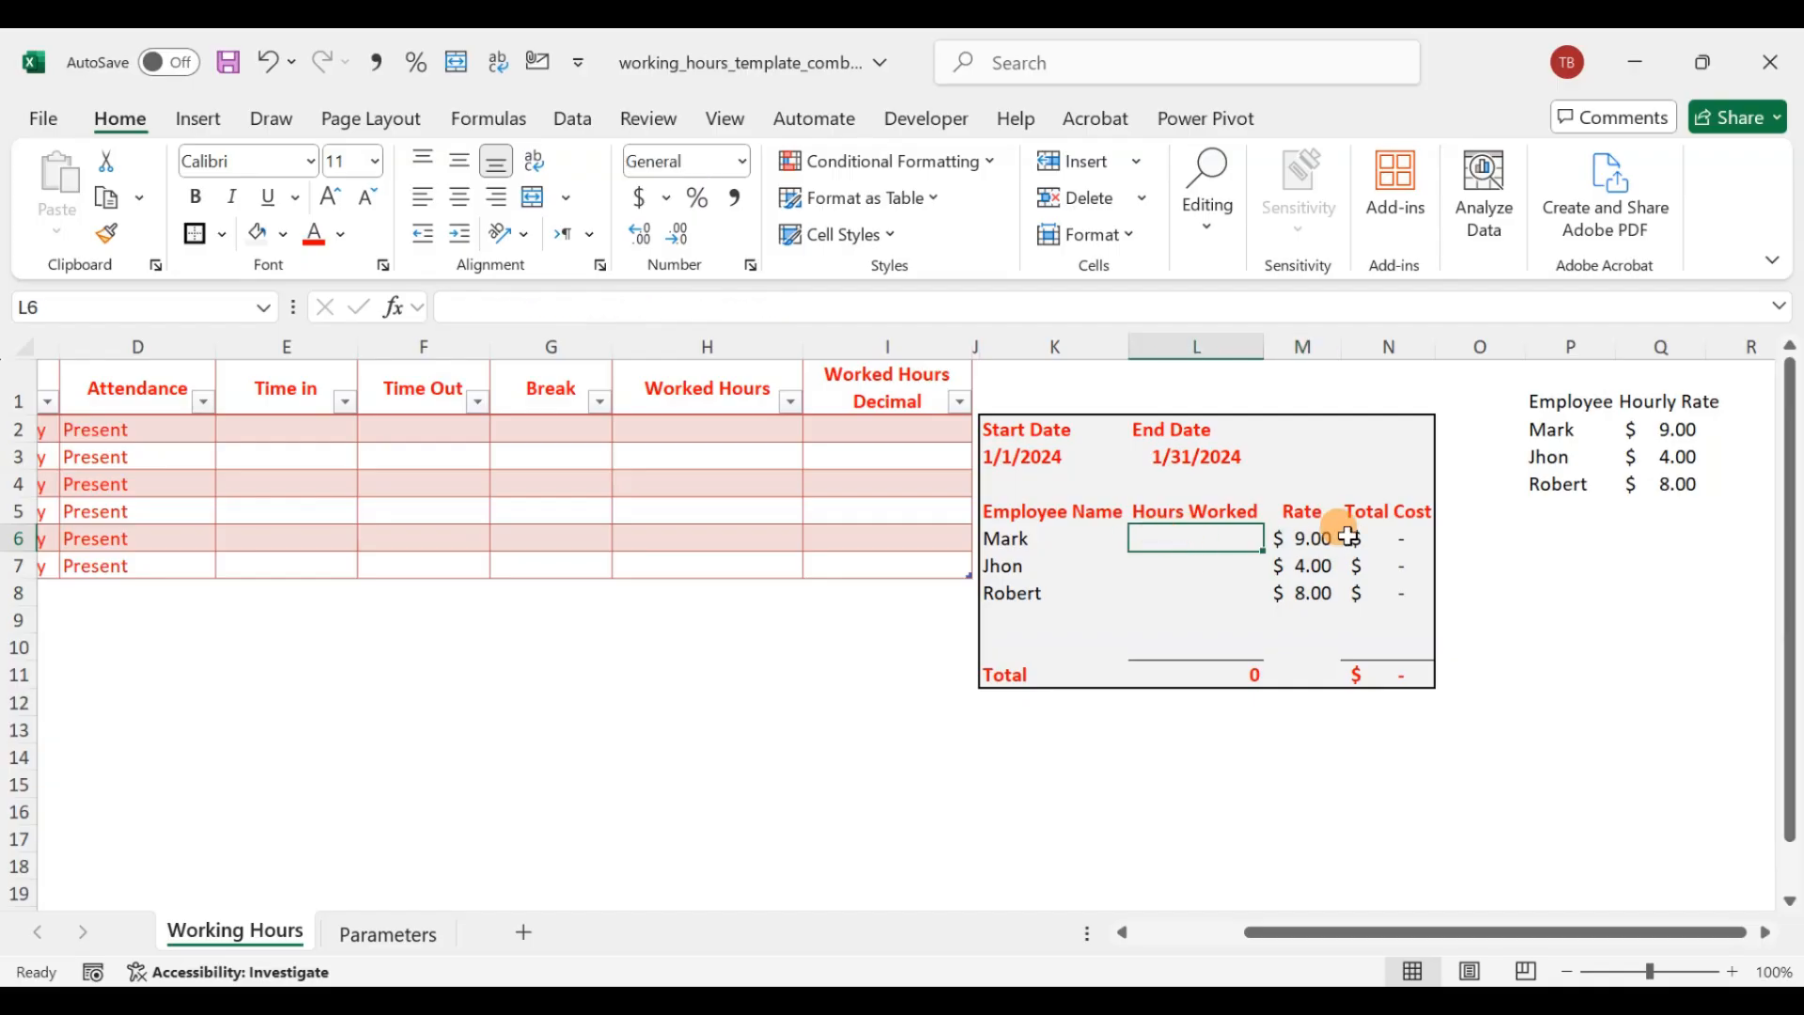
pyautogui.moveTo(1393, 538); pyautogui.dragTo(1374, 592)
pyautogui.click(1311, 537)
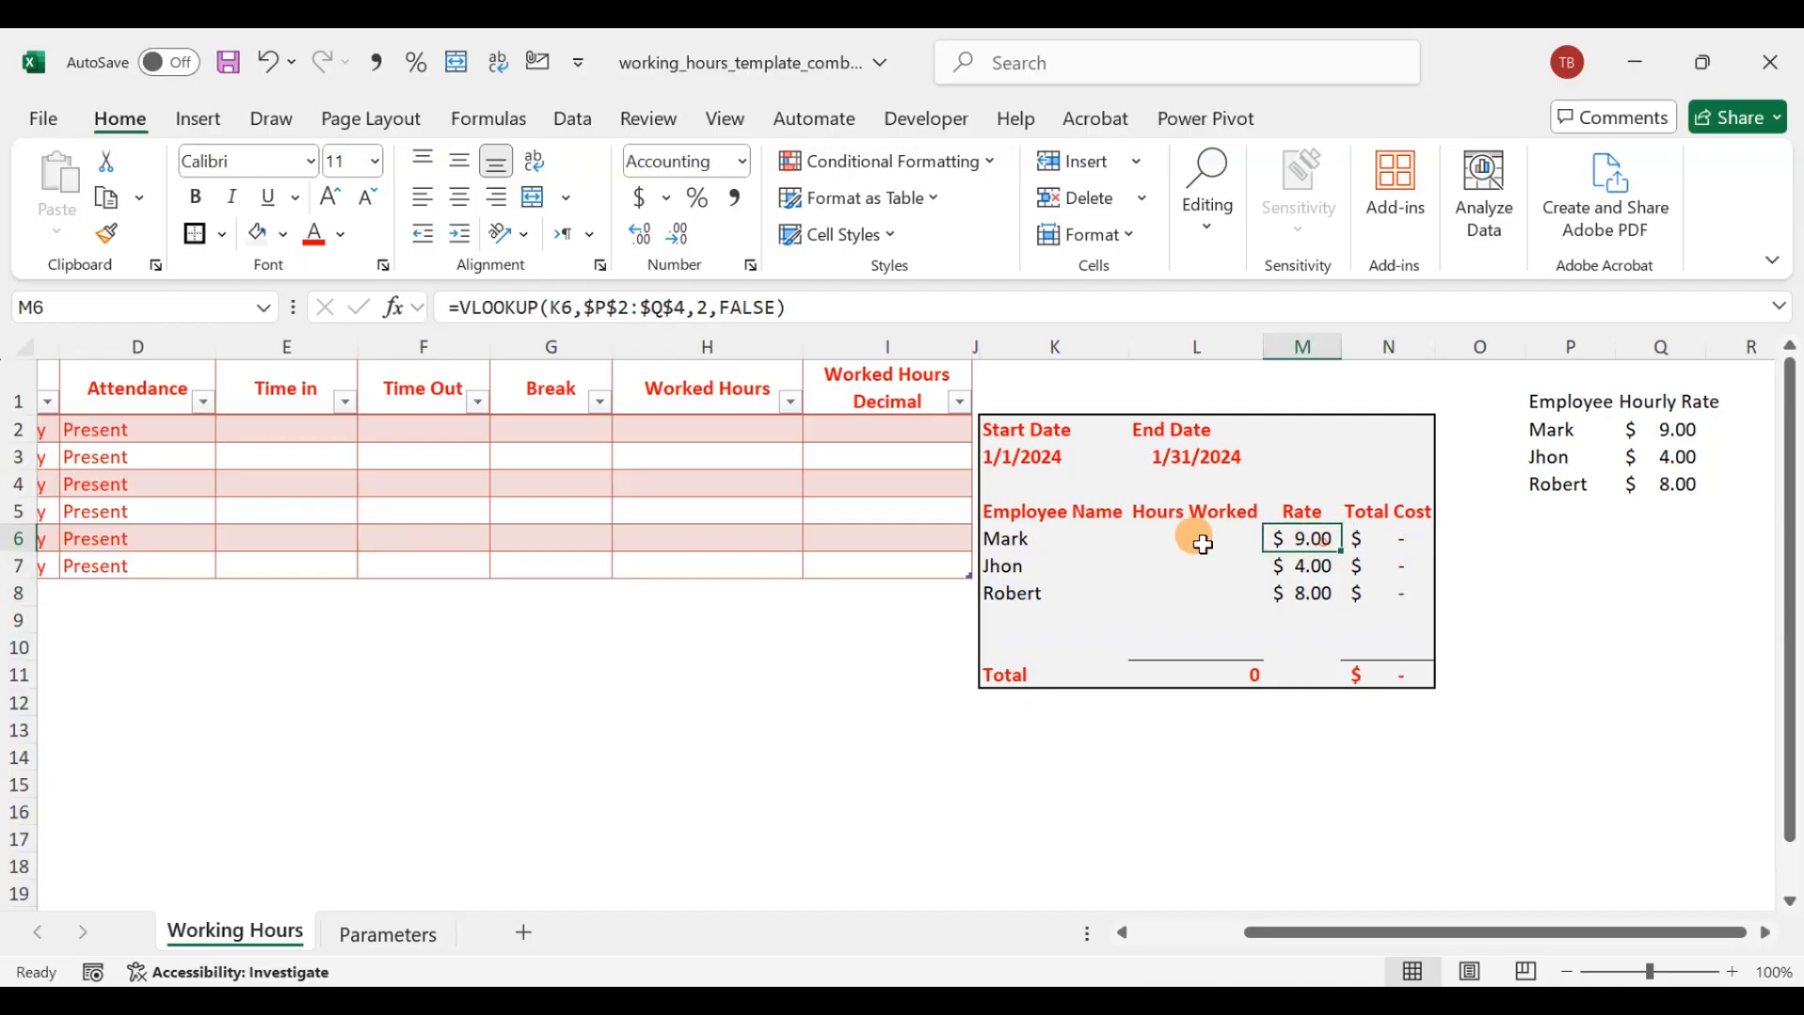
pyautogui.click(1207, 541)
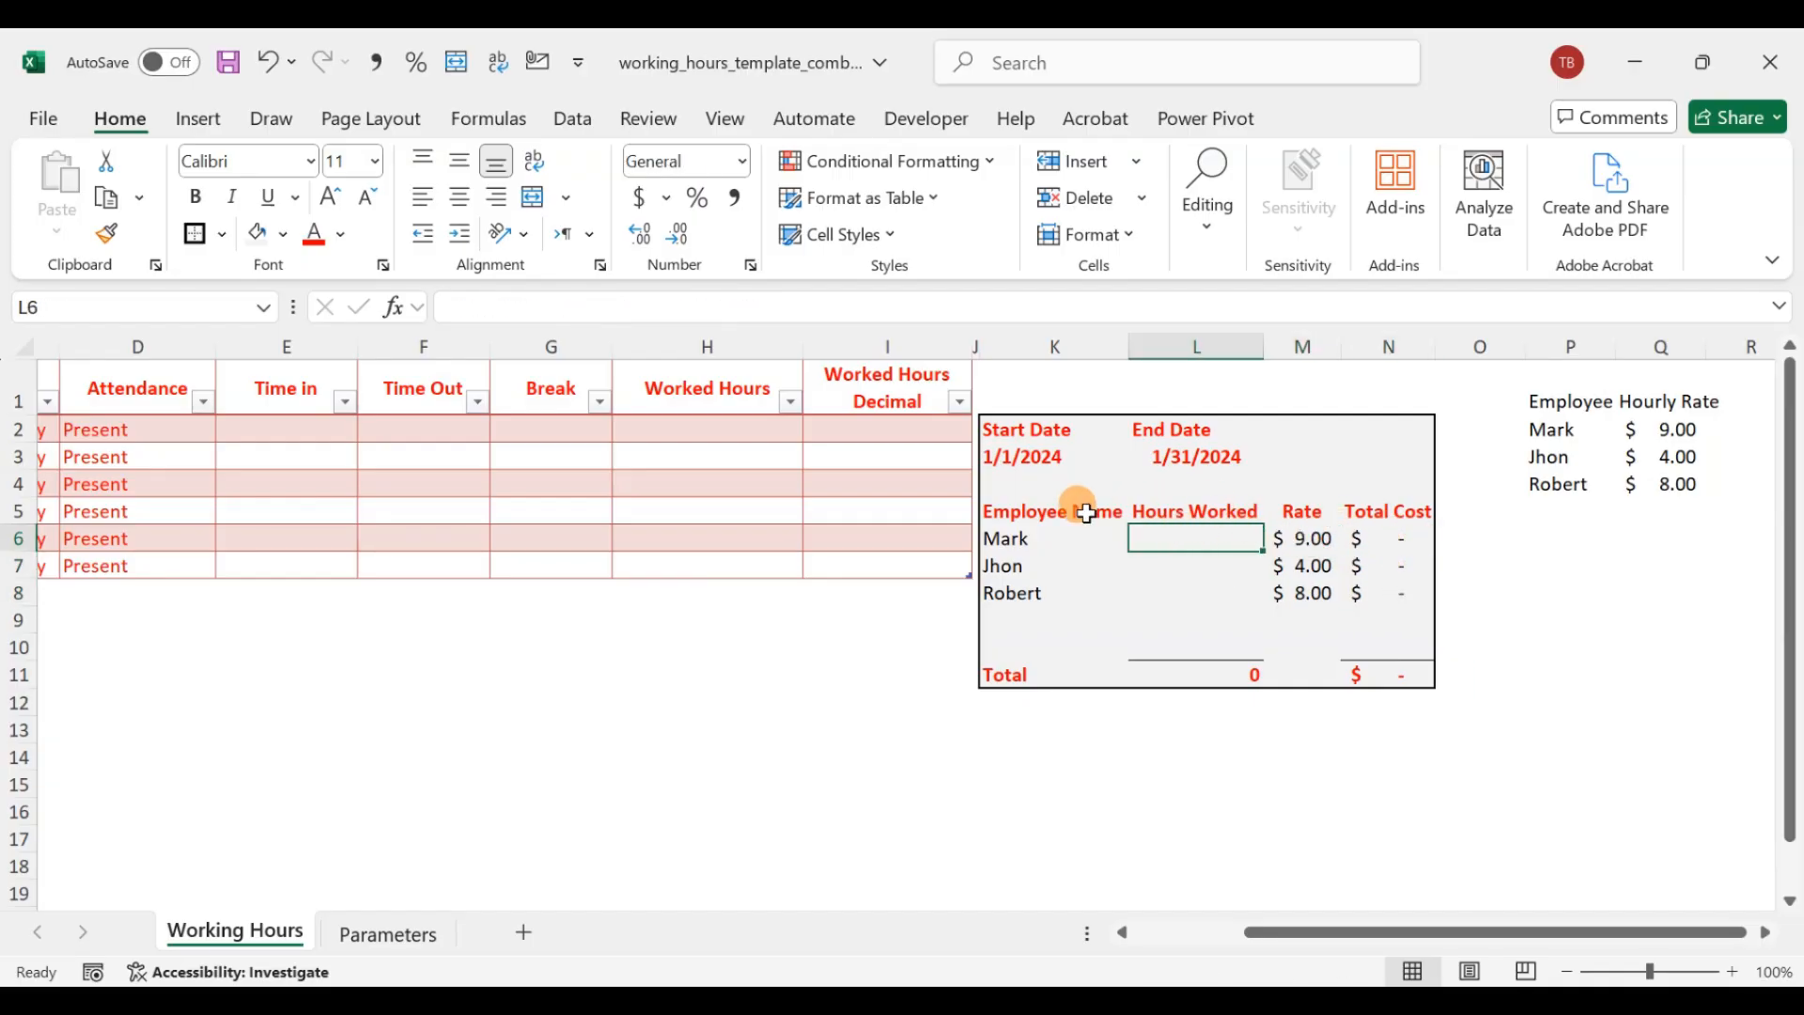
pyautogui.moveTo(940, 435); pyautogui.dragTo(942, 564)
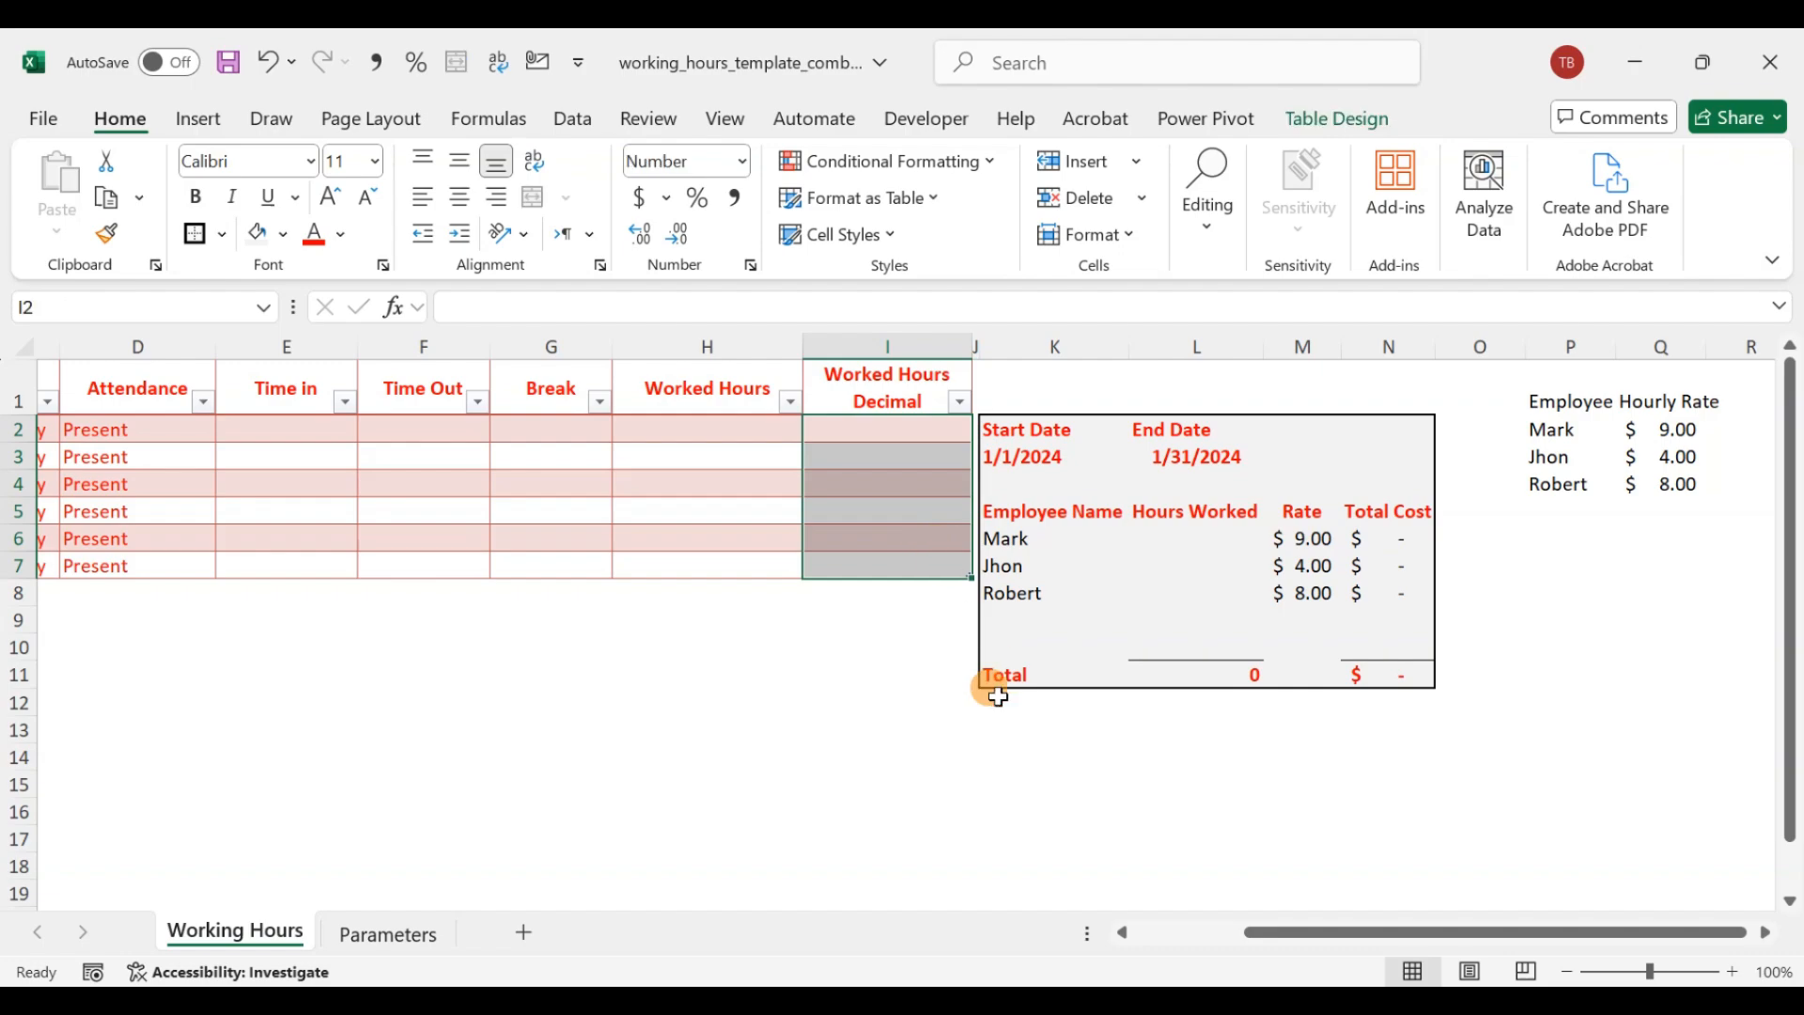
pyautogui.click(888, 700)
# - Examine the attendance table's Time in, Time Out, Break, Worked Hours and Worked Hours Decimal columns
pyautogui.moveTo(1387, 931); pyautogui.dragTo(1226, 923)
pyautogui.moveTo(1027, 429); pyautogui.dragTo(1034, 558)
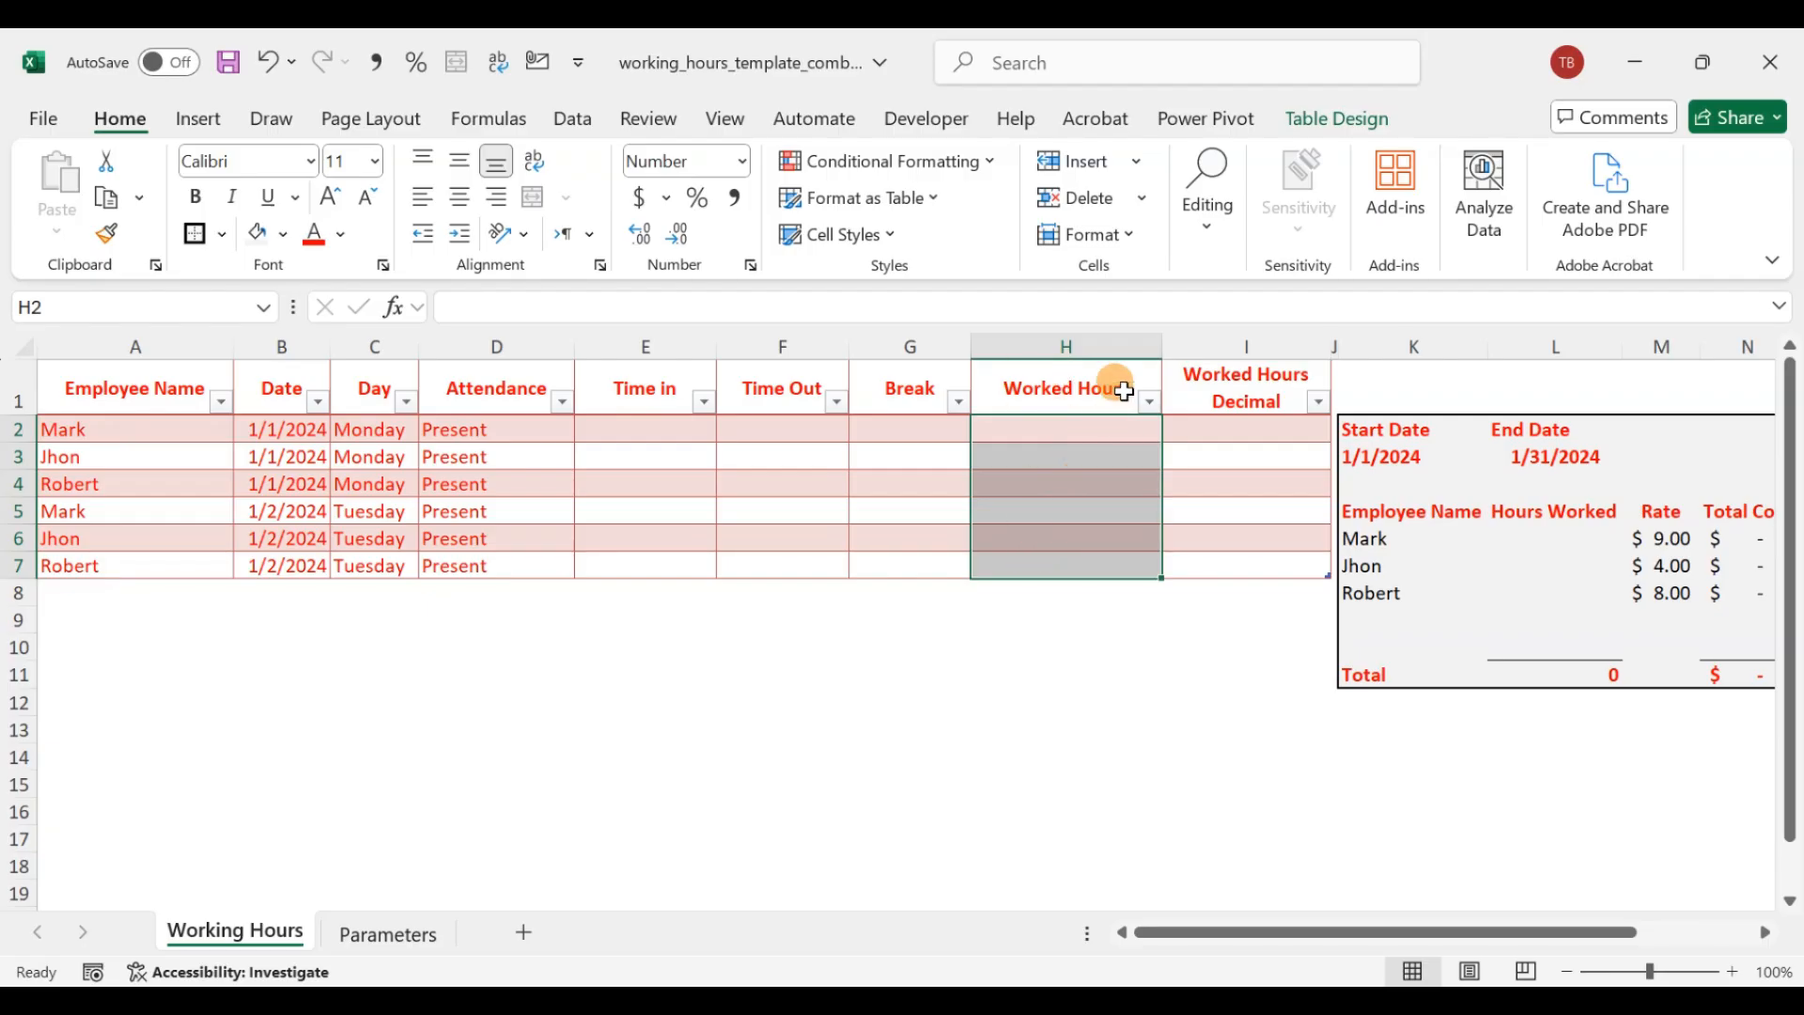
pyautogui.click(688, 429)
pyautogui.click(767, 419)
pyautogui.click(895, 420)
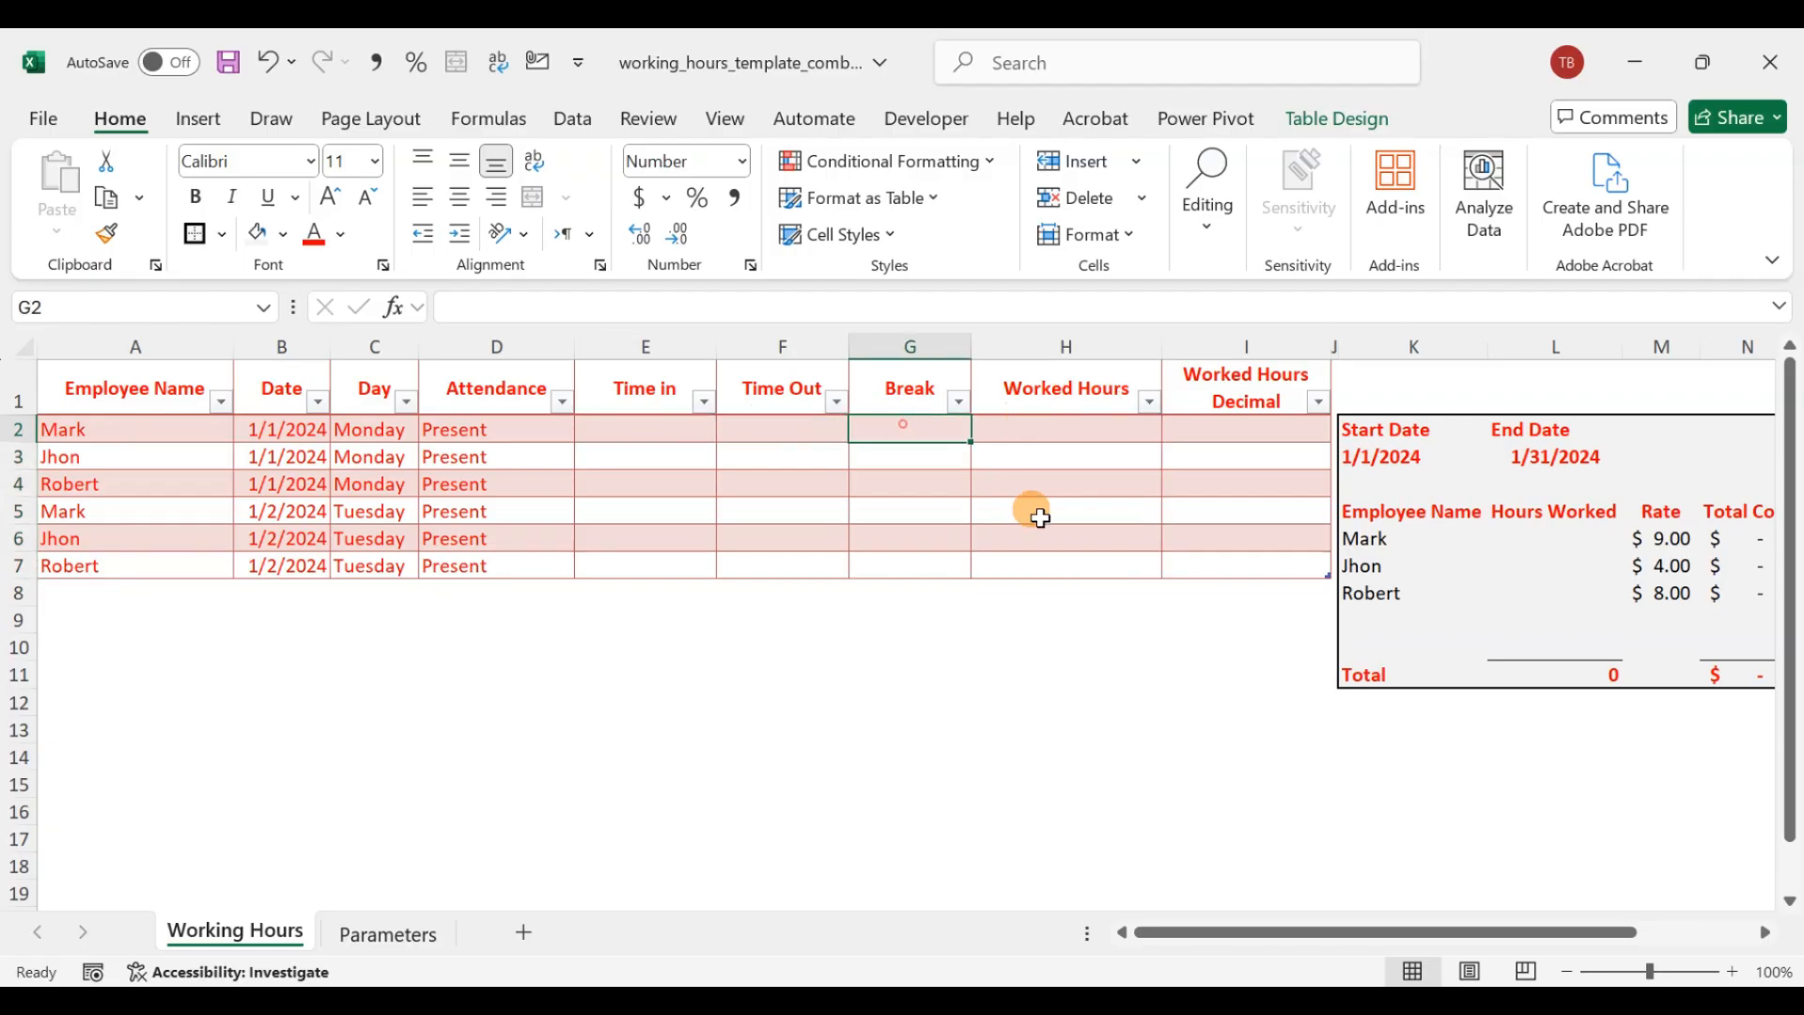
pyautogui.click(1242, 449)
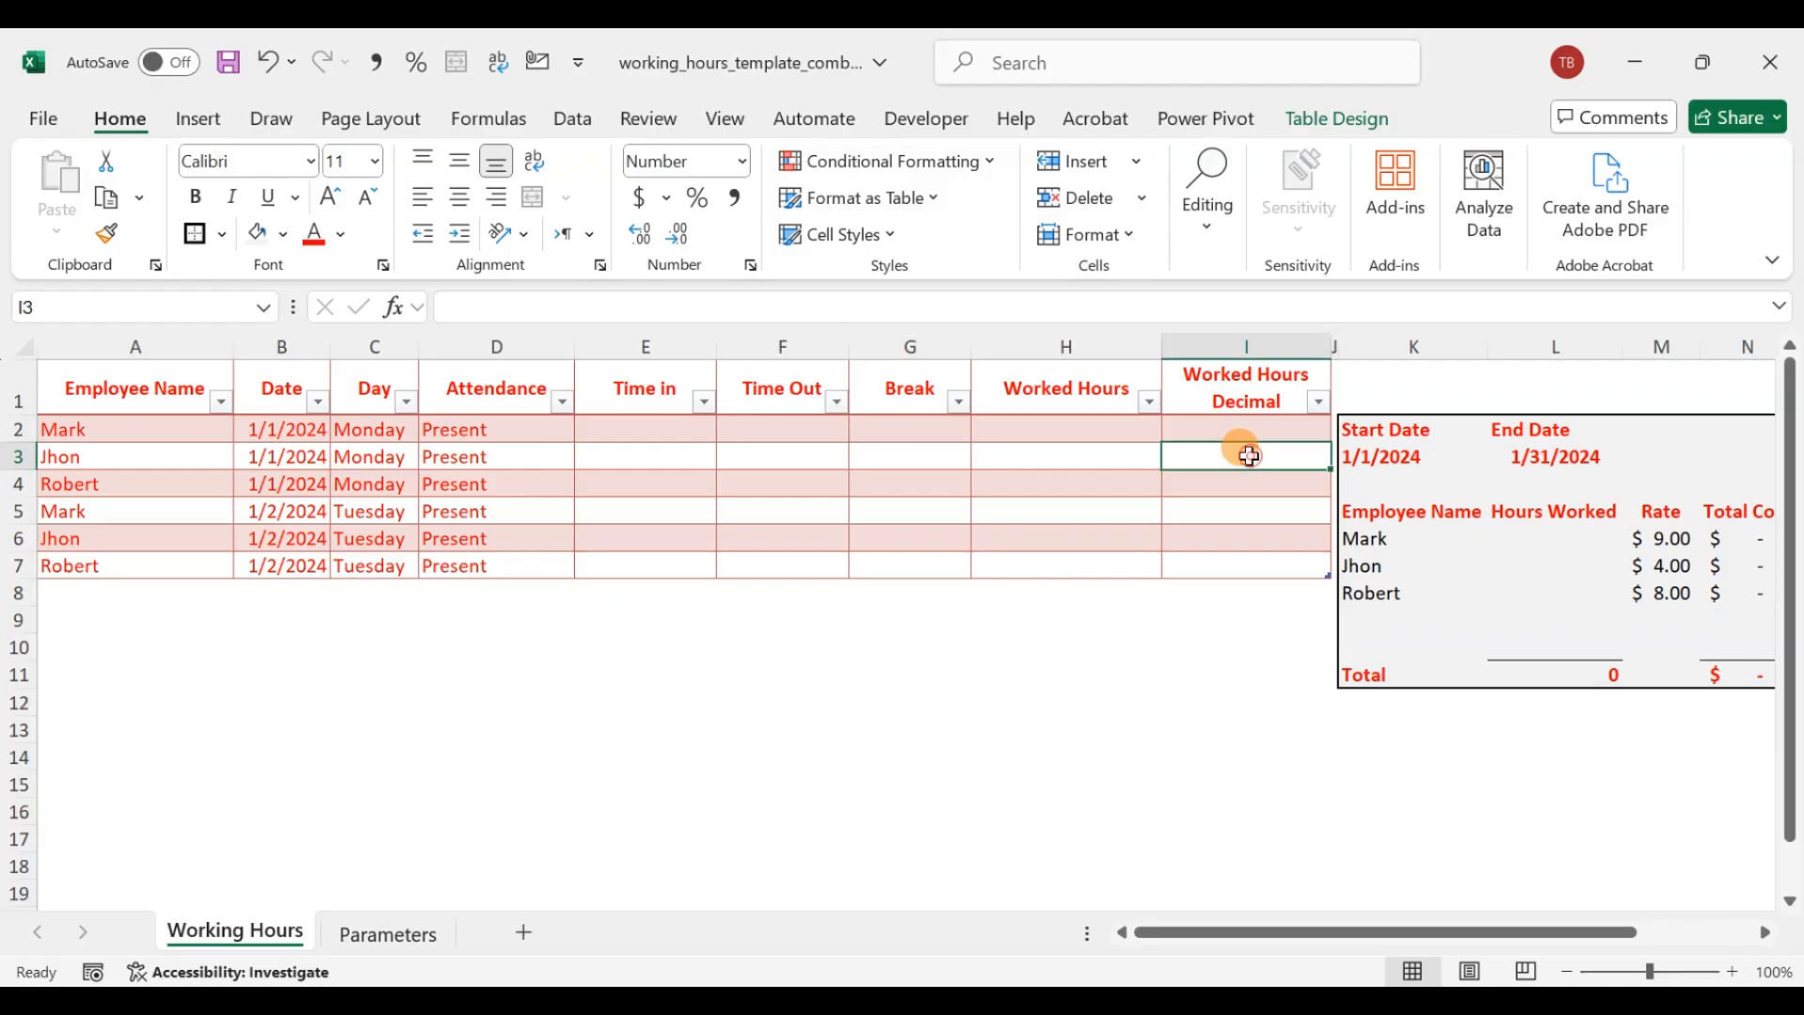
# - Apply the custom number format [h]:mm to the Time in, Time Out, Break and Worked Hours cells, E2:H7
pyautogui.click(663, 423)
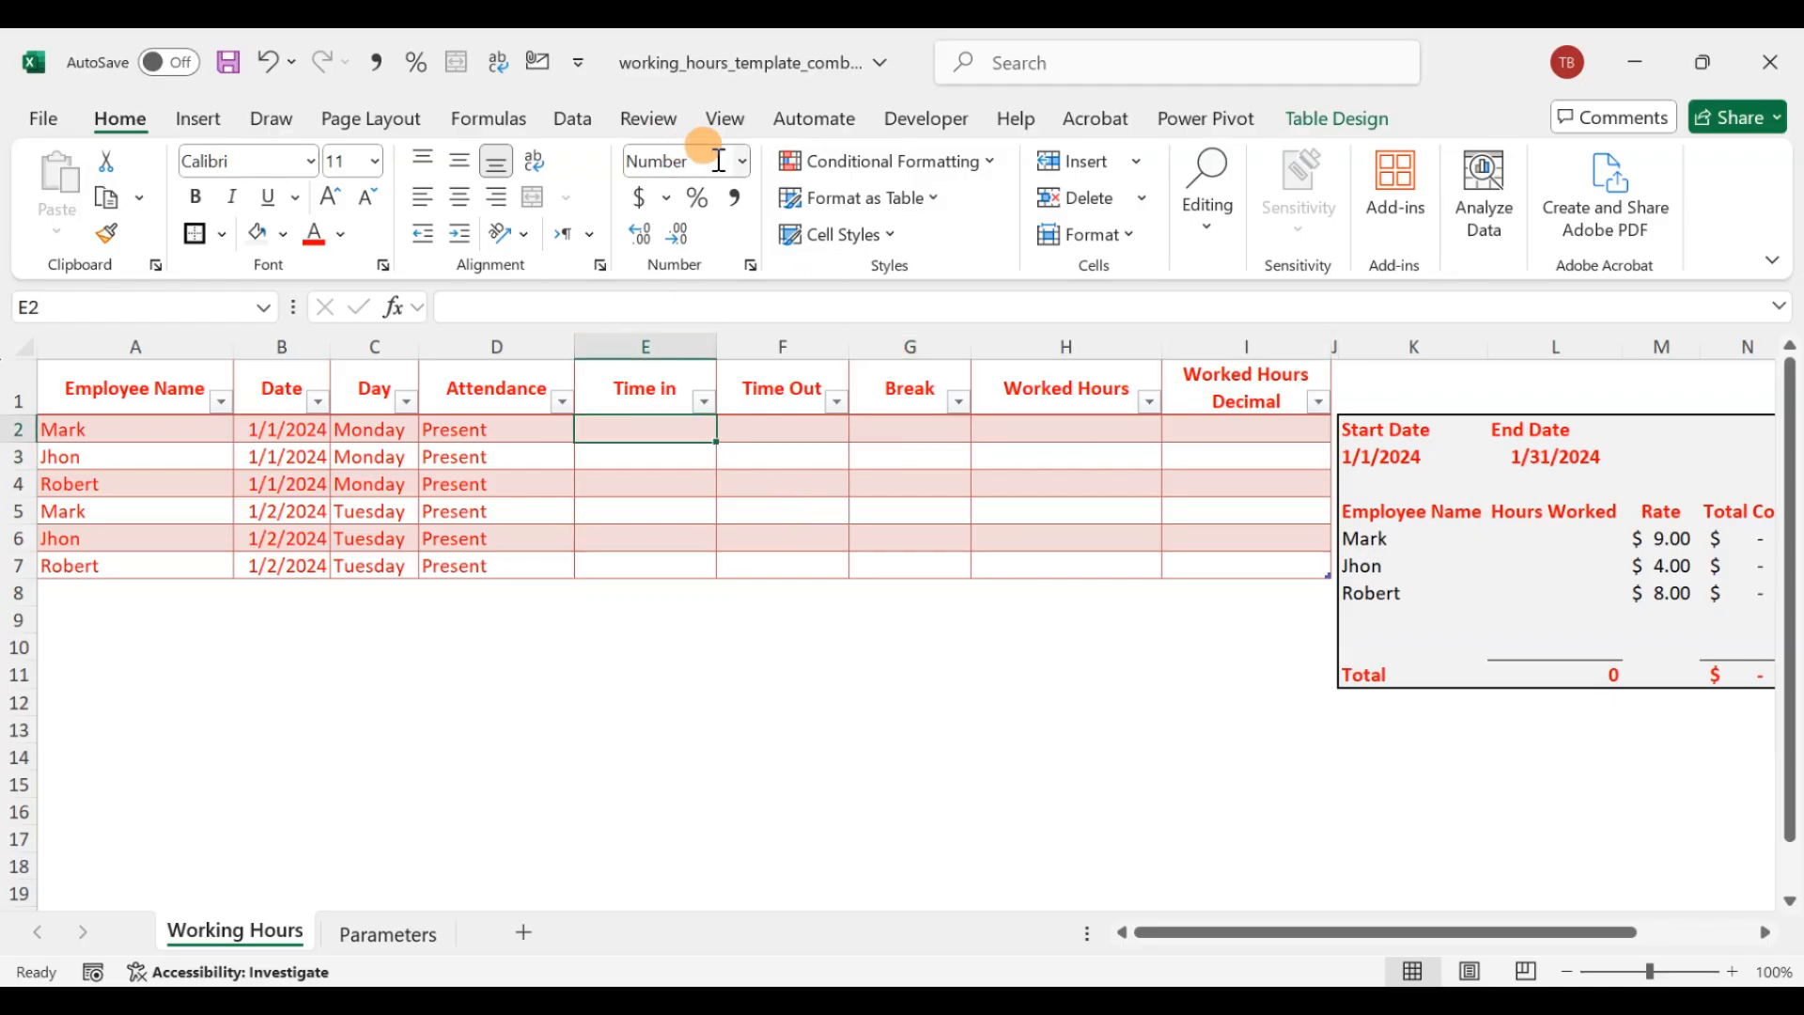
pyautogui.moveTo(636, 424); pyautogui.dragTo(1023, 557)
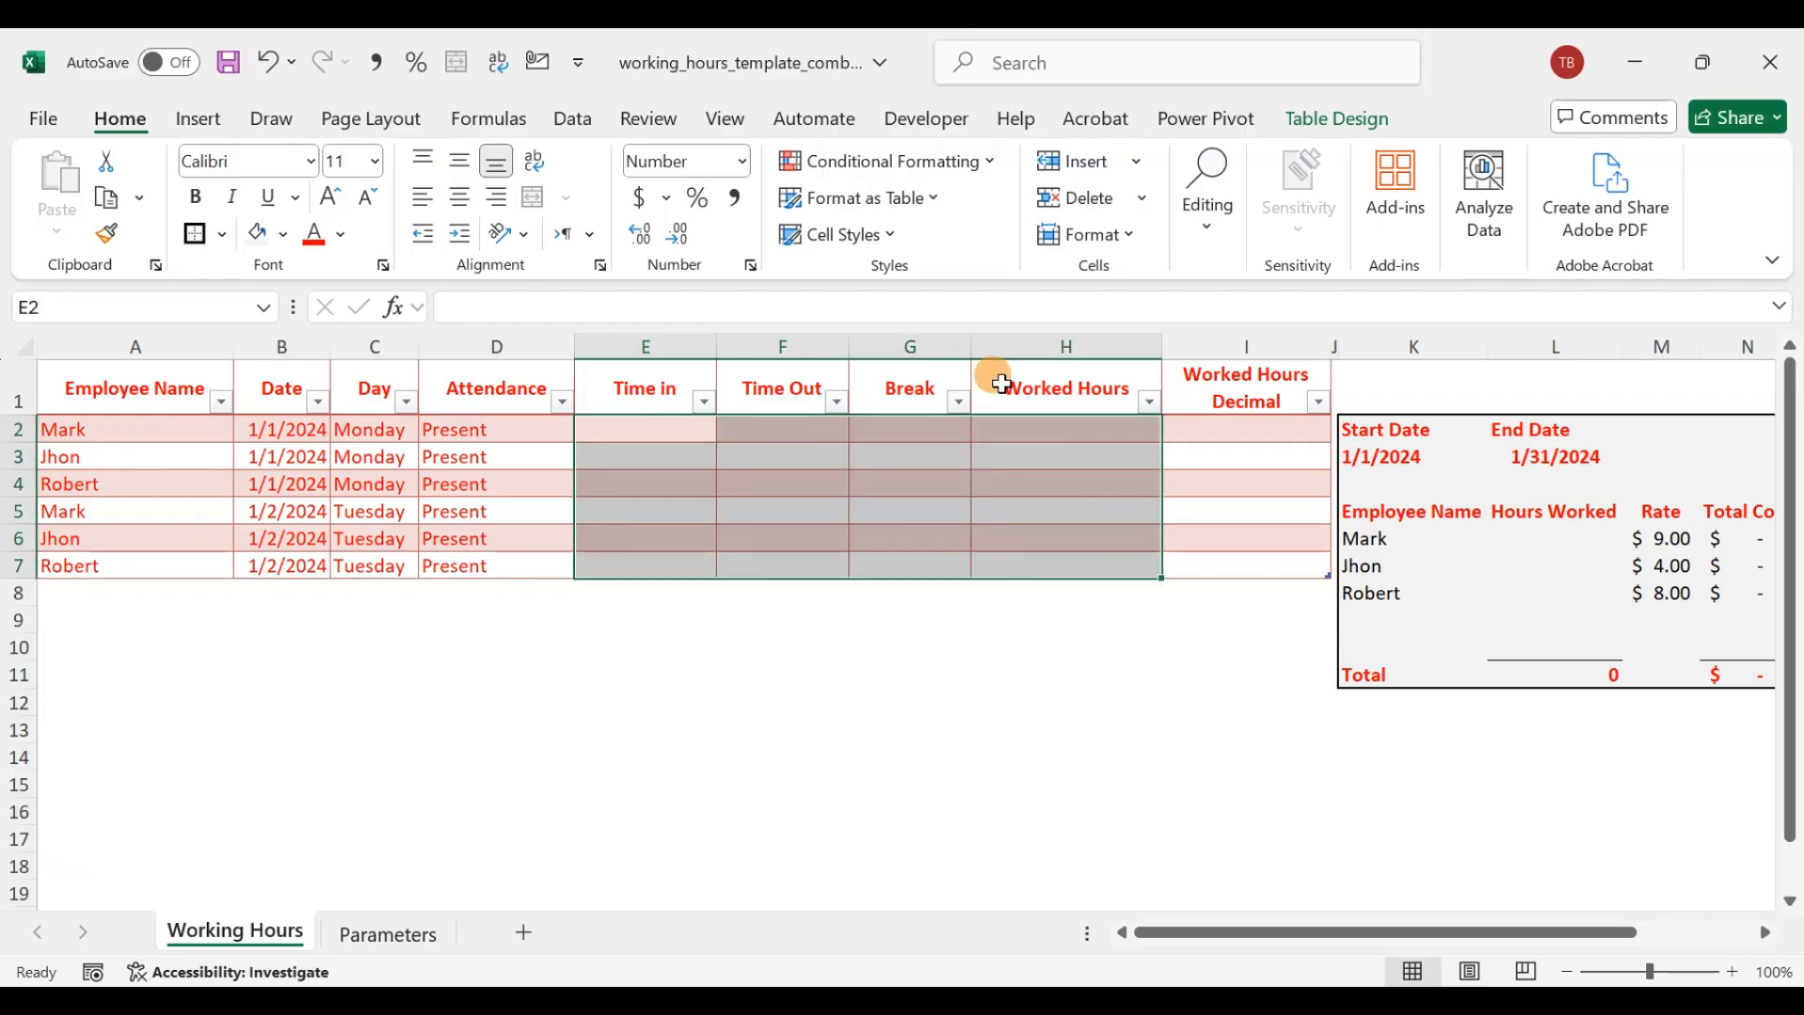
pyautogui.rightClick(670, 426)
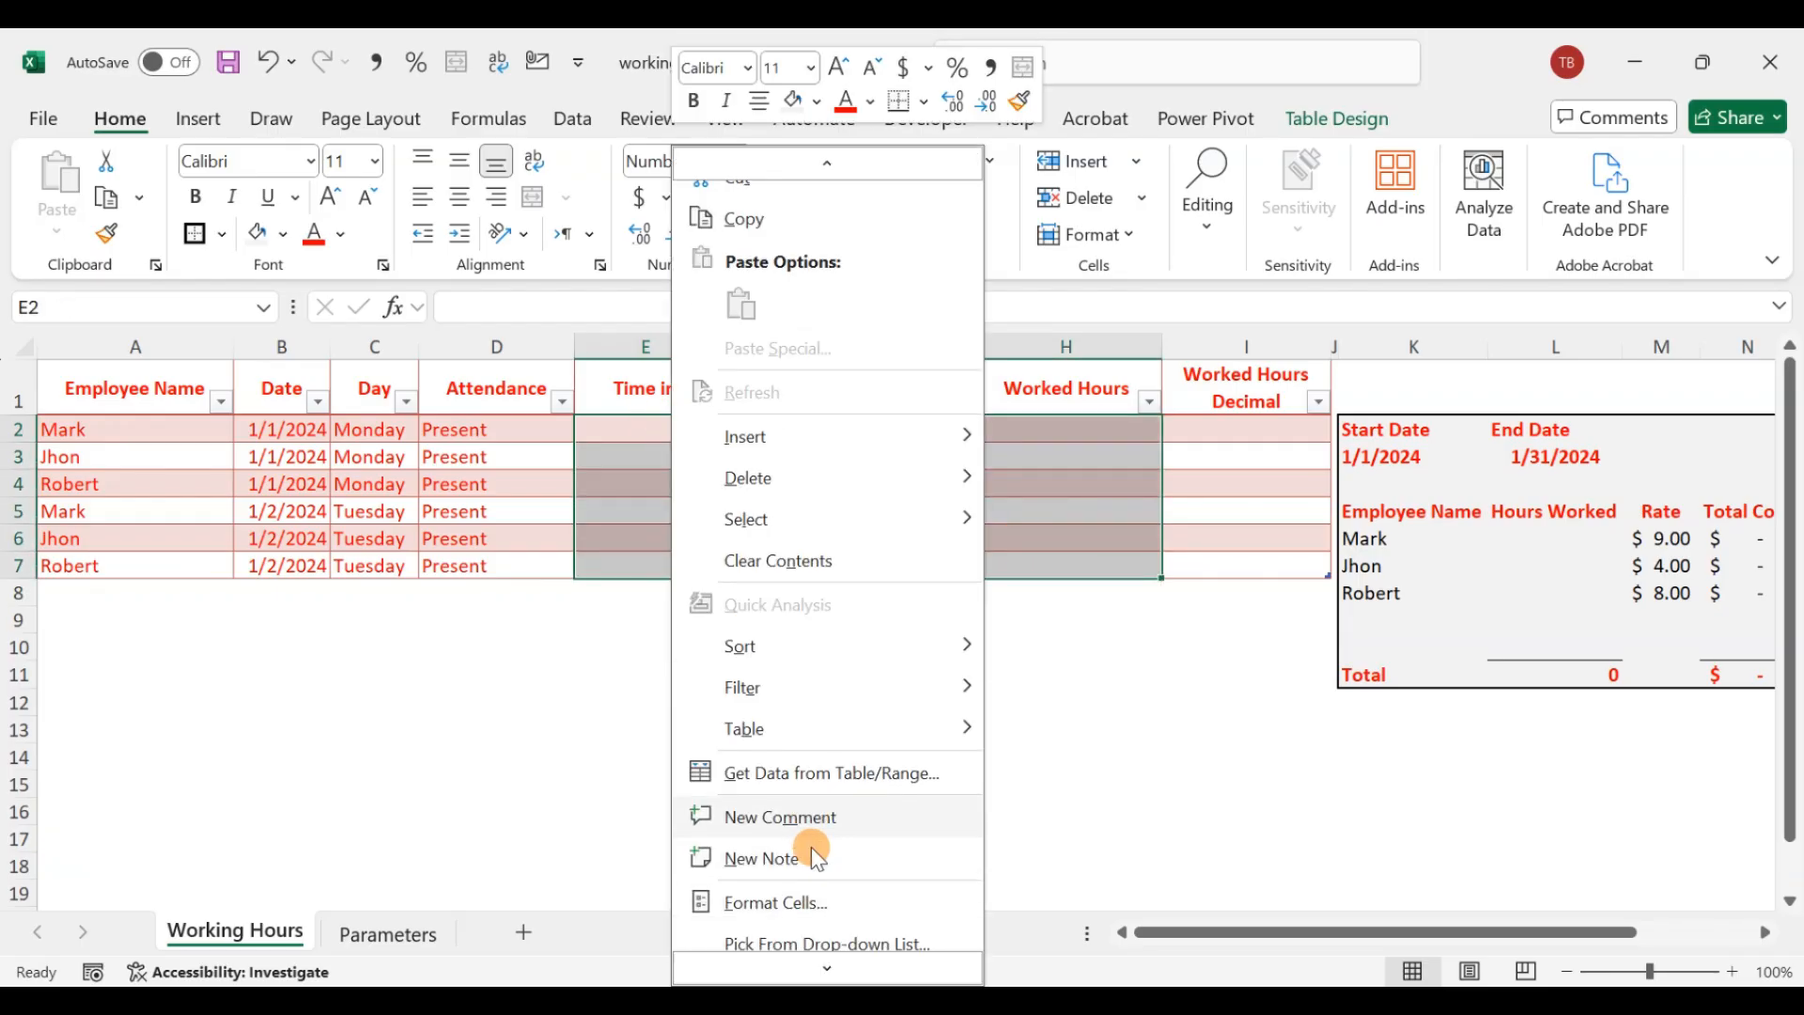
pyautogui.click(761, 900)
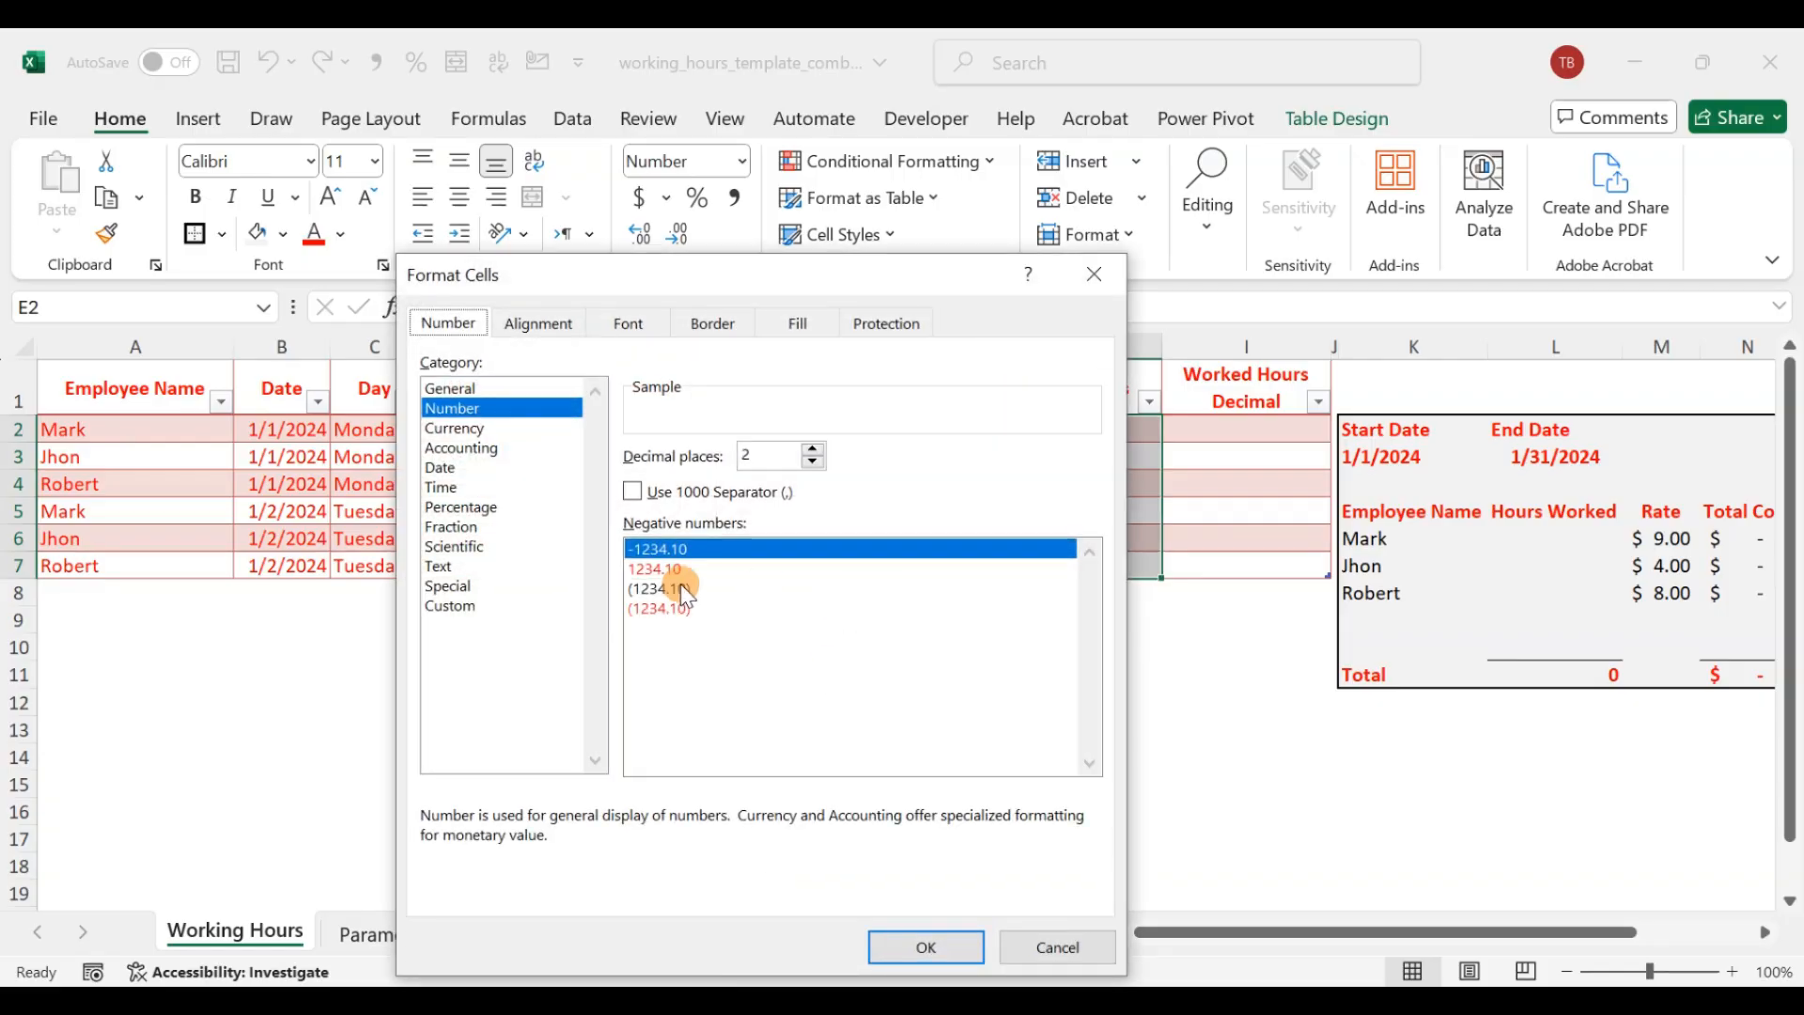
pyautogui.click(465, 605)
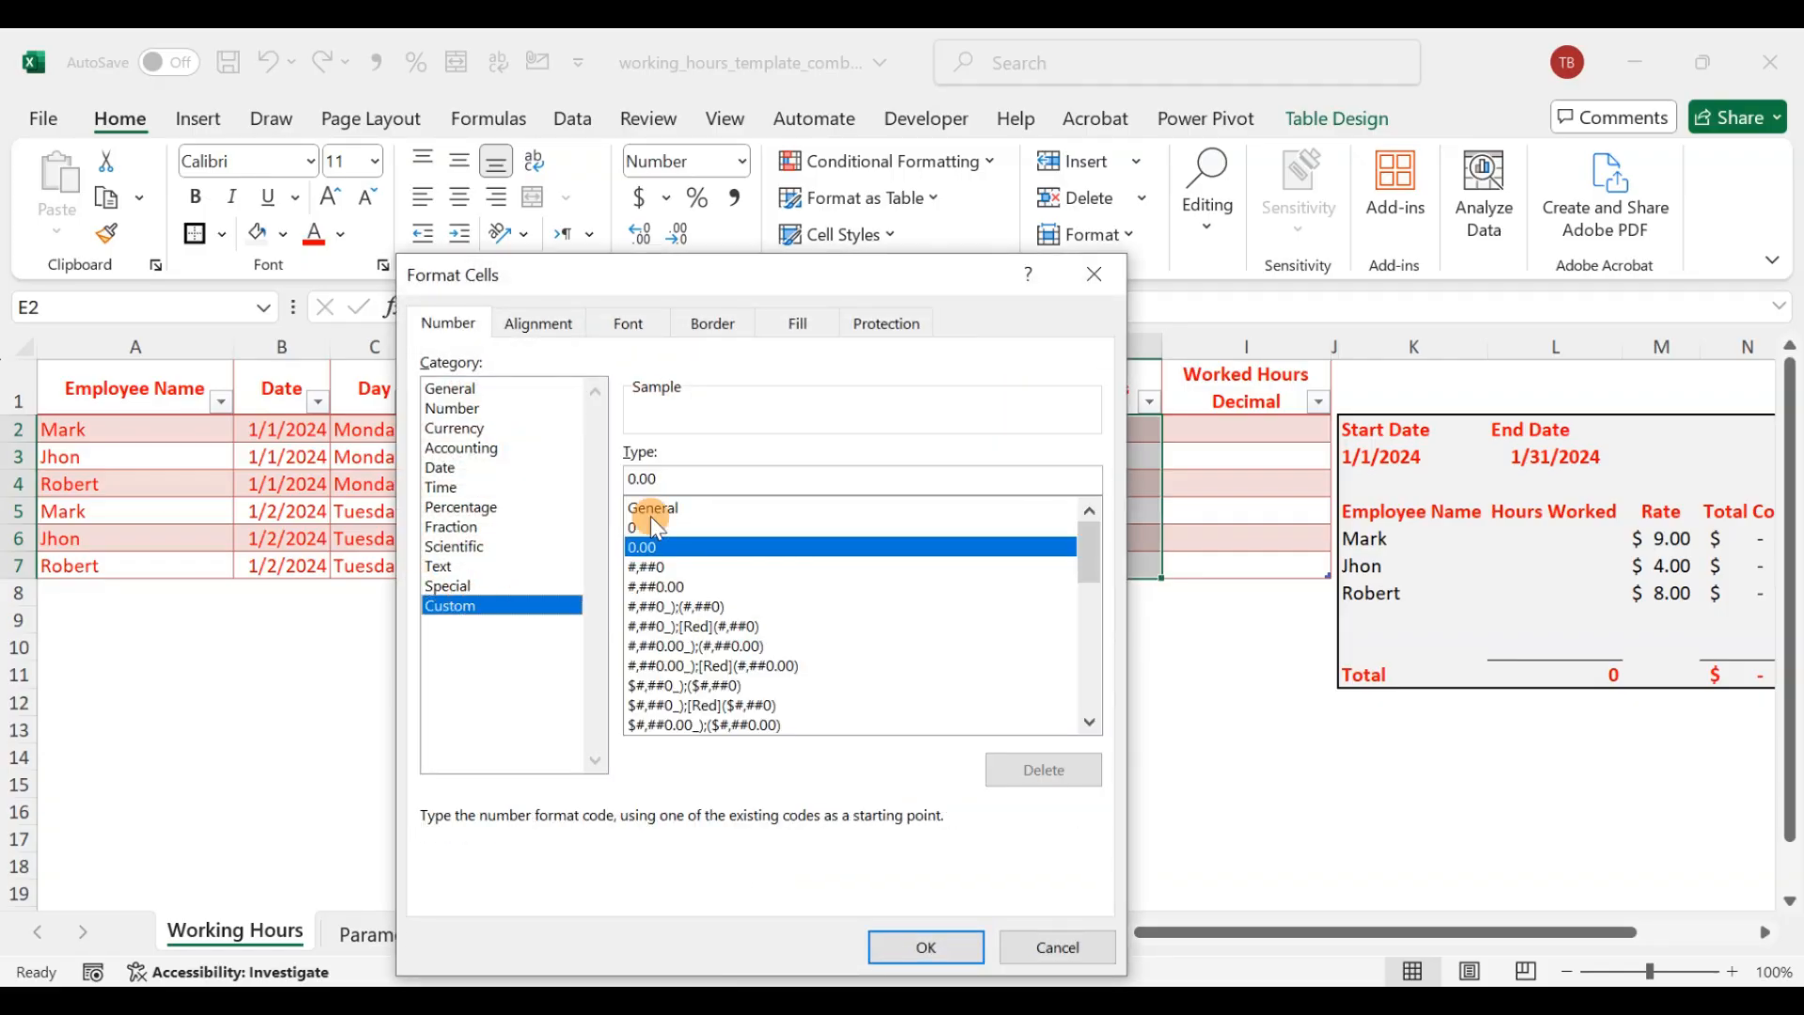
pyautogui.moveTo(684, 474); pyautogui.dragTo(578, 470)
pyautogui.press('BackSpace')
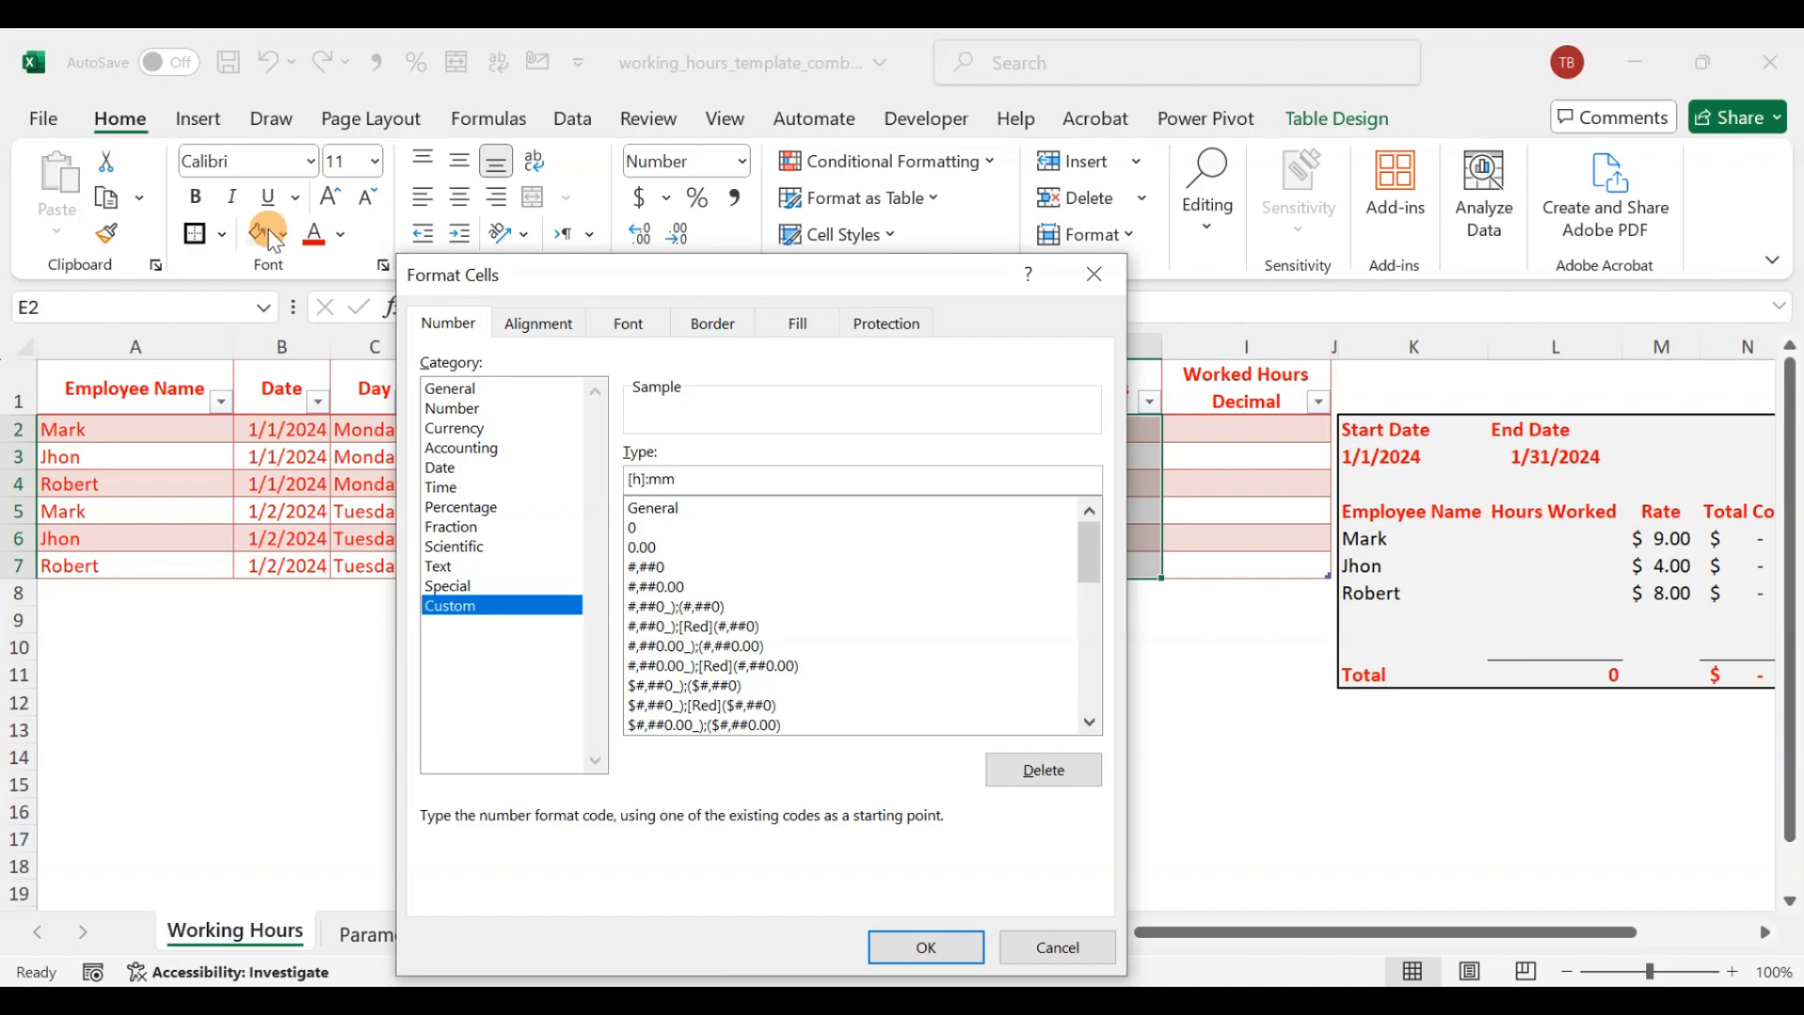
pyautogui.click(907, 951)
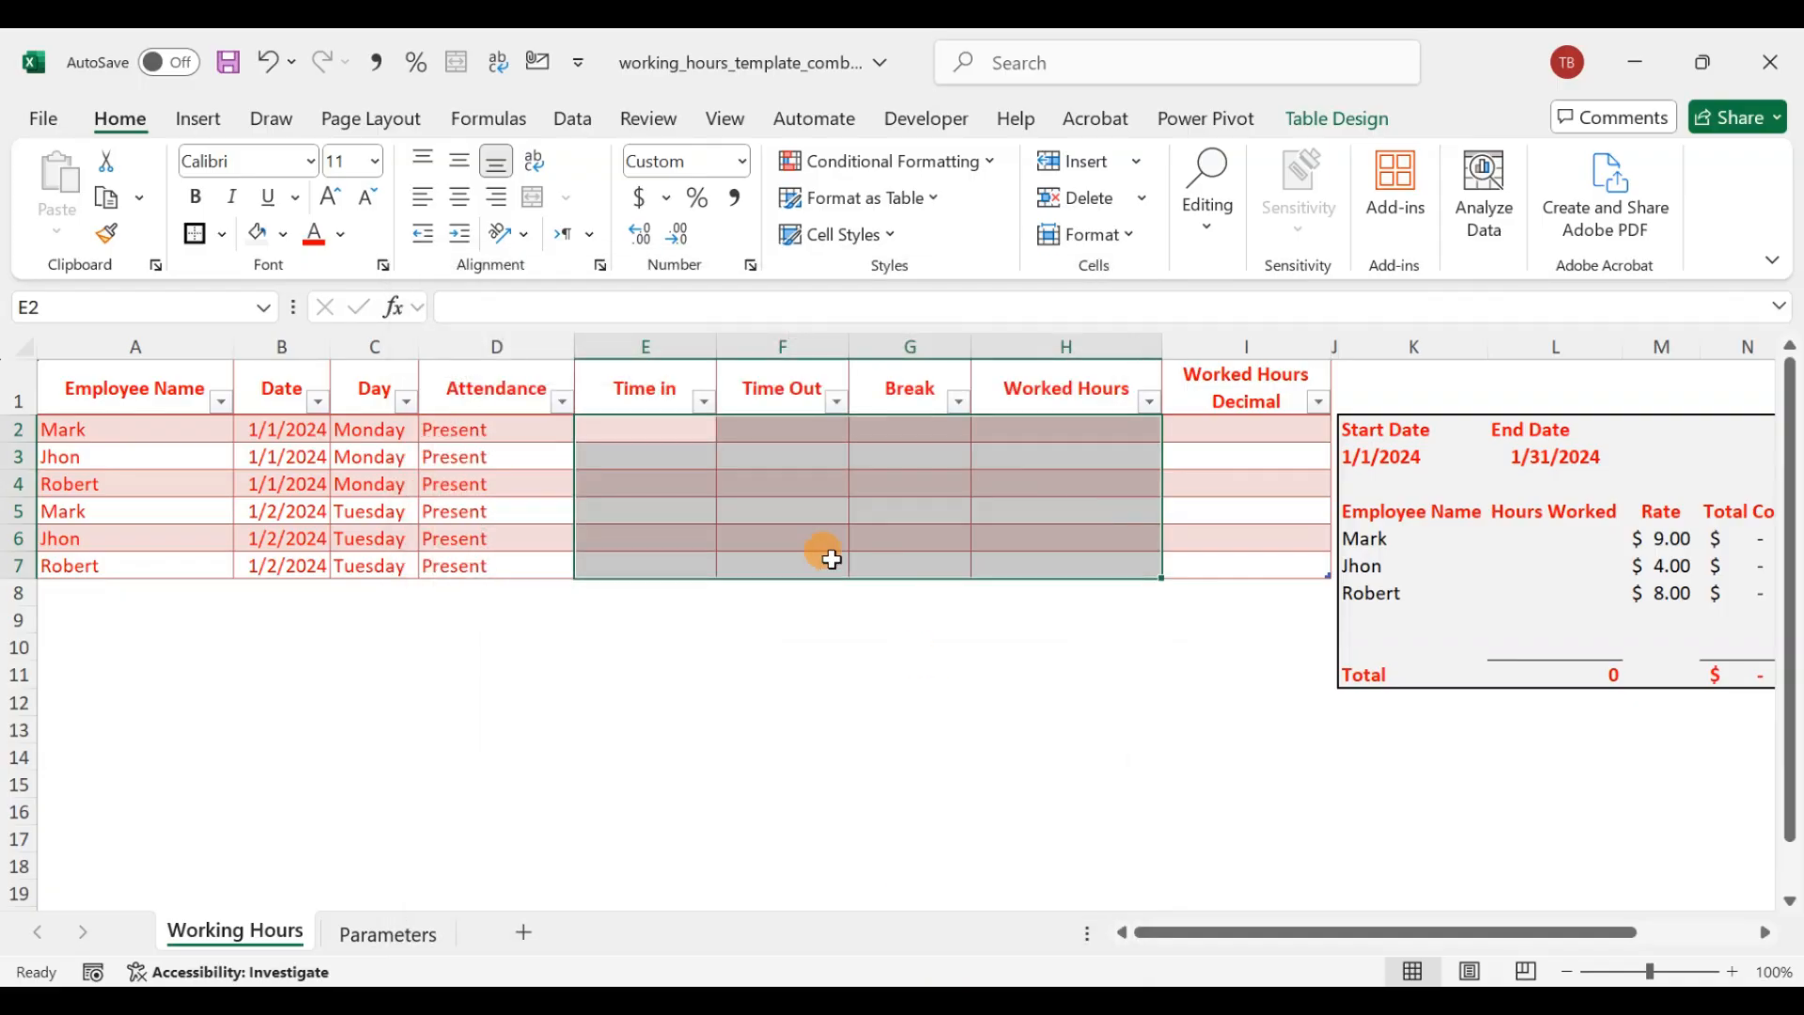
# - Enter 8:00 as Time in and 16:00 as Time Out in the first attendance row, cells E2 and F2
pyautogui.click(755, 449)
pyautogui.click(648, 427)
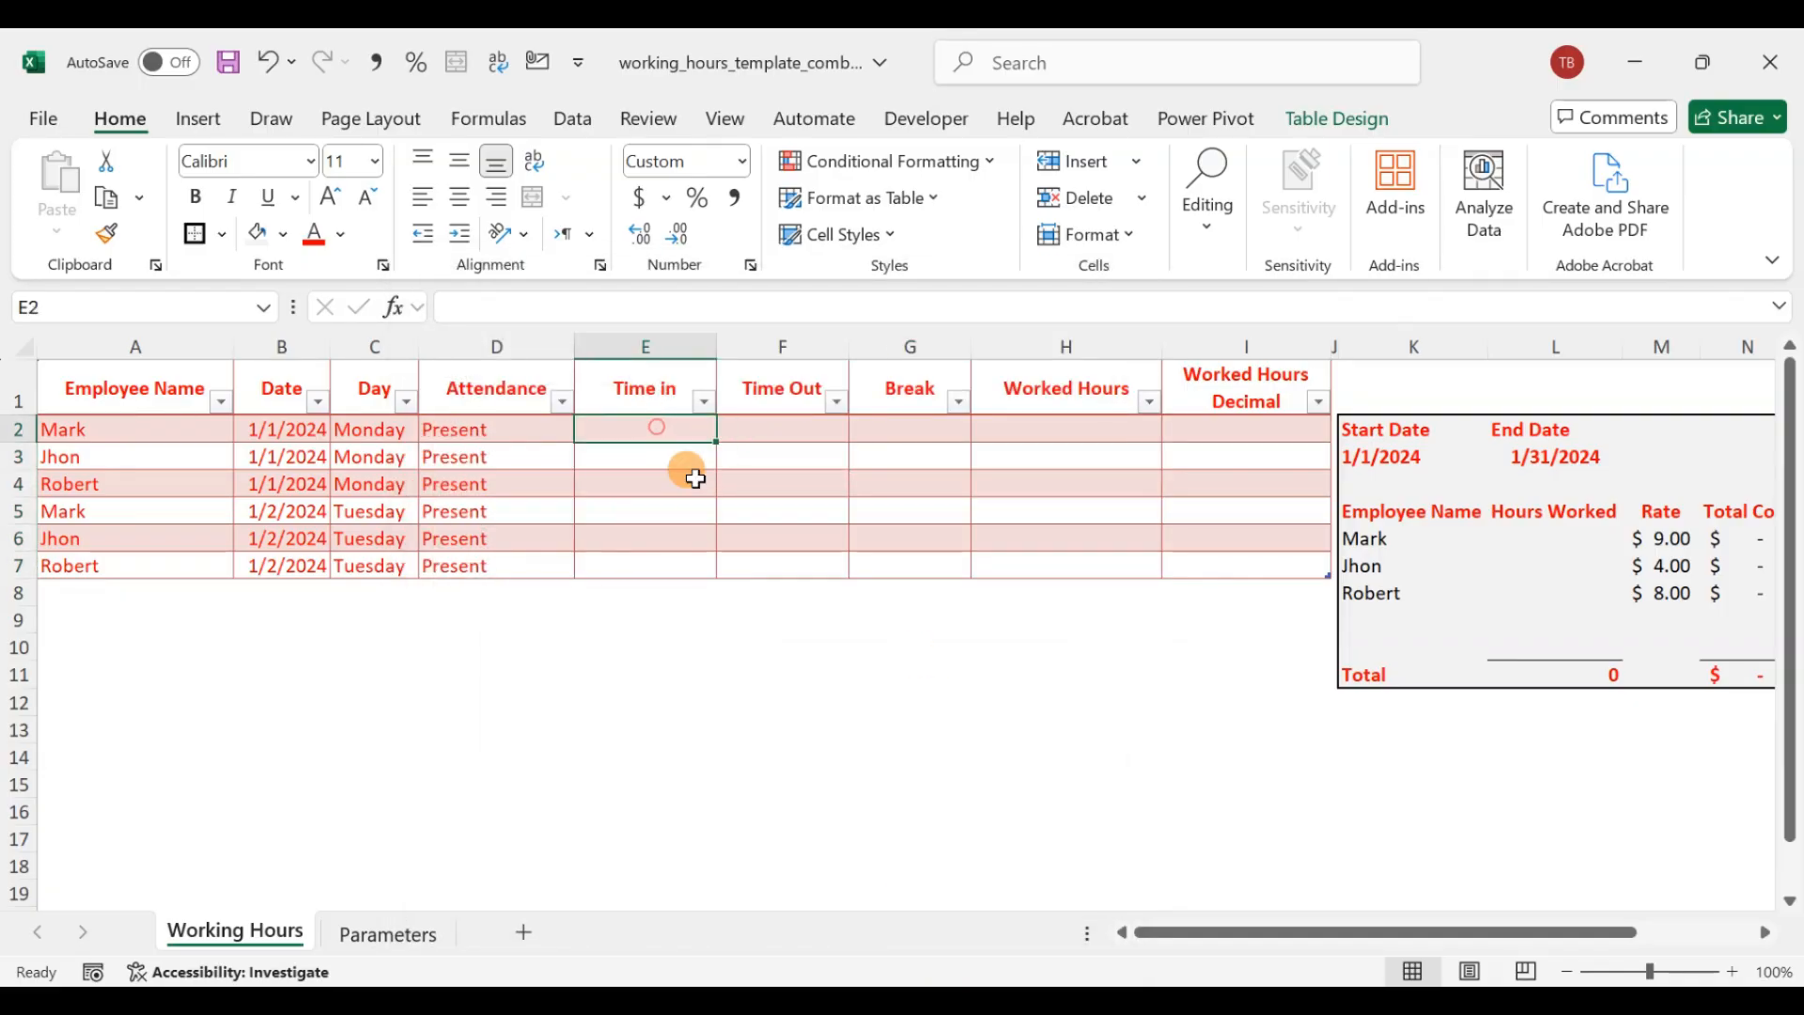
pyautogui.write('8:00')
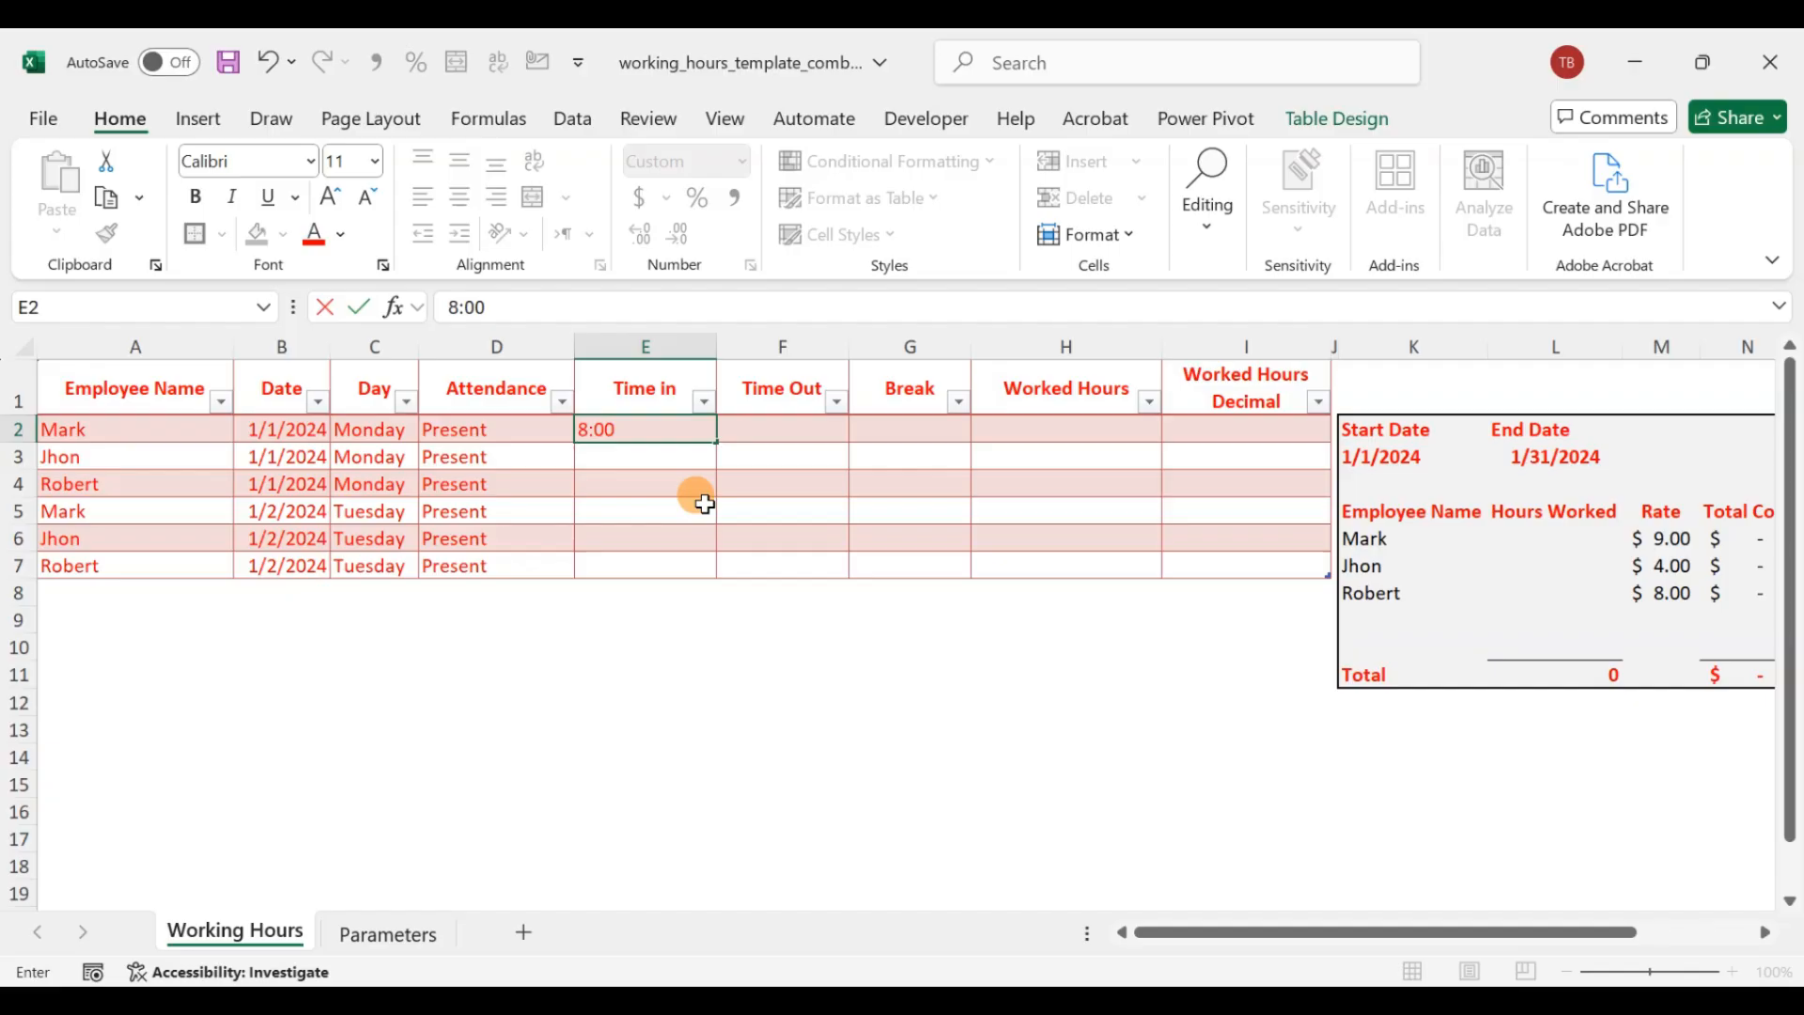
pyautogui.press('Return')
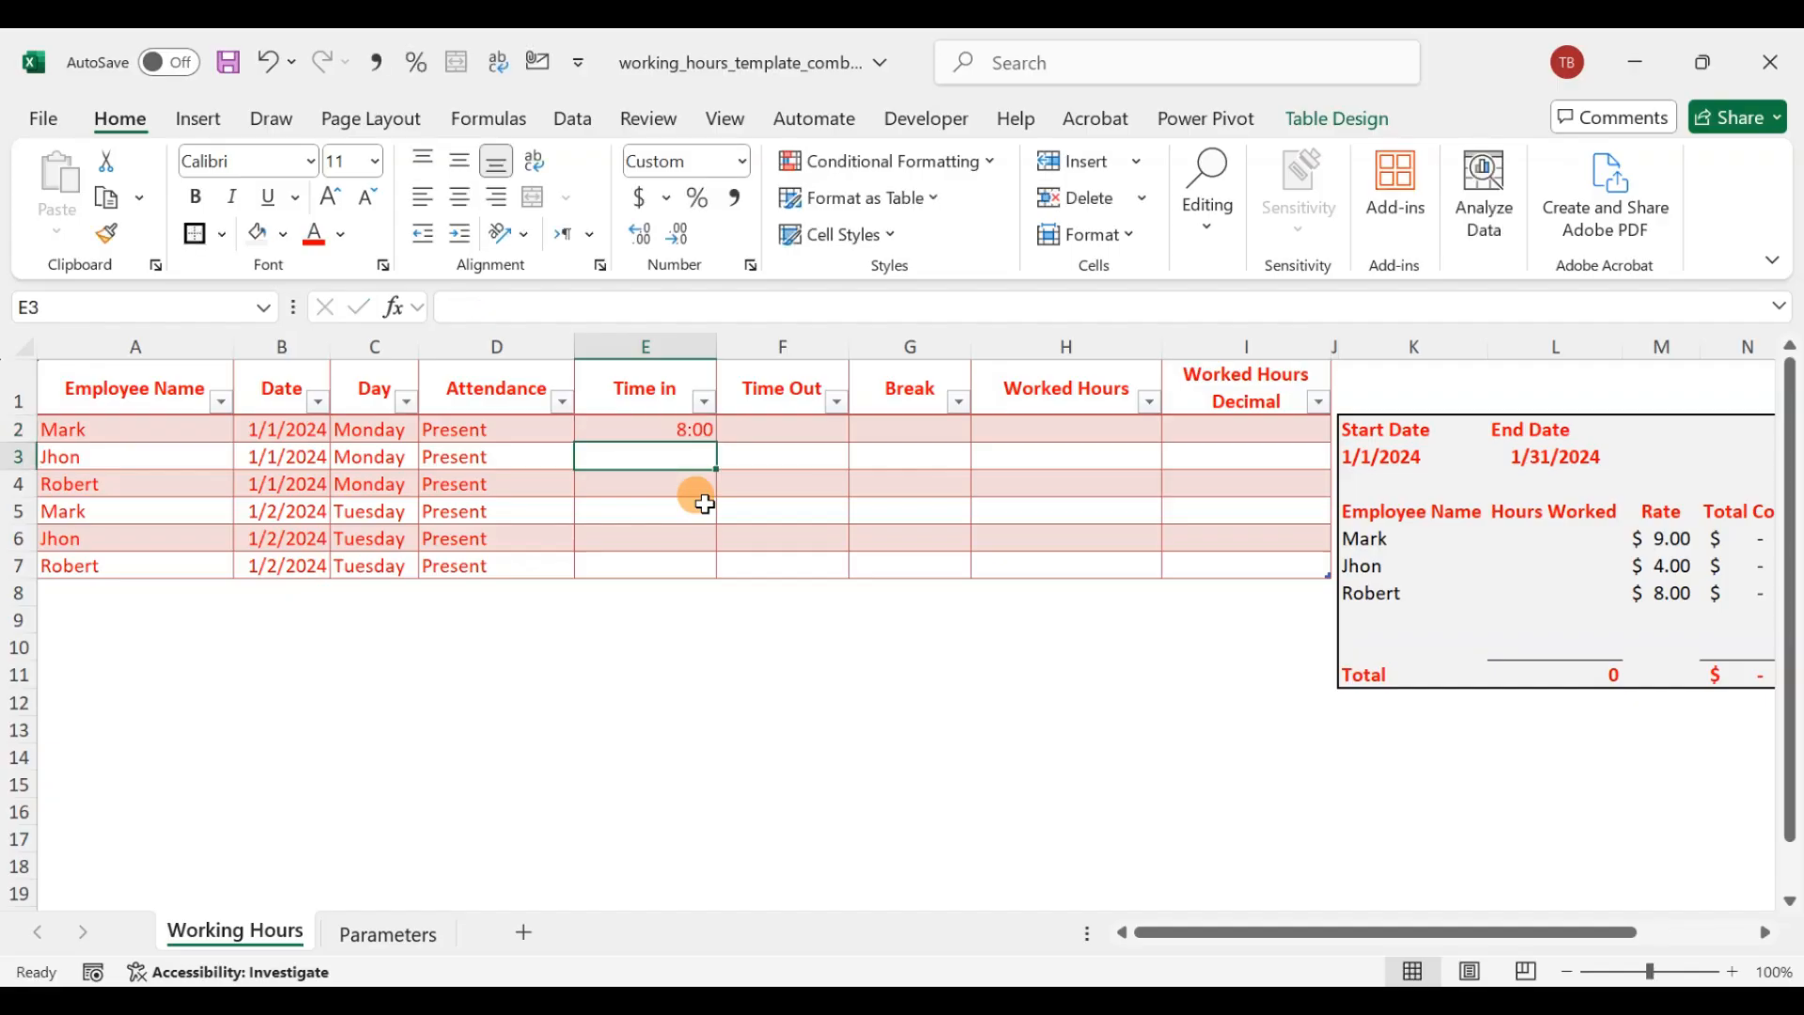
pyautogui.press('Up')
pyautogui.press('Right')
pyautogui.write('1')
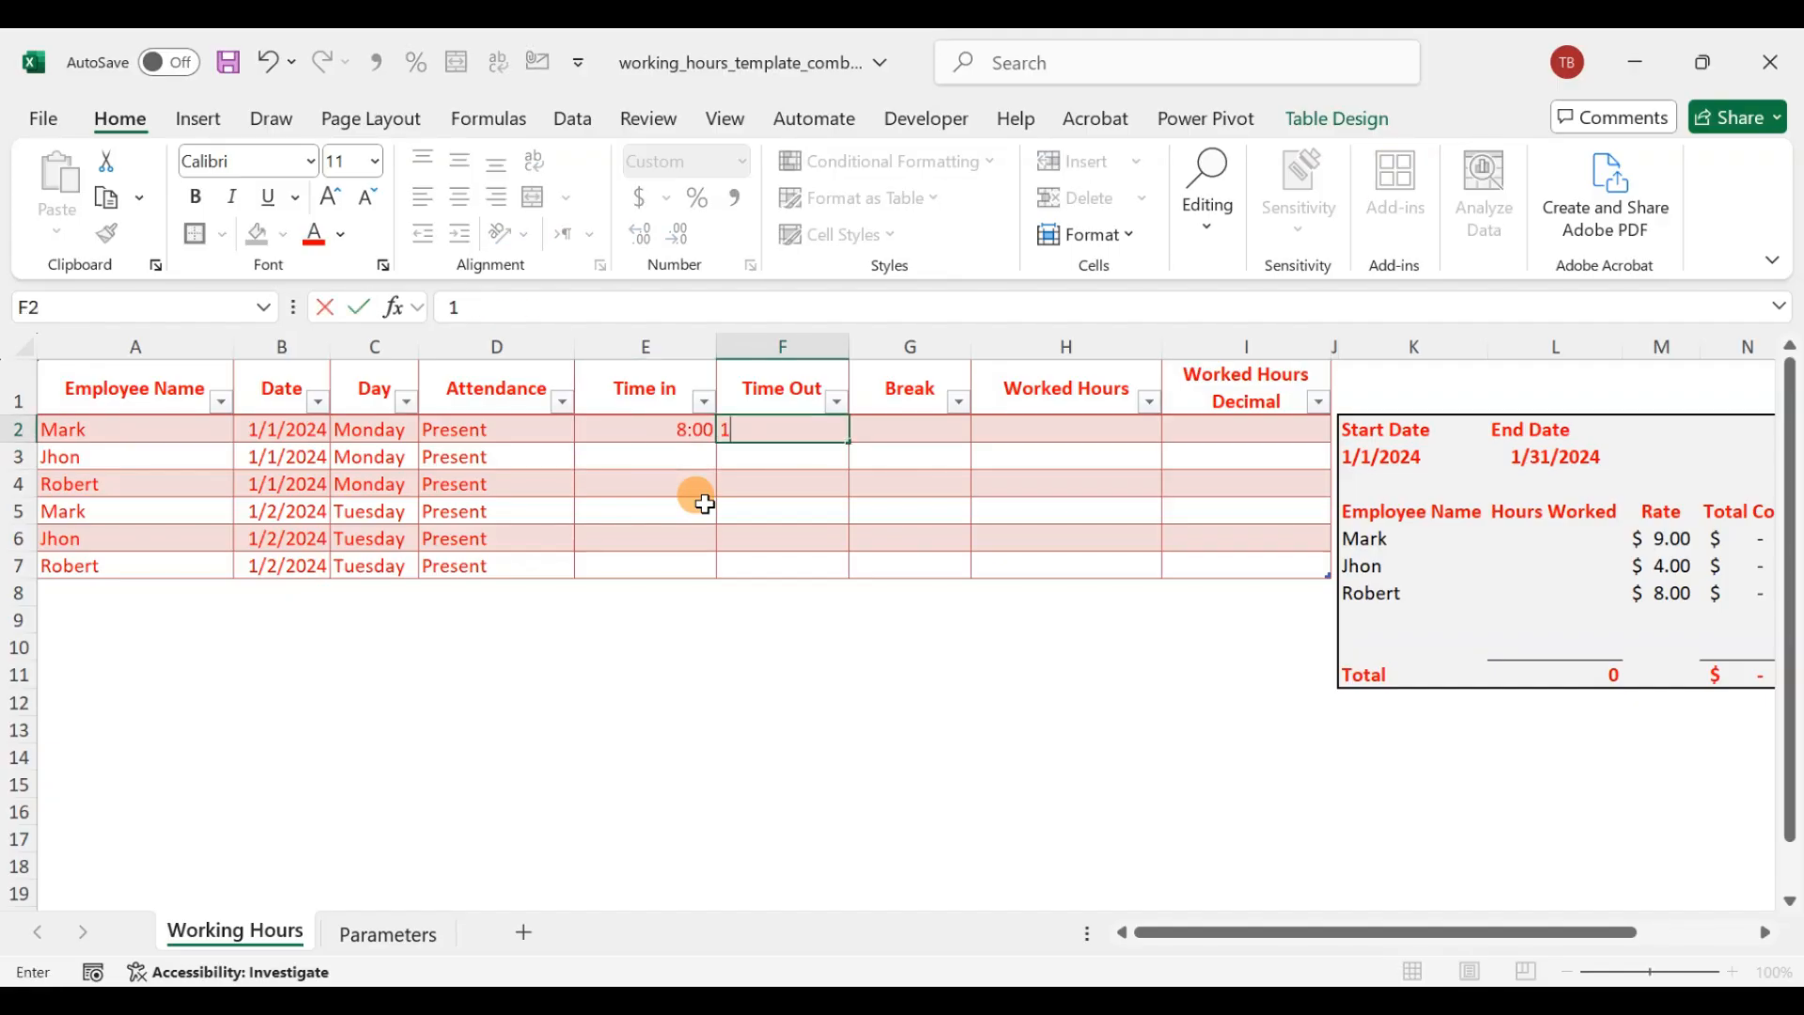
pyautogui.write('6:00')
pyautogui.press('Return')
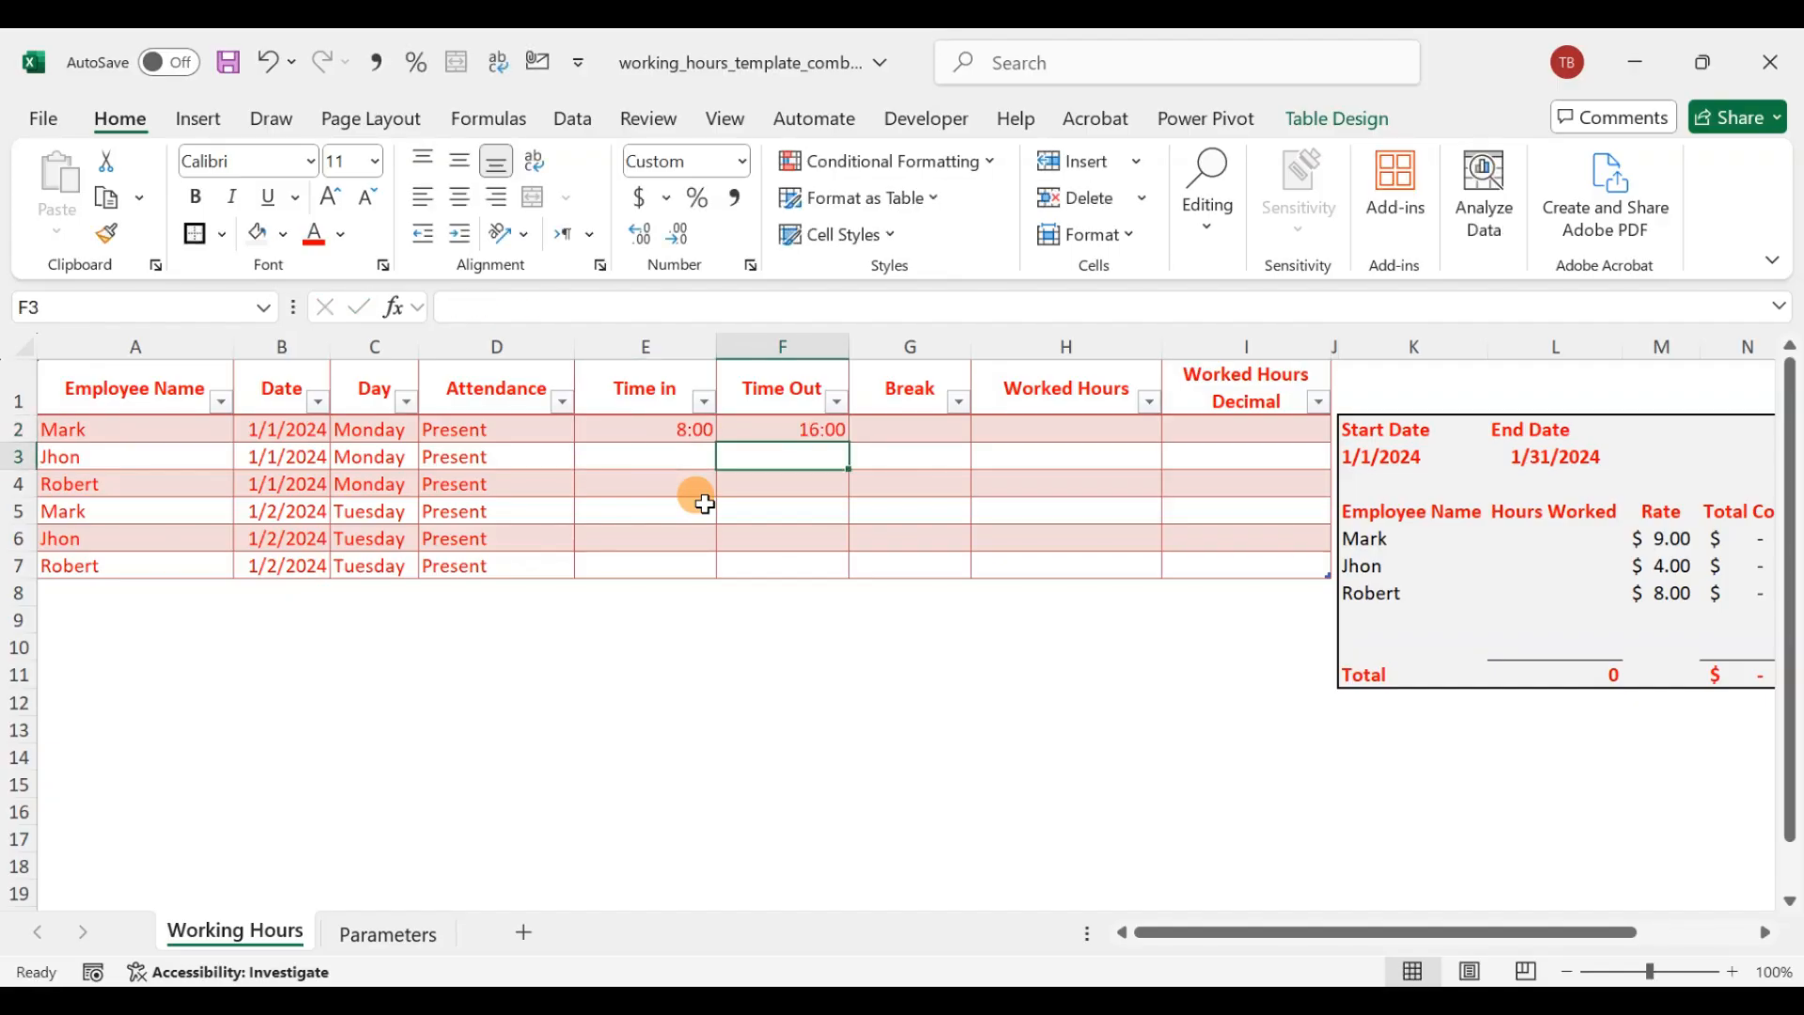
# - Set the Break in the first attendance row, cell G2, to 1:00
pyautogui.press('Up')
pyautogui.press('Right')
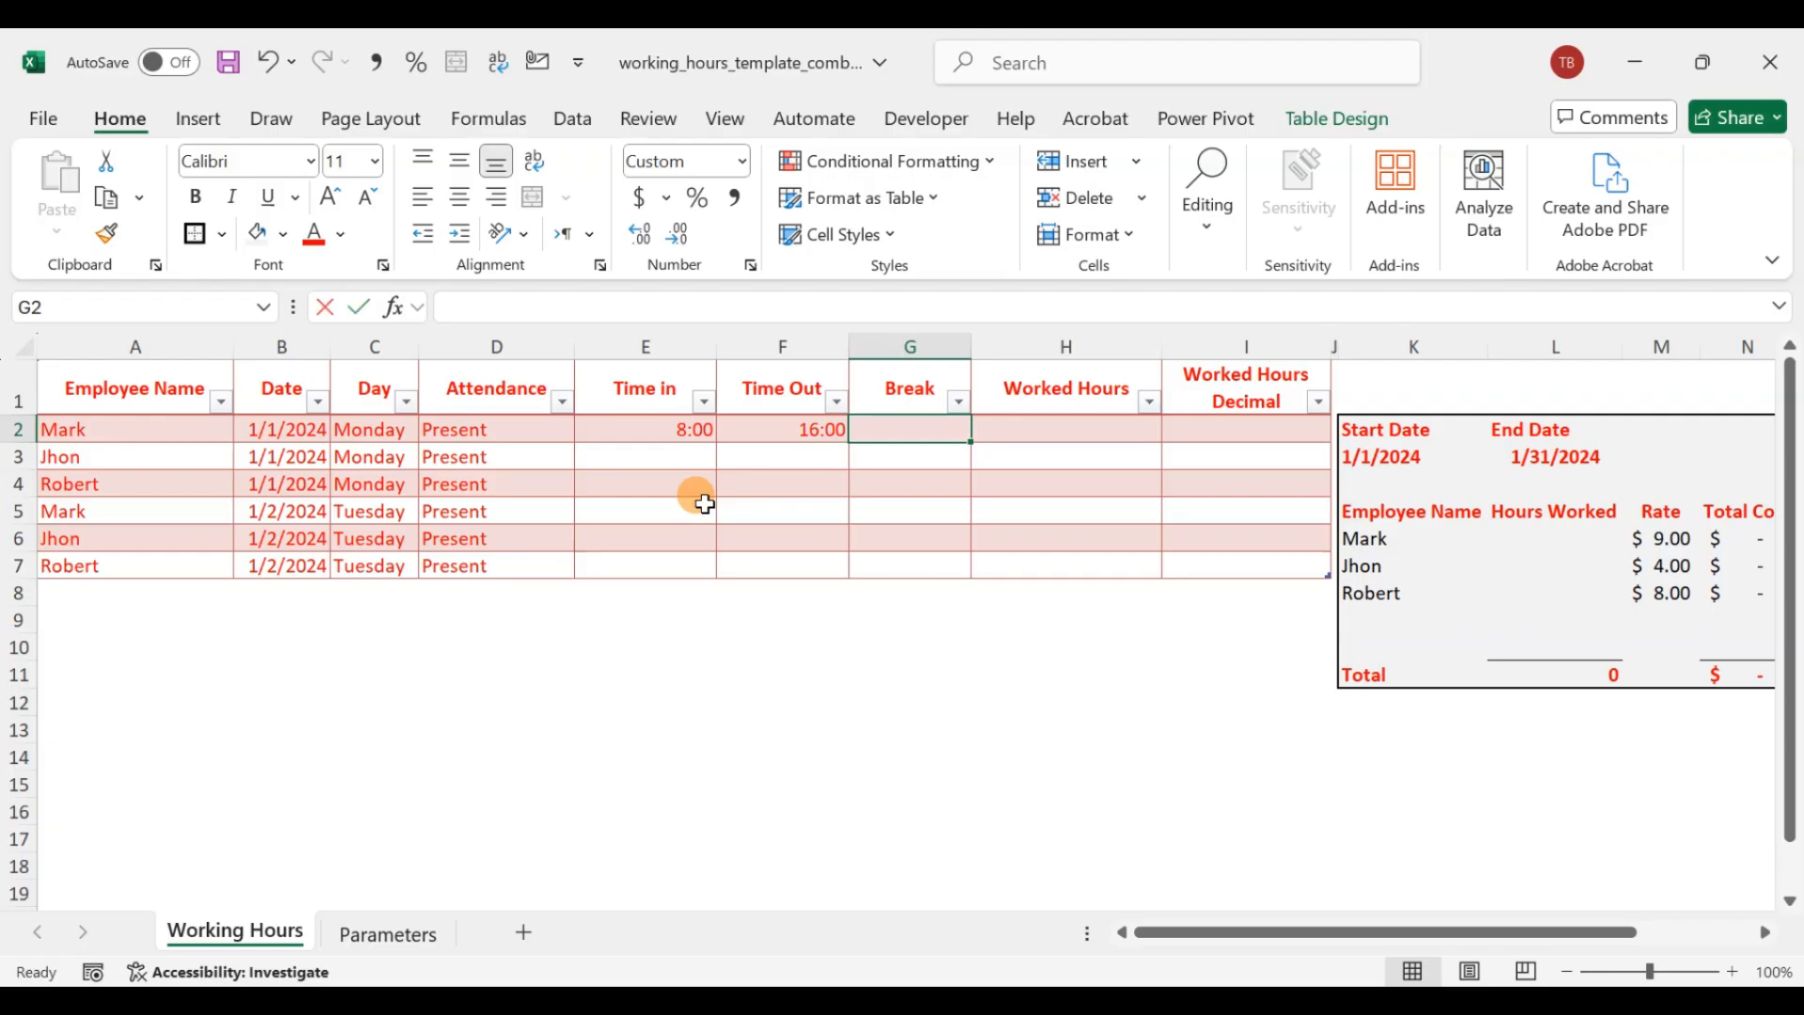
pyautogui.write('1:00')
pyautogui.press('Return')
pyautogui.press('Up')
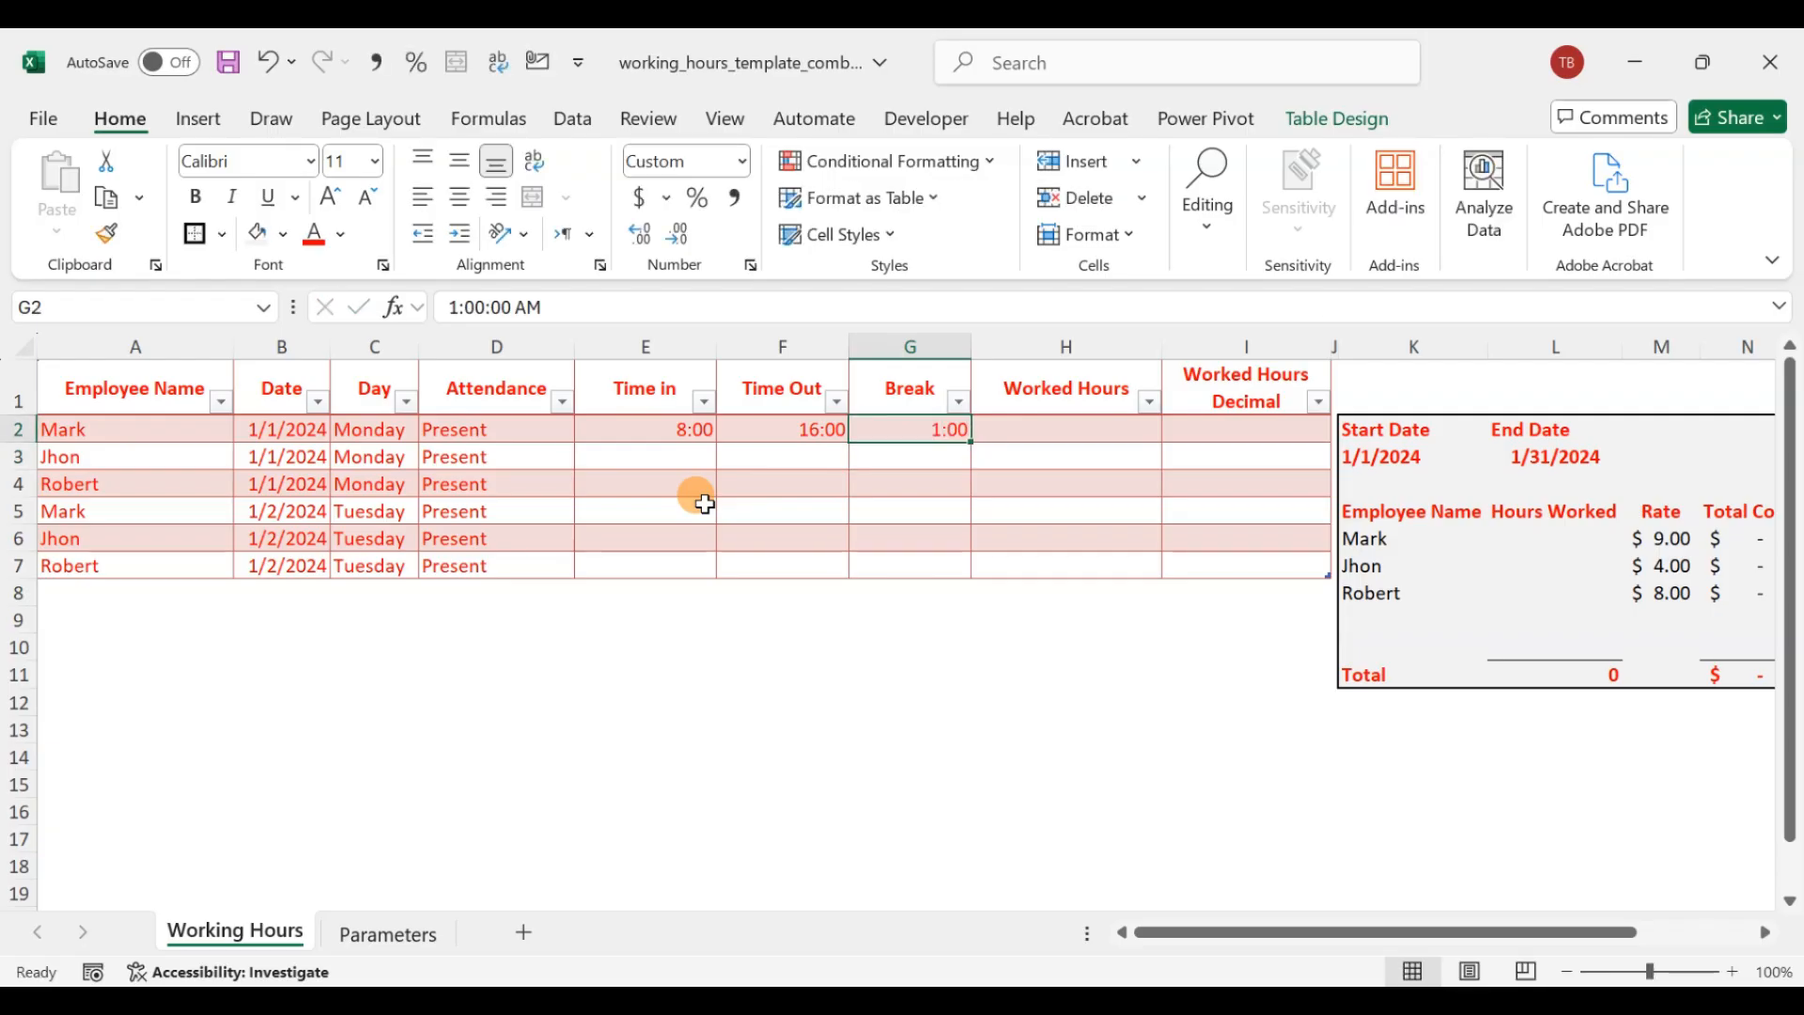
pyautogui.press('Left')
pyautogui.press('Right')
pyautogui.press('Left')
pyautogui.press('Left')
pyautogui.press('Right')
pyautogui.press('Right')
pyautogui.press('Right')
pyautogui.press('Right')
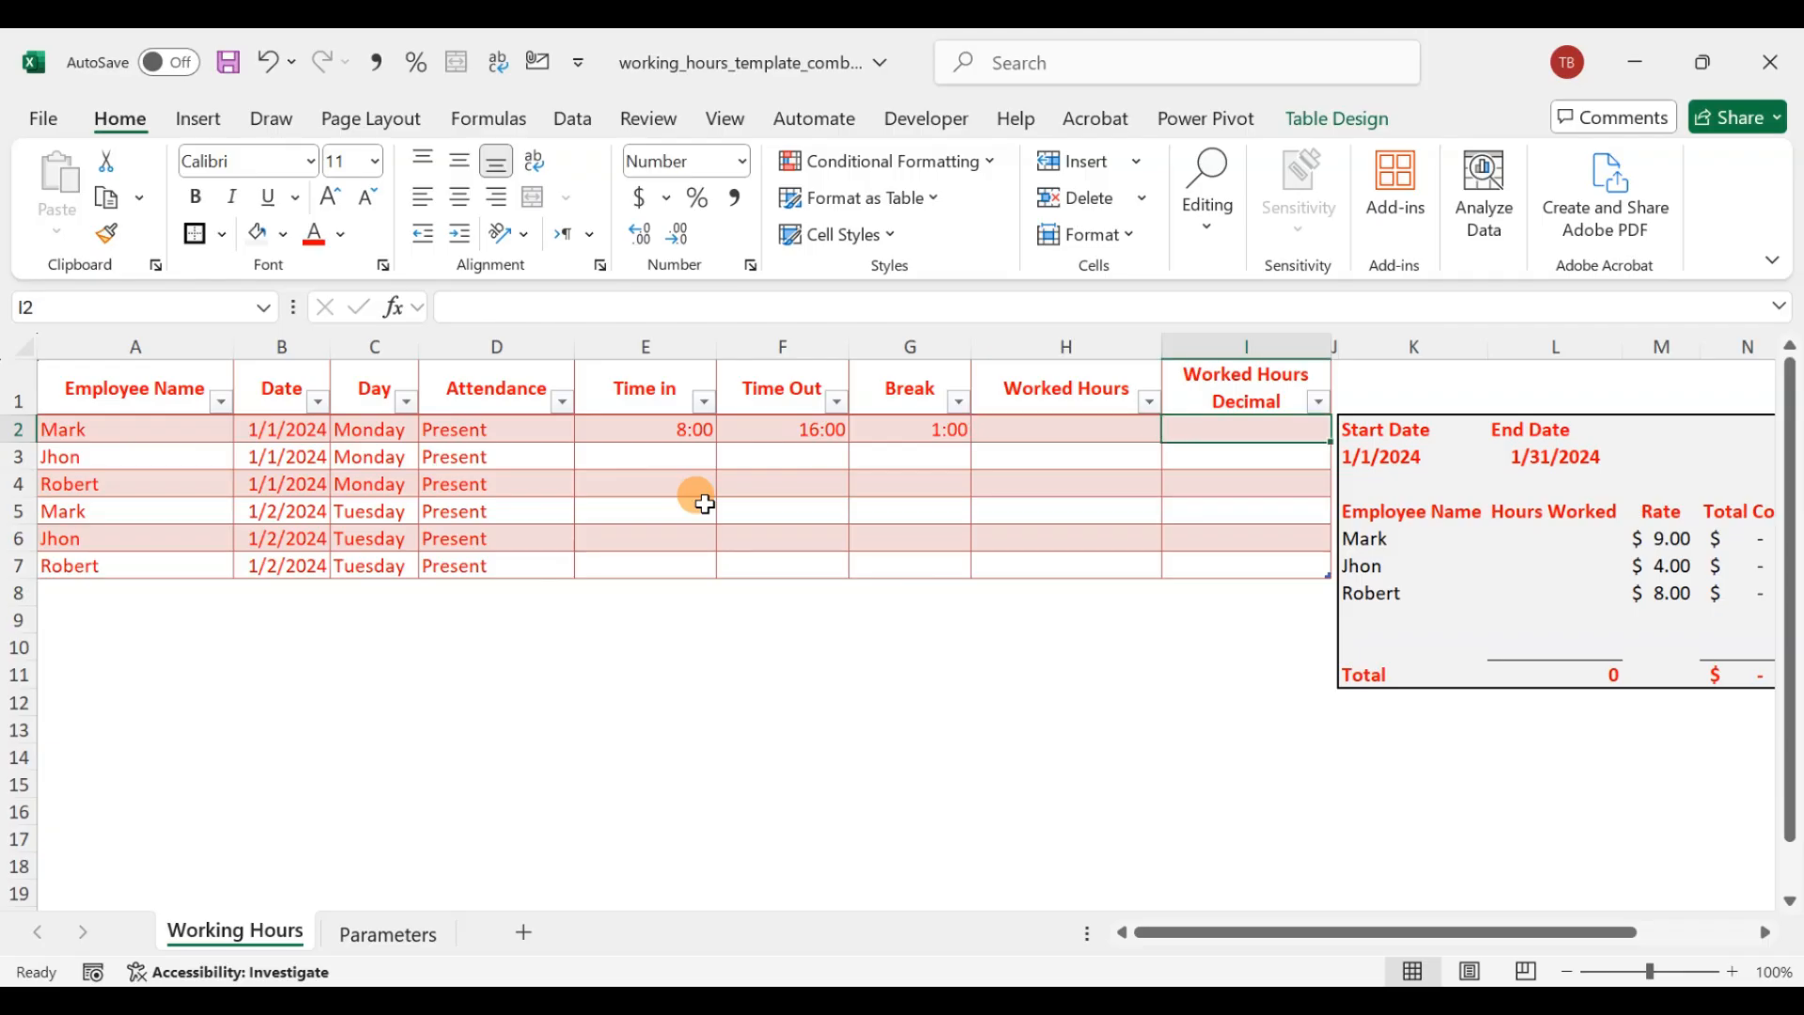
pyautogui.press('Left')
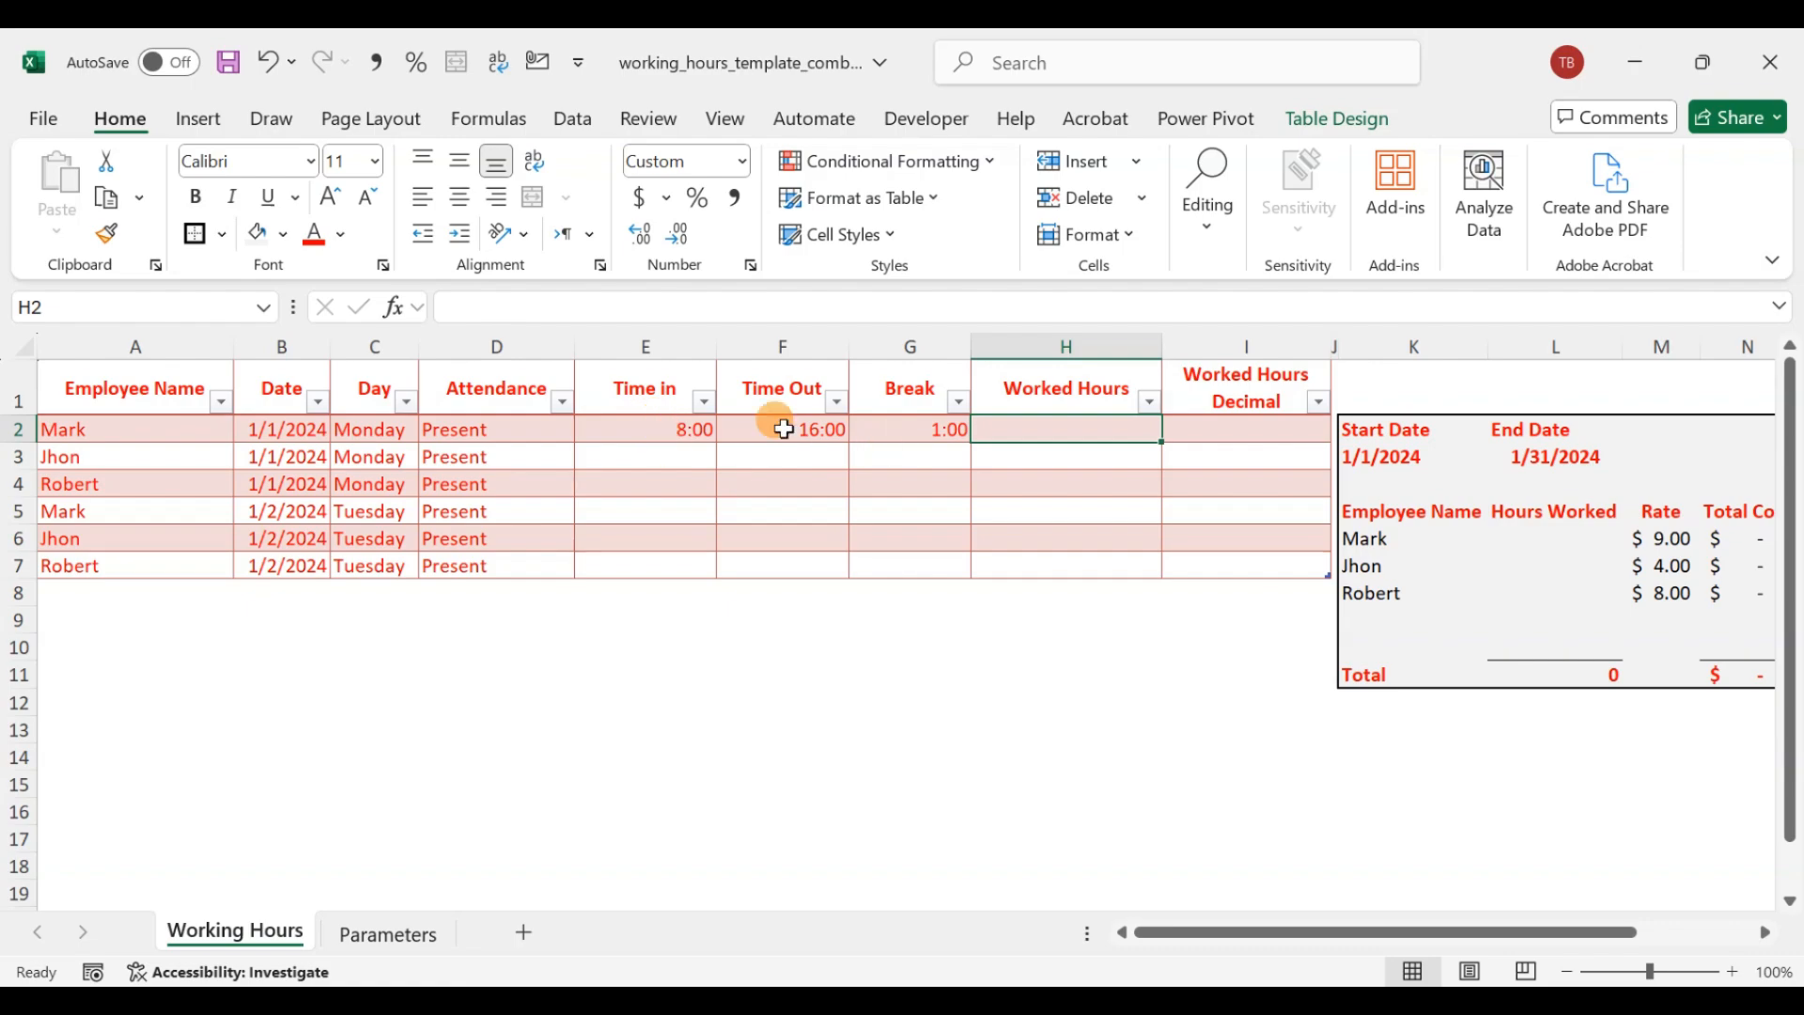
pyautogui.click(658, 456)
pyautogui.click(785, 453)
pyautogui.click(1104, 428)
pyautogui.press('Left')
pyautogui.press('Up')
pyautogui.press('Right')
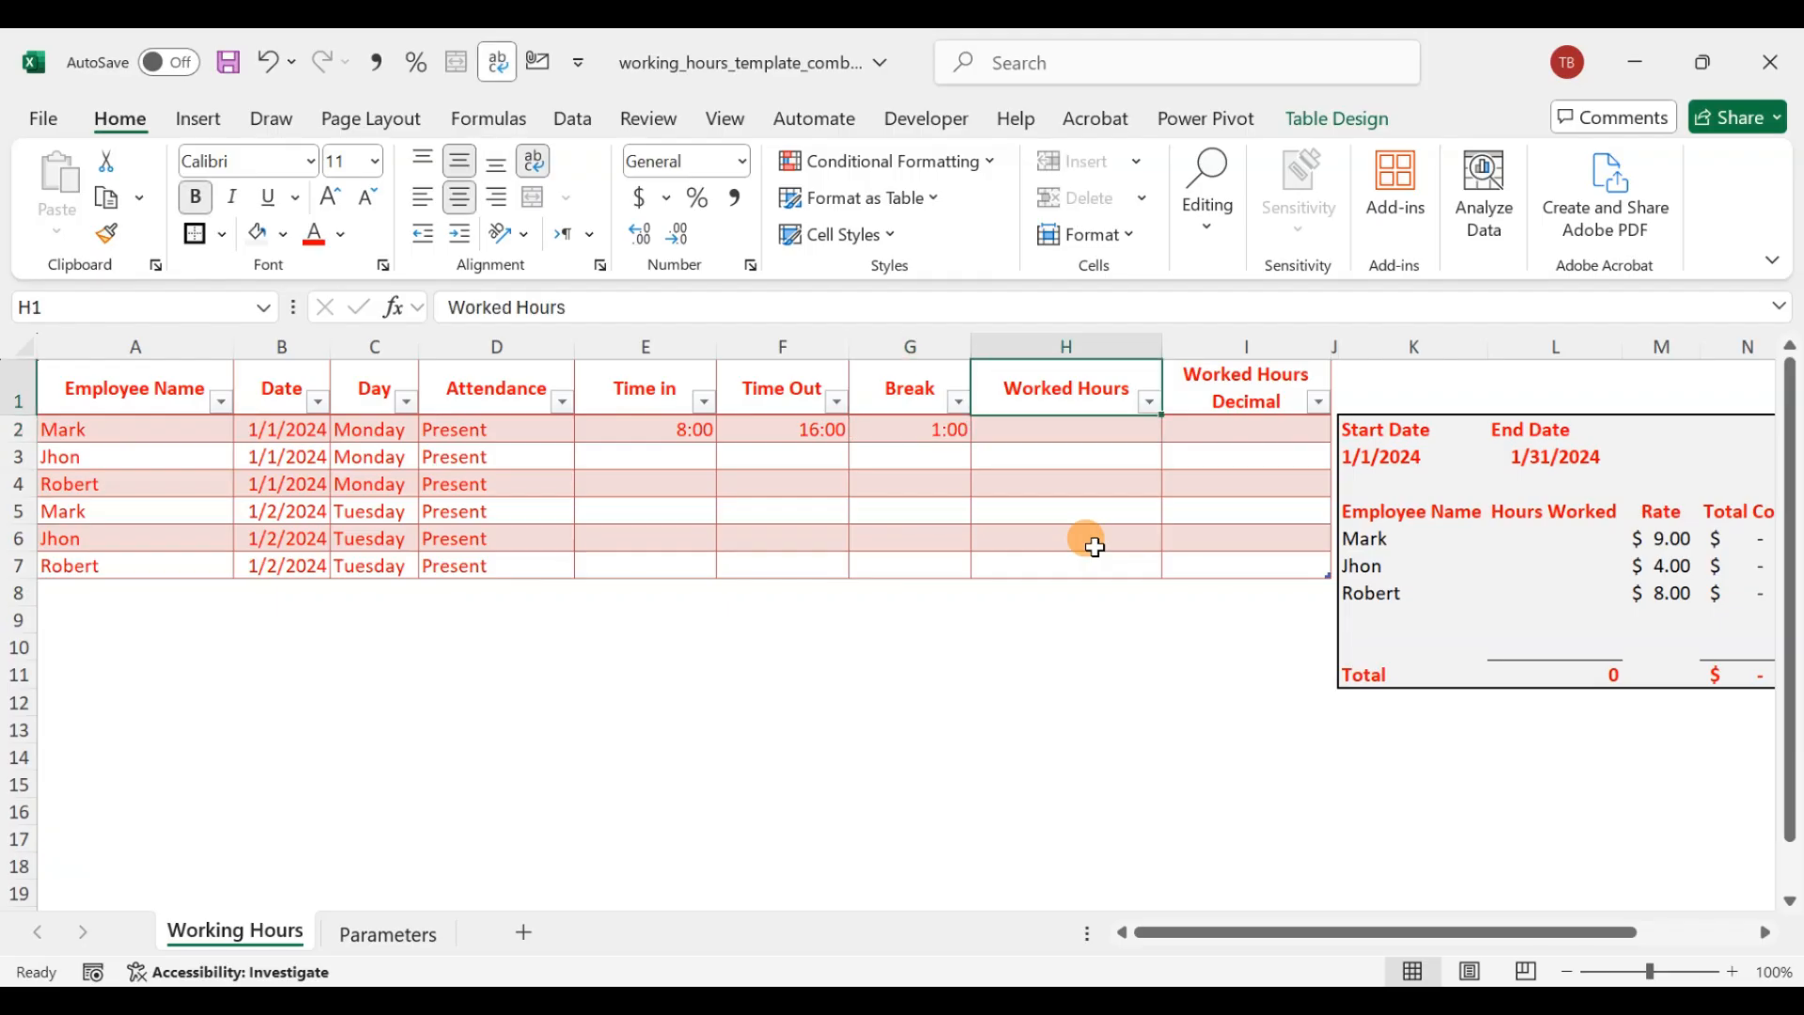
# - Begin the Worked Hours formula in H2 with =IF(OR([@[Time in]]="",[@[Time Out]]=""),"", so that a missing time returns a blank
pyautogui.press('Down')
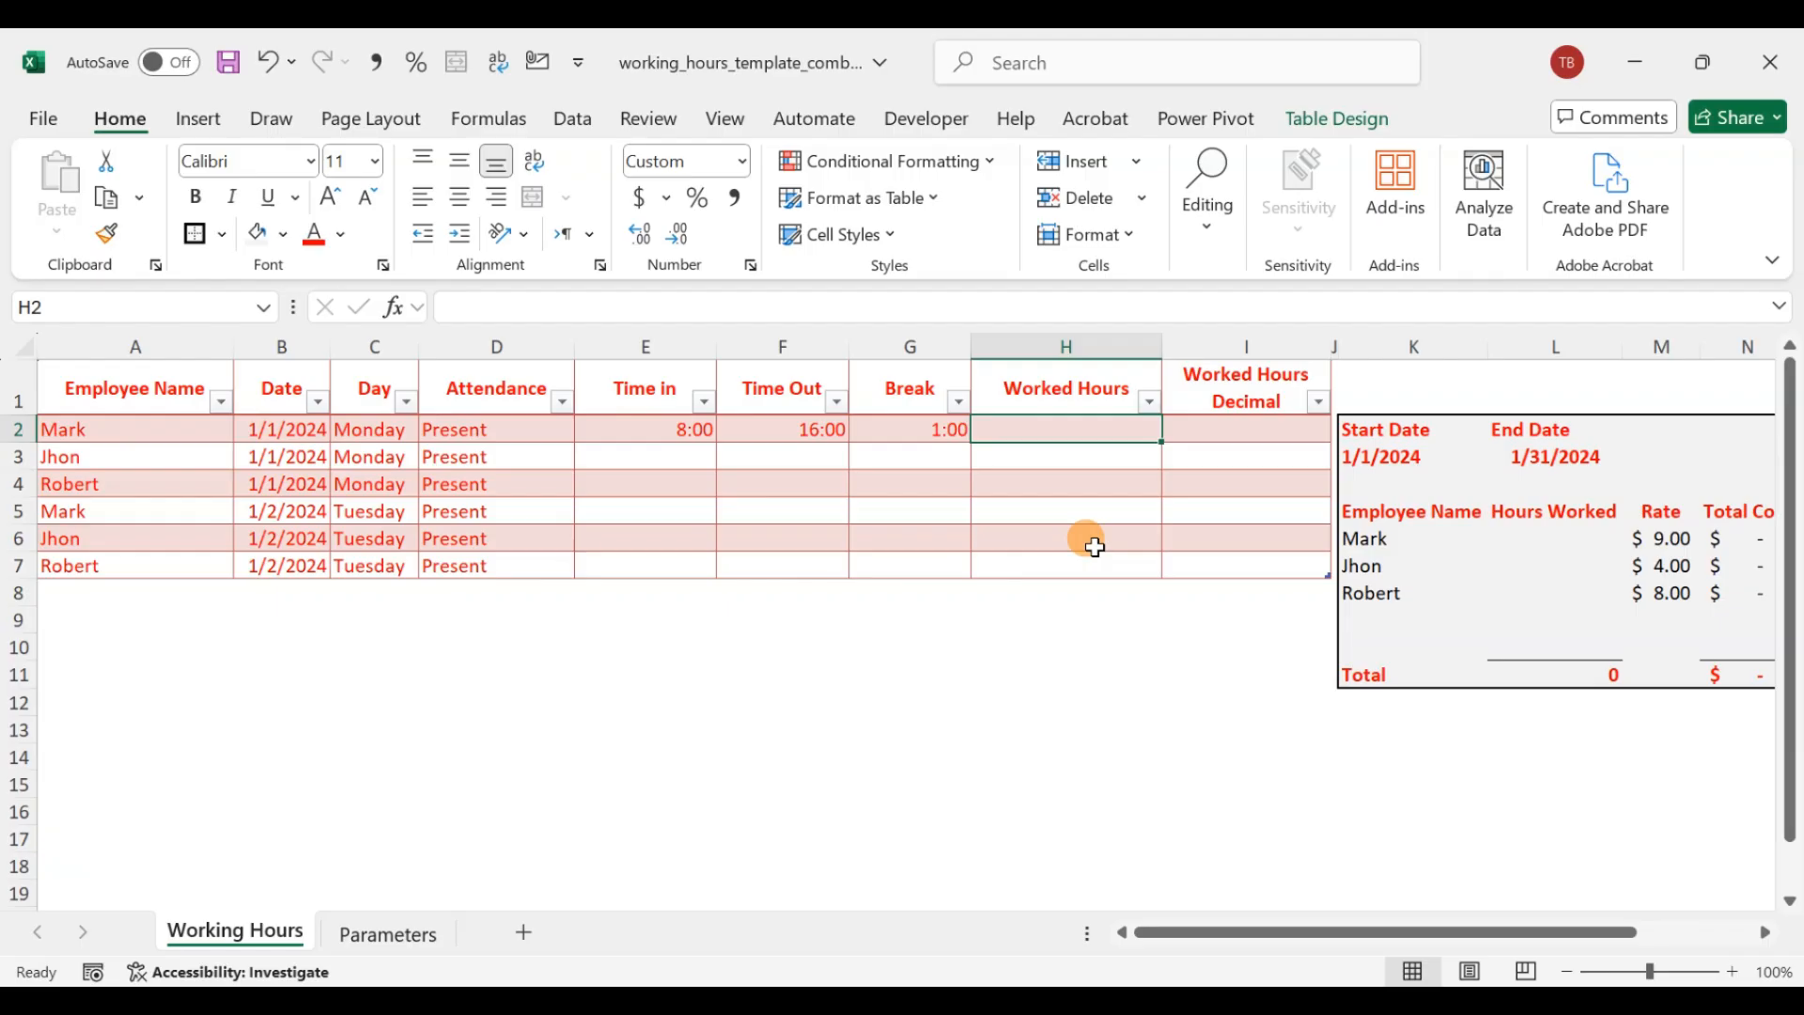
pyautogui.write('=')
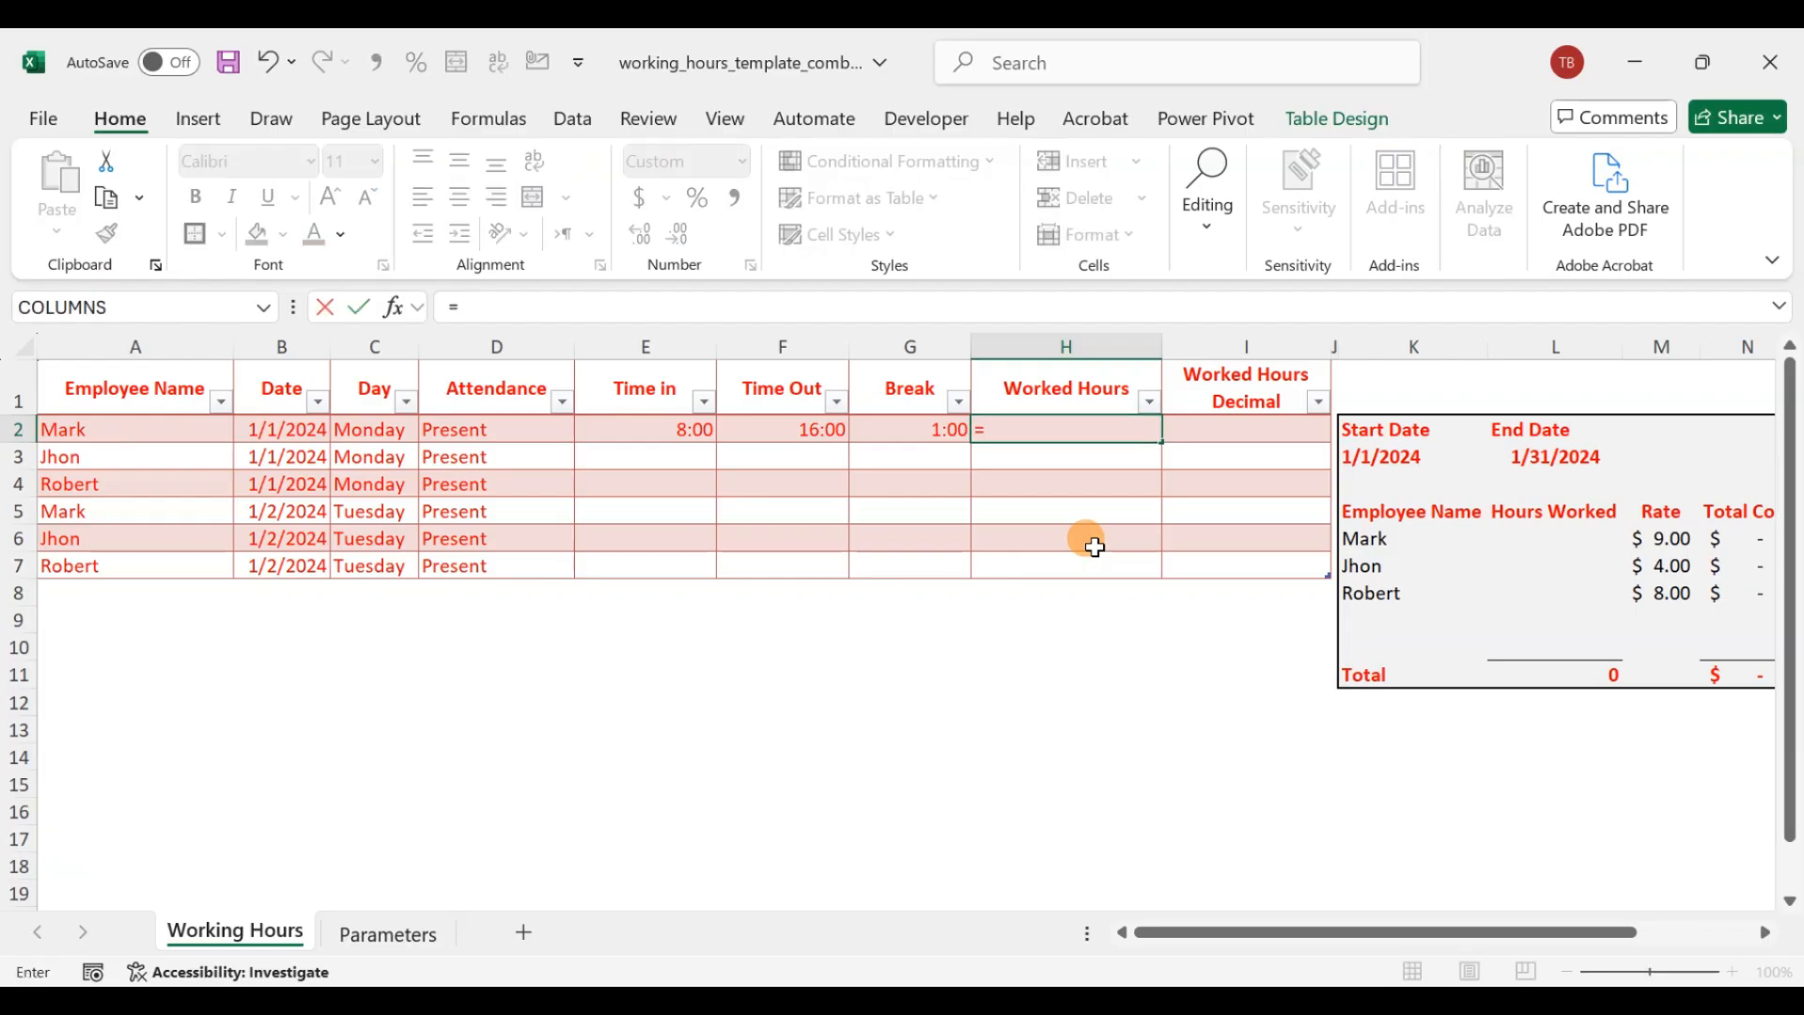
pyautogui.write('IF(')
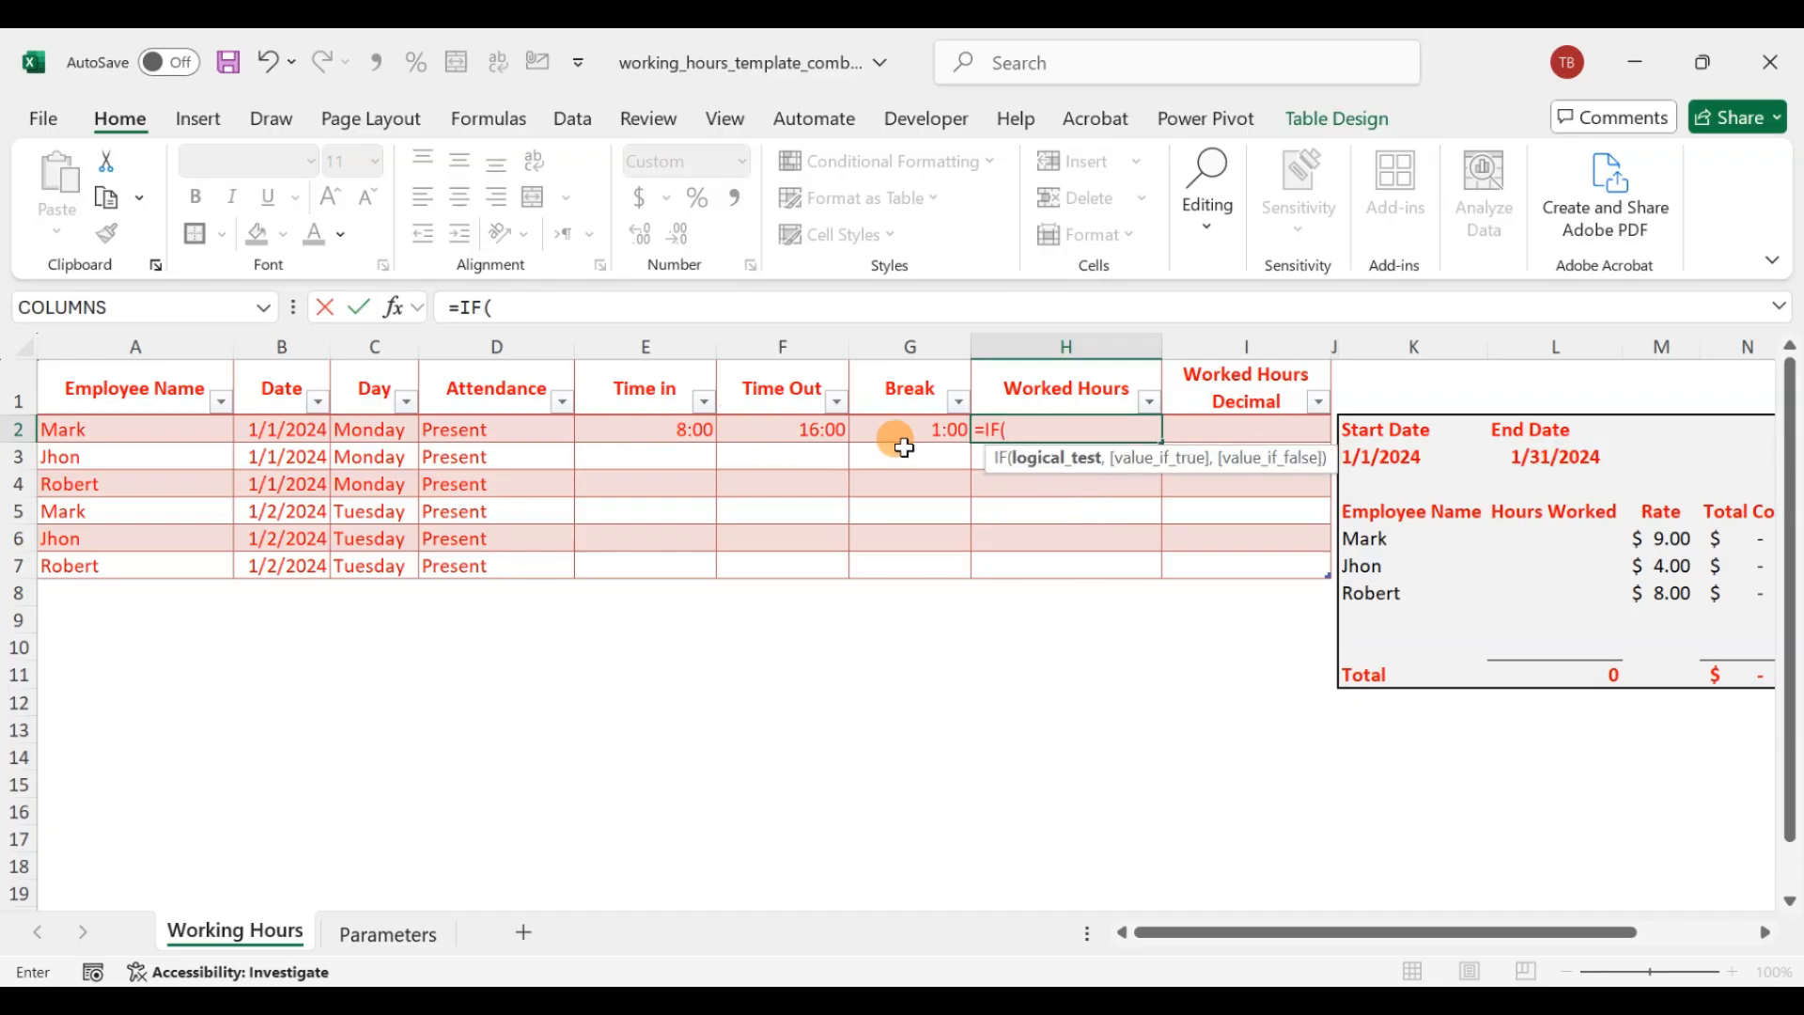
pyautogui.write('OR')
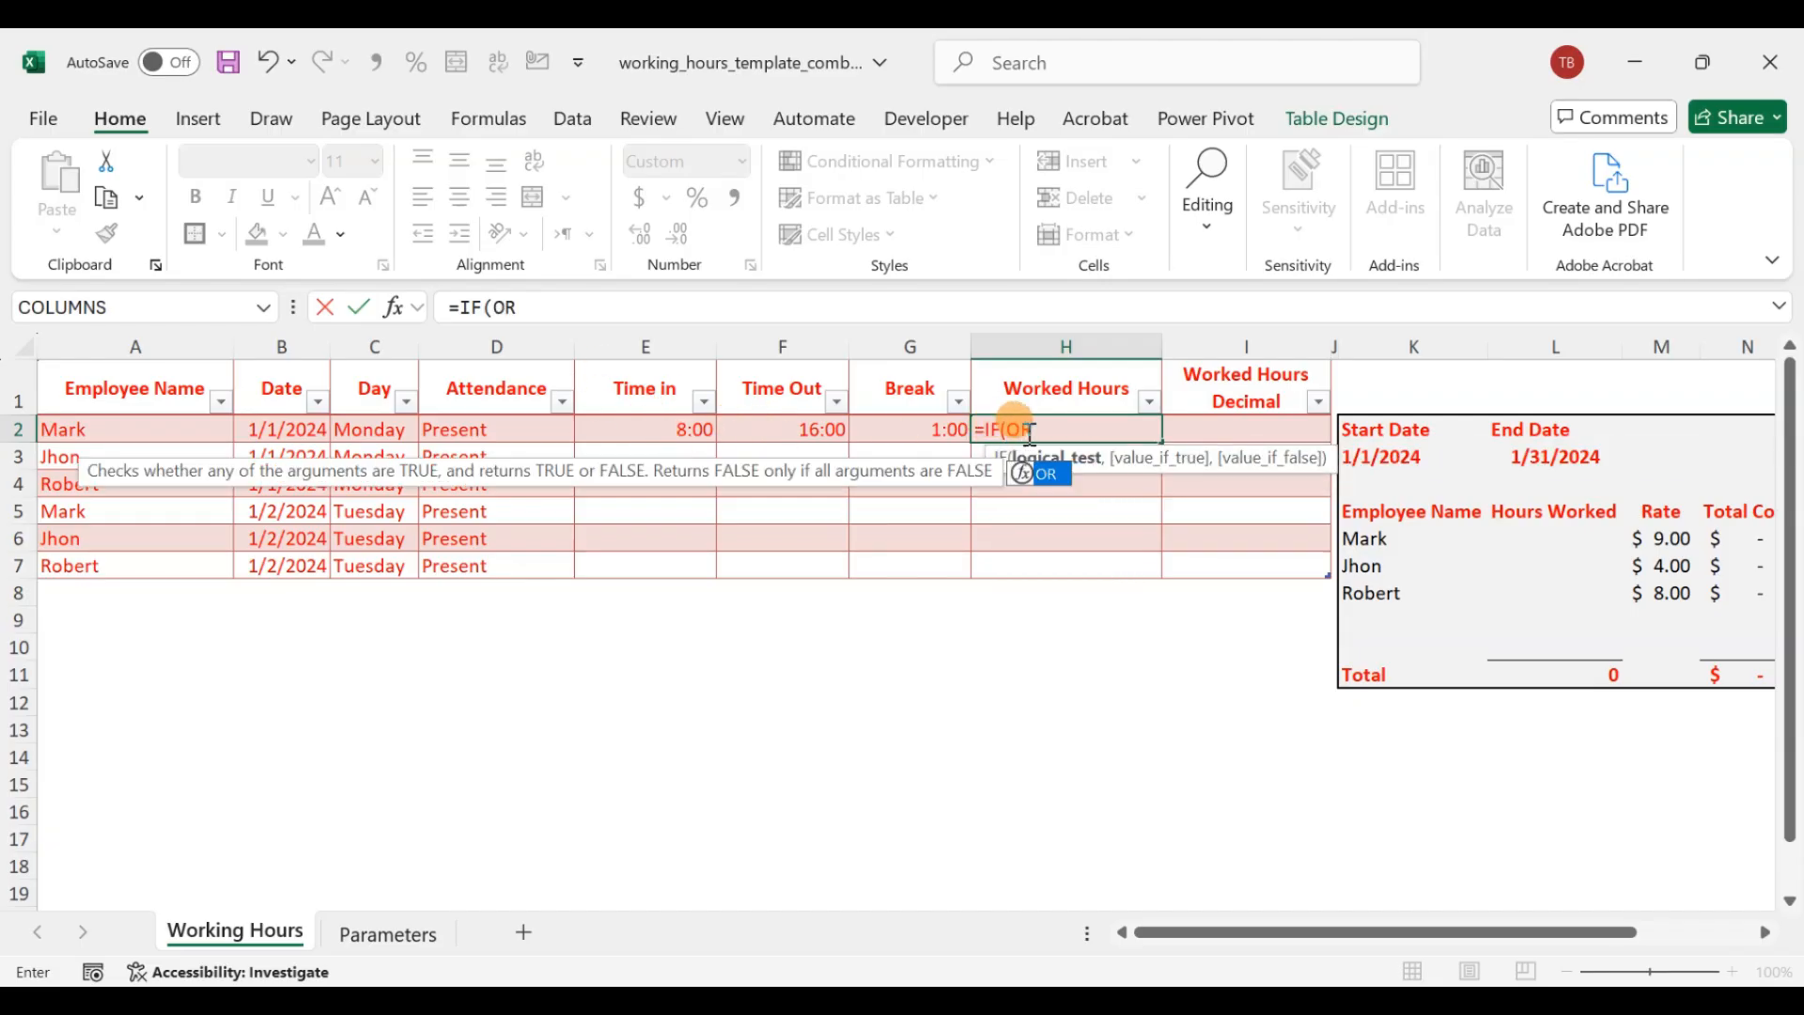
pyautogui.write('(')
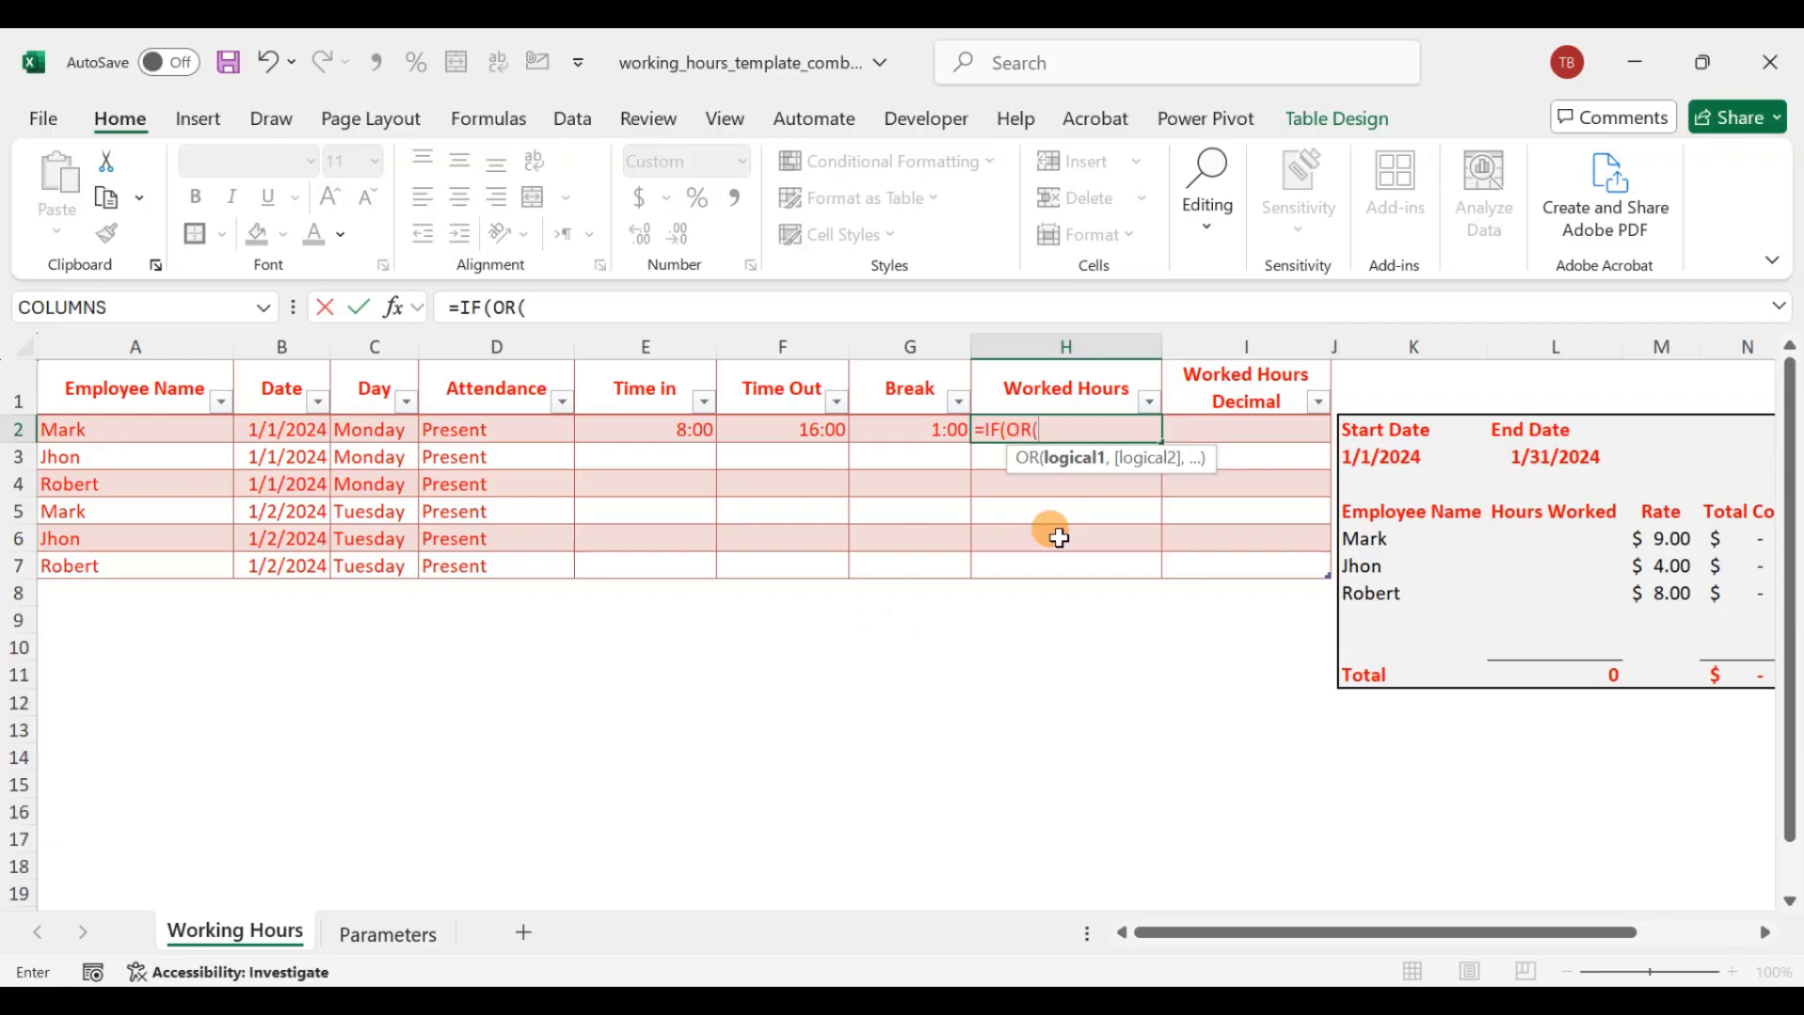
pyautogui.click(683, 431)
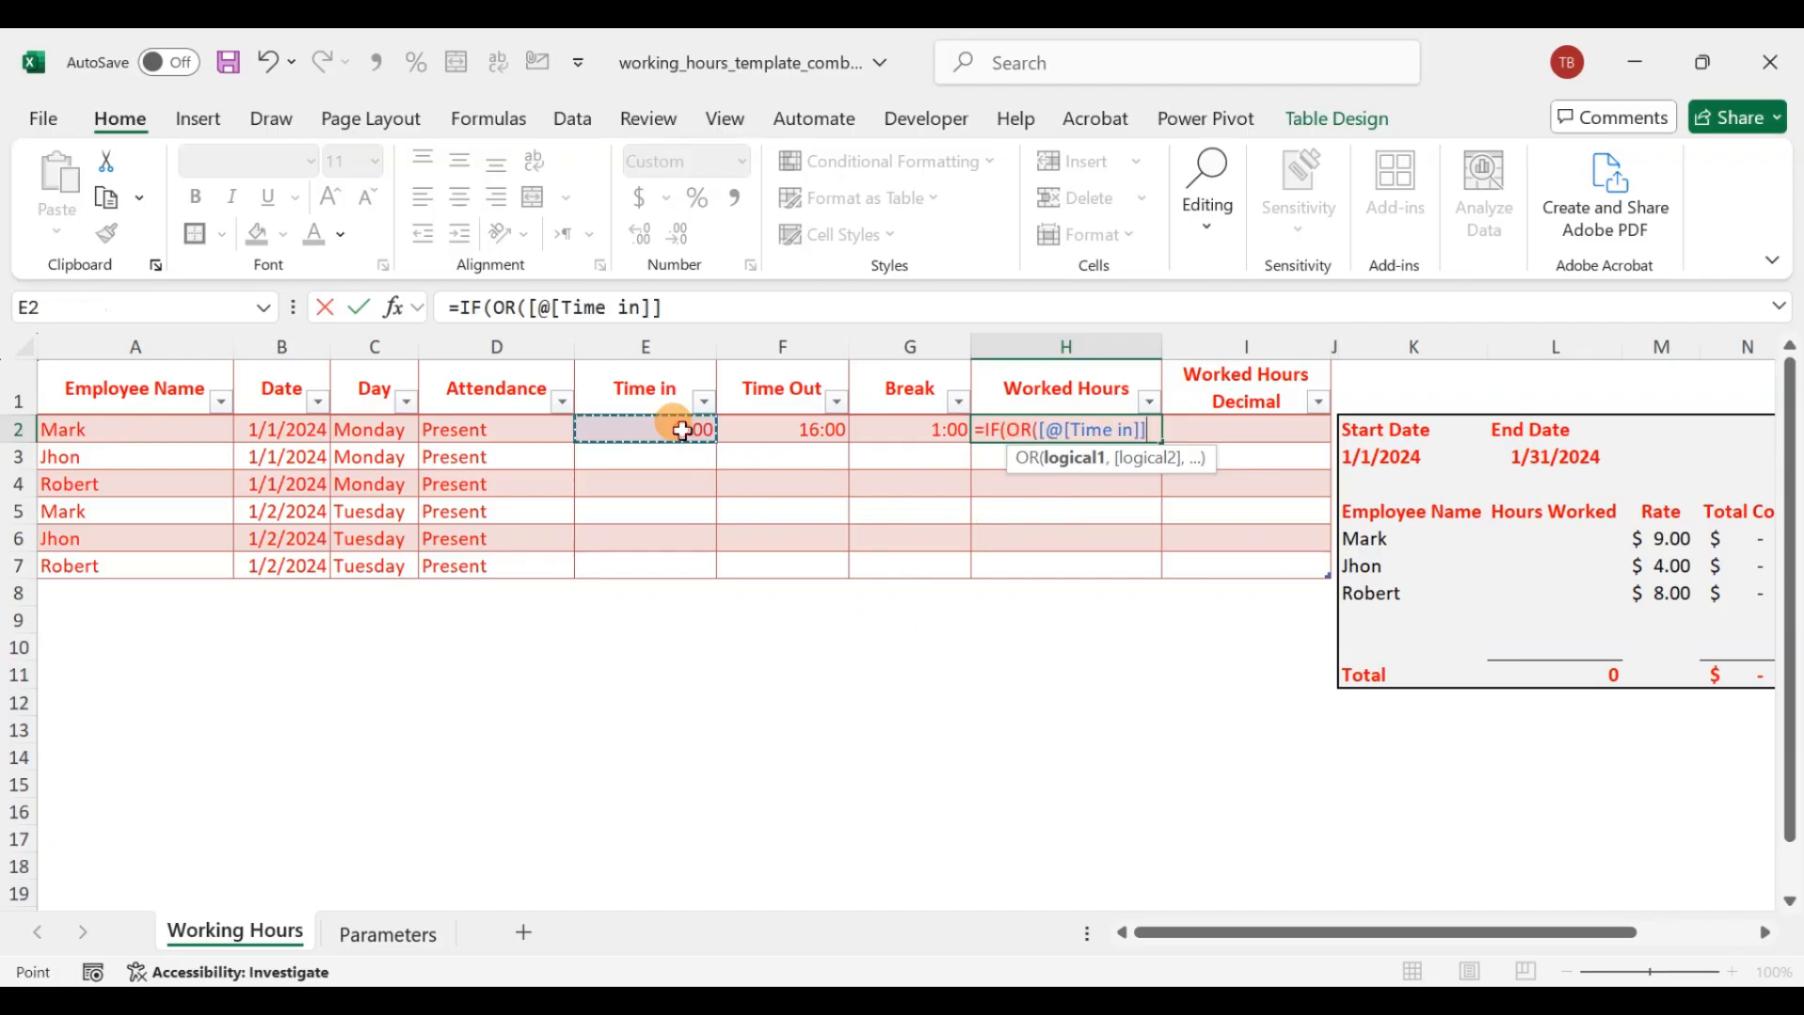
pyautogui.write('="",')
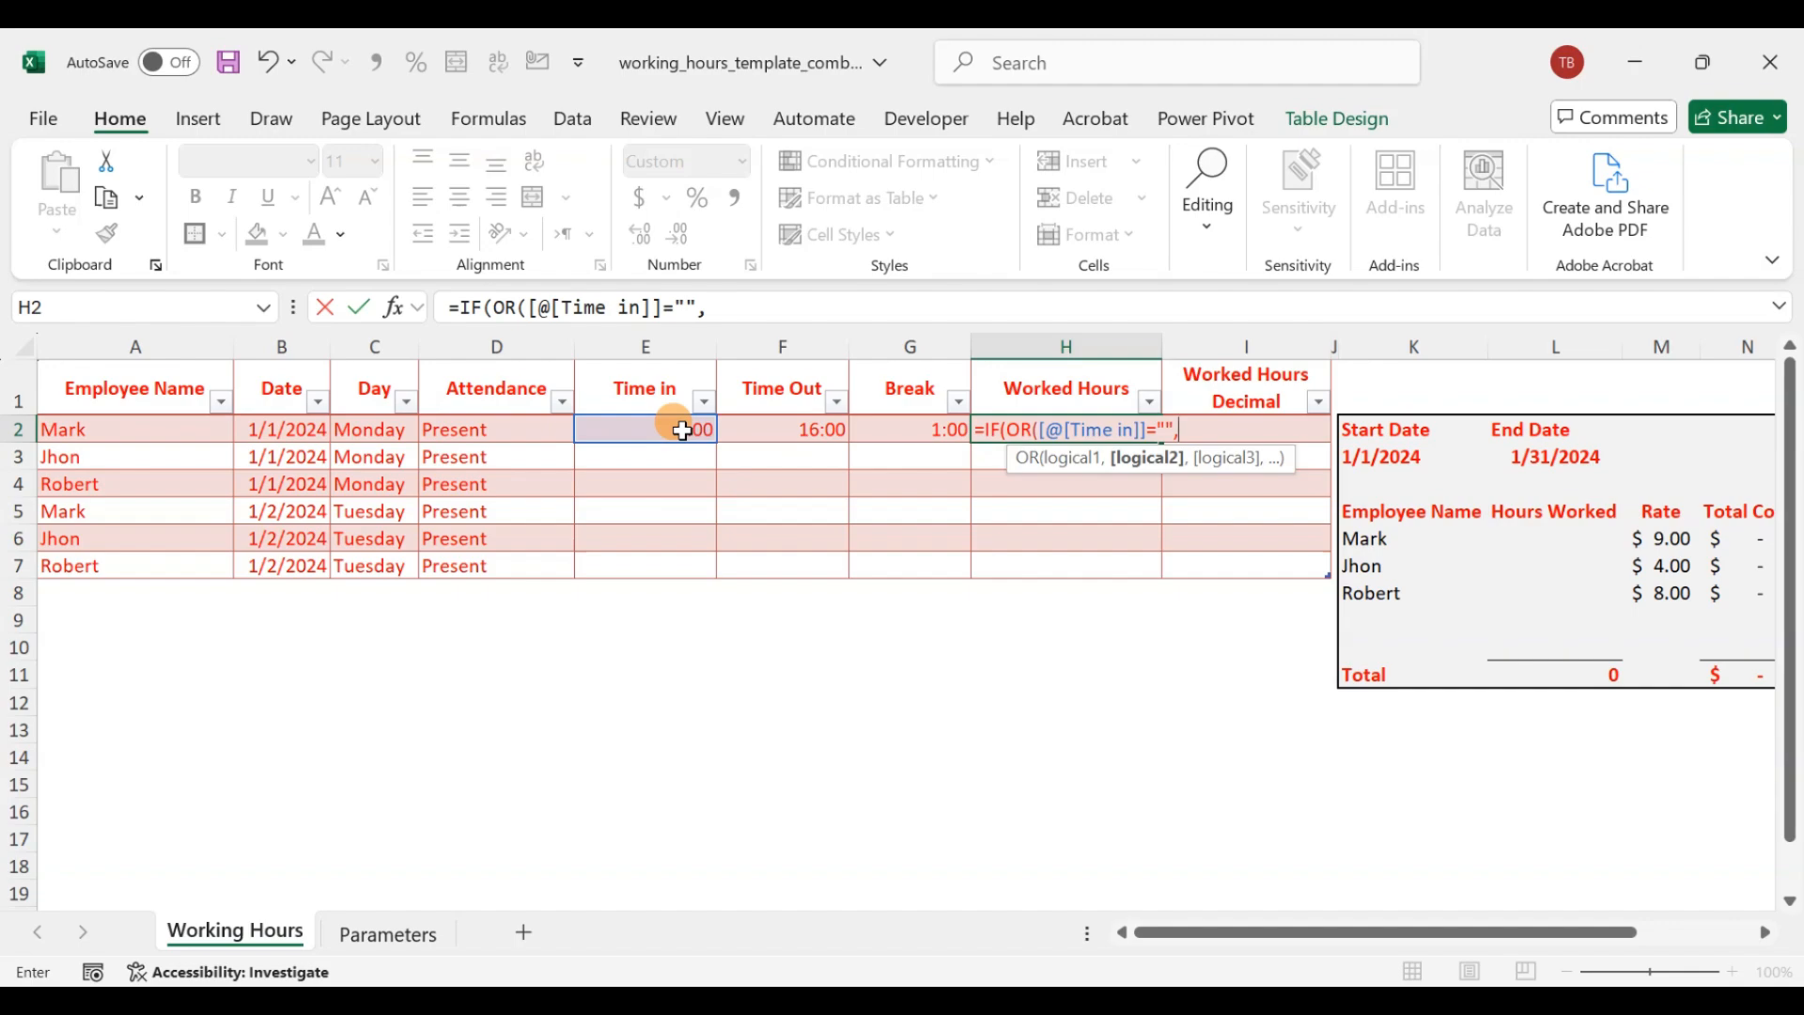
pyautogui.click(780, 434)
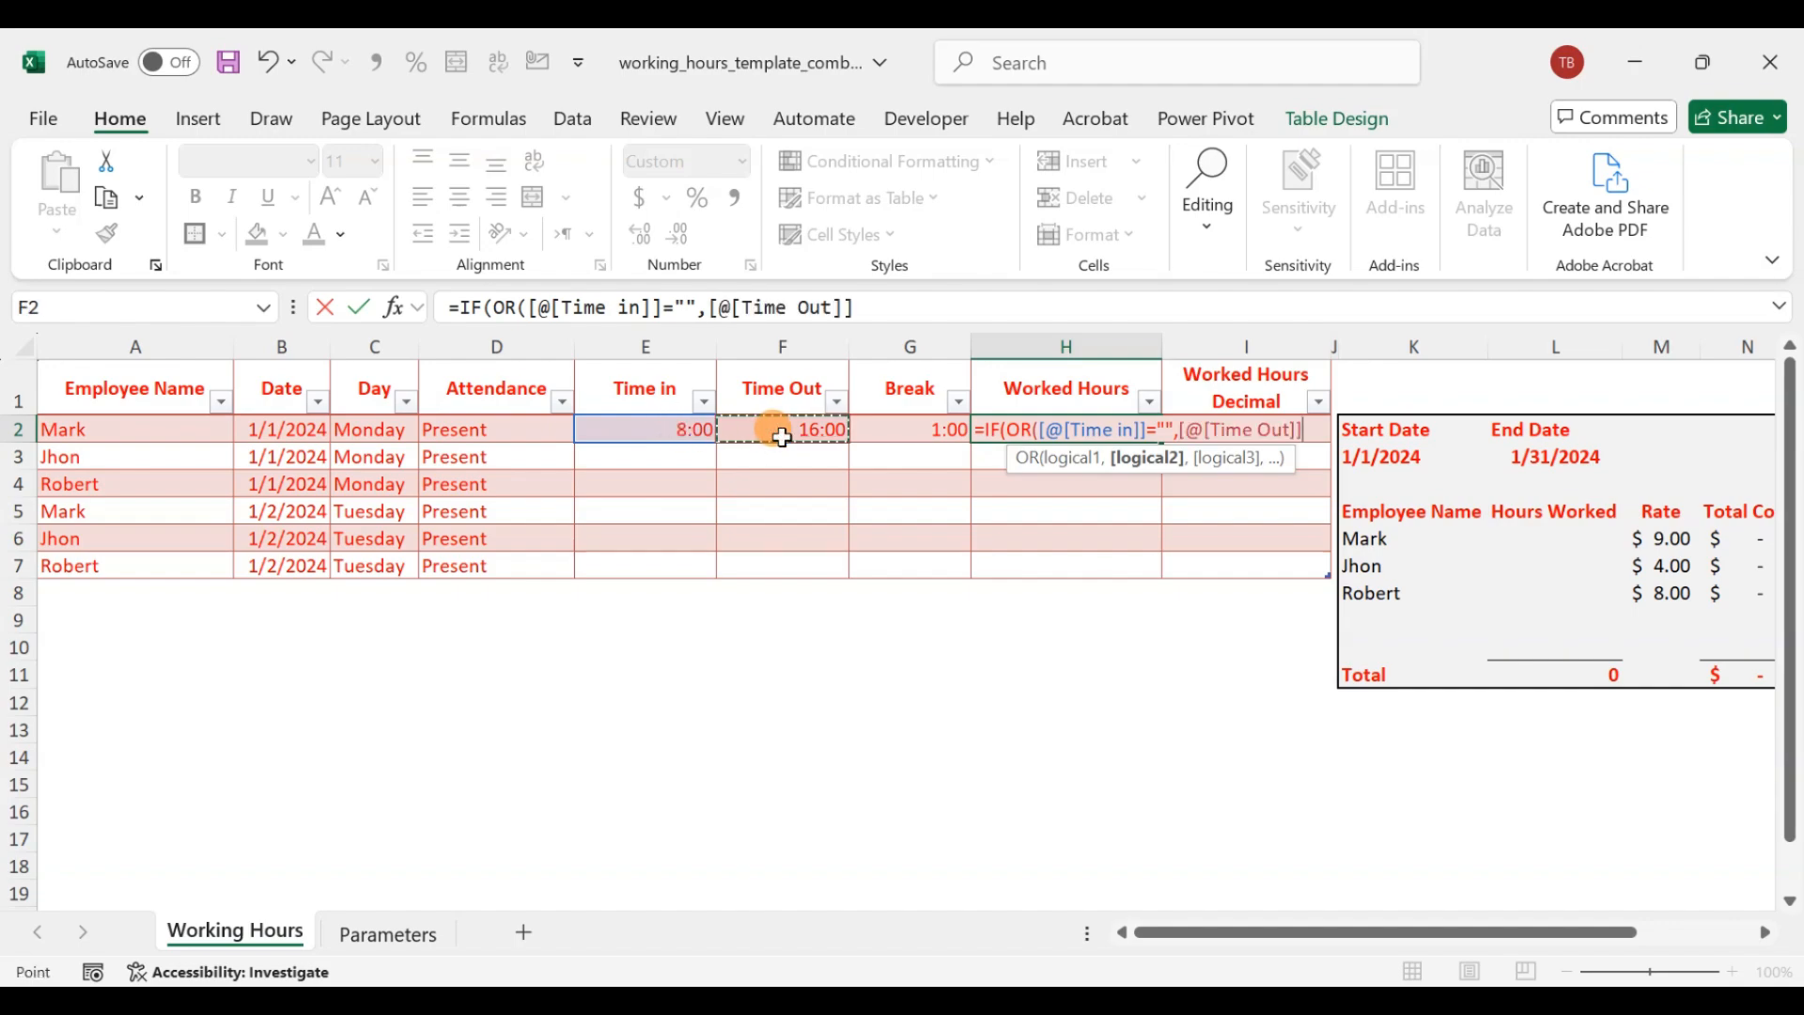
pyautogui.write('=""')
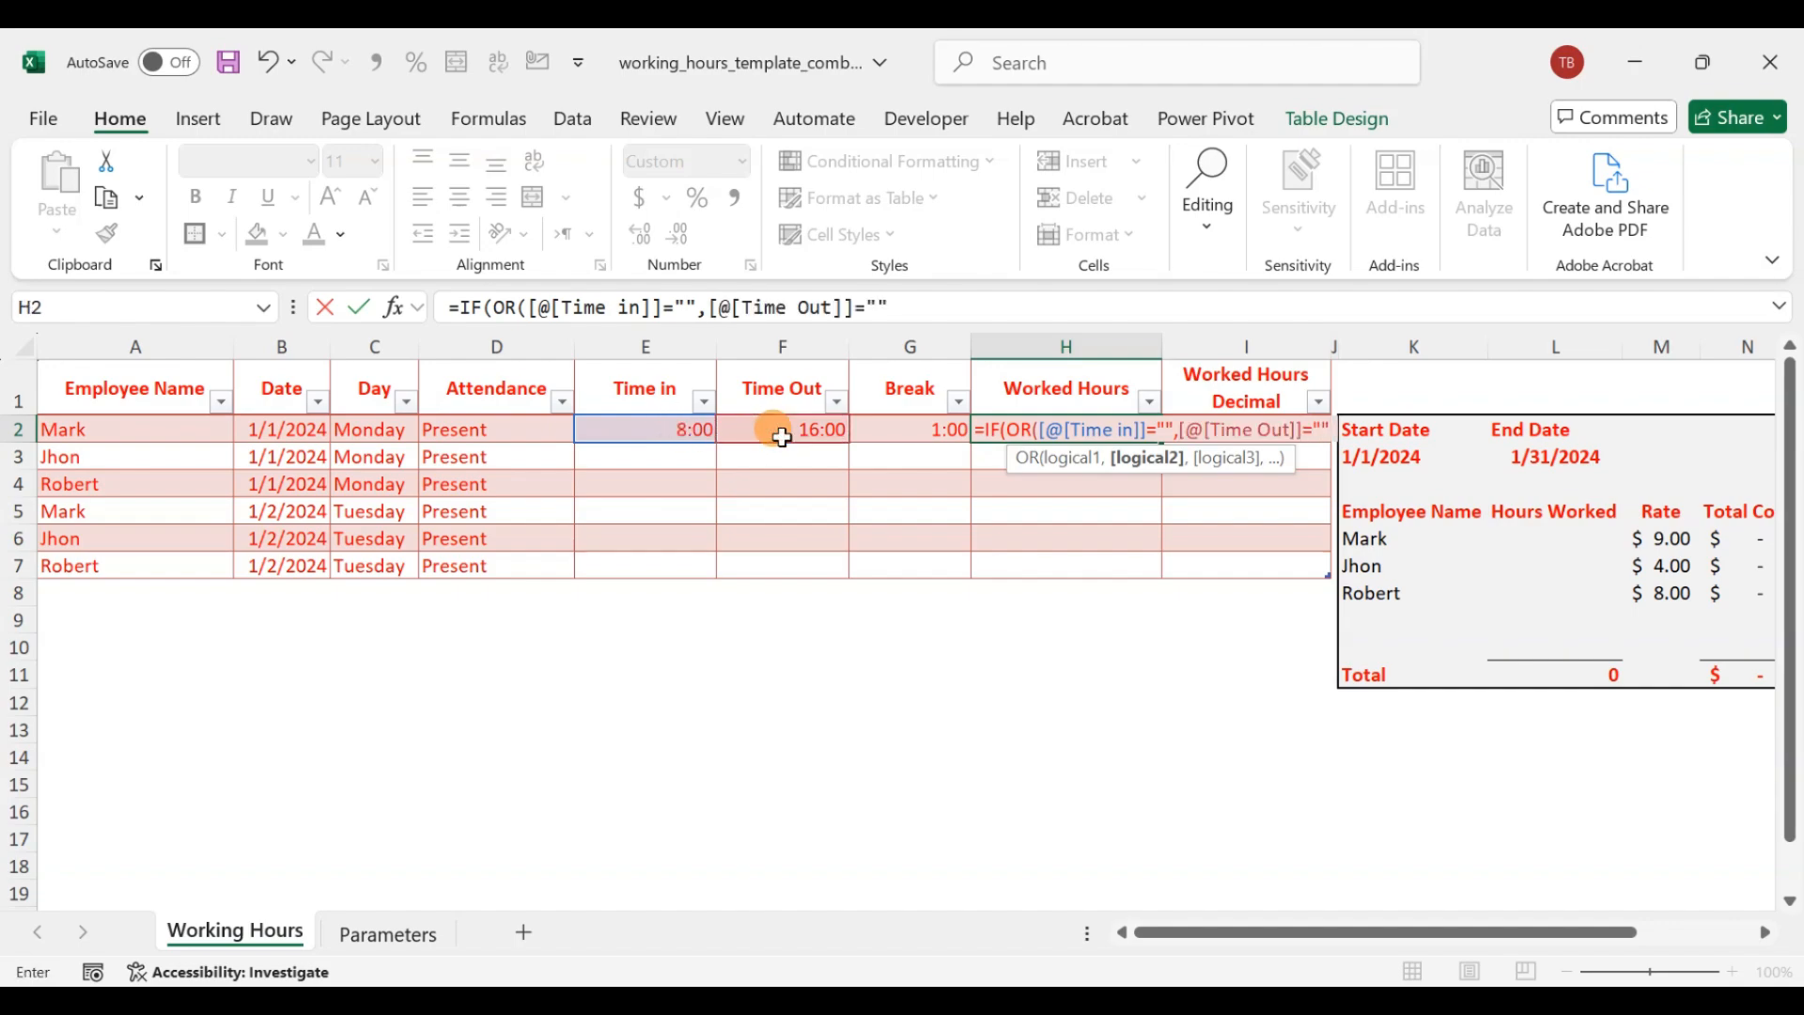
pyautogui.write('),')
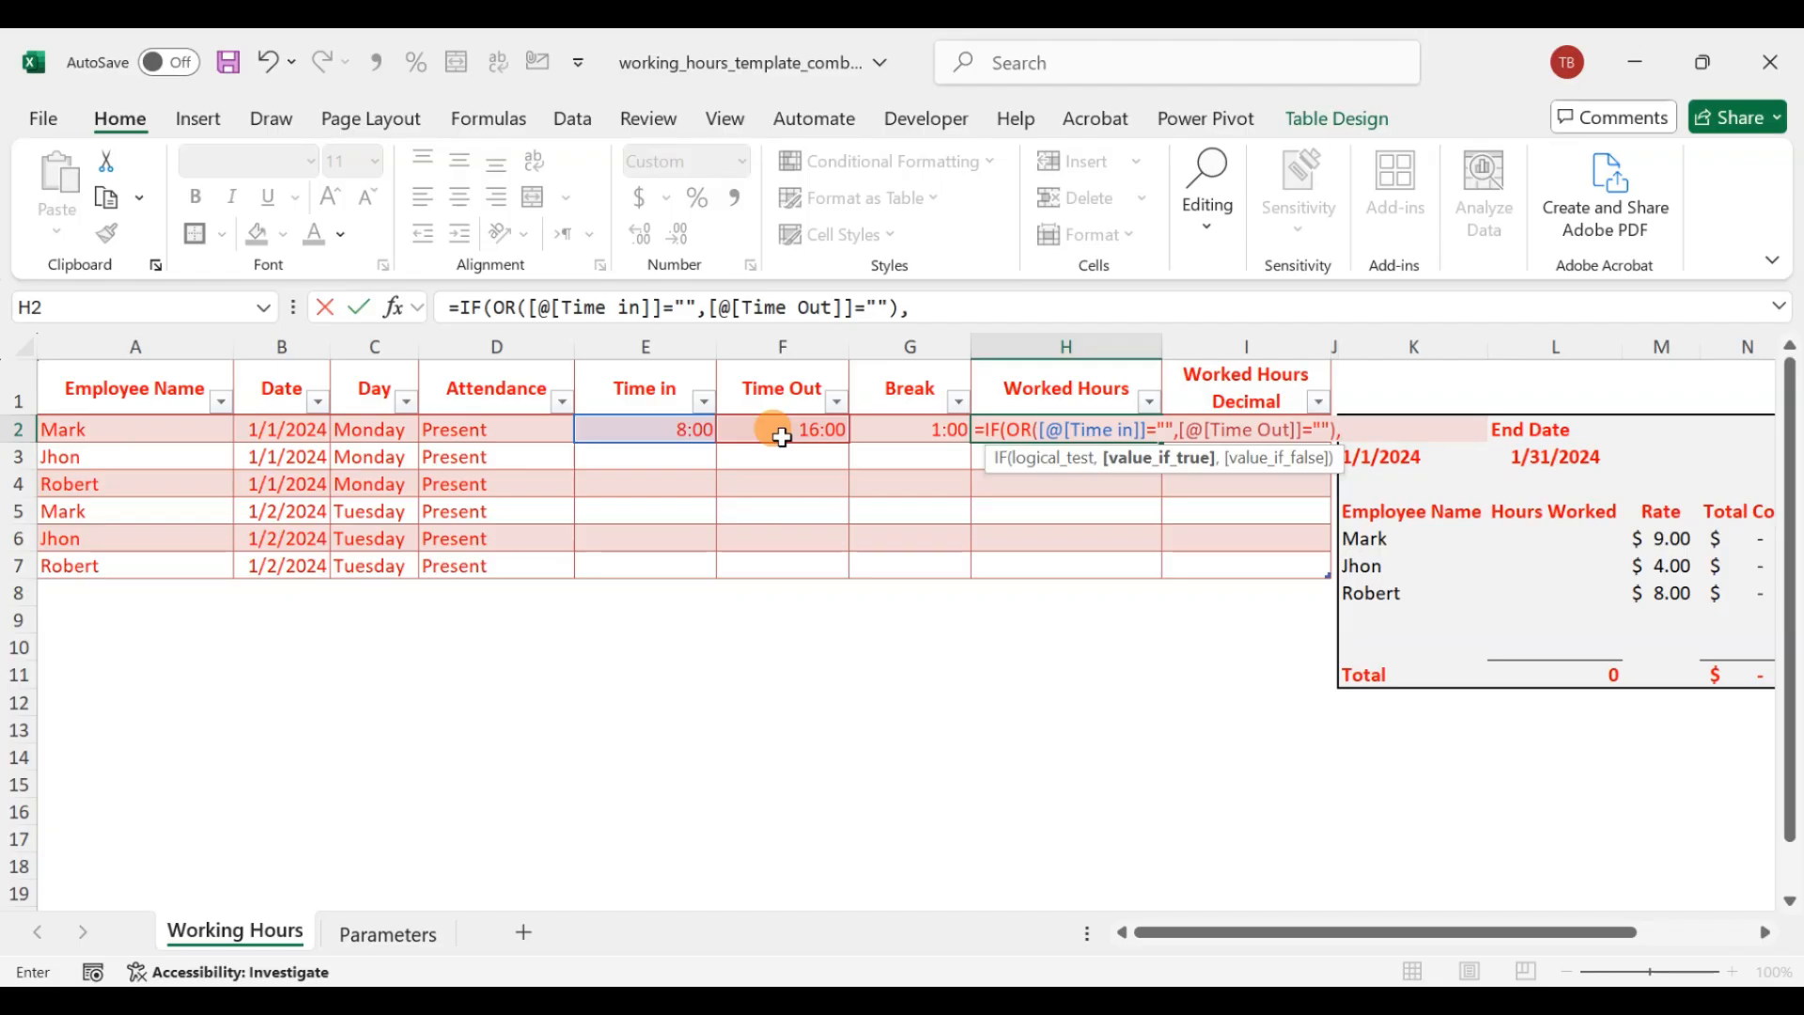
pyautogui.write('"",')
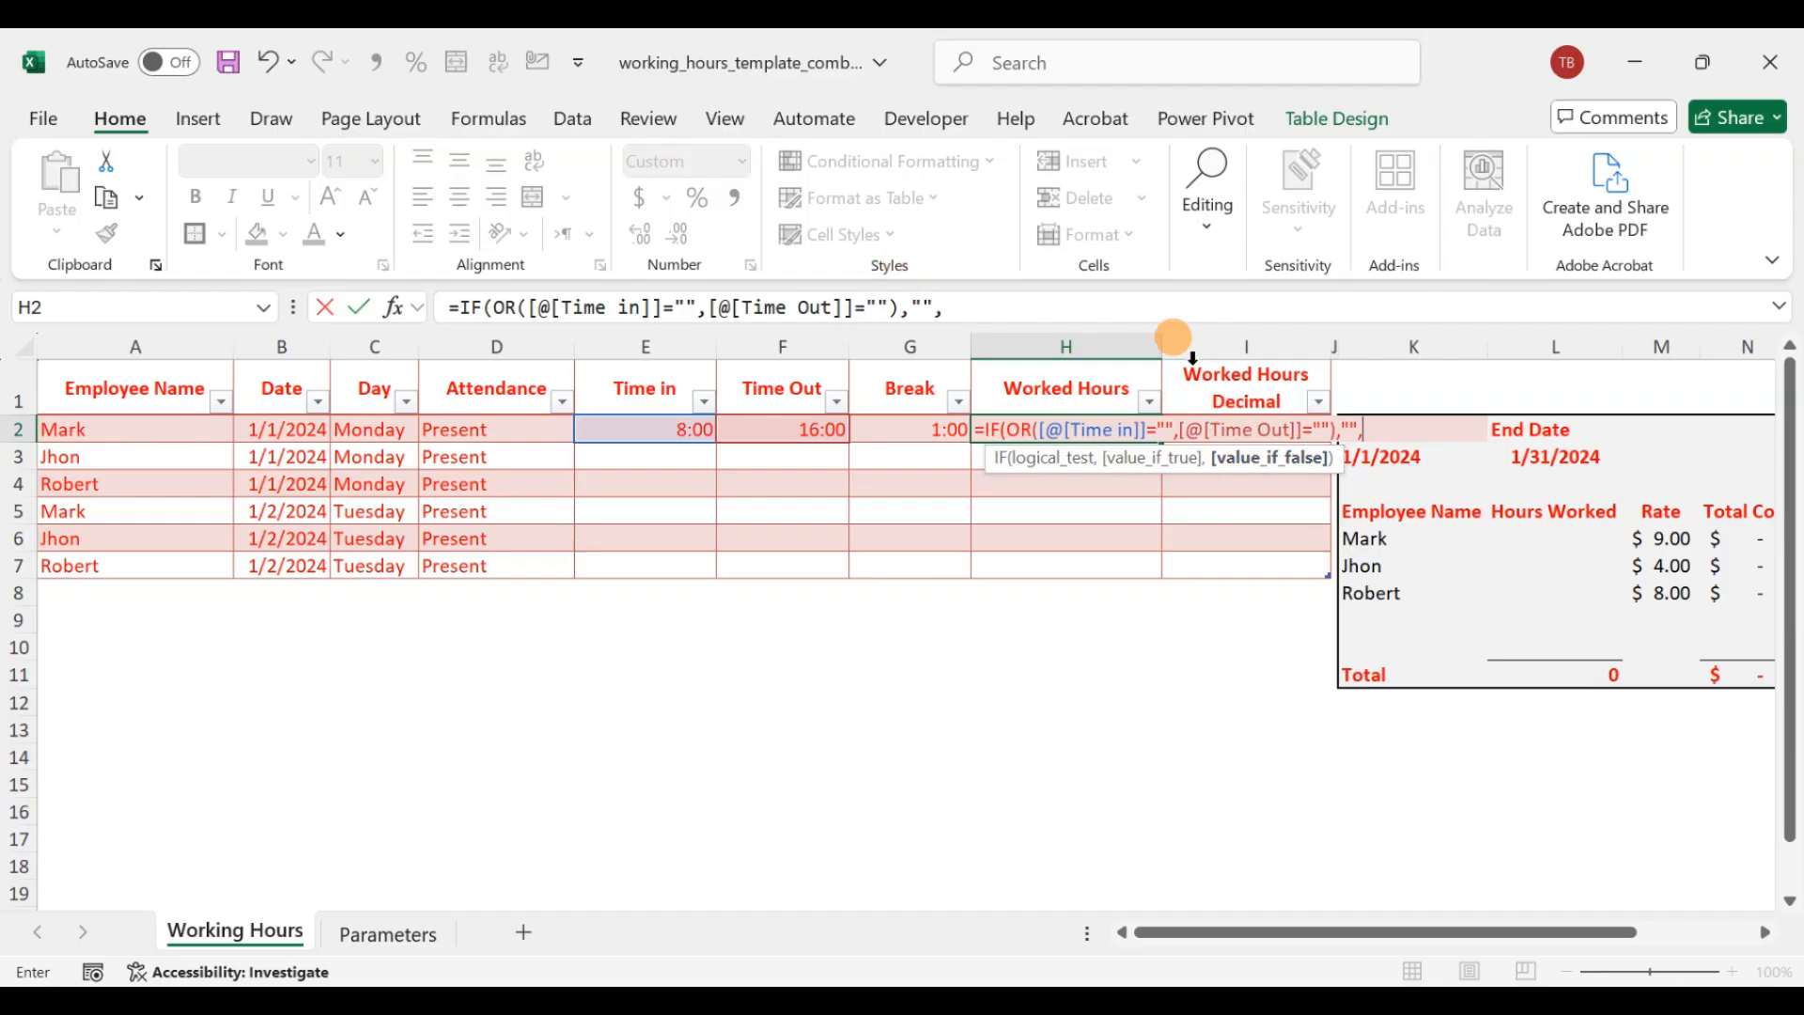
pyautogui.click(1025, 306)
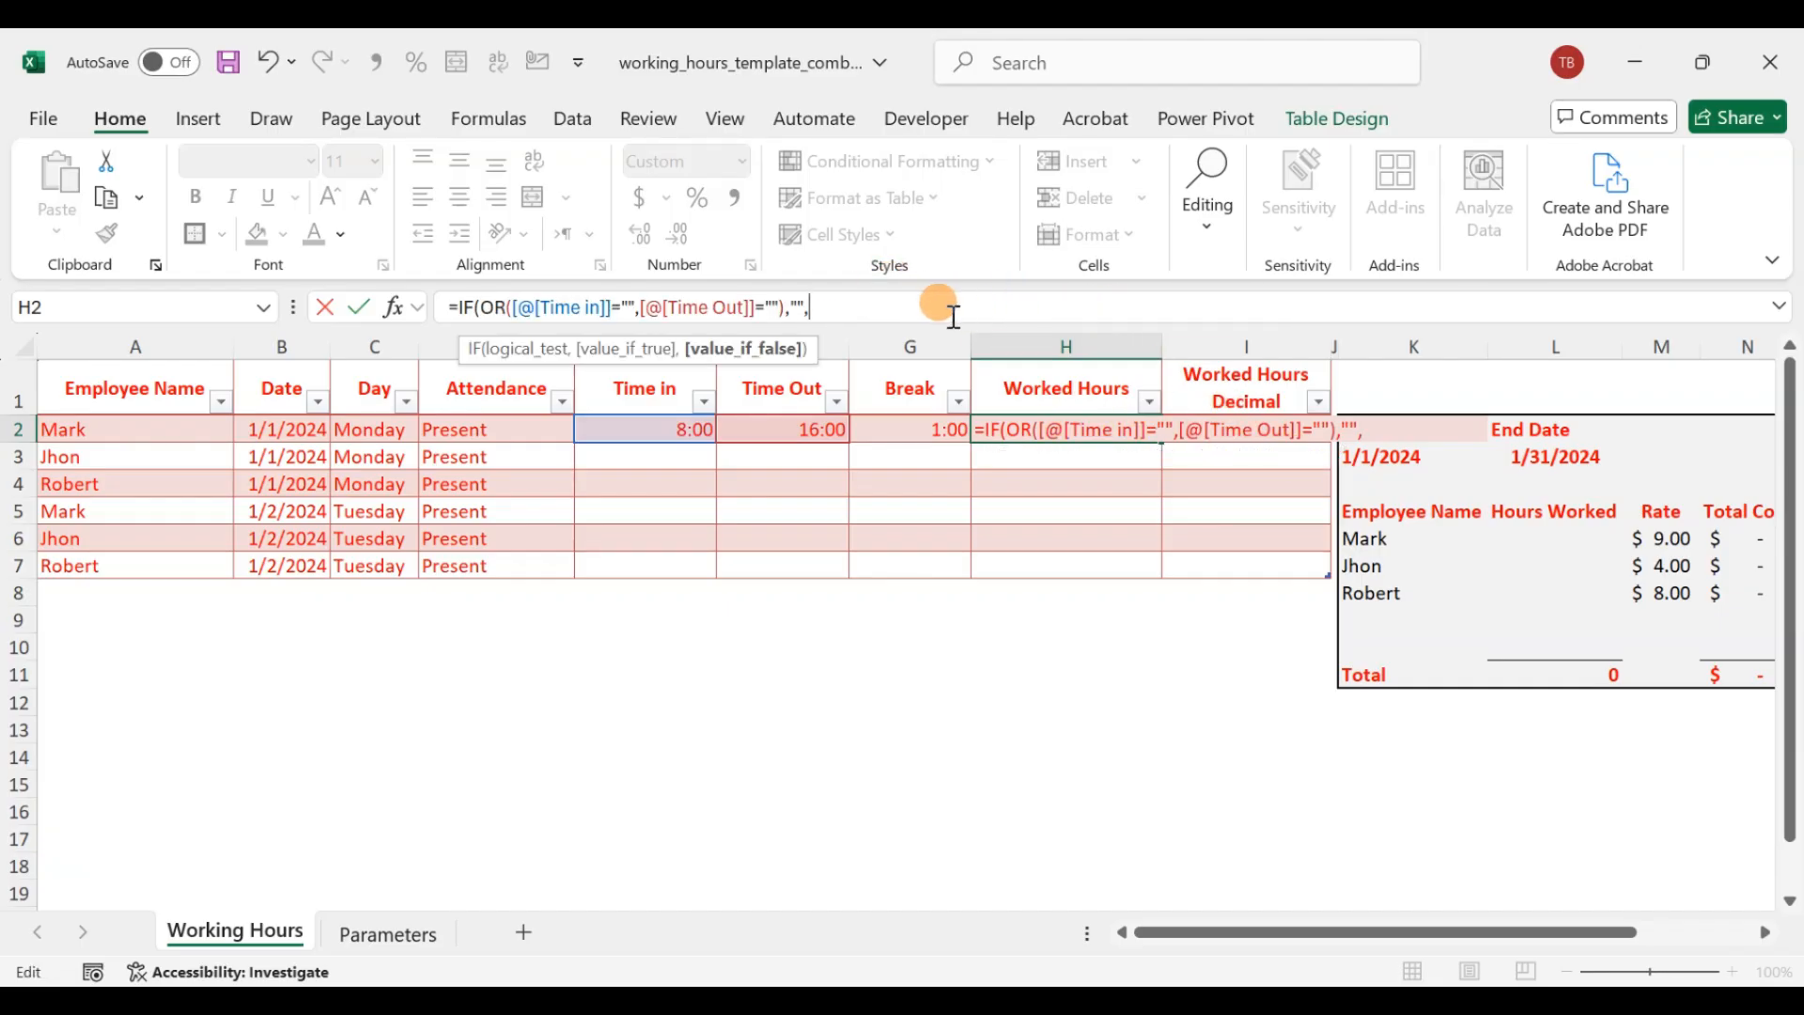
pyautogui.write('mod')
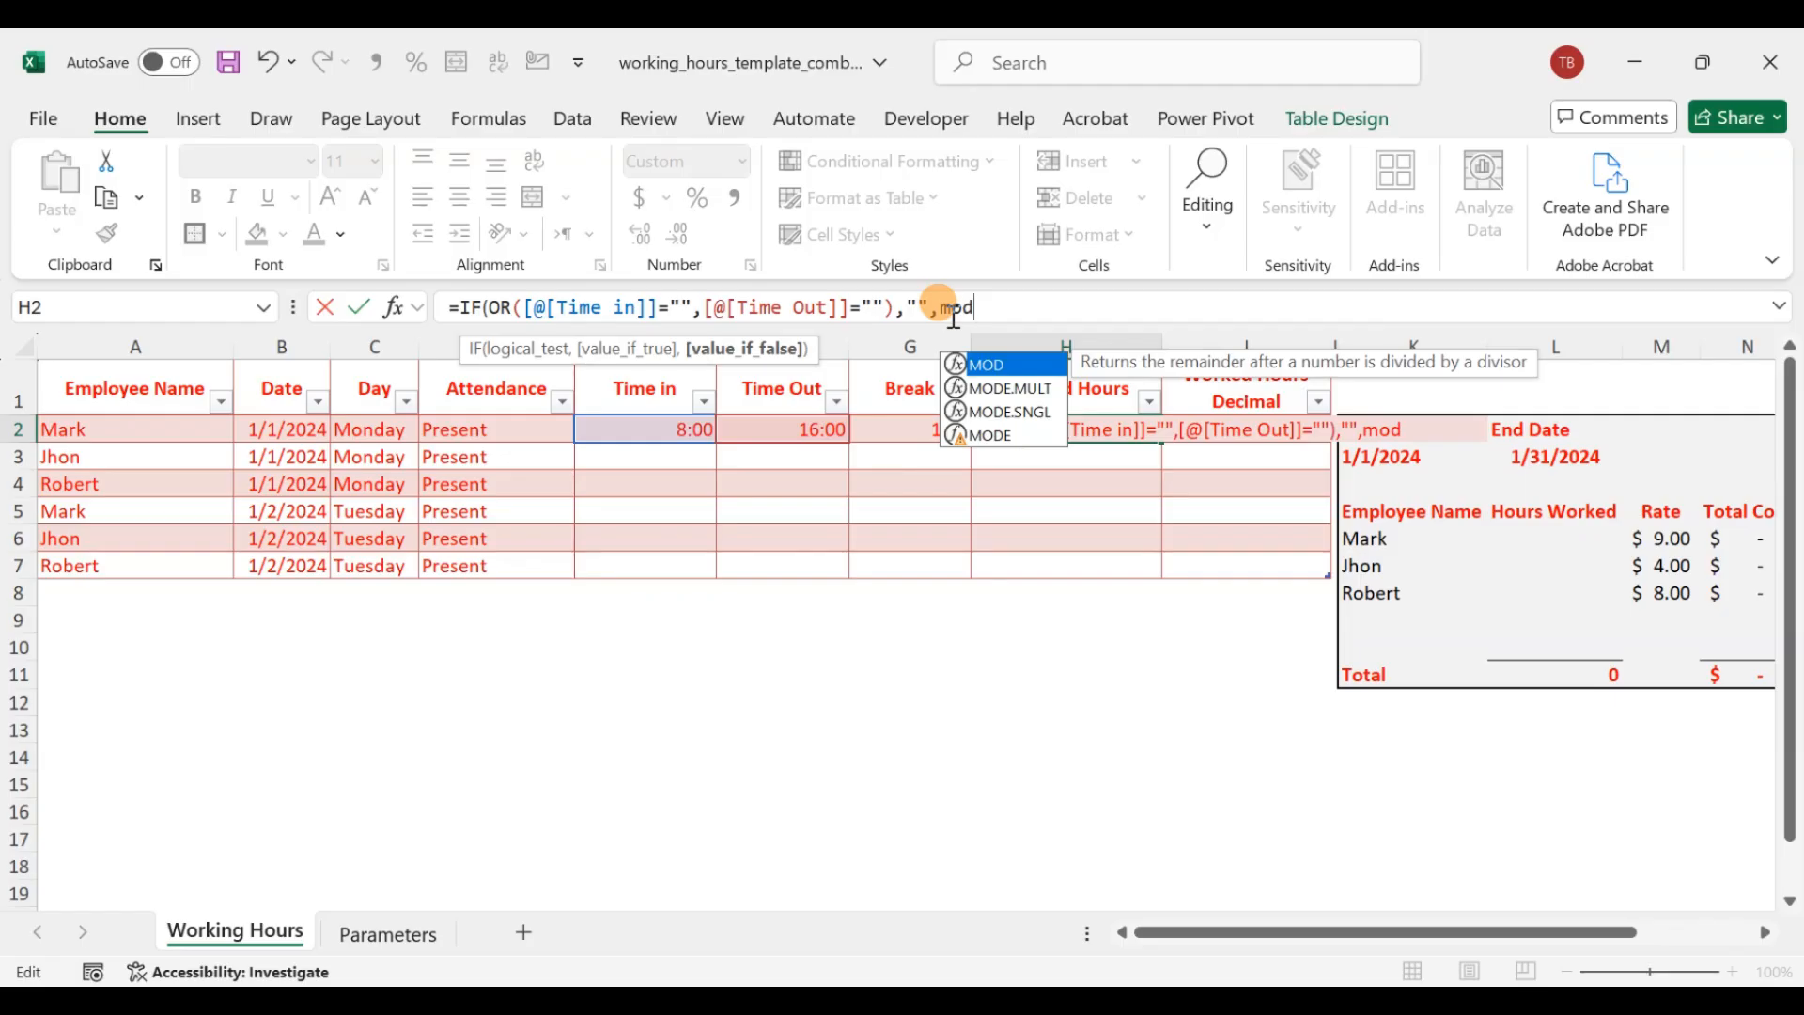
pyautogui.press('Tab')
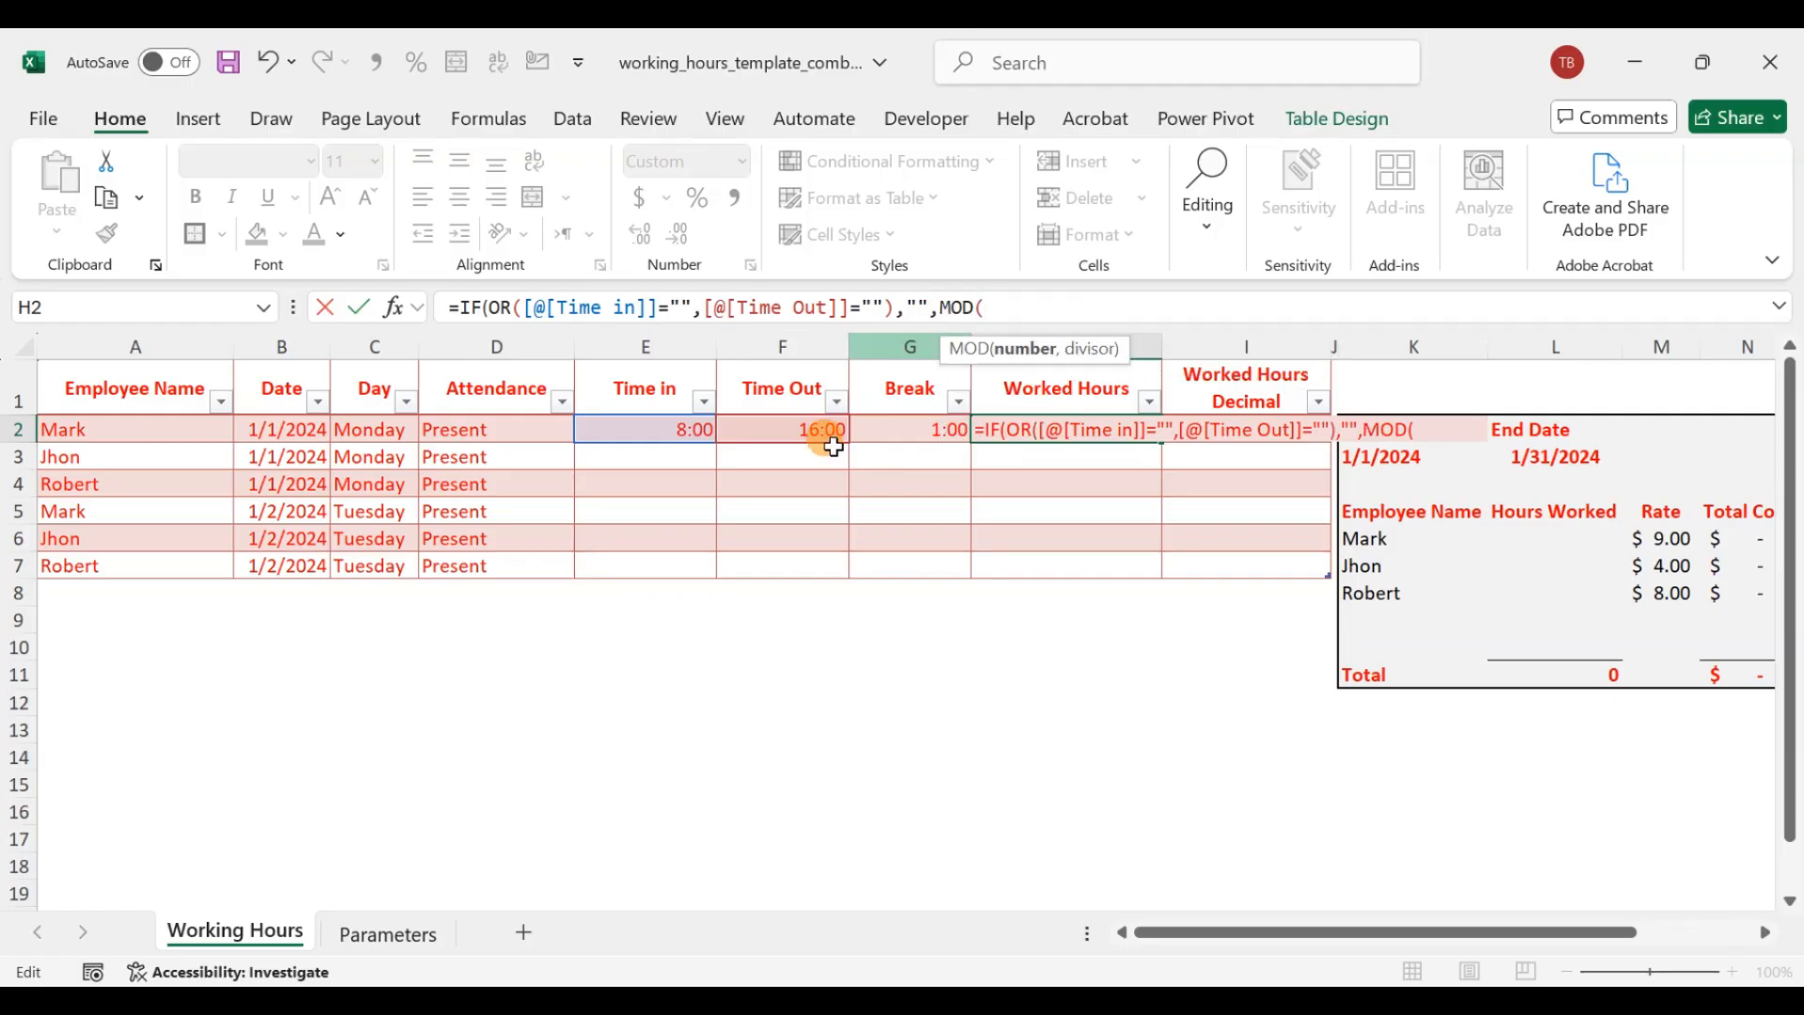
pyautogui.click(801, 432)
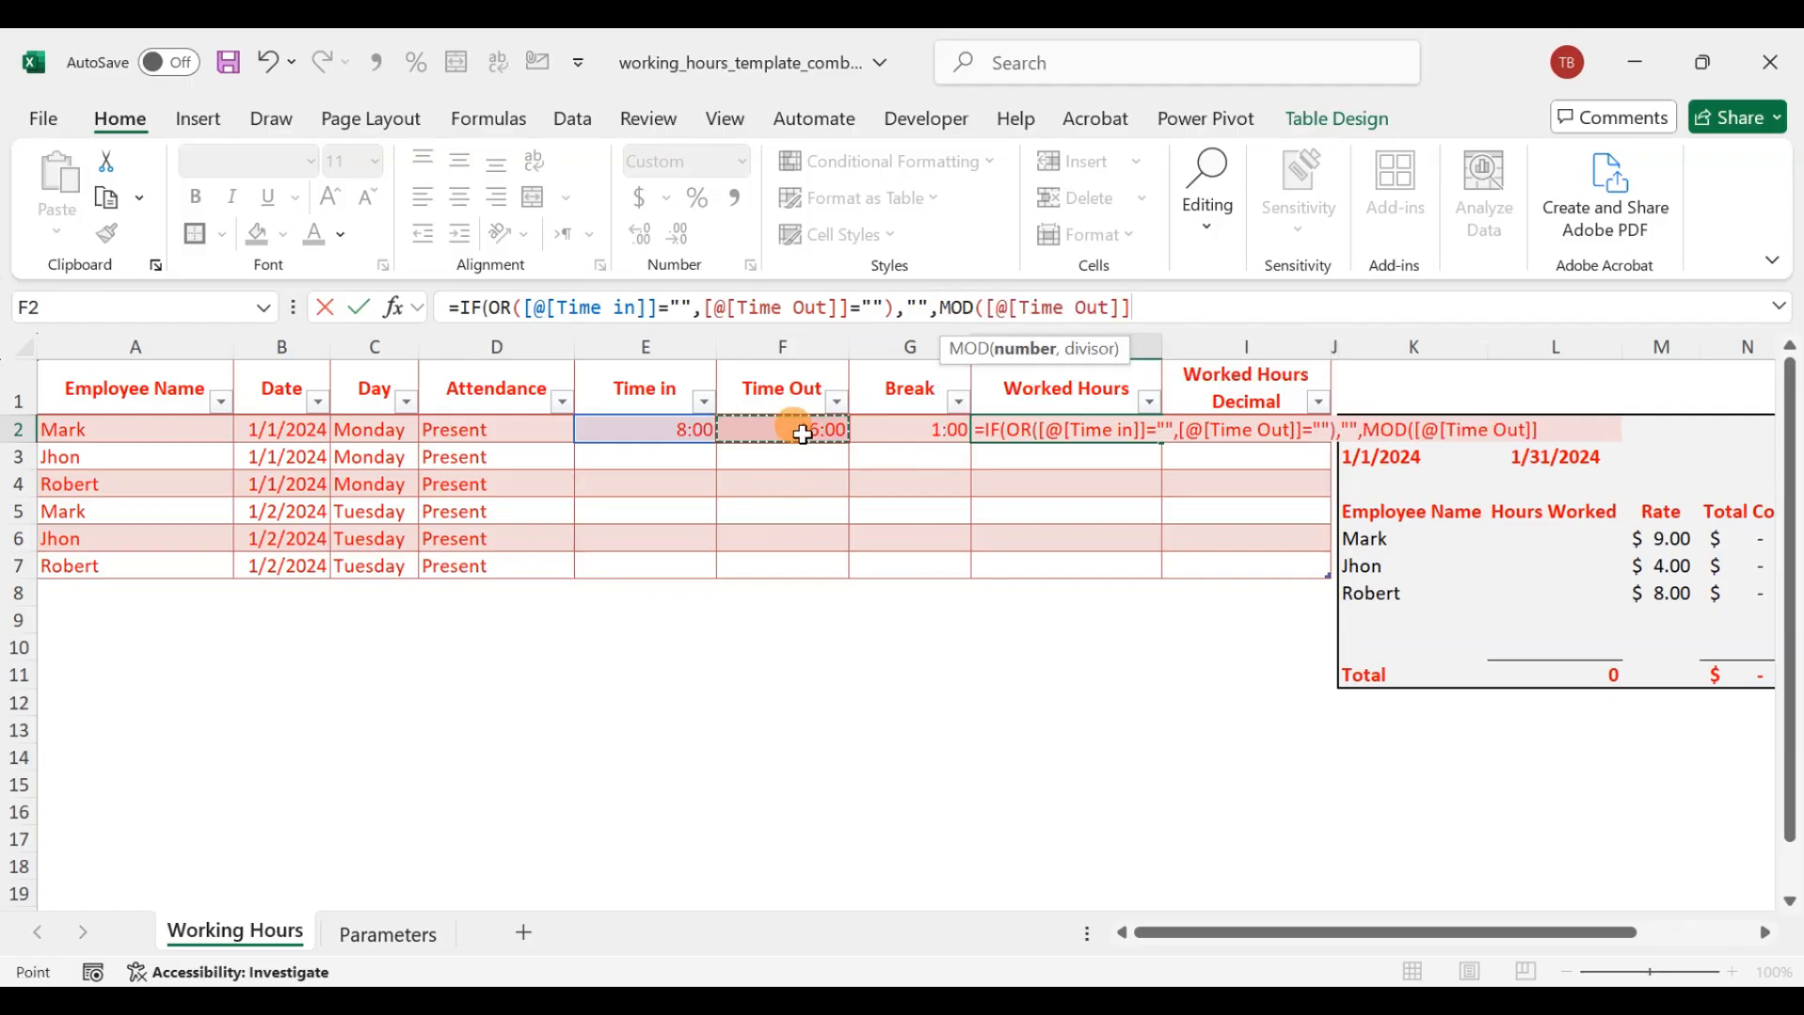
pyautogui.write('-')
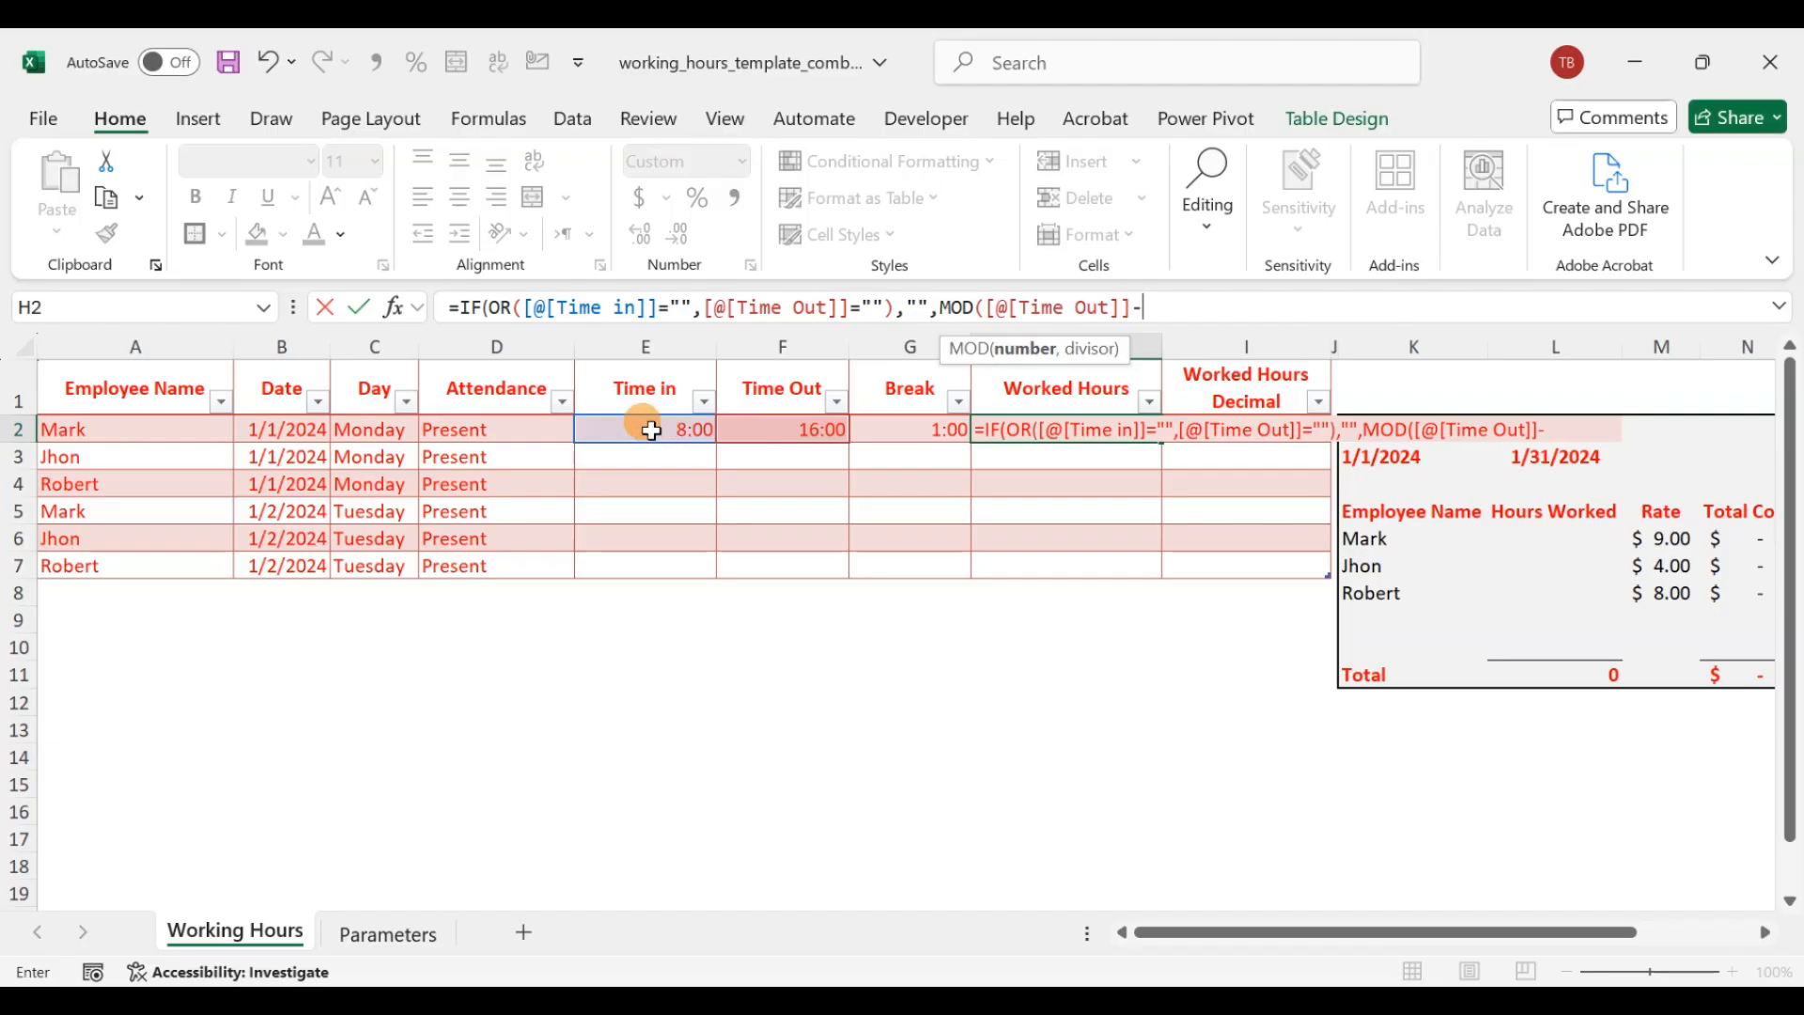
pyautogui.click(652, 431)
pyautogui.write(',')
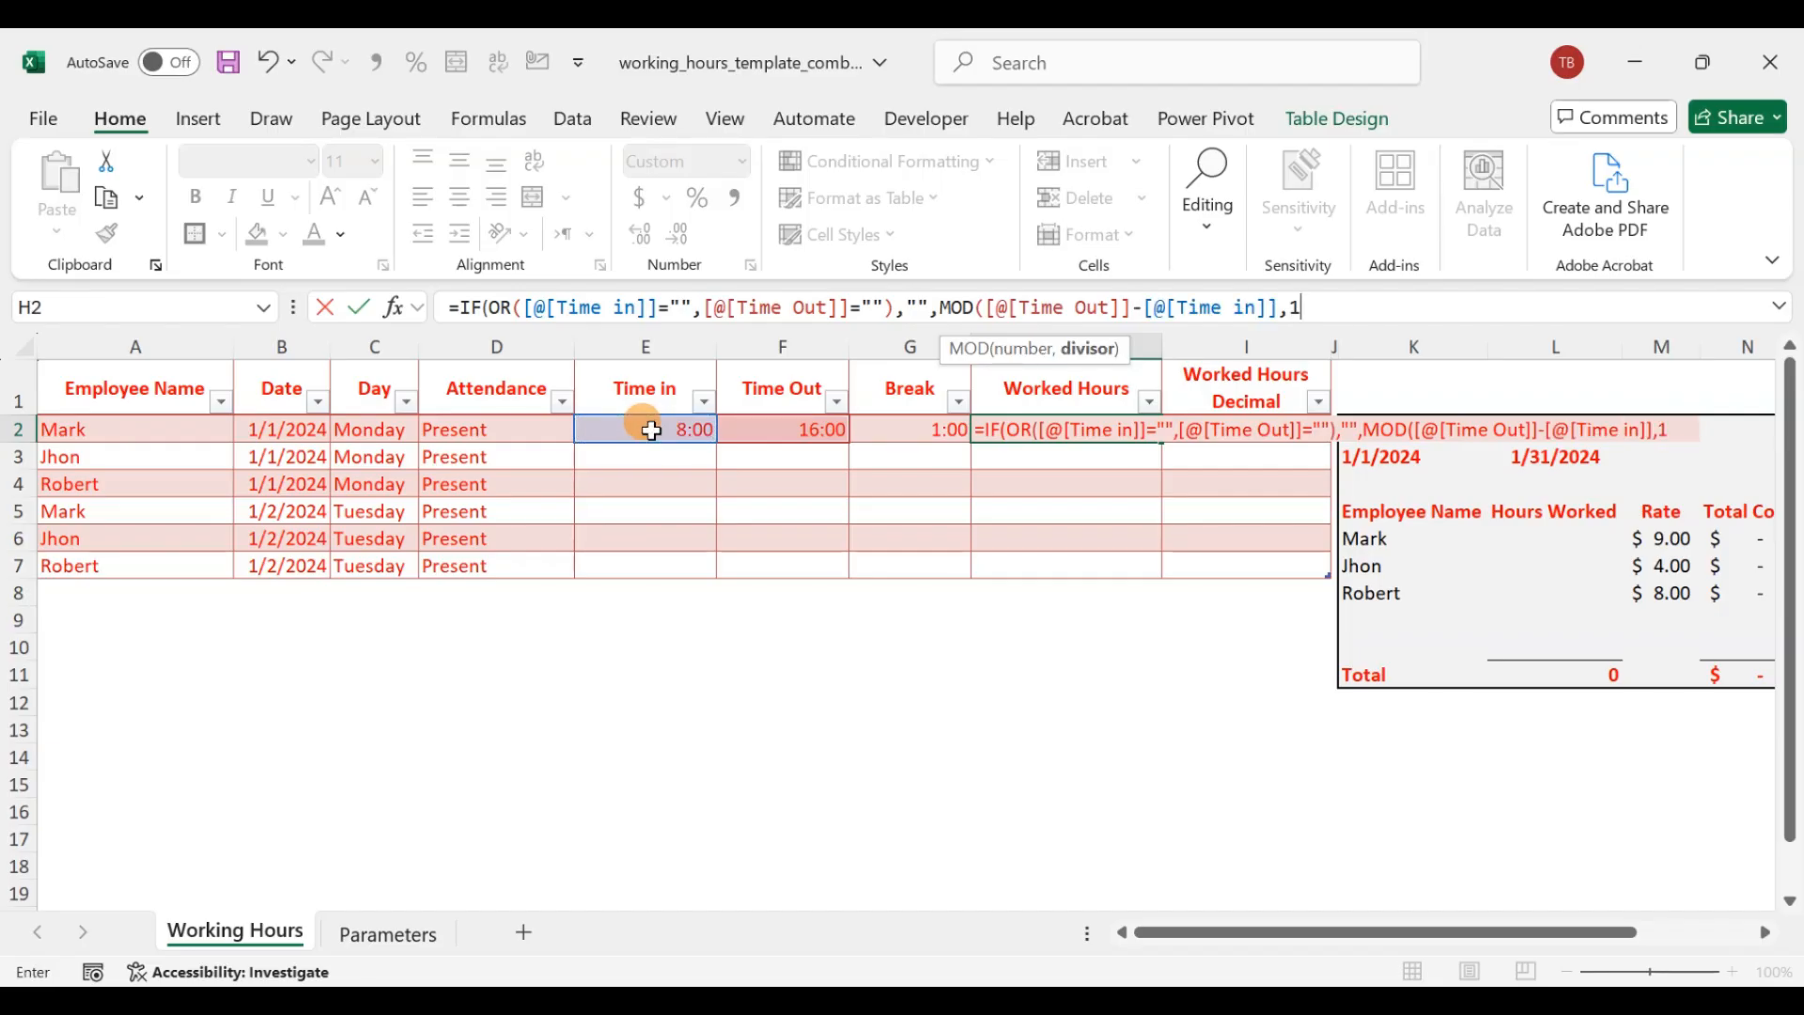
pyautogui.write('1)-')
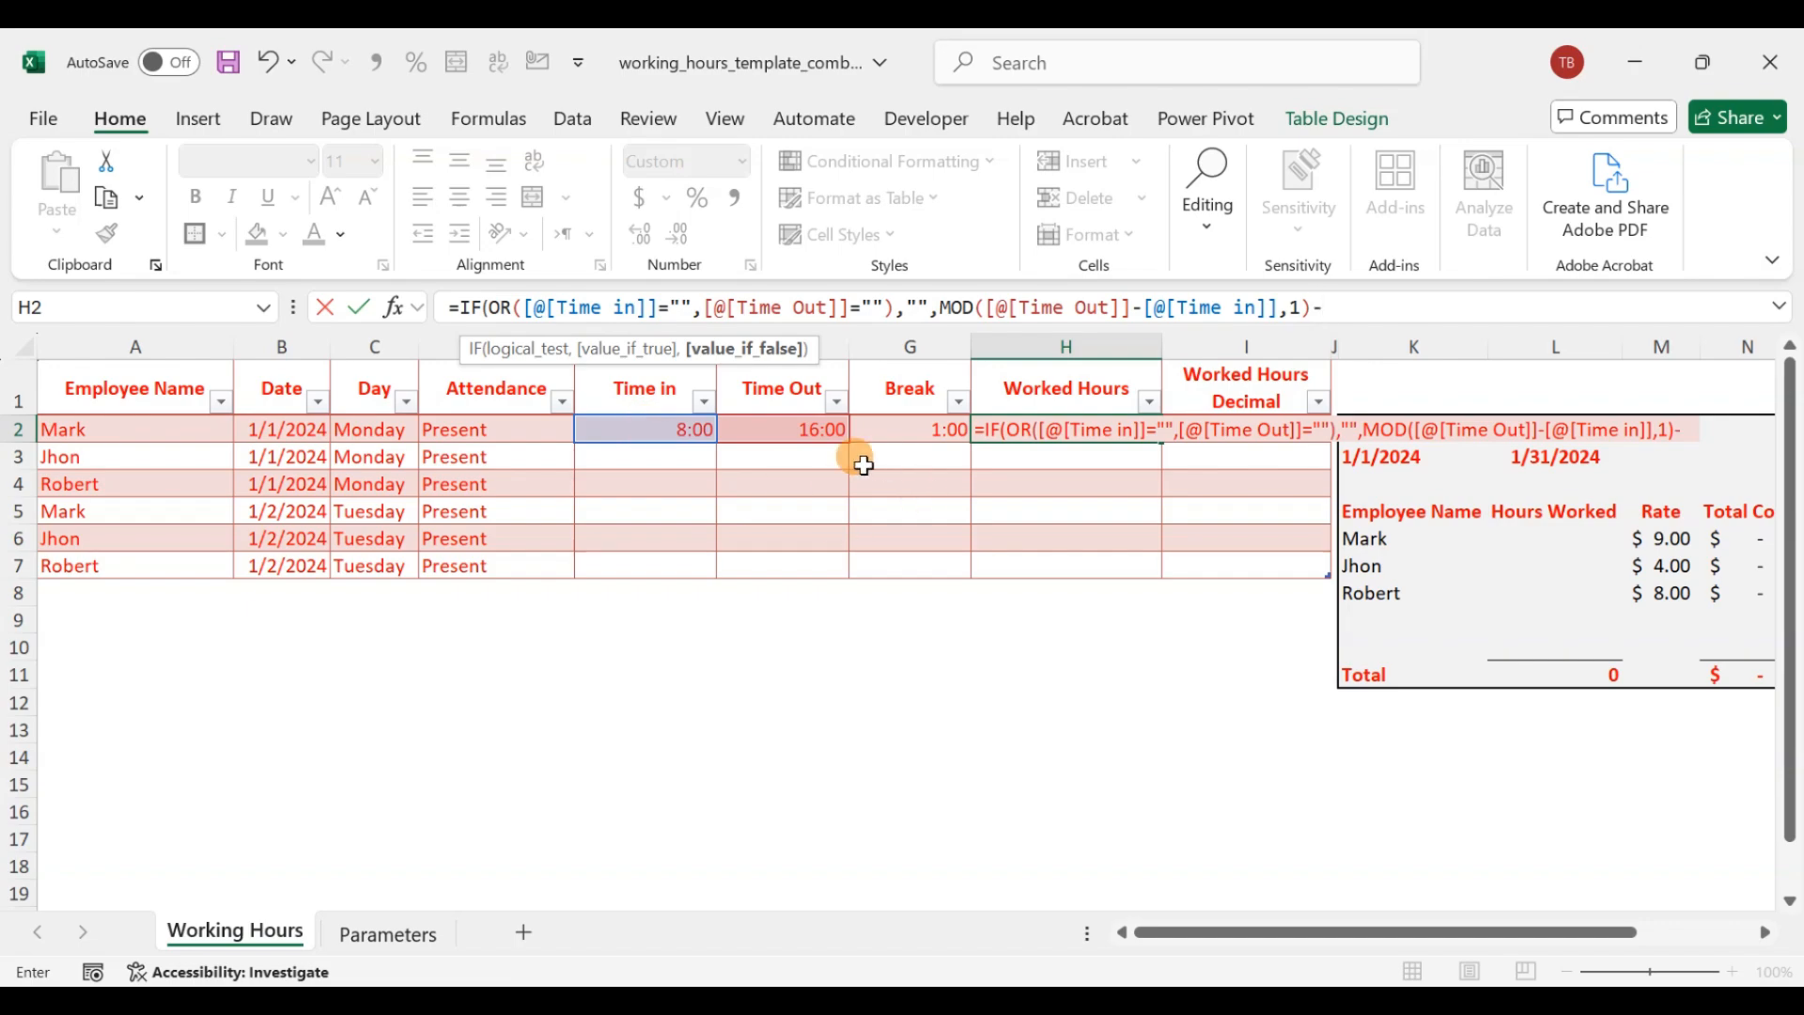
pyautogui.click(897, 433)
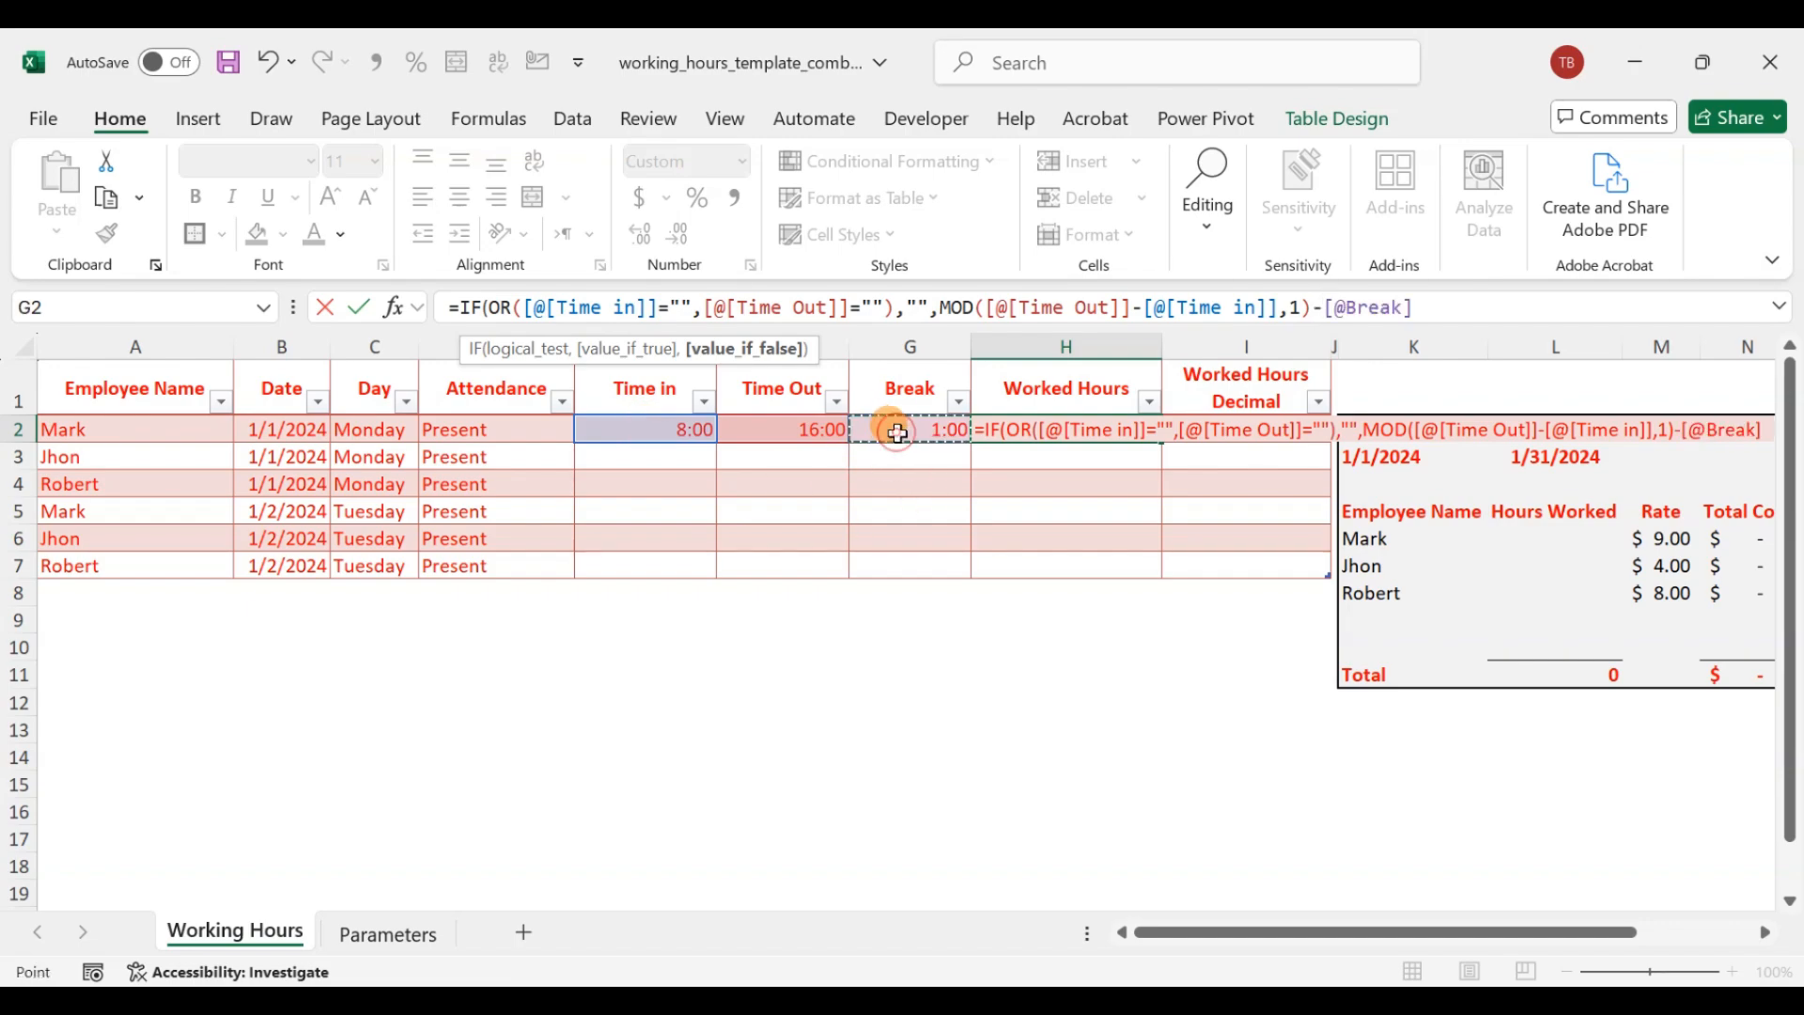
pyautogui.write(')')
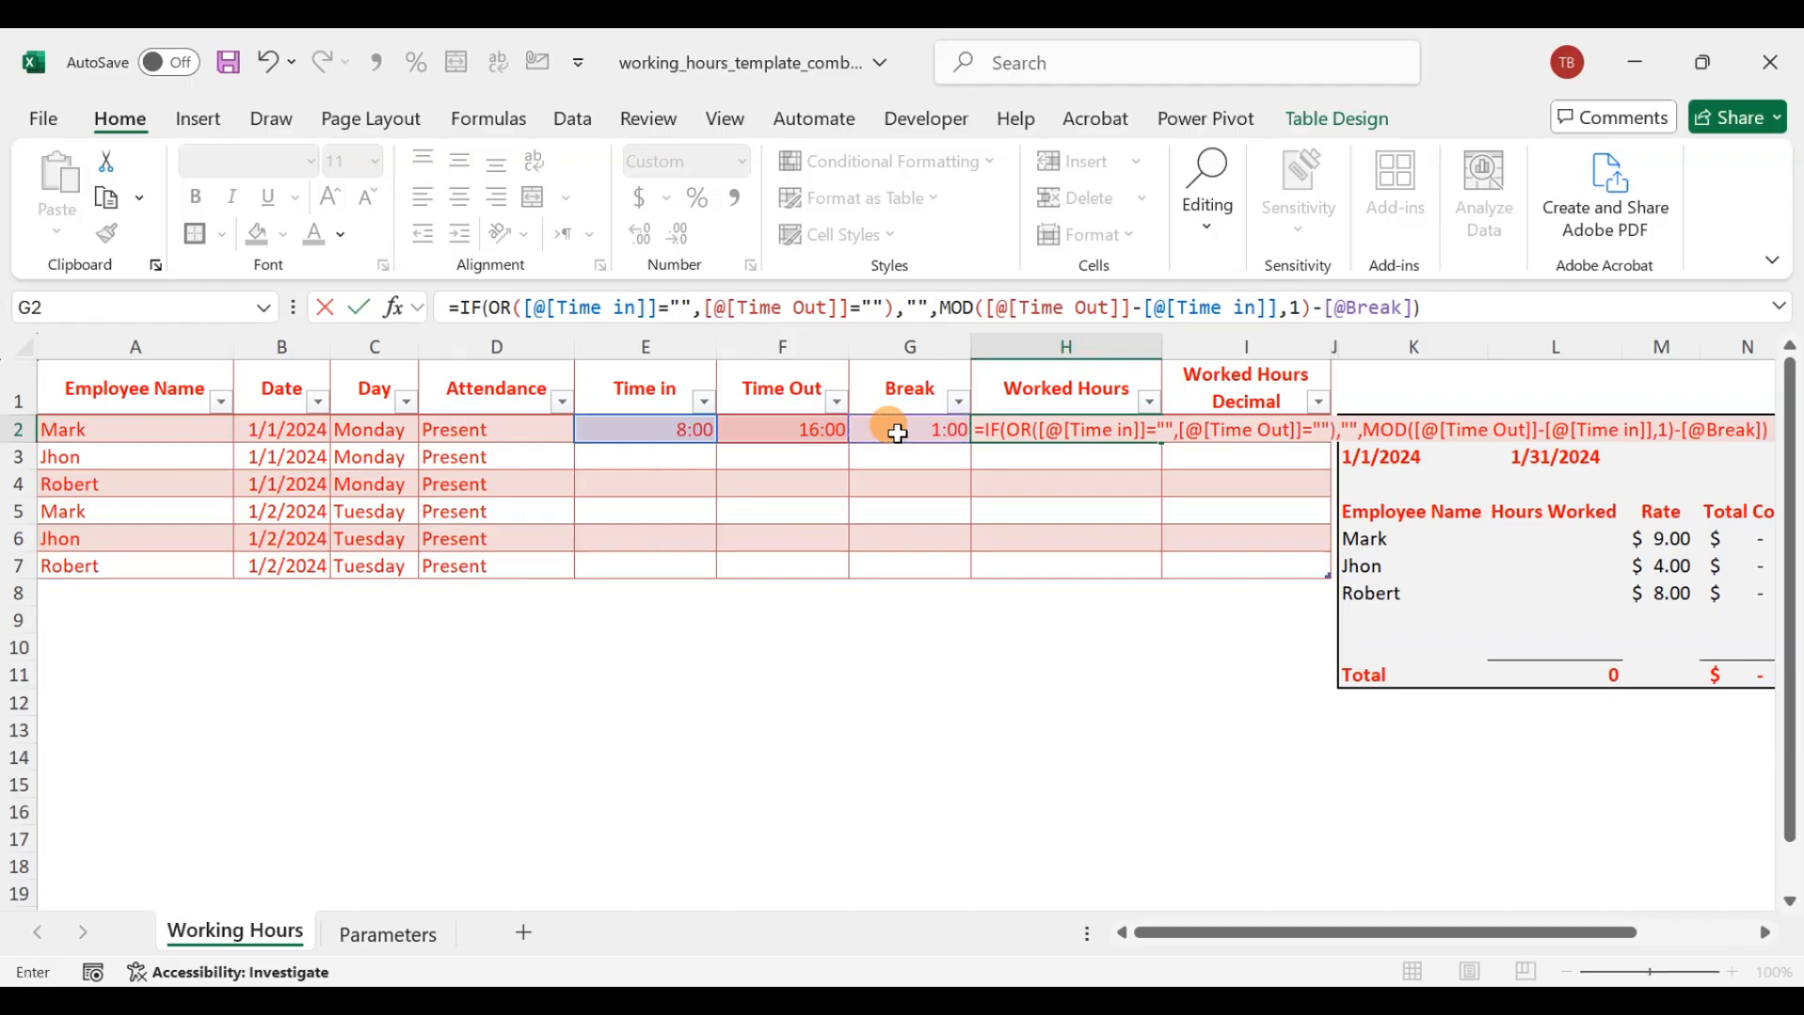
pyautogui.press('Return')
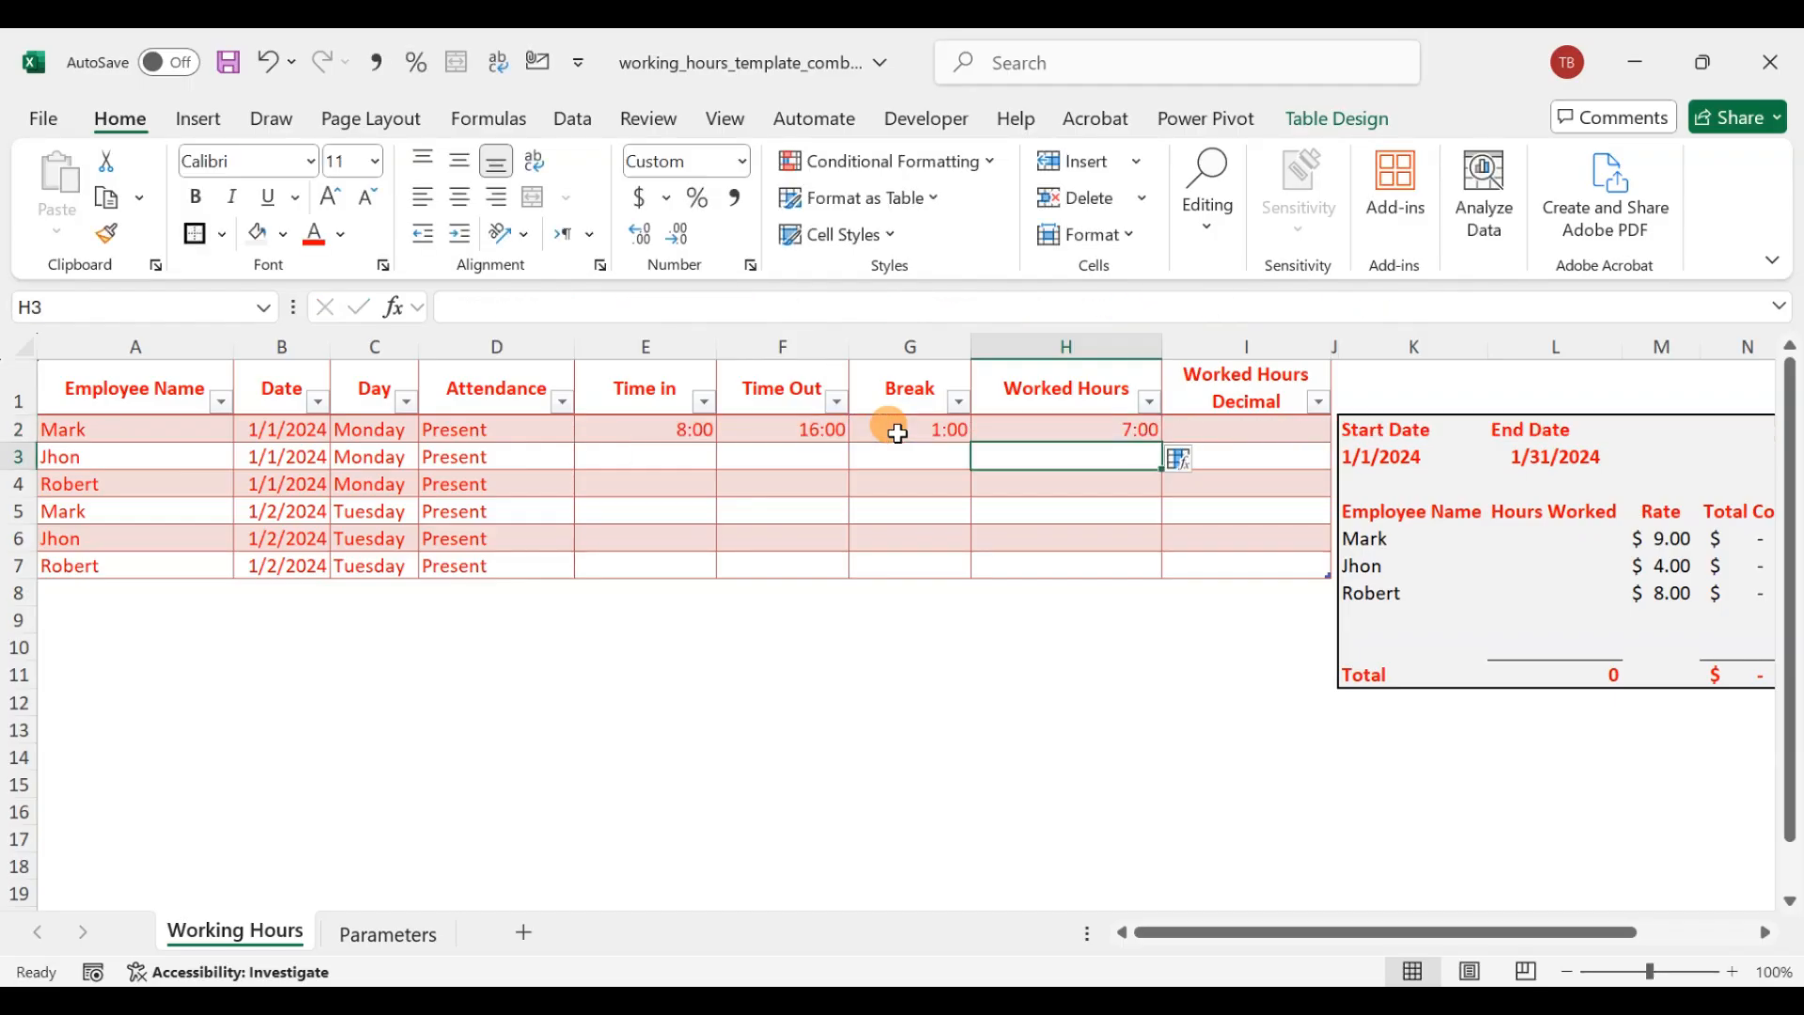
pyautogui.press('Up')
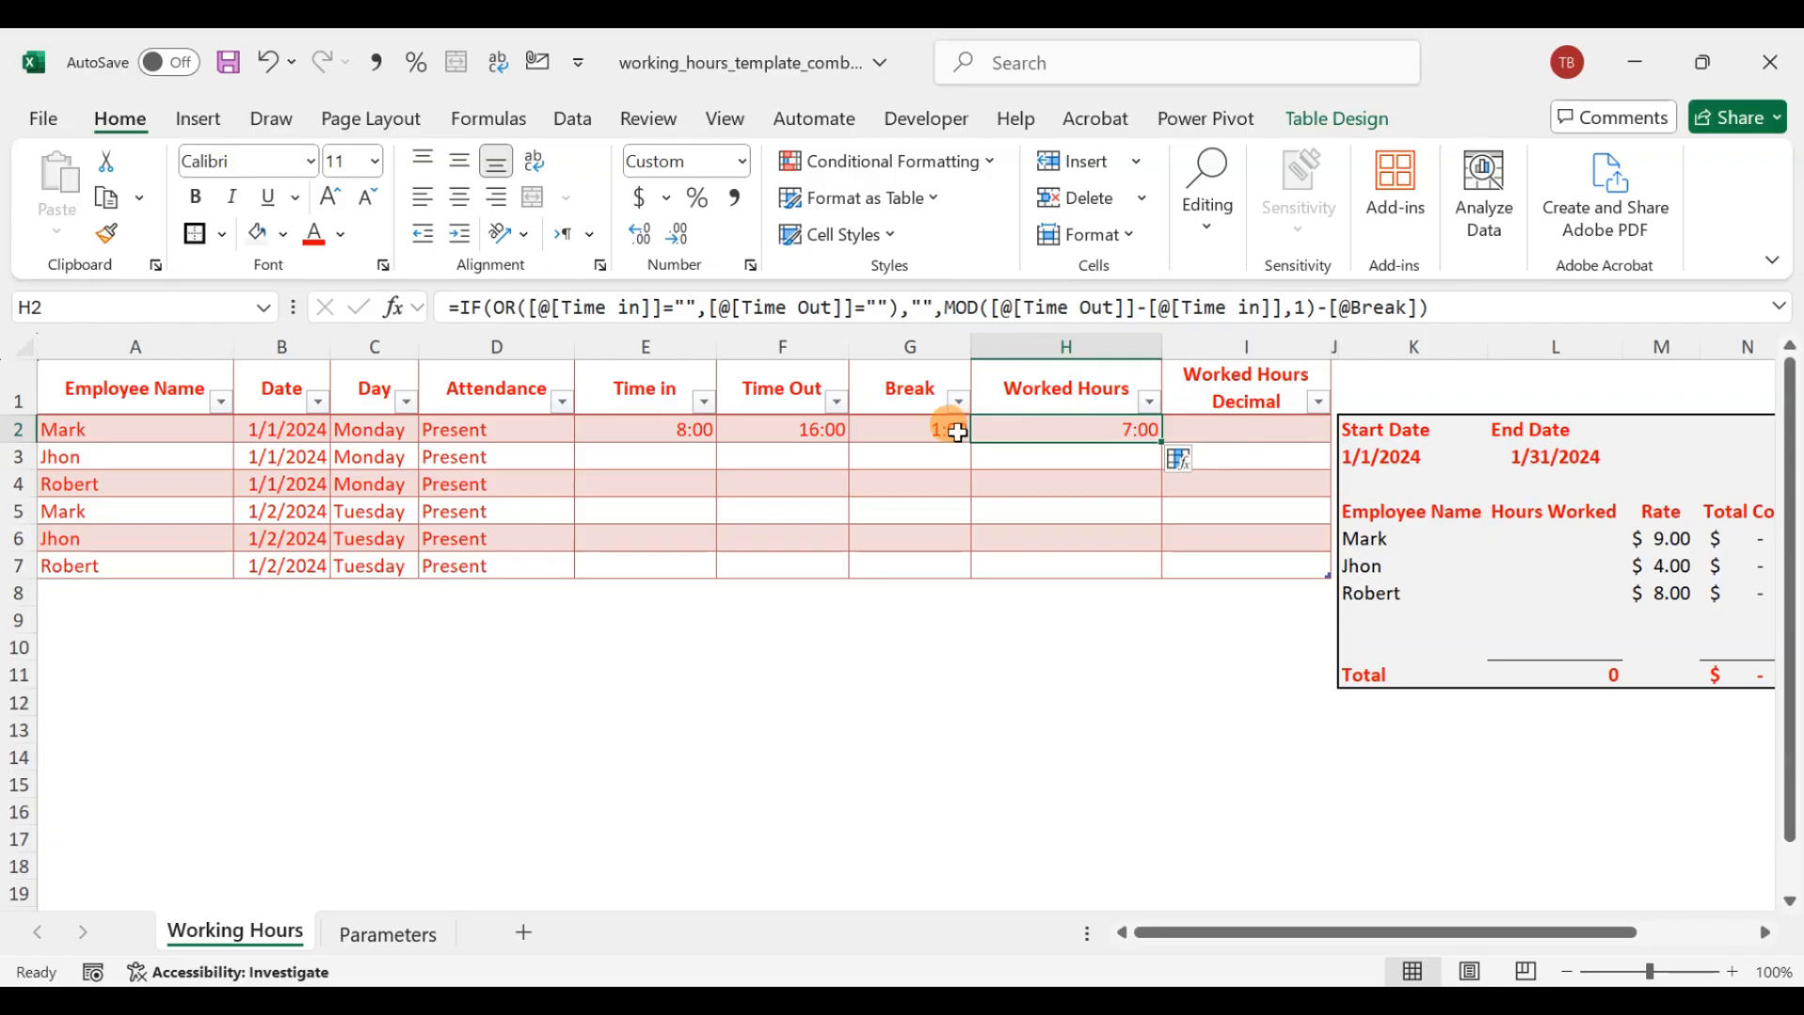
# - Set Time Out to 9:00 and Break to 2:00 in the first attendance row, cells F2 and G2
pyautogui.click(814, 436)
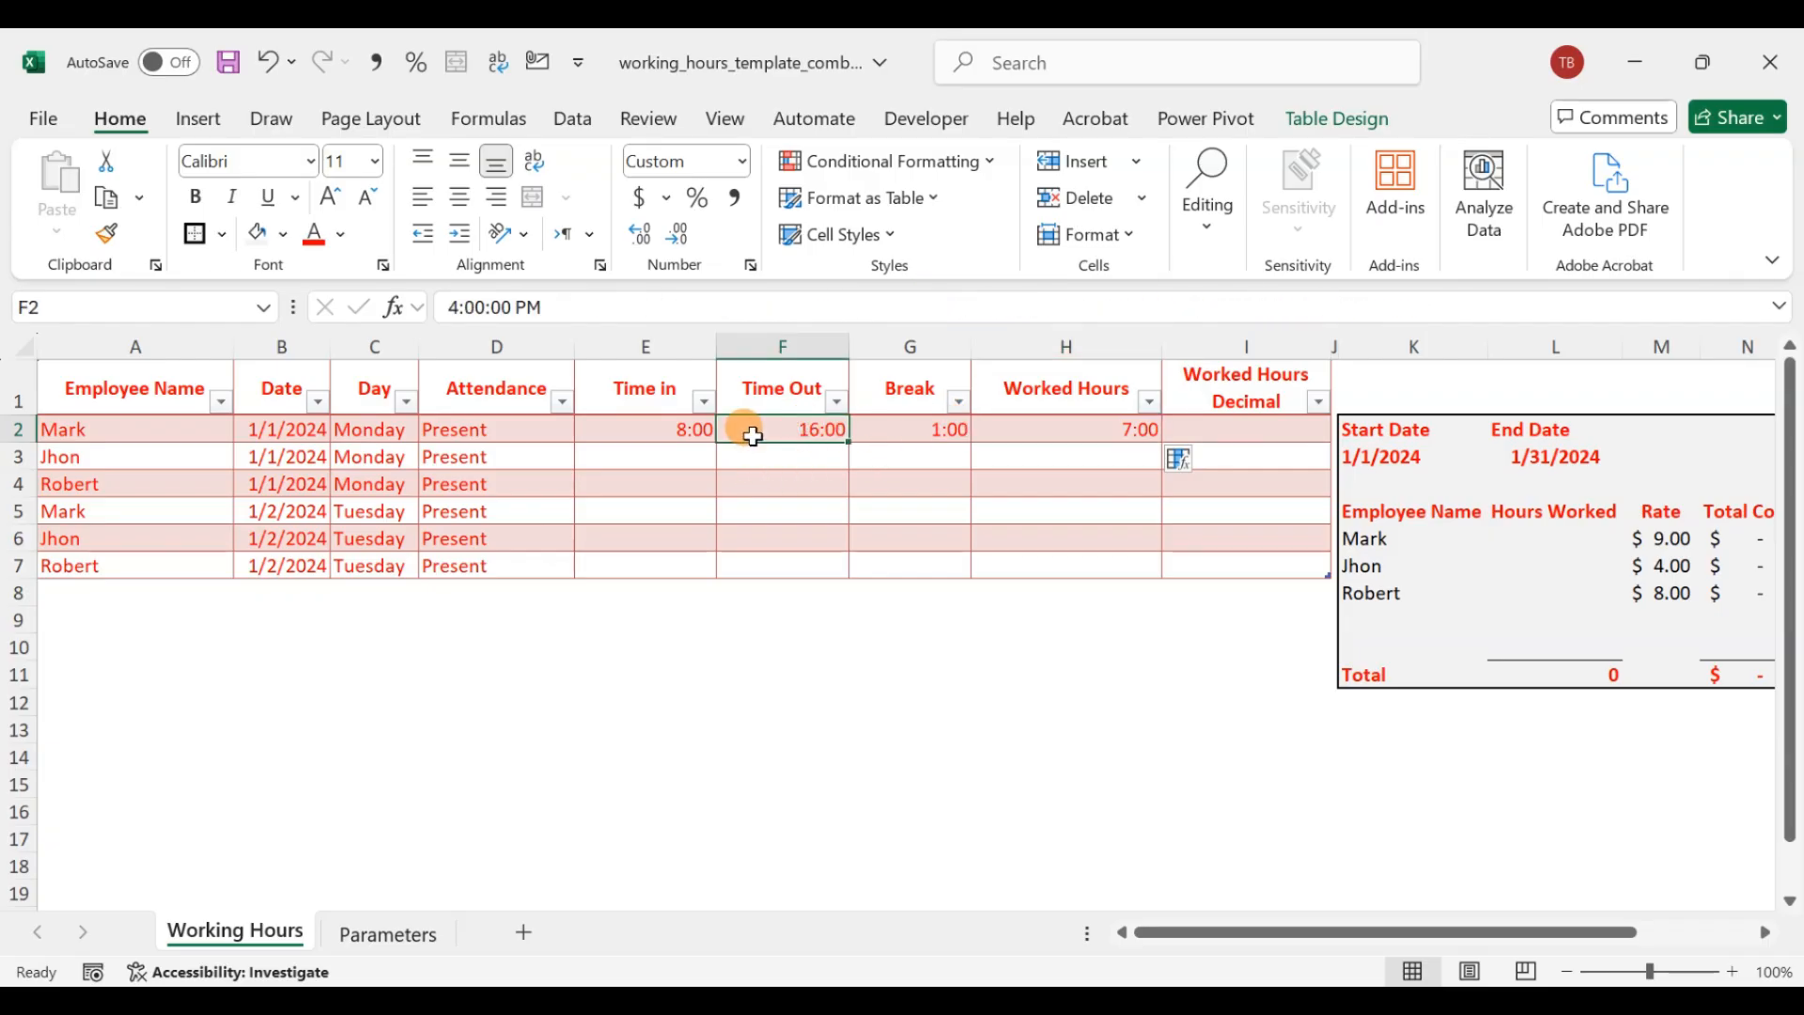
pyautogui.write('9:00')
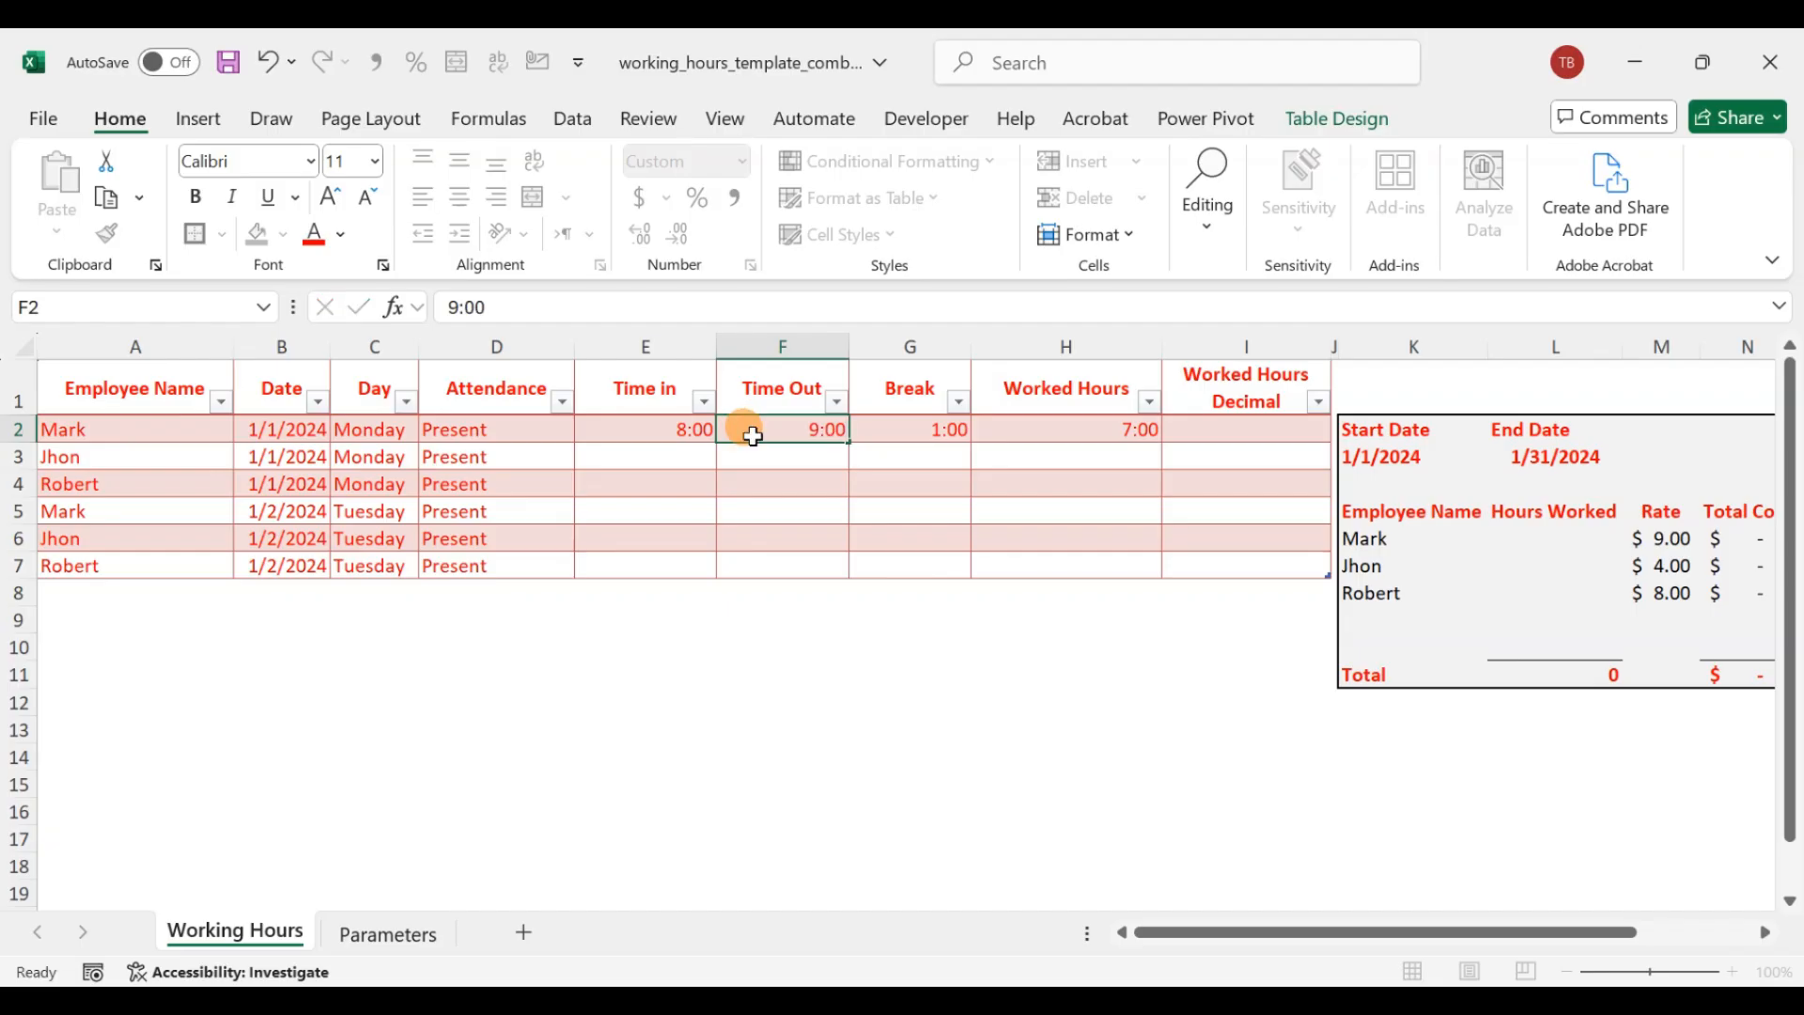
pyautogui.press('Tab')
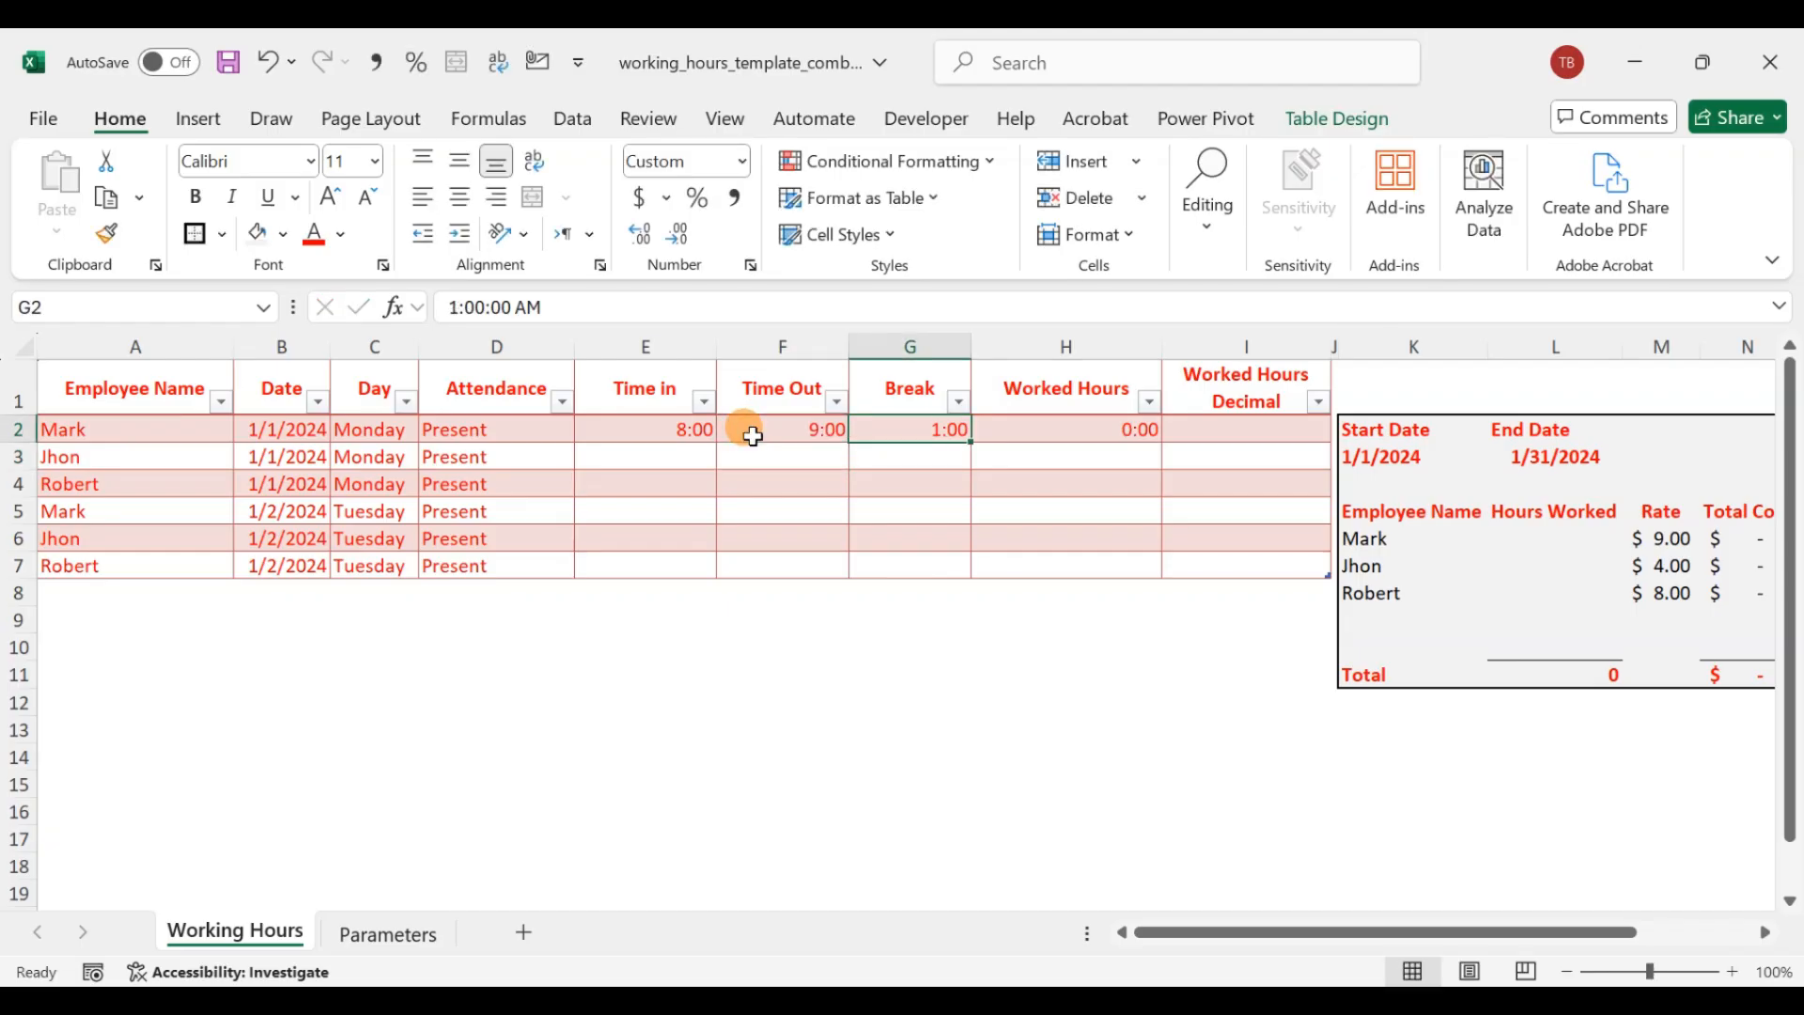
pyautogui.write('2:00')
pyautogui.press('Tab')
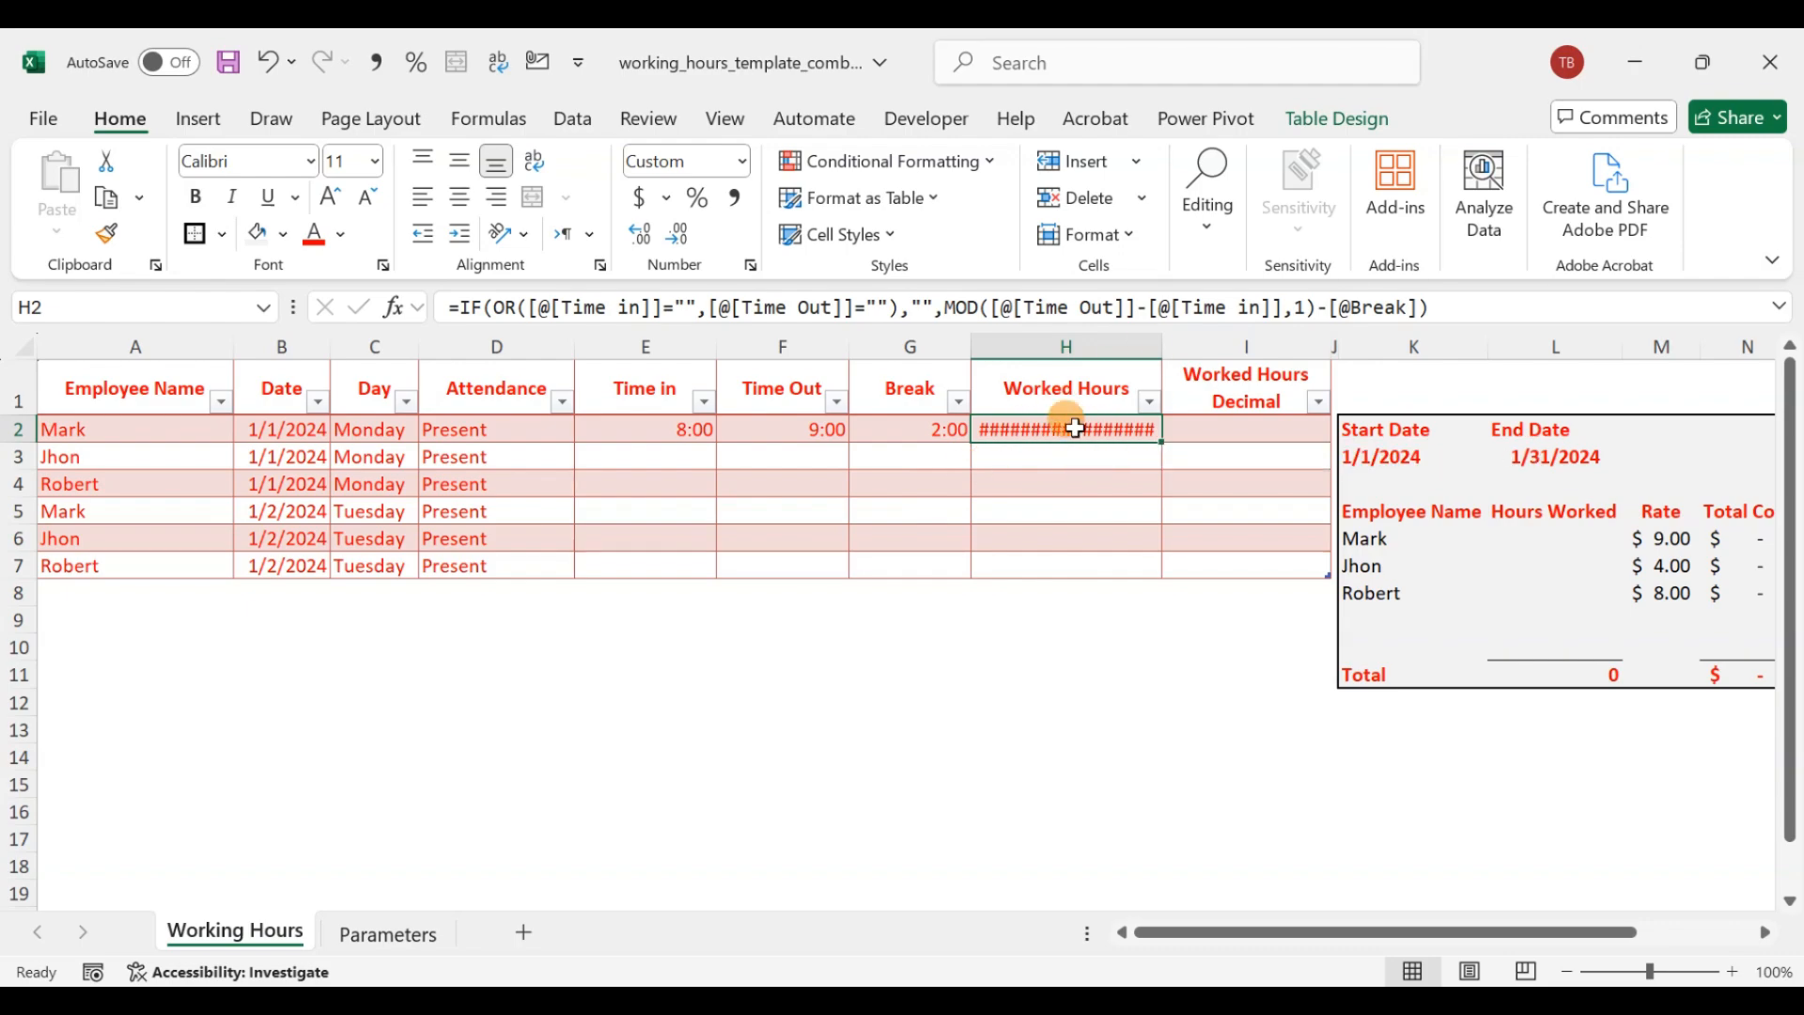
# - Widen the Worked Hours column slightly and inspect the formula in H2 without changing it
pyautogui.moveTo(1074, 426)
pyautogui.moveTo(1162, 346); pyautogui.dragTo(1193, 345)
pyautogui.doubleClick(1093, 429)
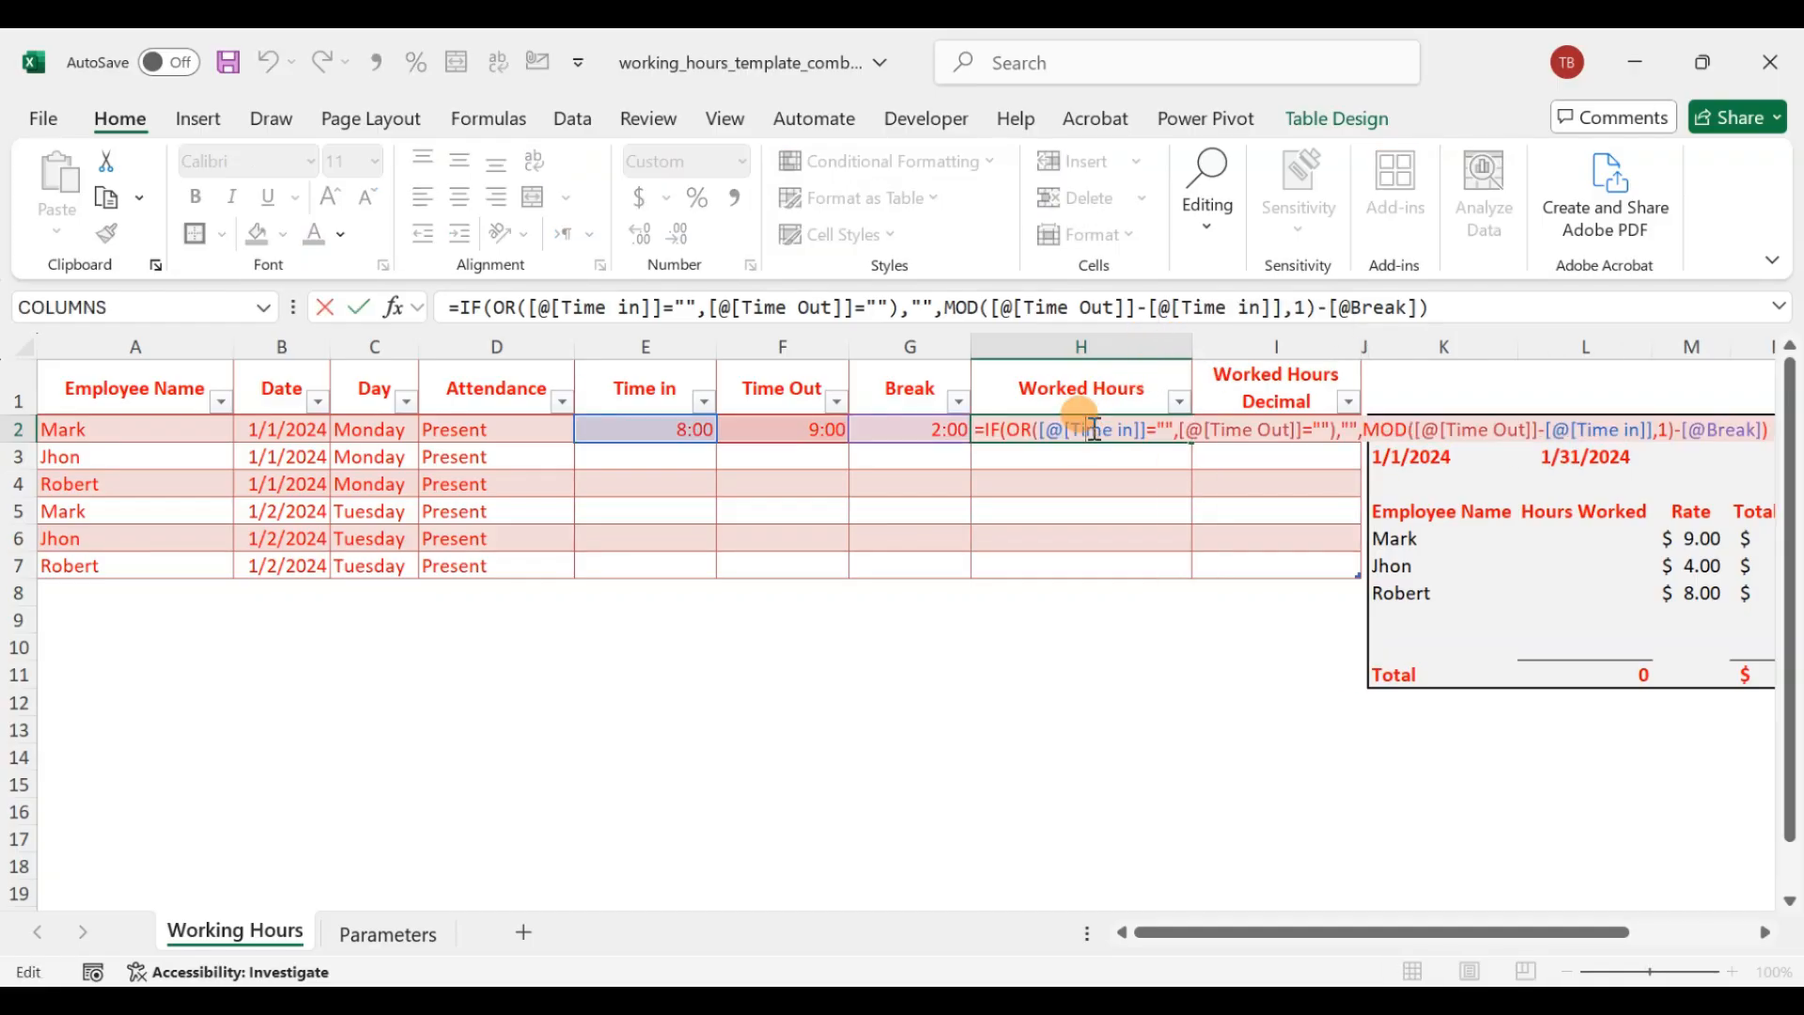
pyautogui.press('Escape')
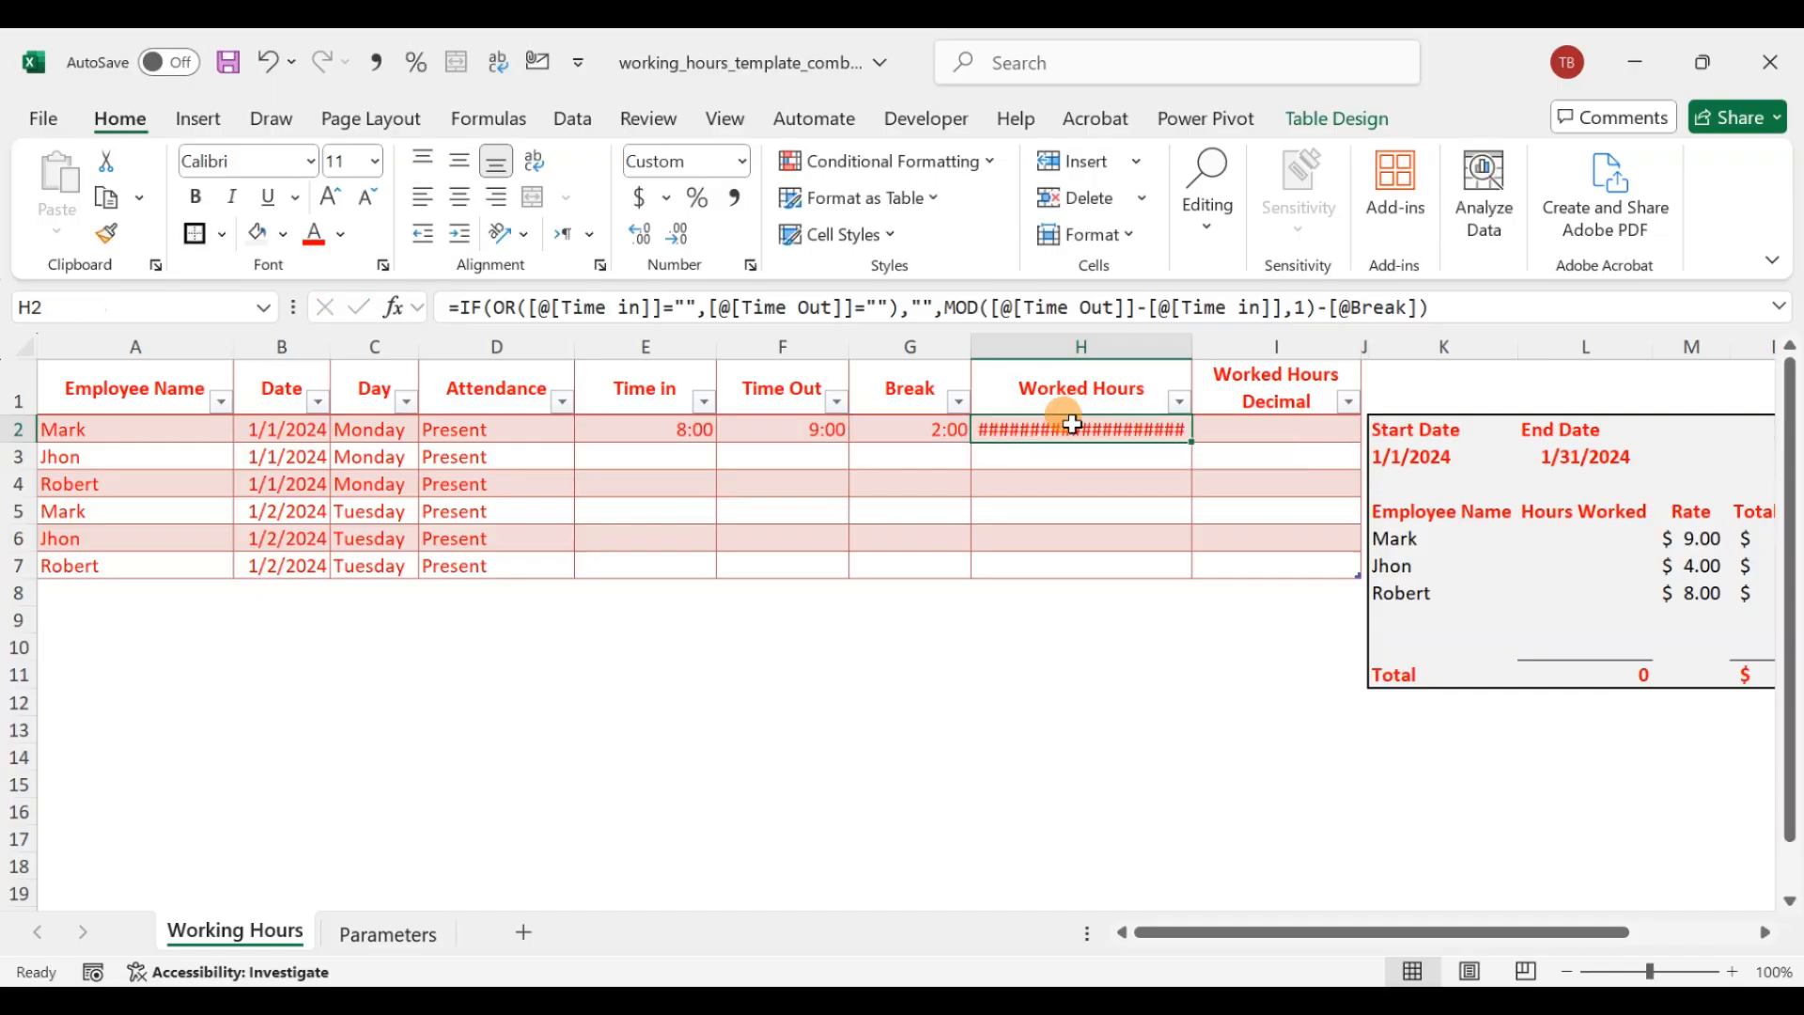
# - Wrap the MOD minus Break part of the H2 formula in MAX(0, …) so worked hours cannot be negative
pyautogui.click(939, 308)
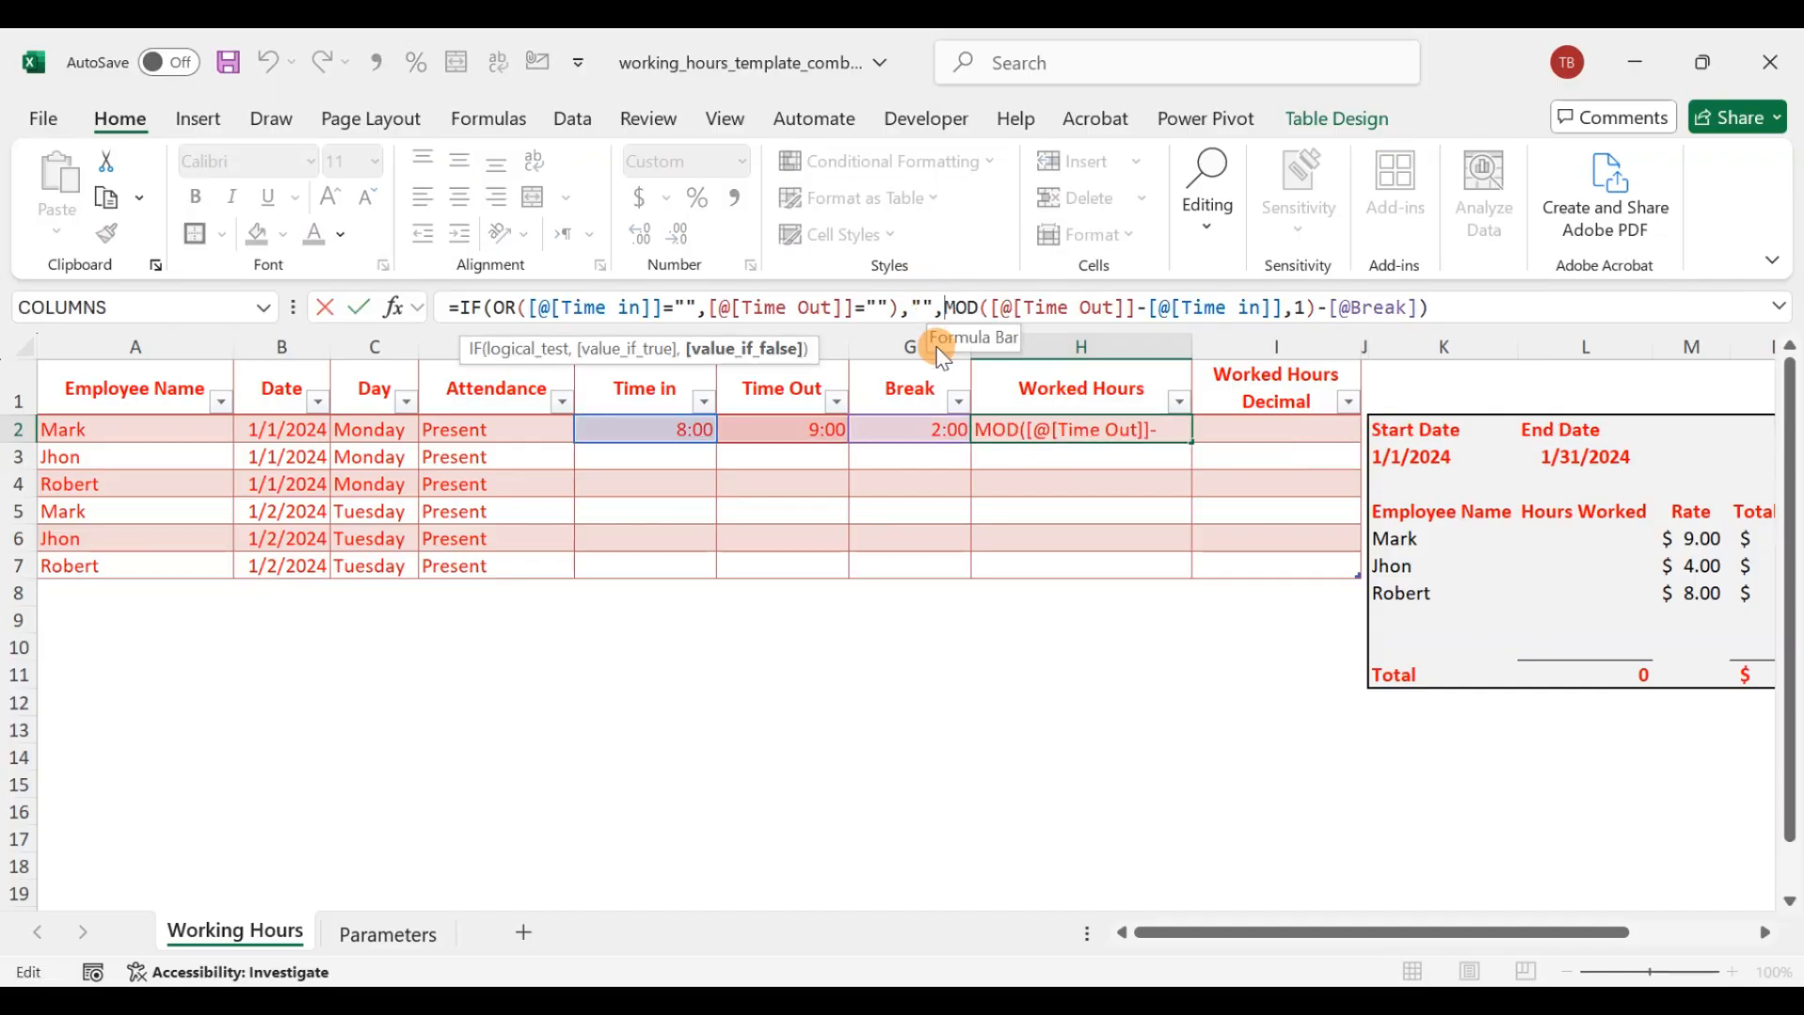
pyautogui.write('MAX(')
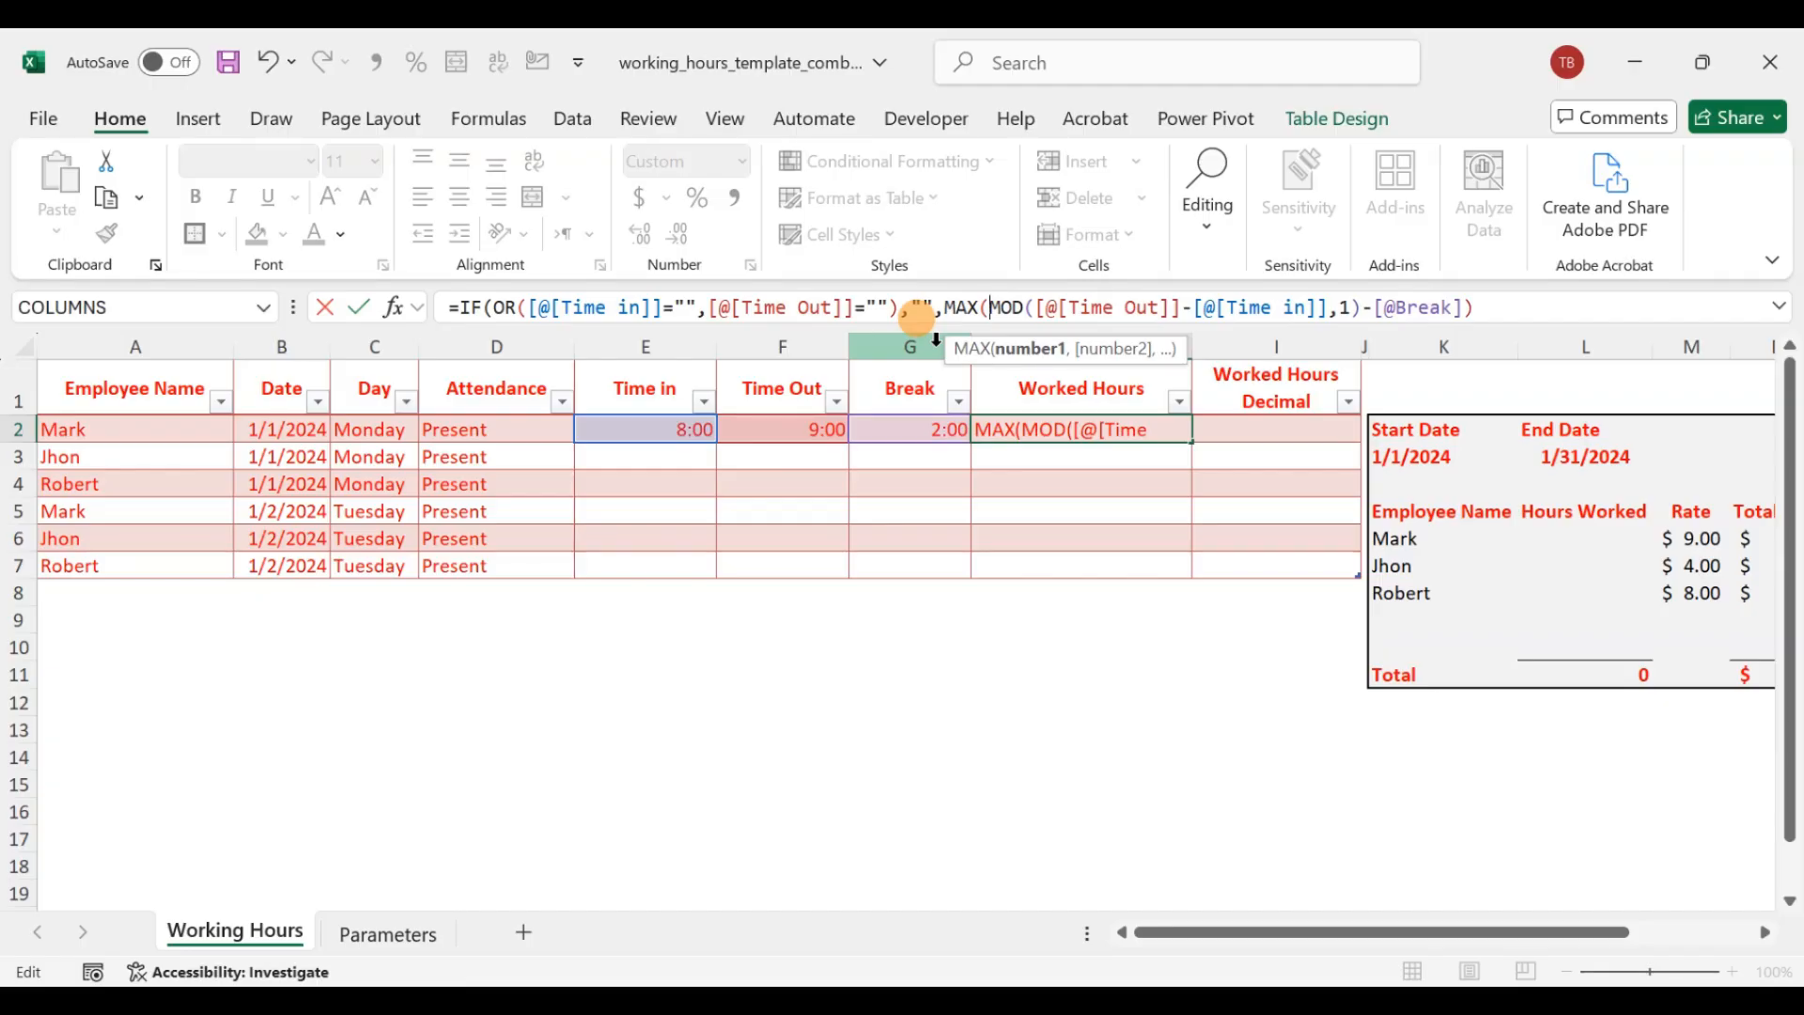
pyautogui.write('0,')
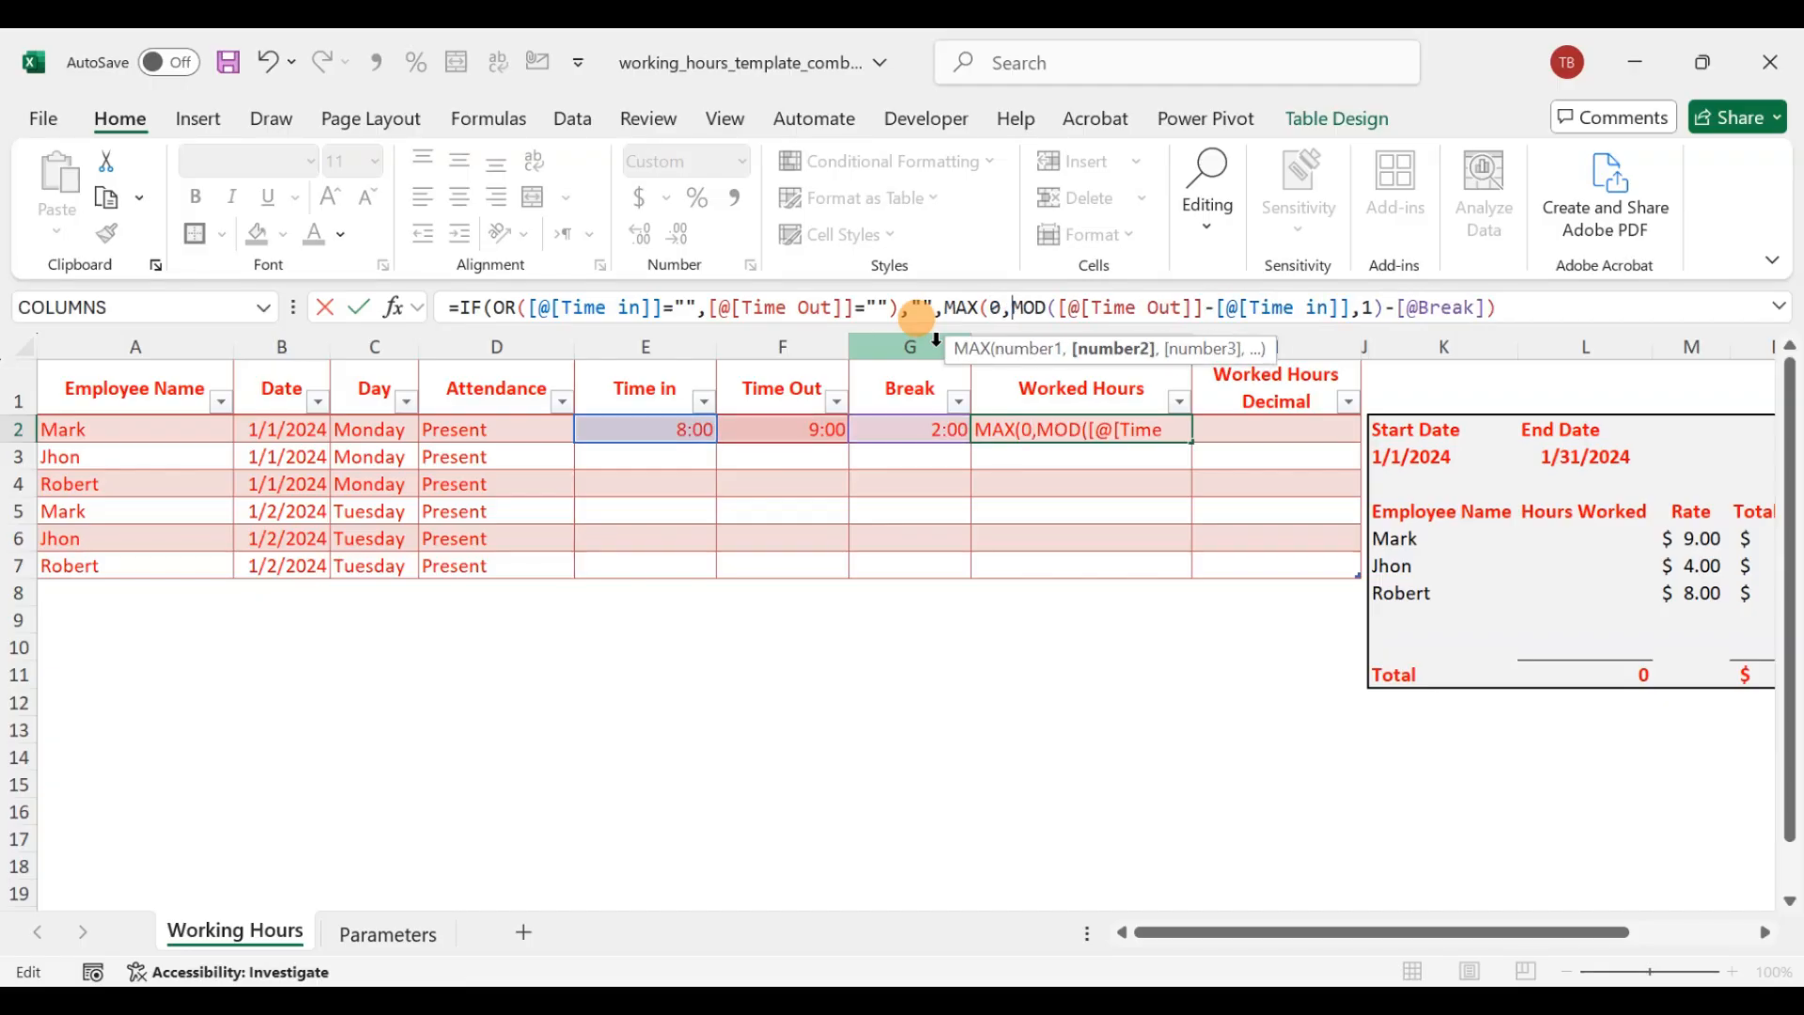
pyautogui.doubleClick(996, 308)
pyautogui.click(1511, 307)
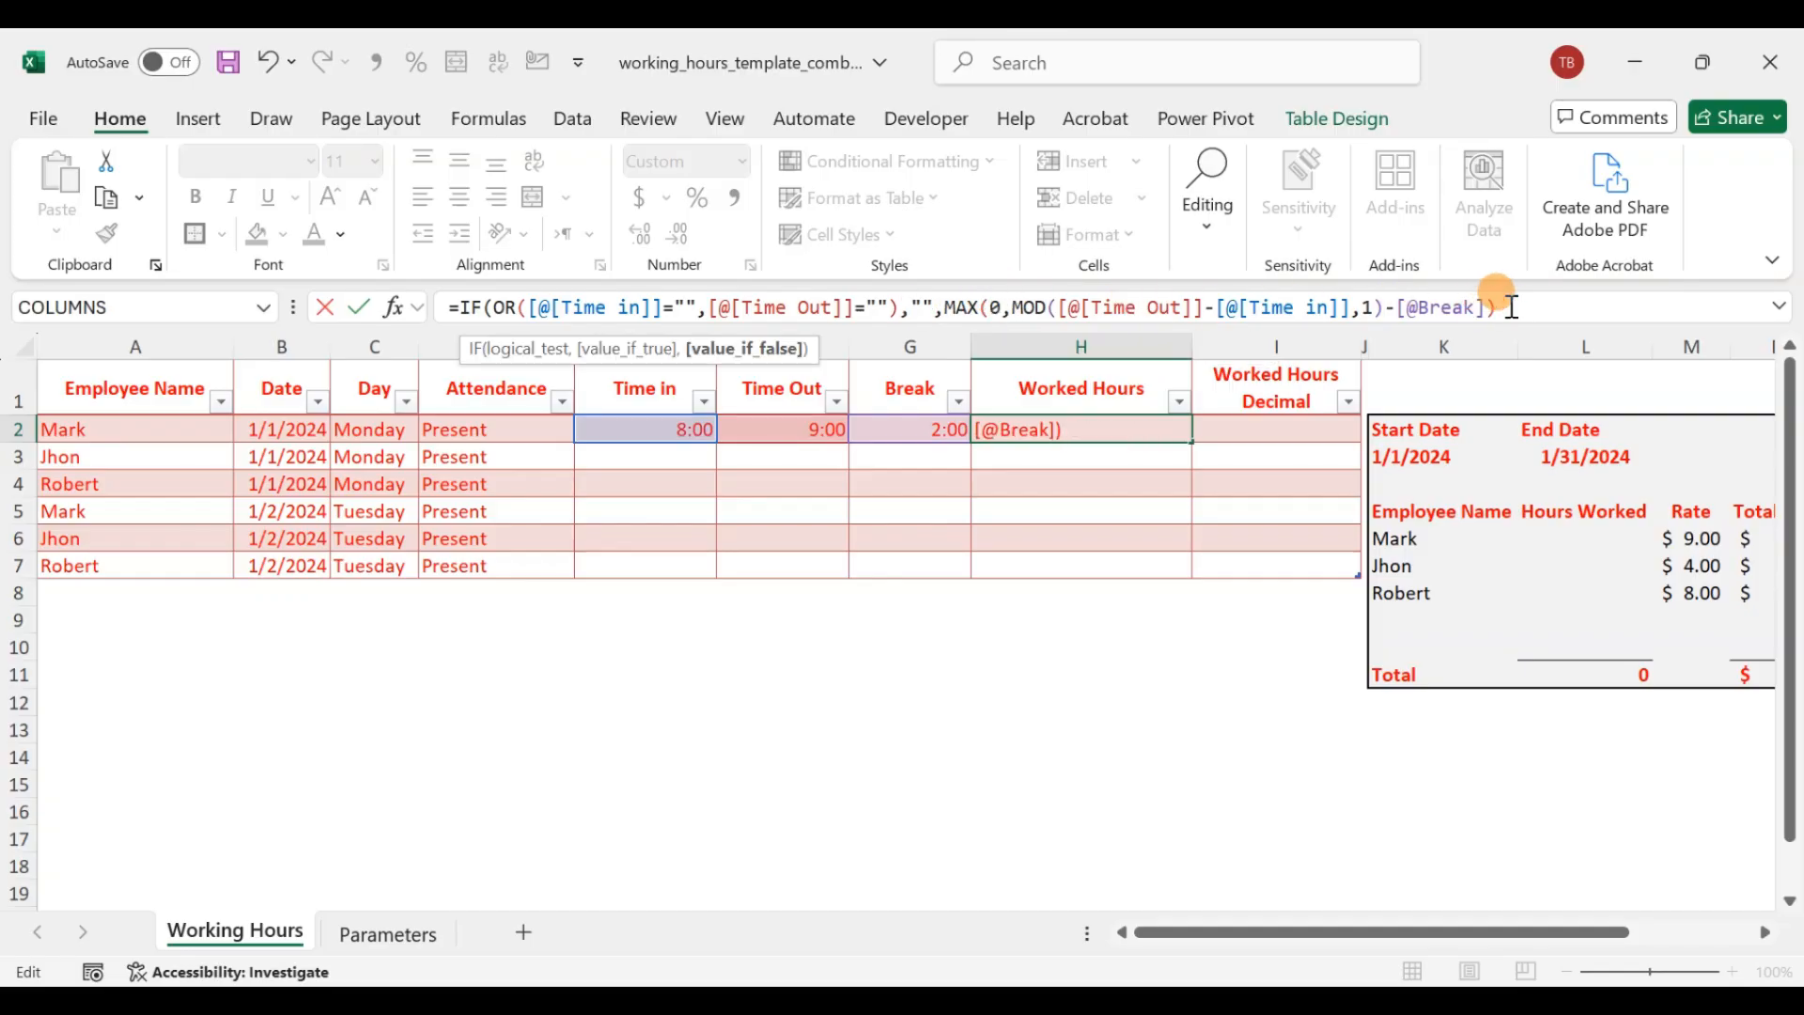
pyautogui.write(')')
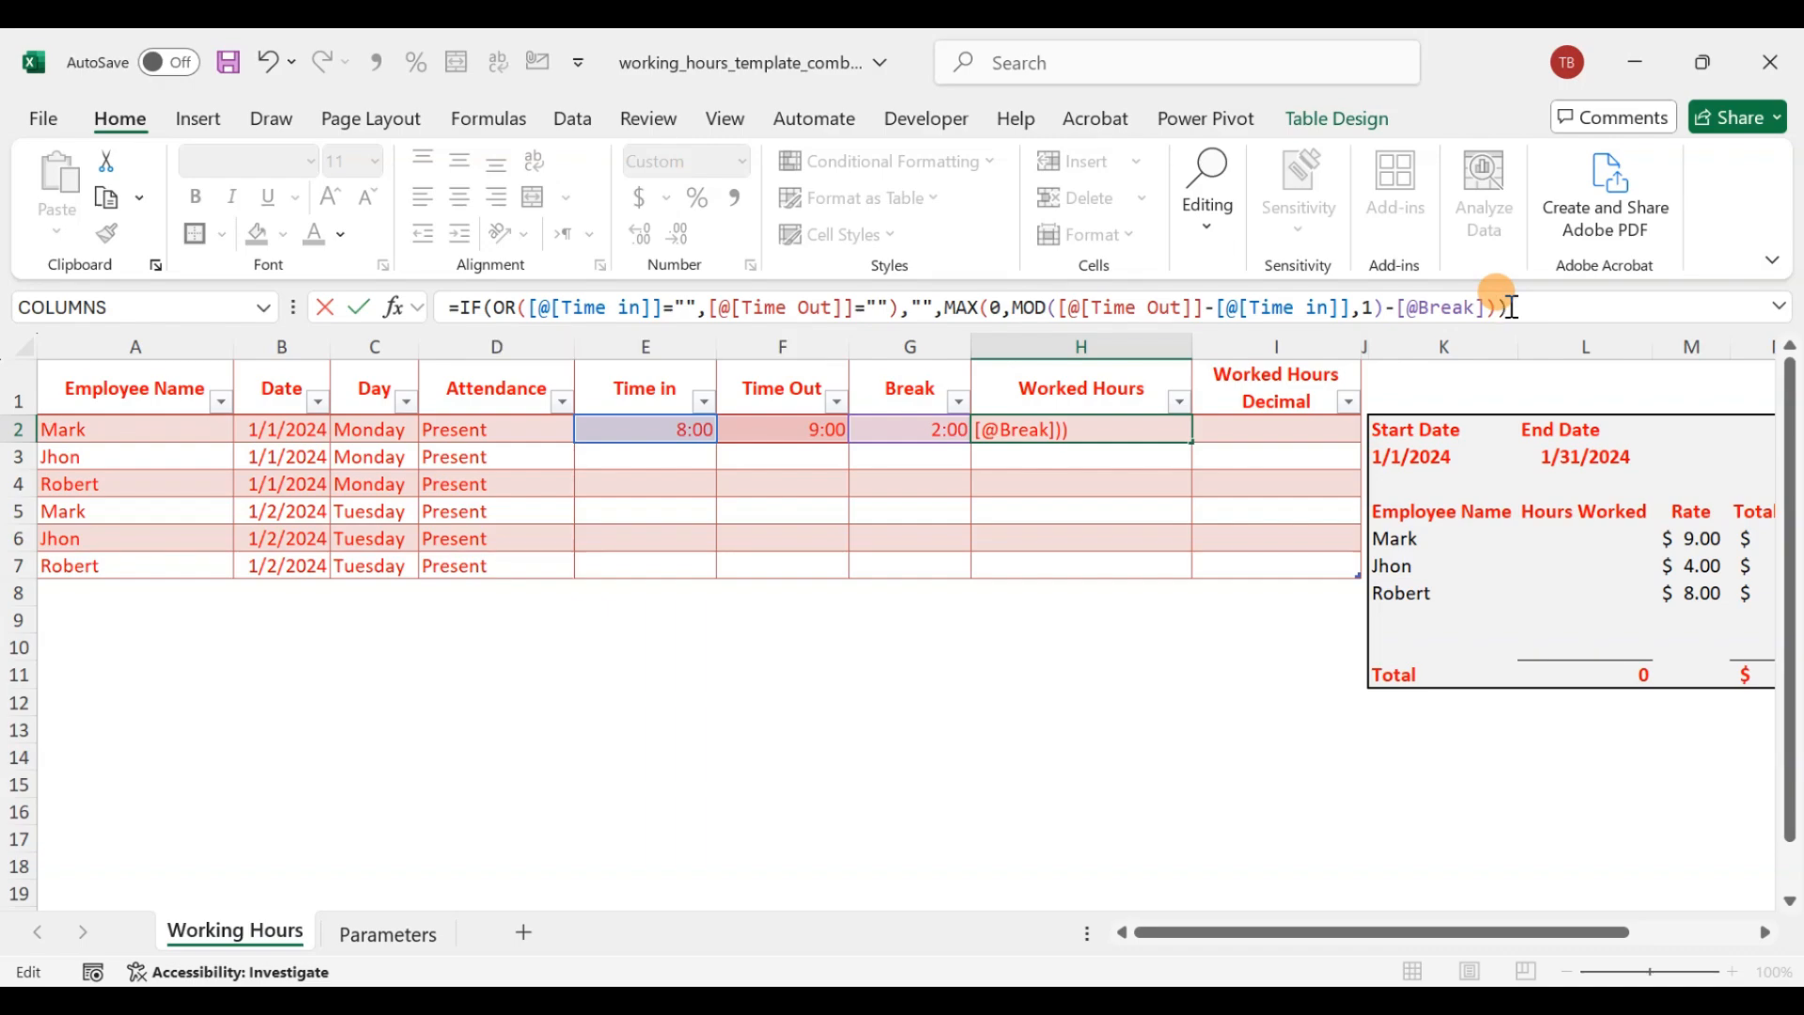
pyautogui.hotkey('ctrl', 'Return')
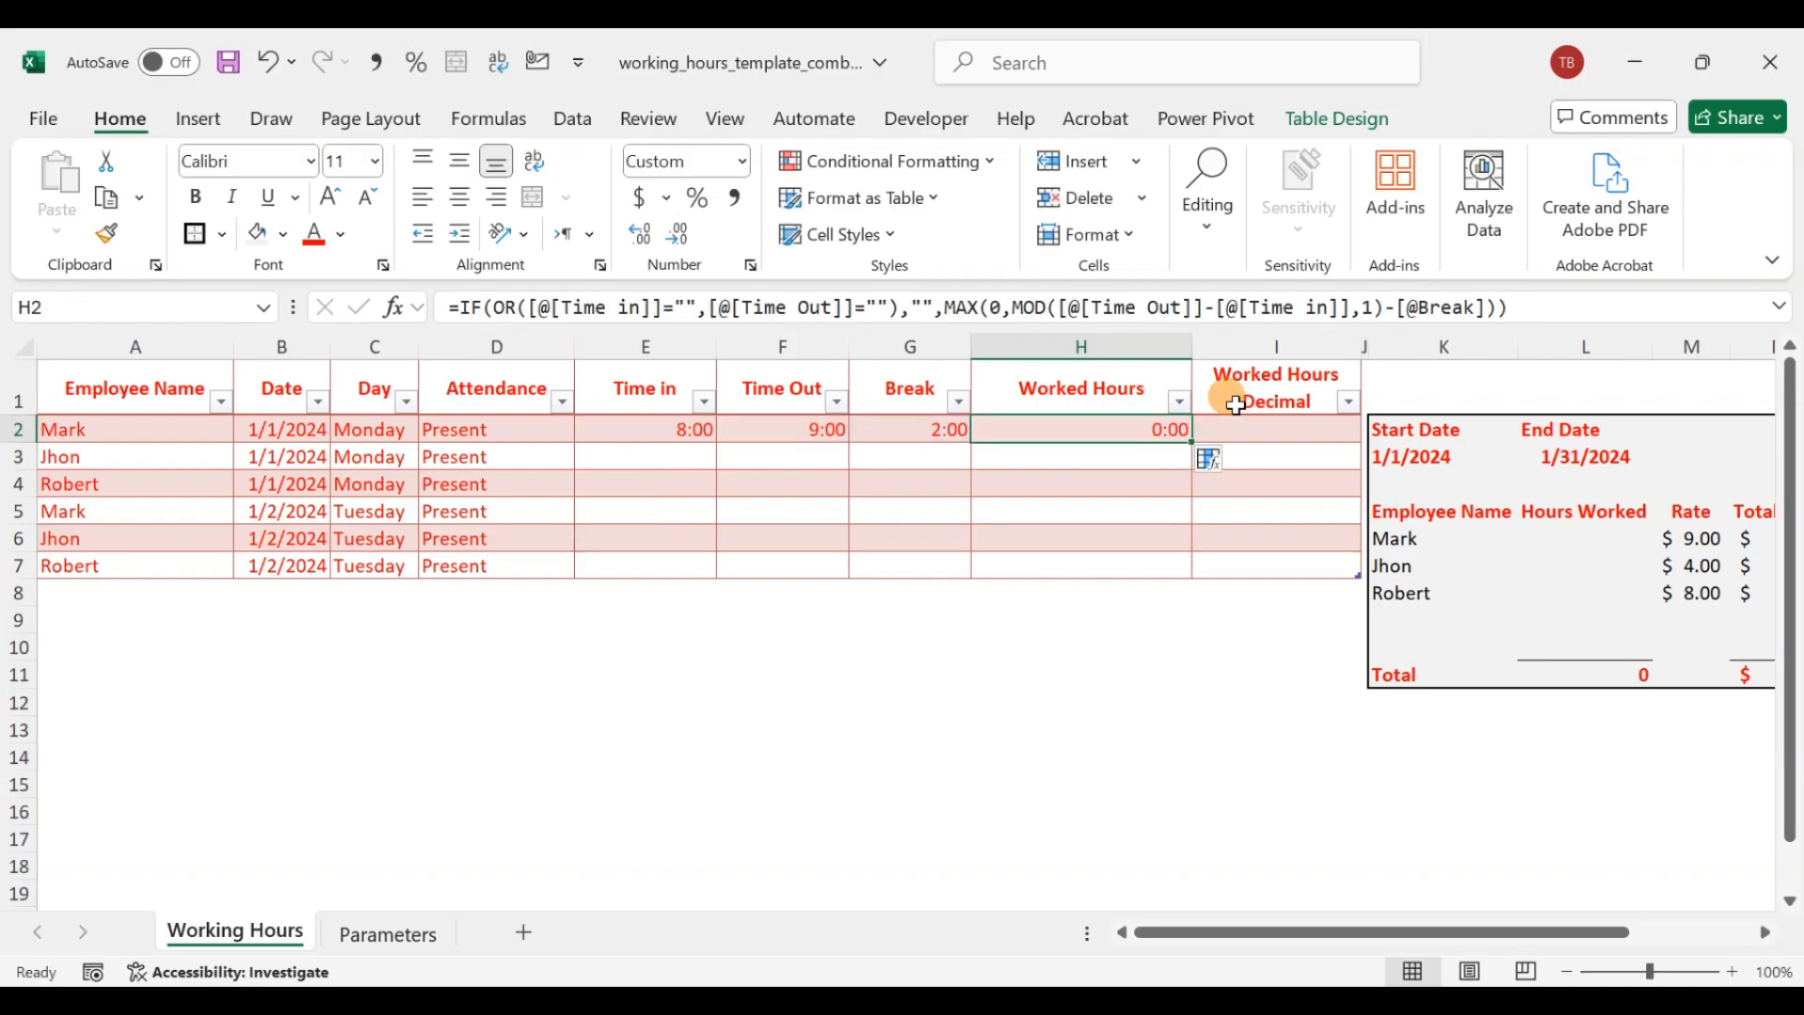
# - Set the Break in the first attendance row, cell G2, to 1:00
pyautogui.click(817, 422)
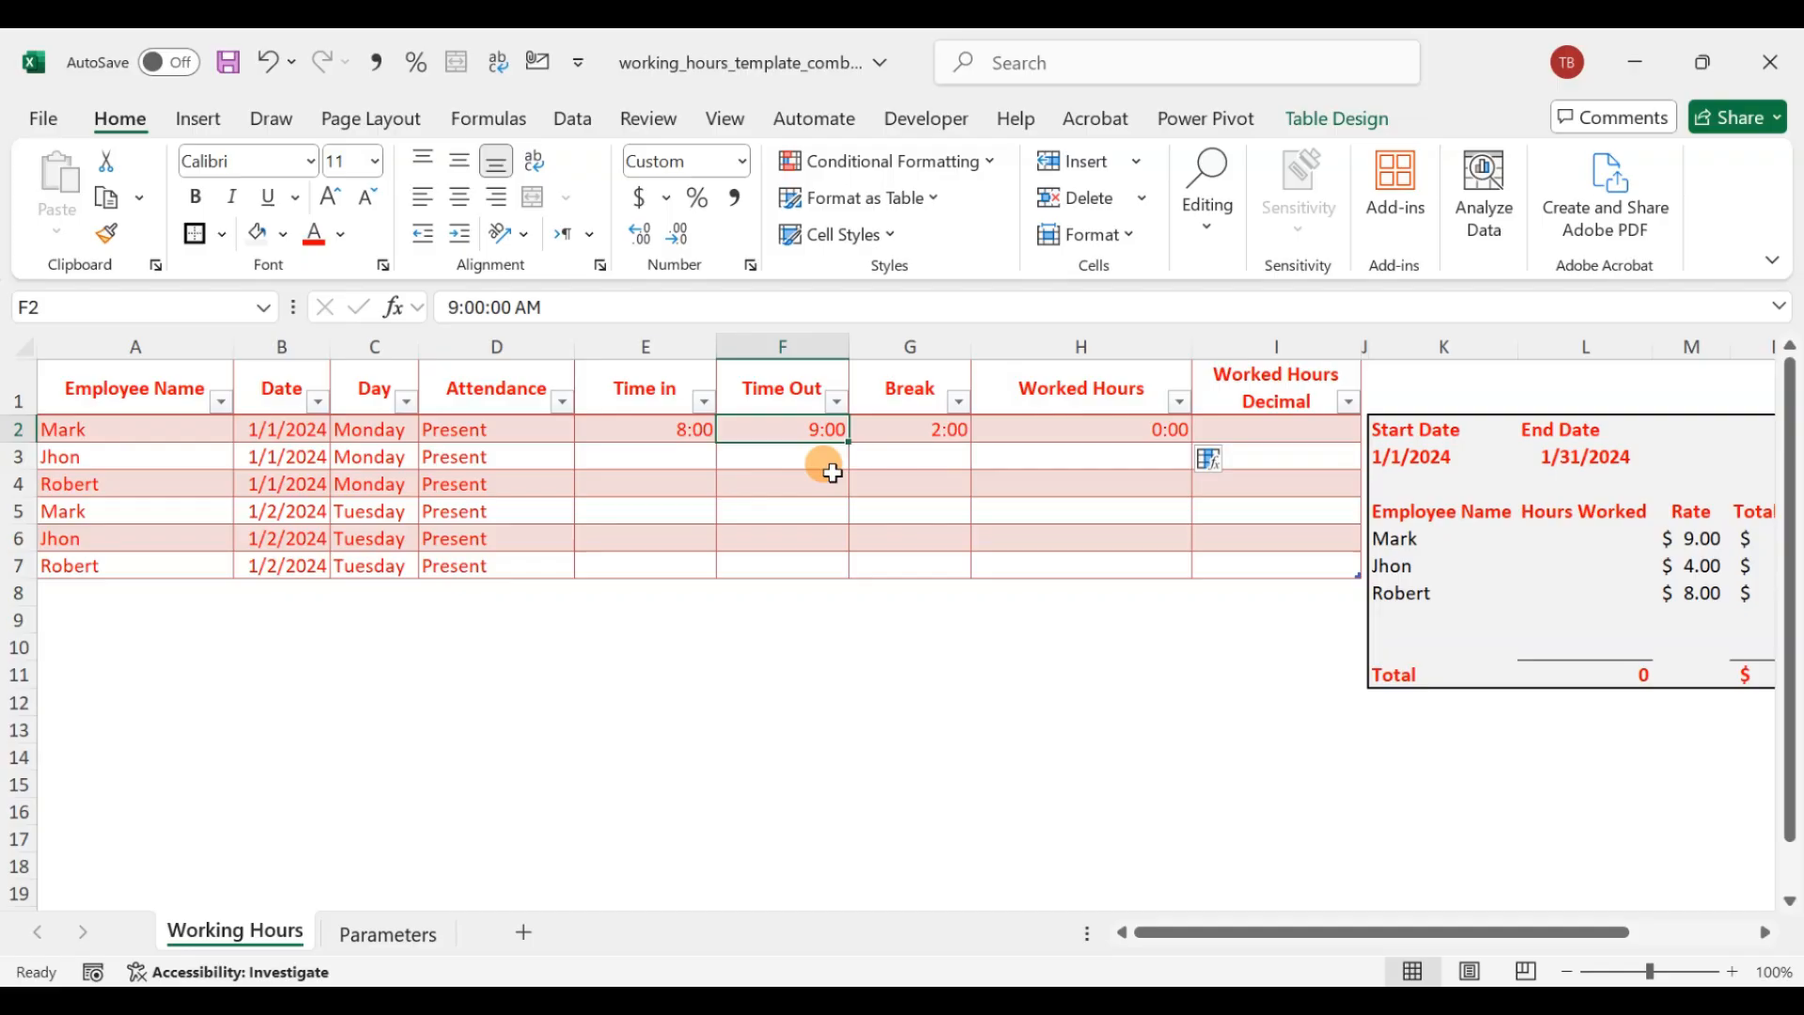
pyautogui.click(895, 441)
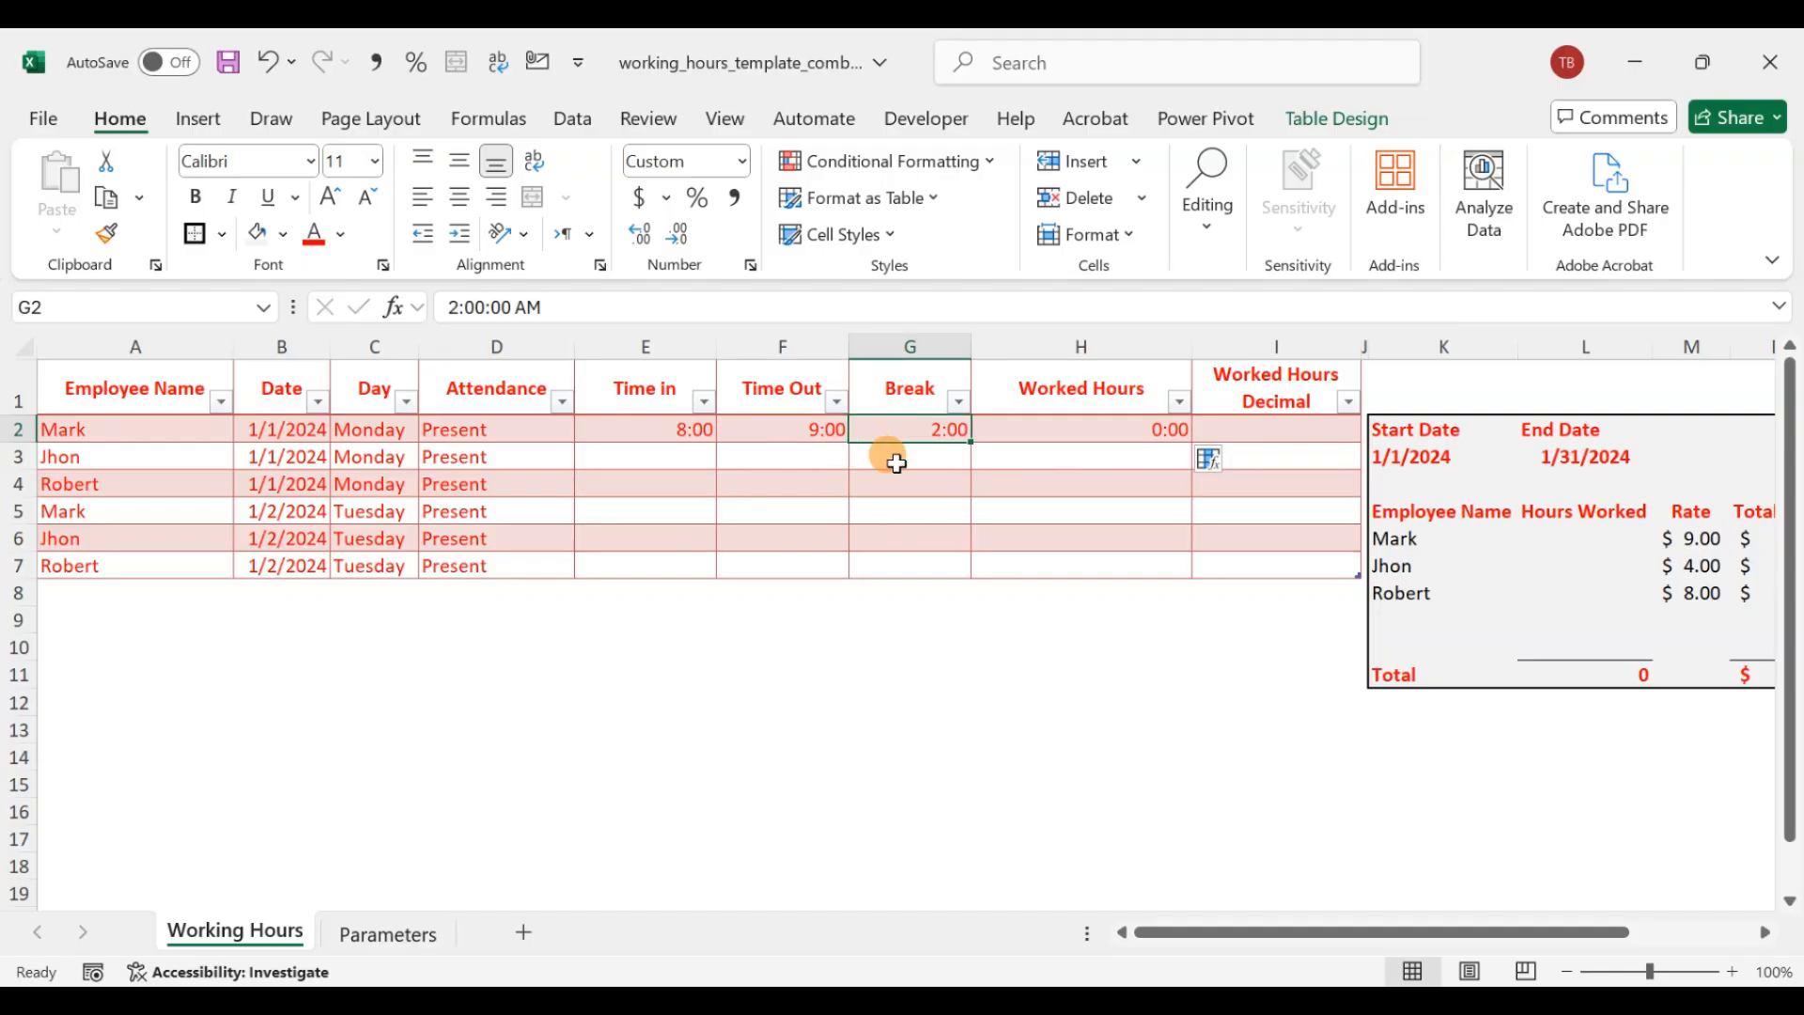
pyautogui.write('1')
pyautogui.press('Return')
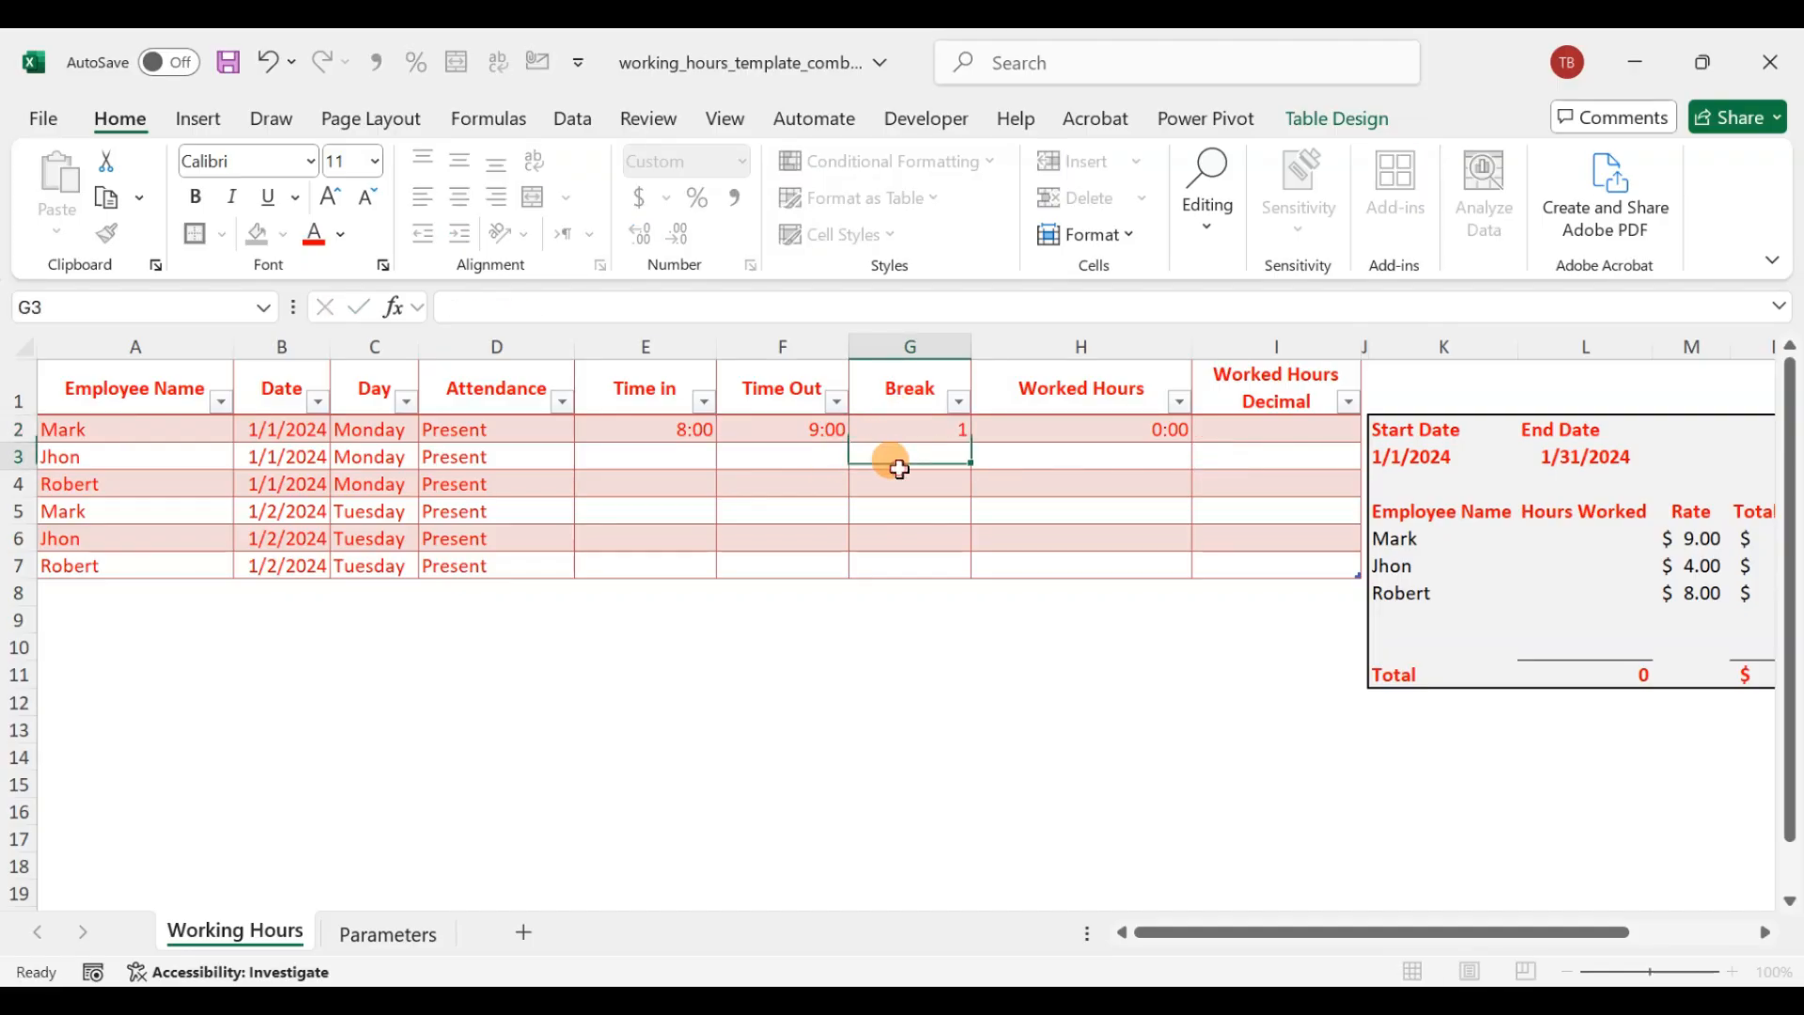
pyautogui.click(916, 428)
pyautogui.click(899, 473)
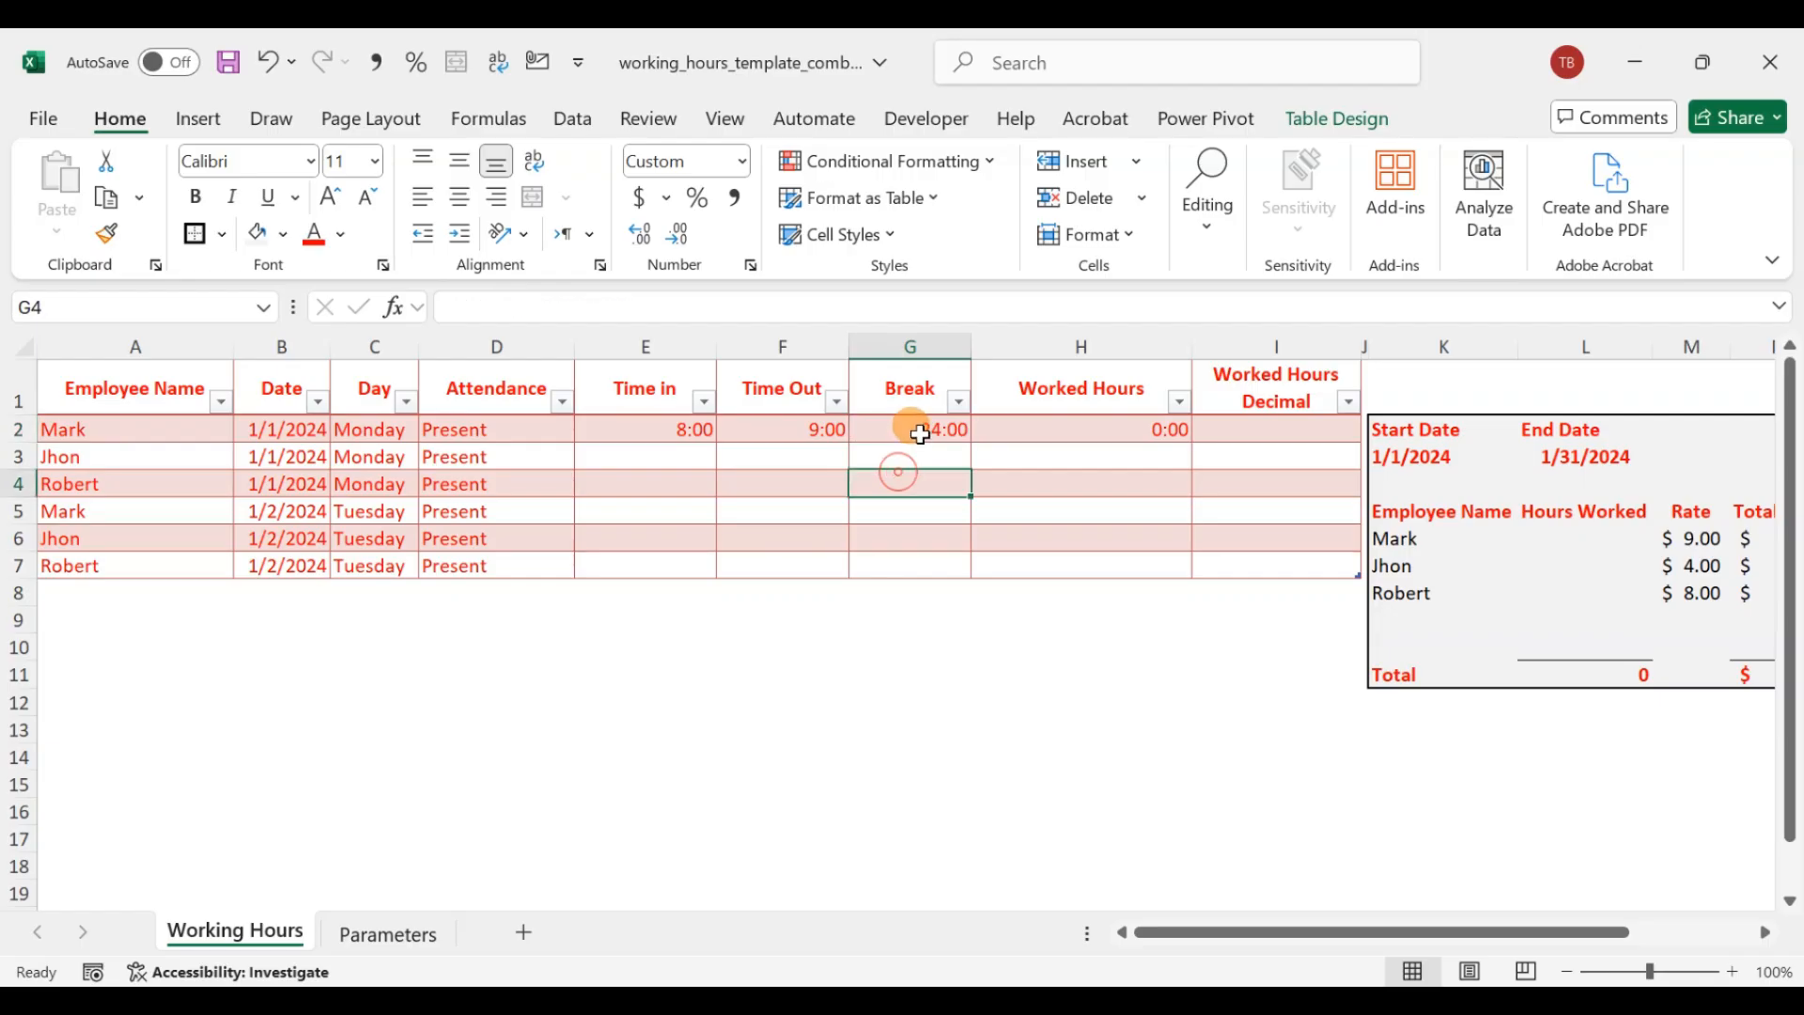
pyautogui.click(919, 430)
pyautogui.write('1')
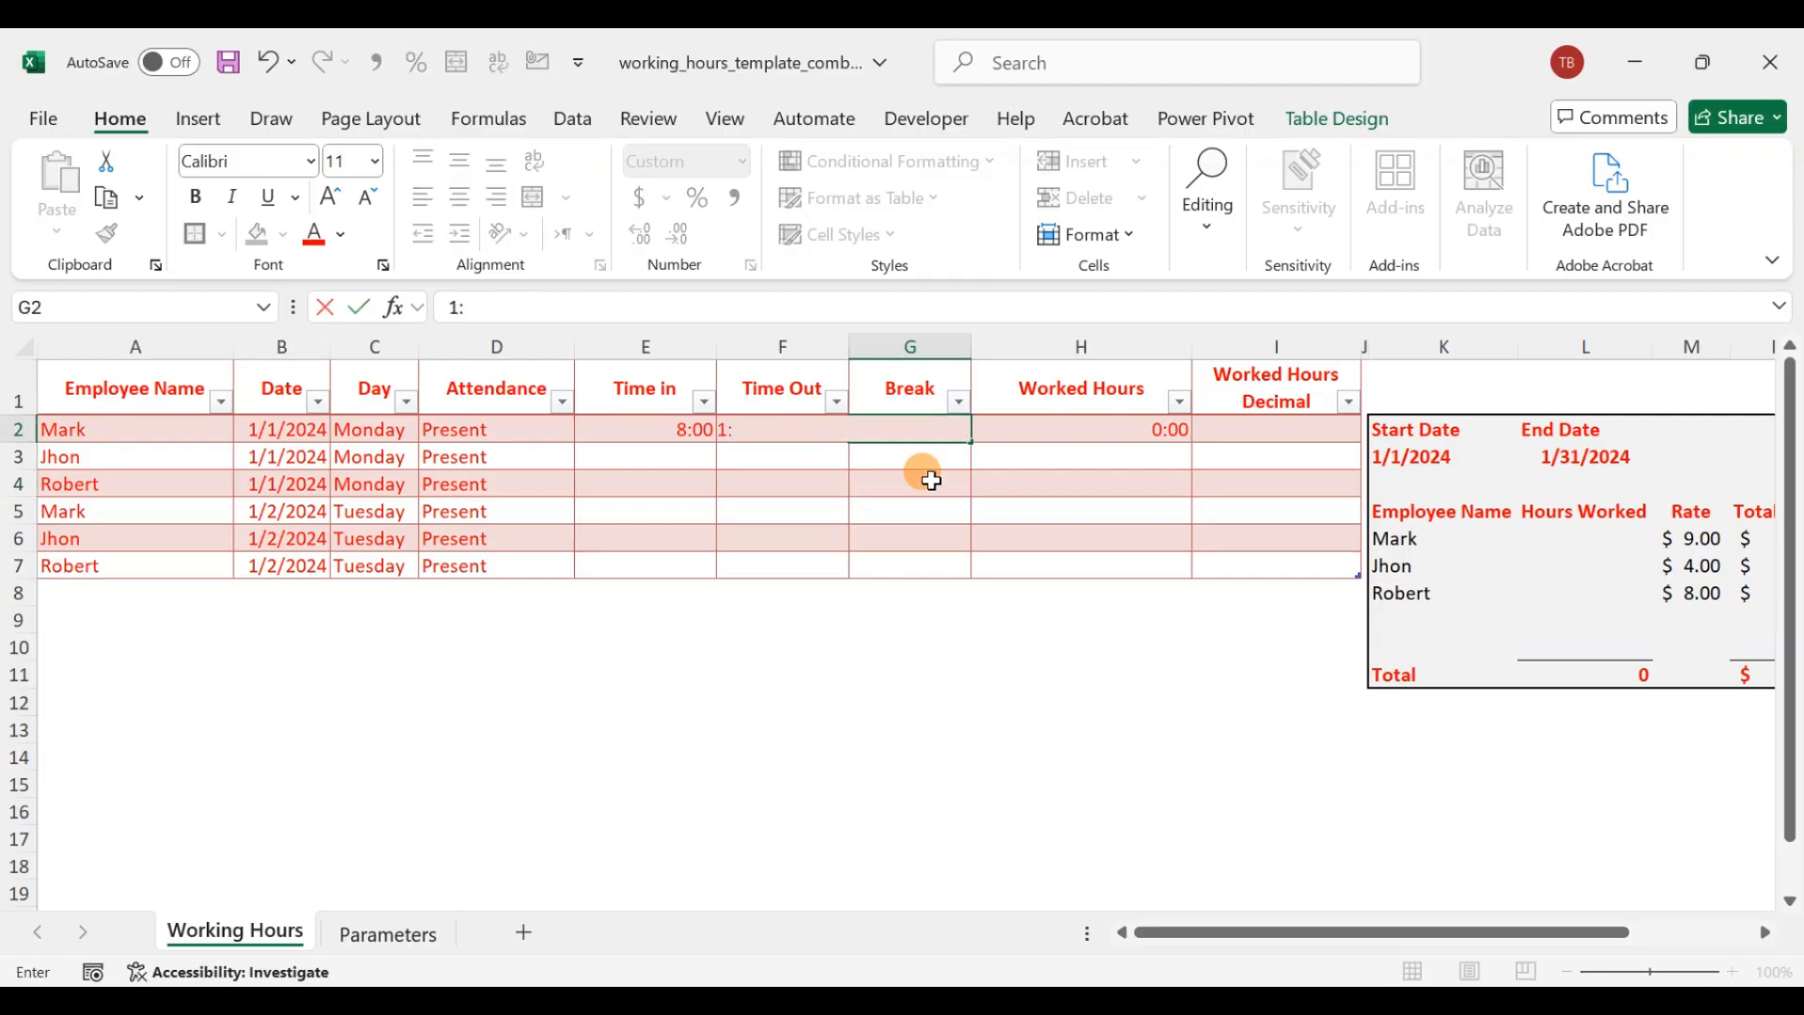
pyautogui.write(':00')
pyautogui.hotkey('ctrl', 'Return')
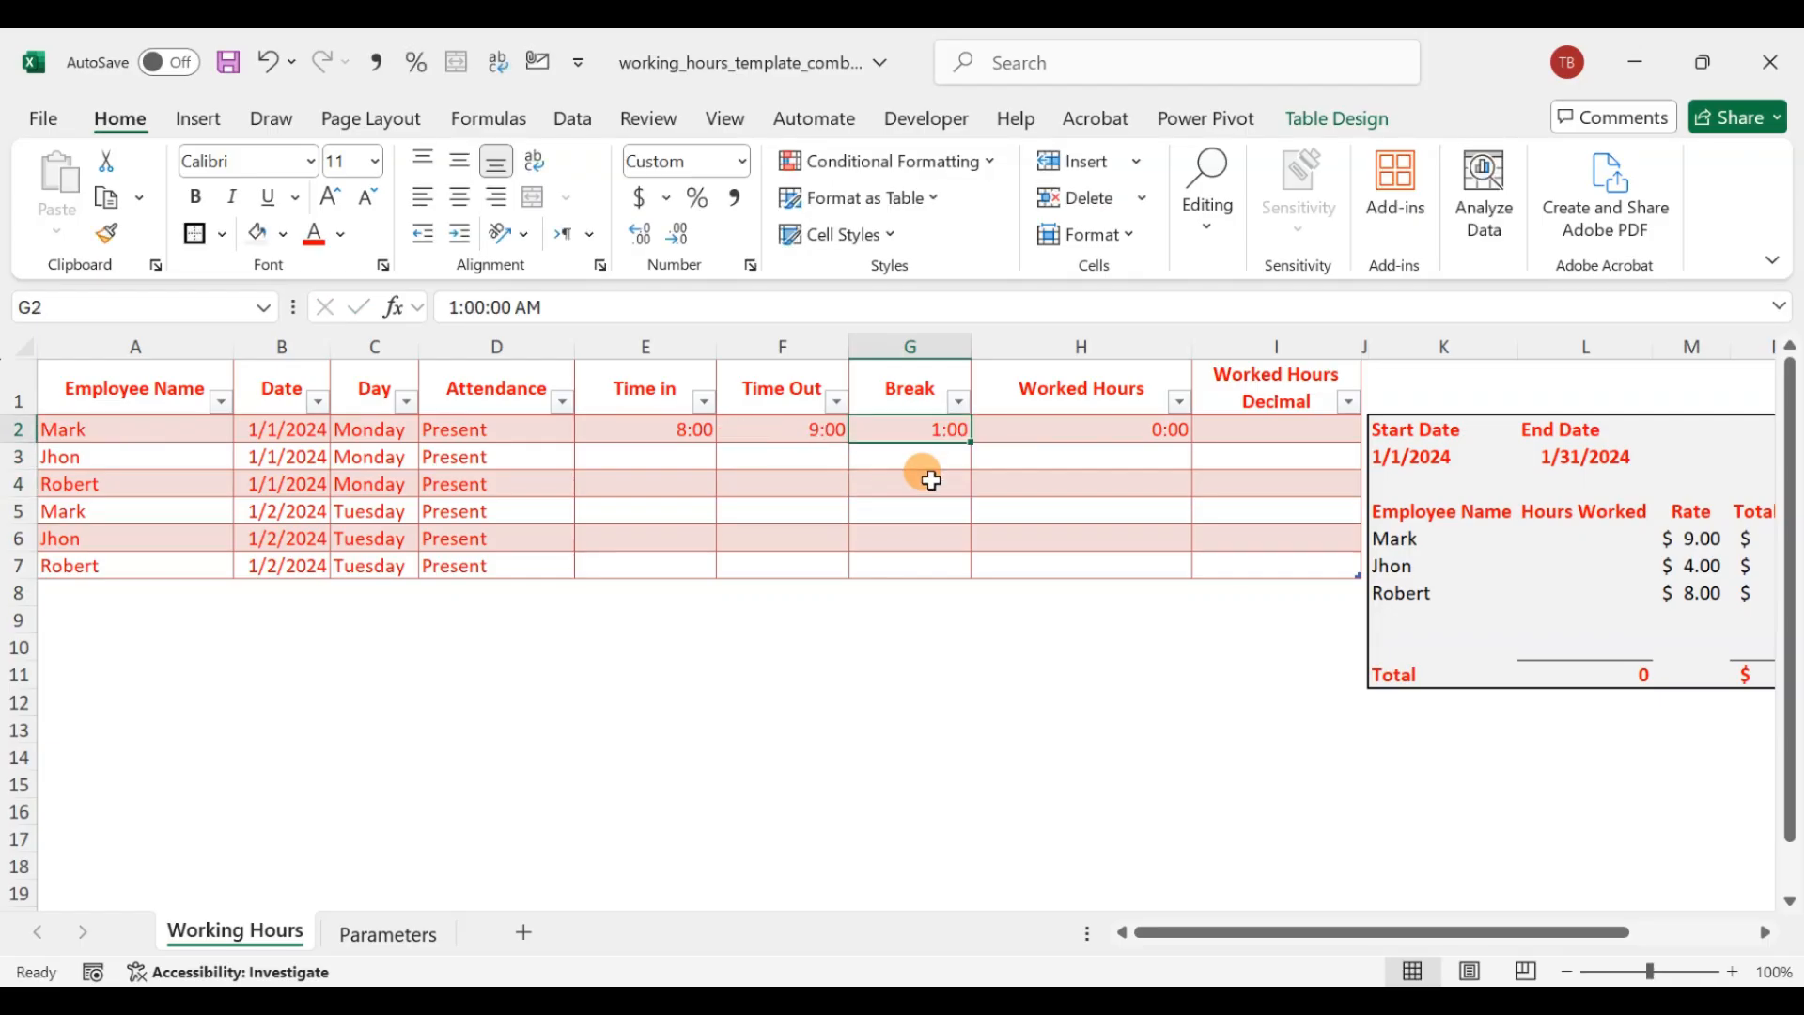
# - Review the Time in, Time Out and Break entries in row 2 and the MAX formula in H2 without changing anything
pyautogui.click(803, 431)
pyautogui.click(676, 432)
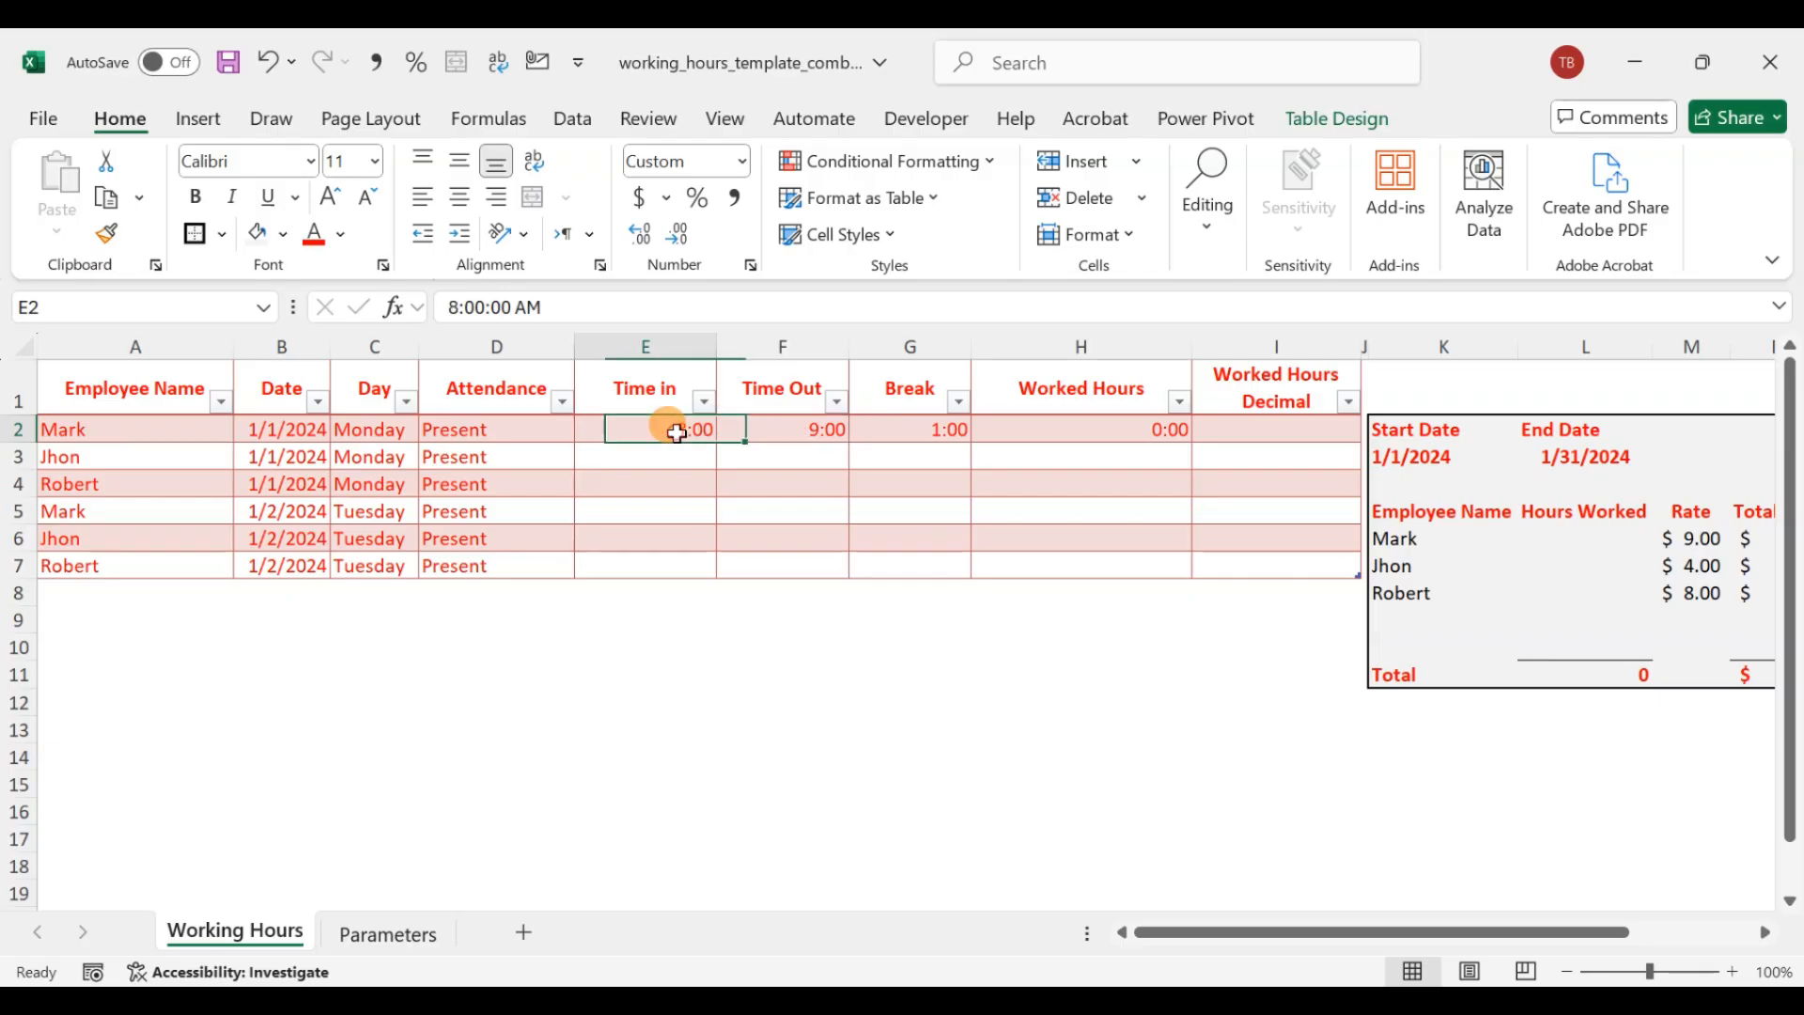
pyautogui.moveTo(677, 433); pyautogui.dragTo(897, 434)
pyautogui.click(895, 478)
pyautogui.moveTo(679, 432); pyautogui.dragTo(878, 428)
pyautogui.click(861, 449)
pyautogui.click(668, 431)
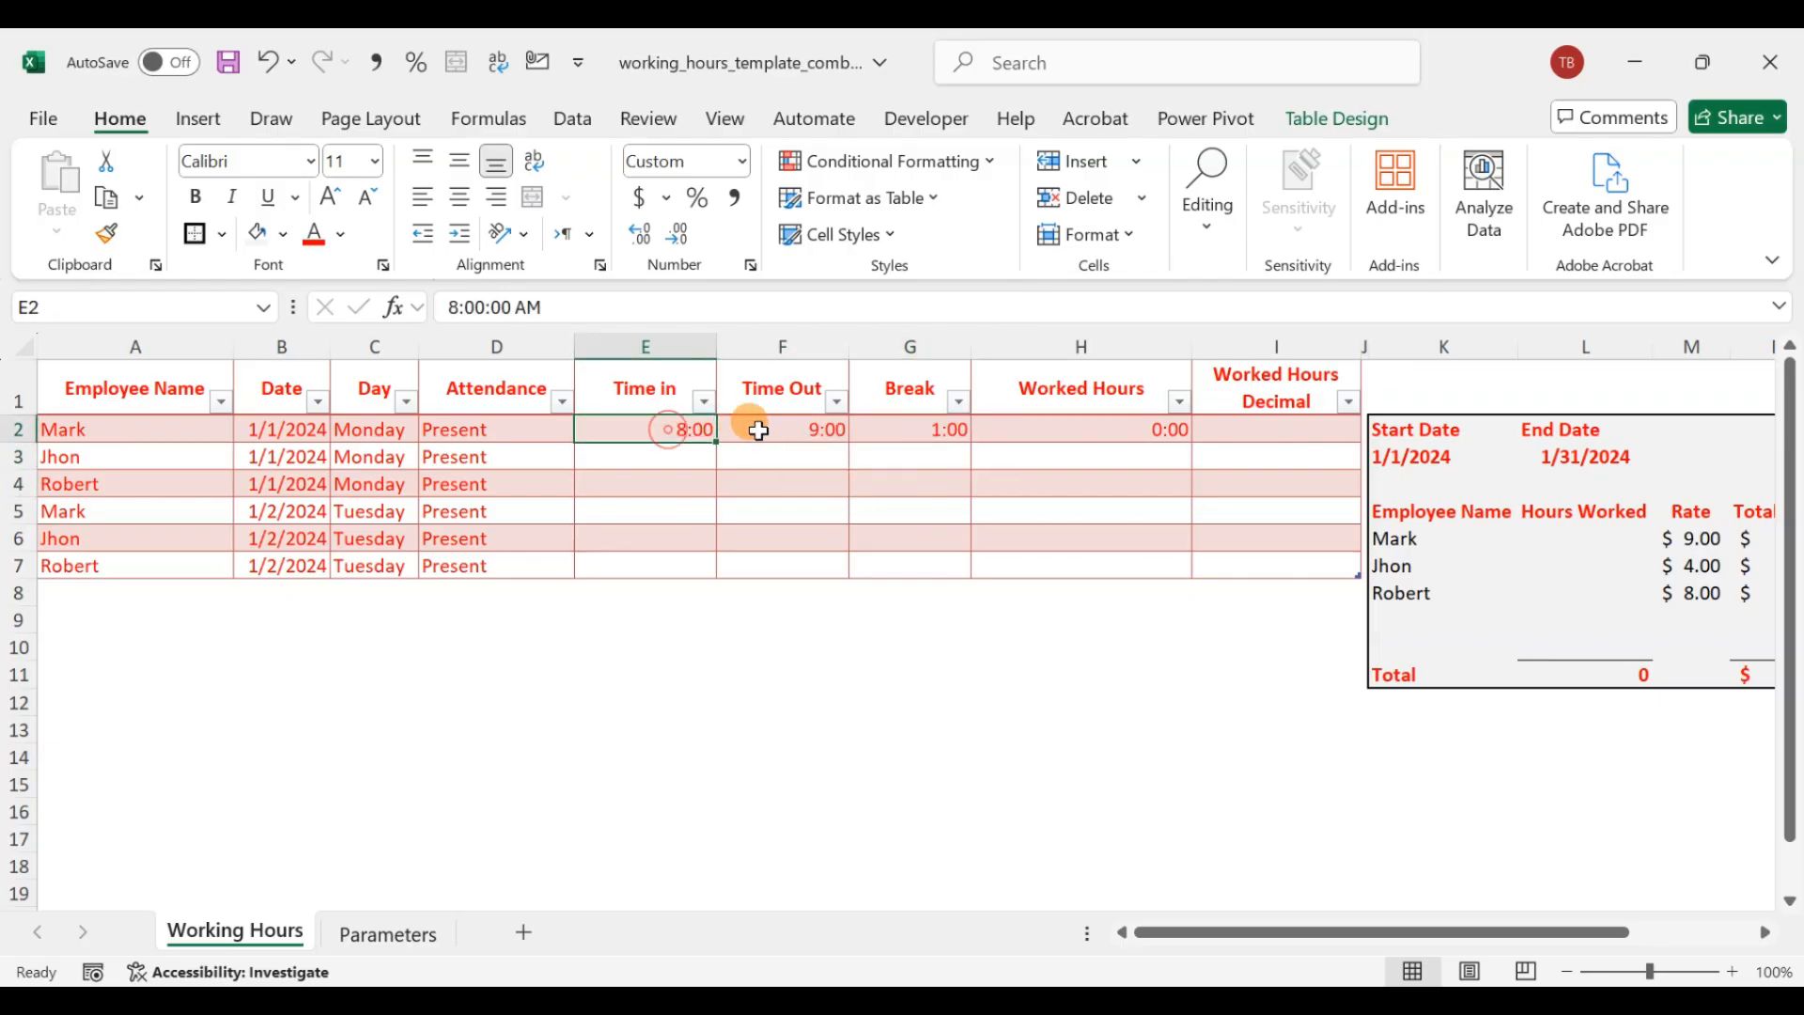
pyautogui.click(1085, 425)
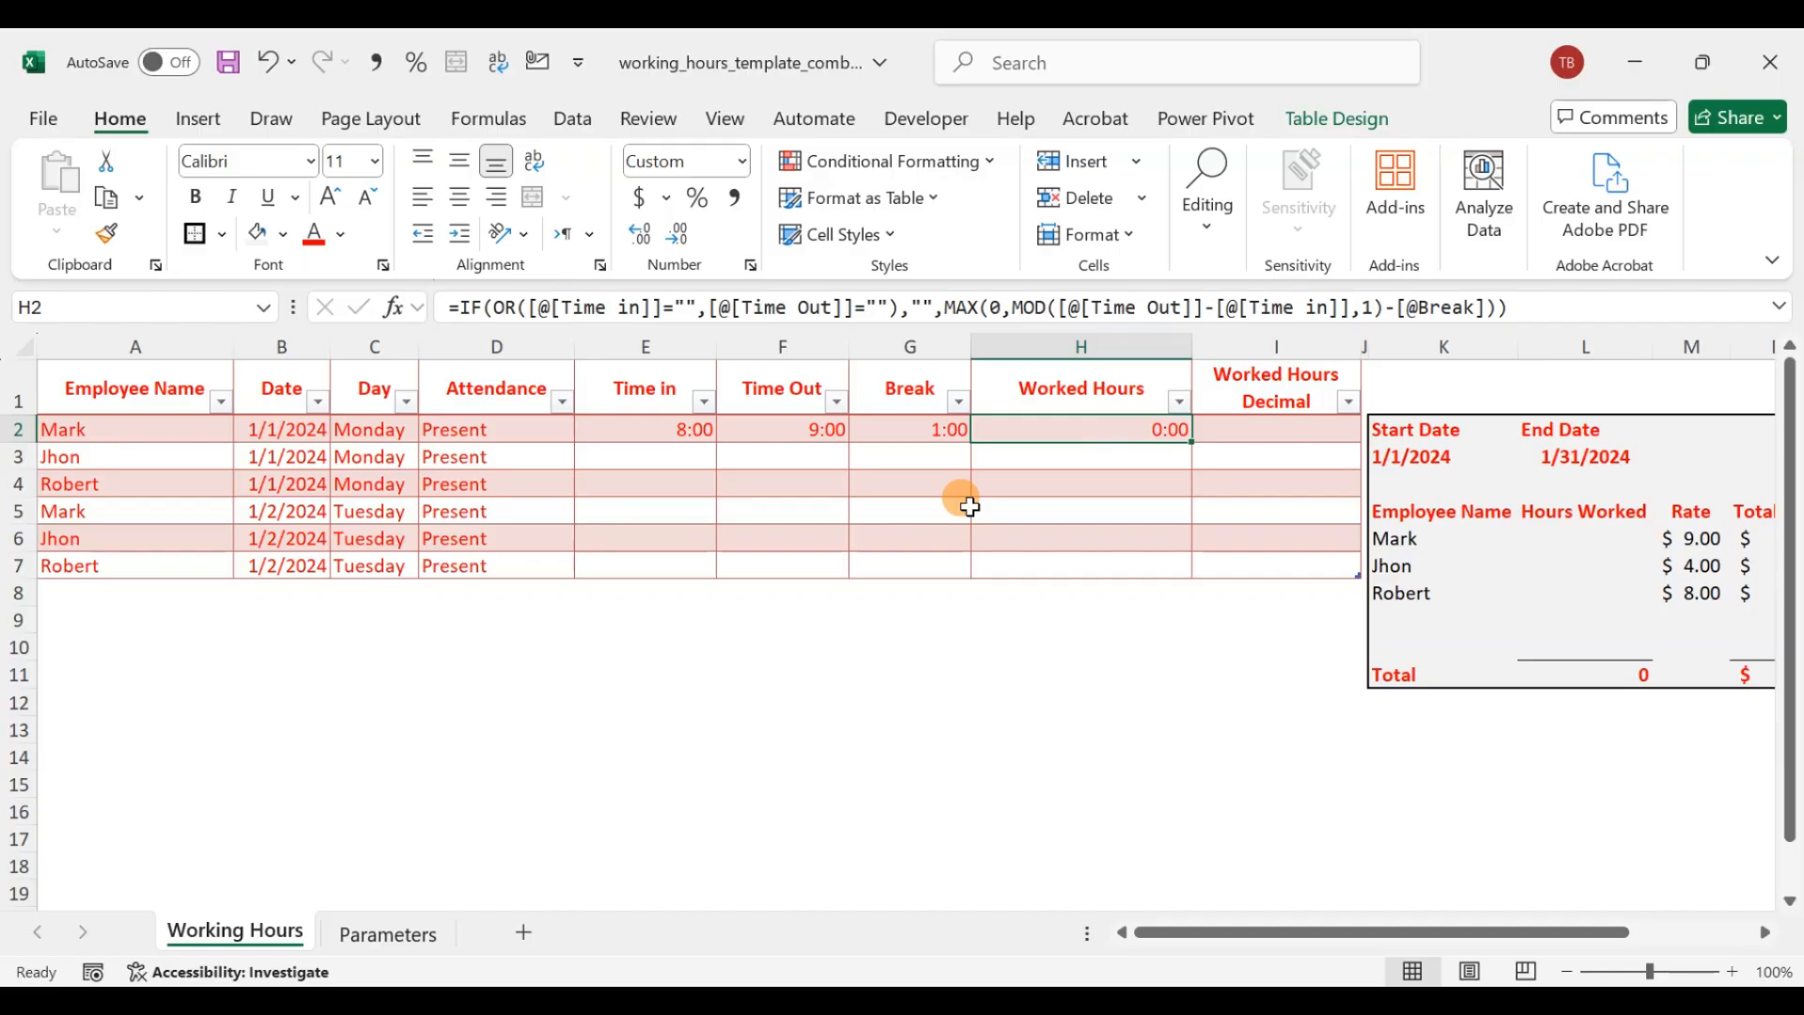
pyautogui.click(949, 308)
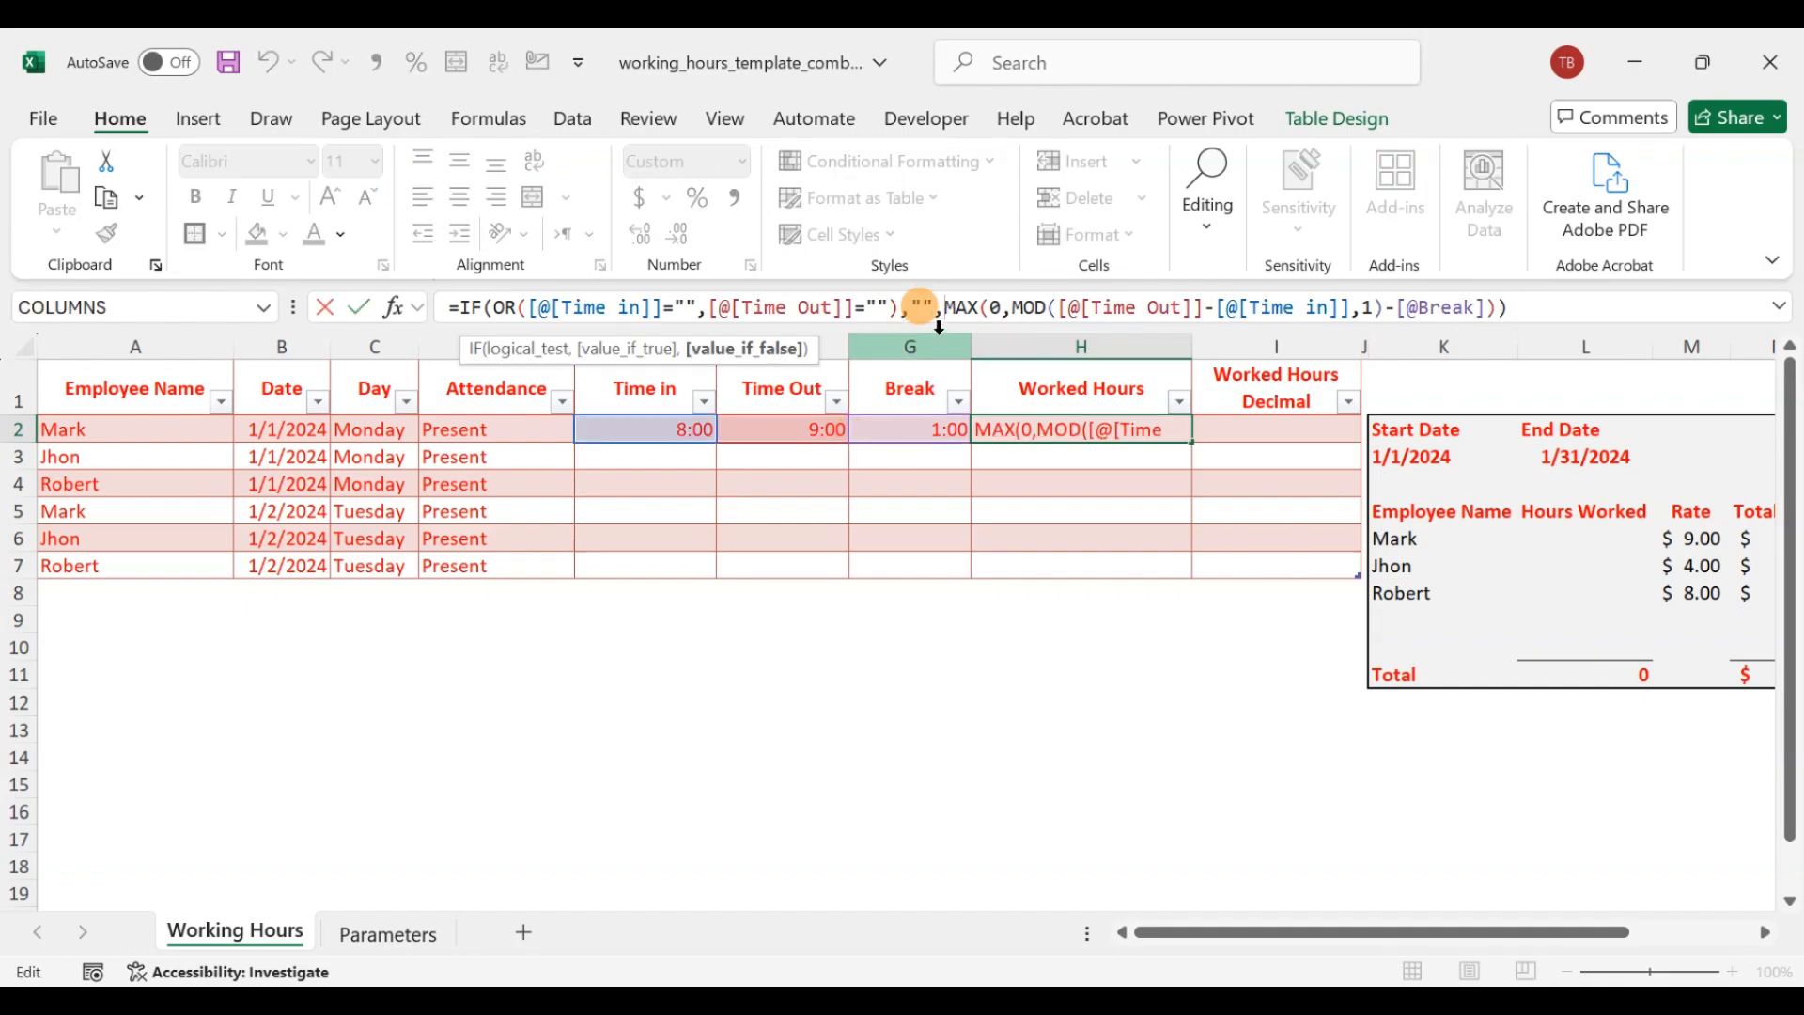
pyautogui.press('Escape')
pyautogui.click(940, 306)
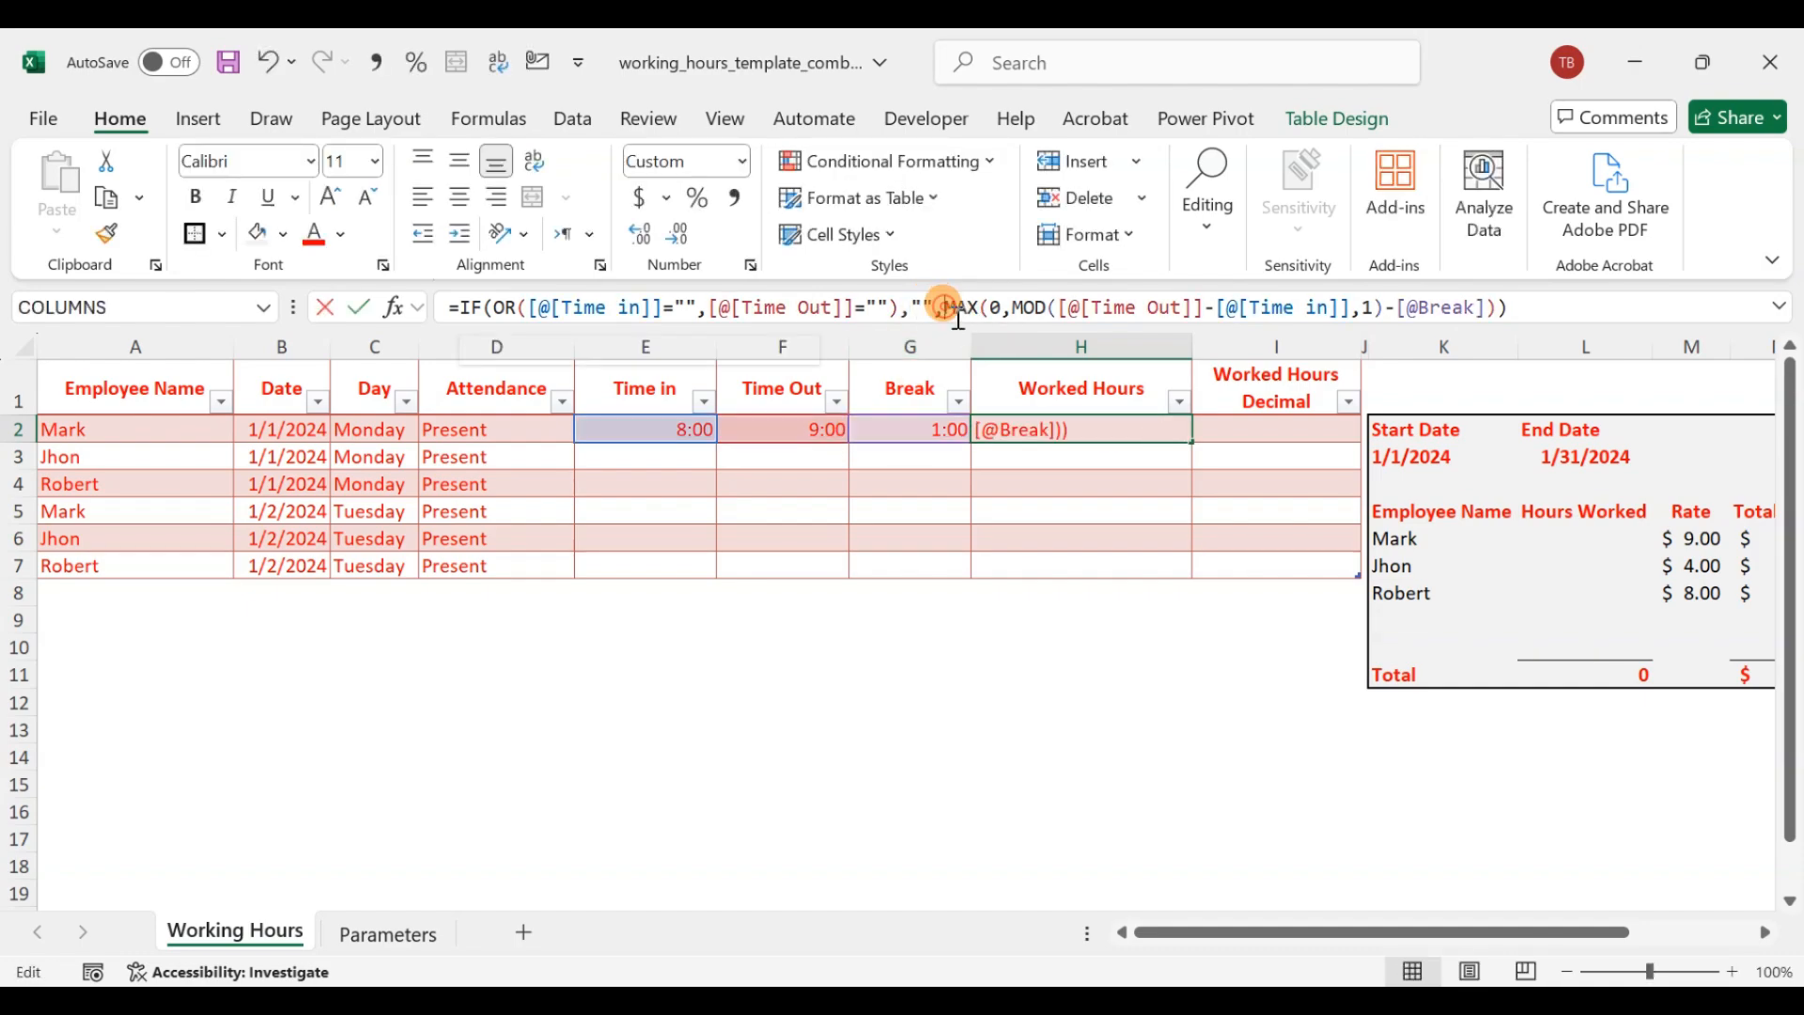
pyautogui.press('Escape')
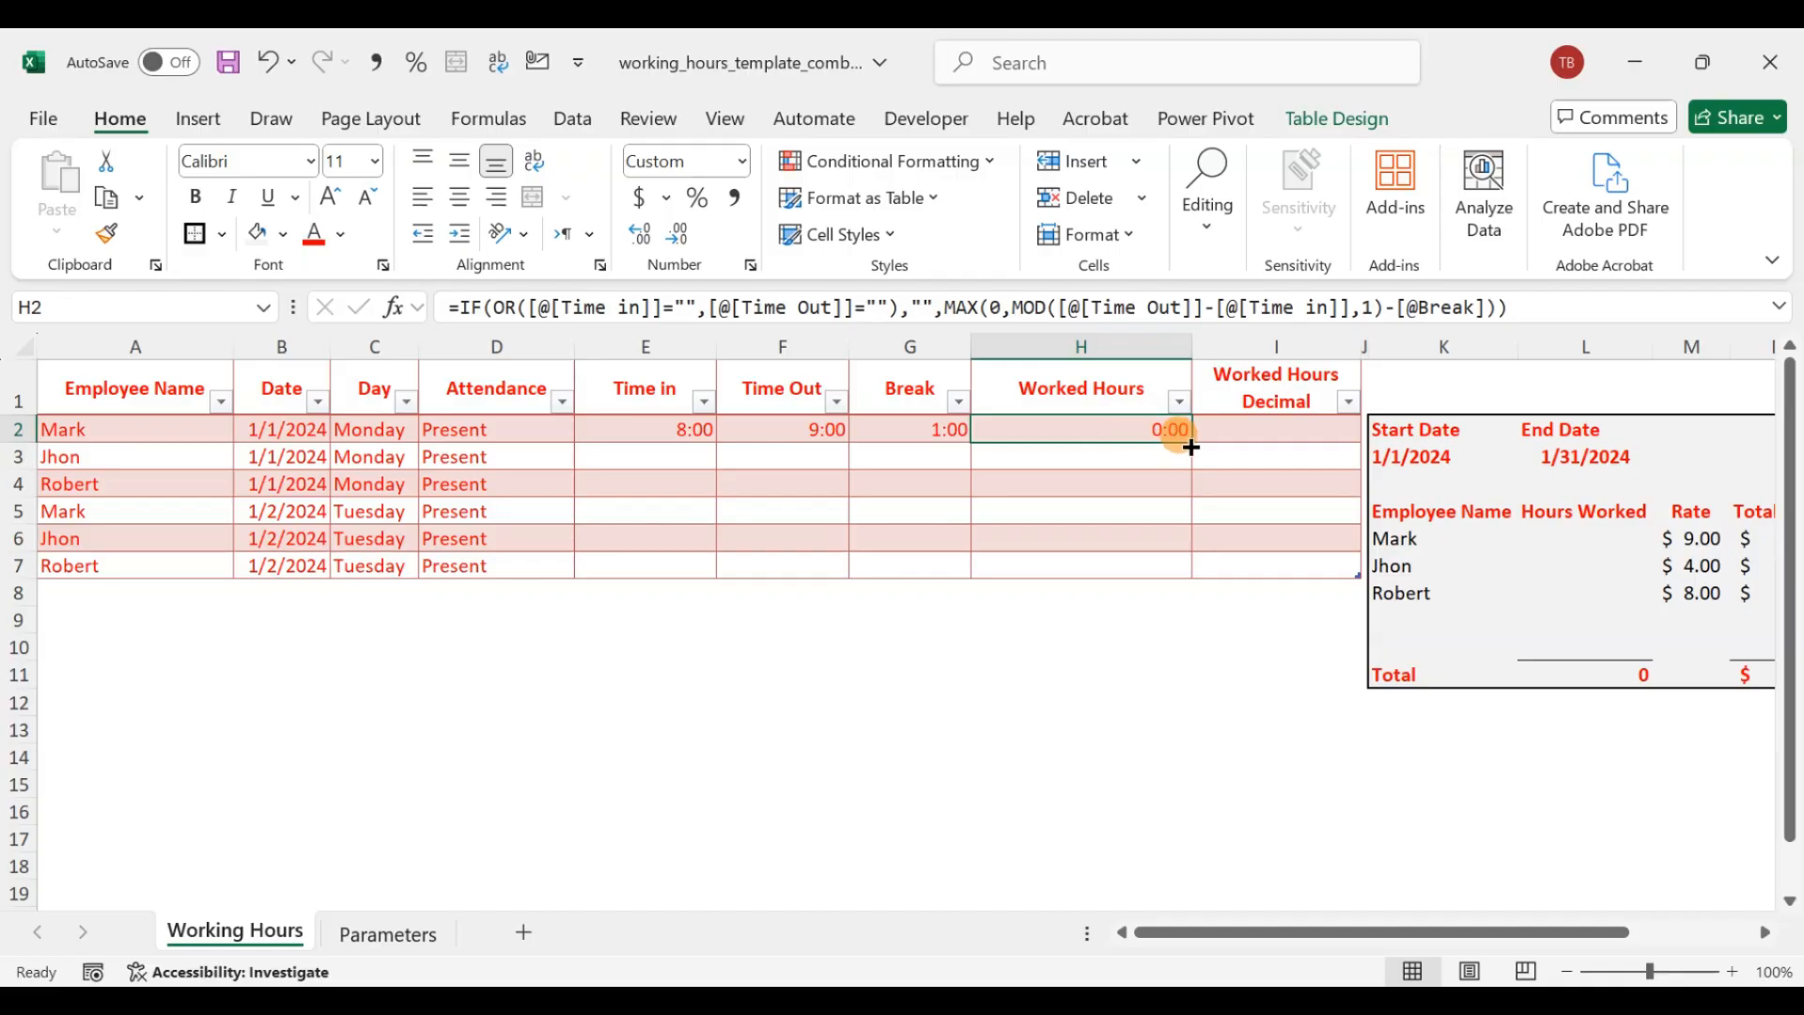
pyautogui.click(1242, 425)
pyautogui.click(1150, 424)
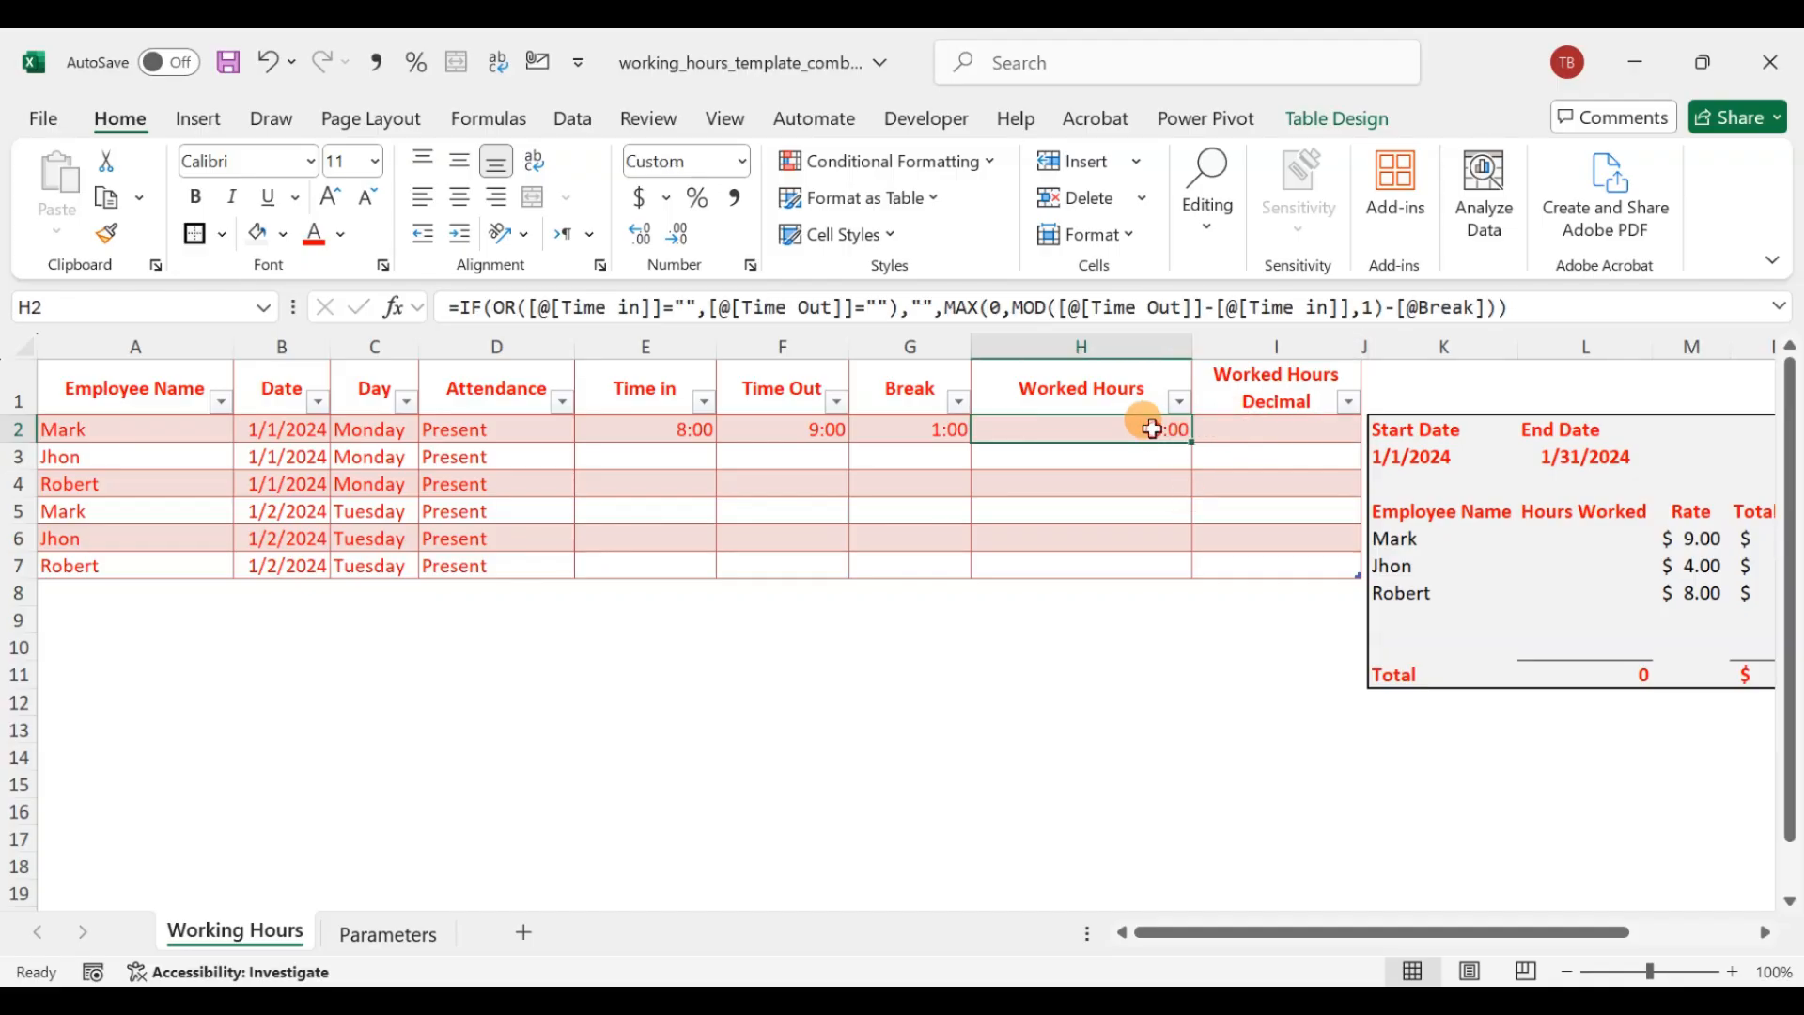
# - Start the Worked Hours Decimal formula in I2 by multiplying [@[Worked Hours]] by 24
pyautogui.click(1201, 430)
pyautogui.write('=')
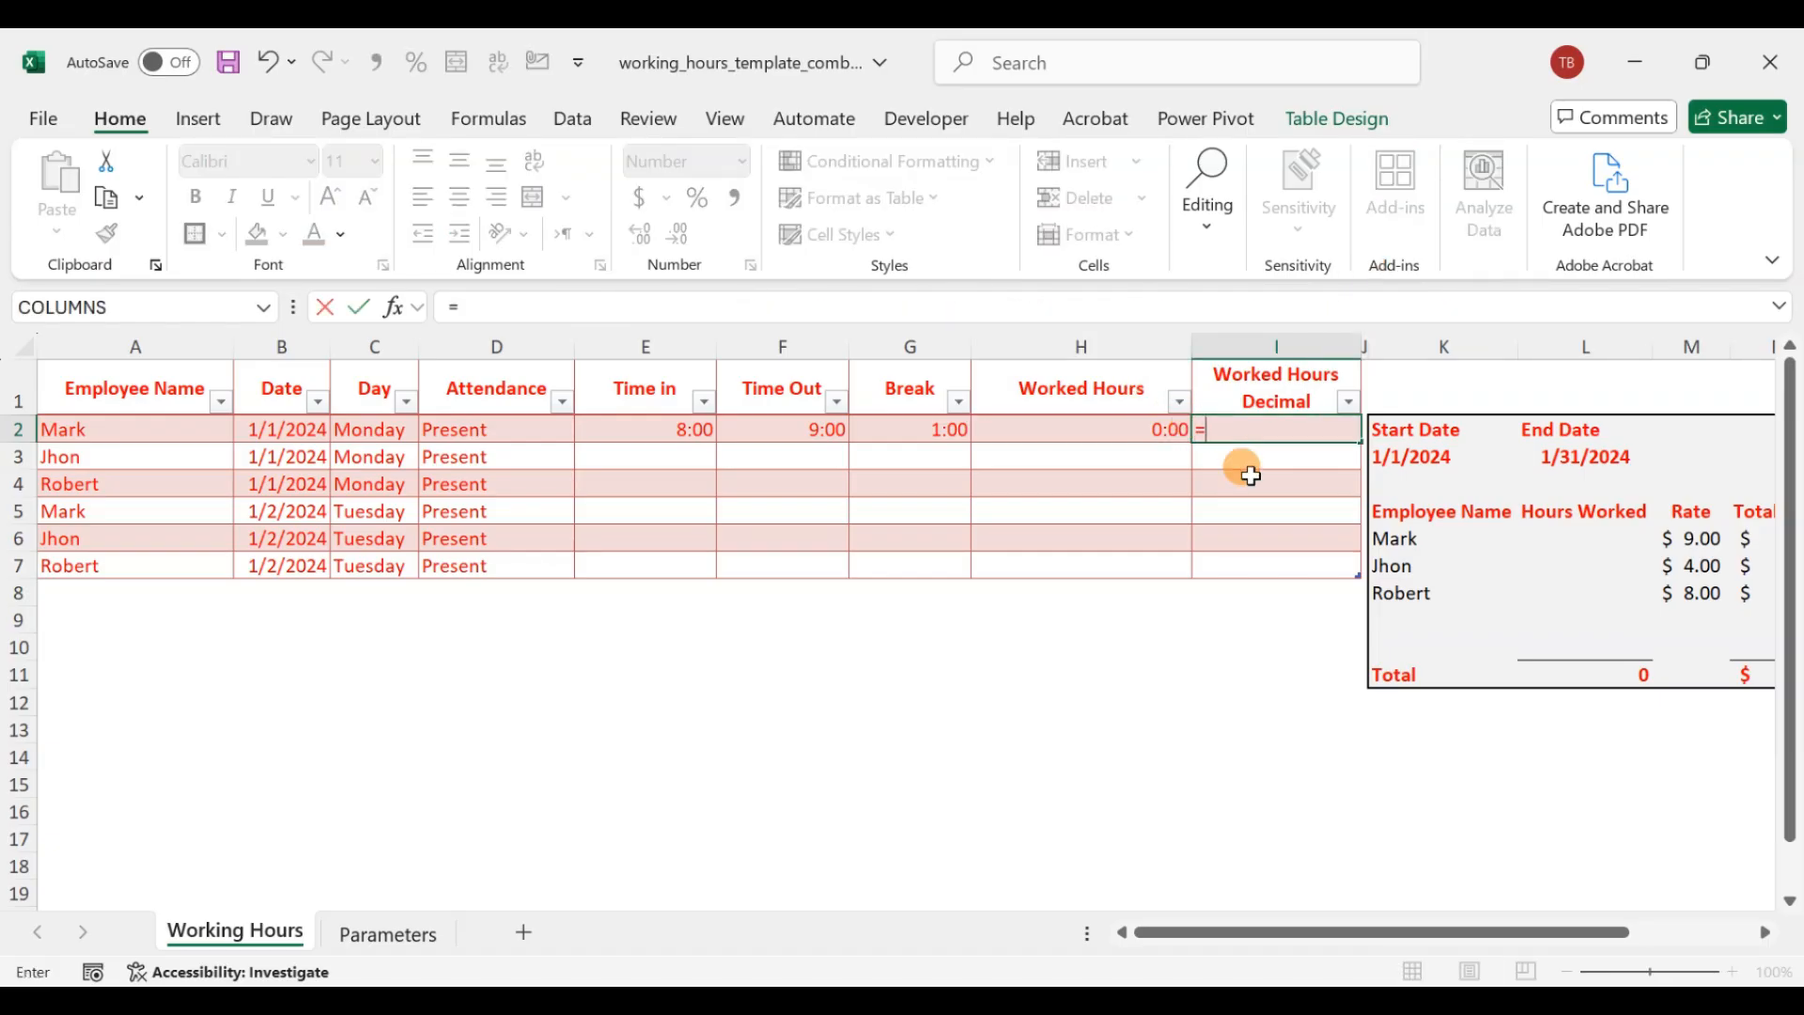
pyautogui.press('Left')
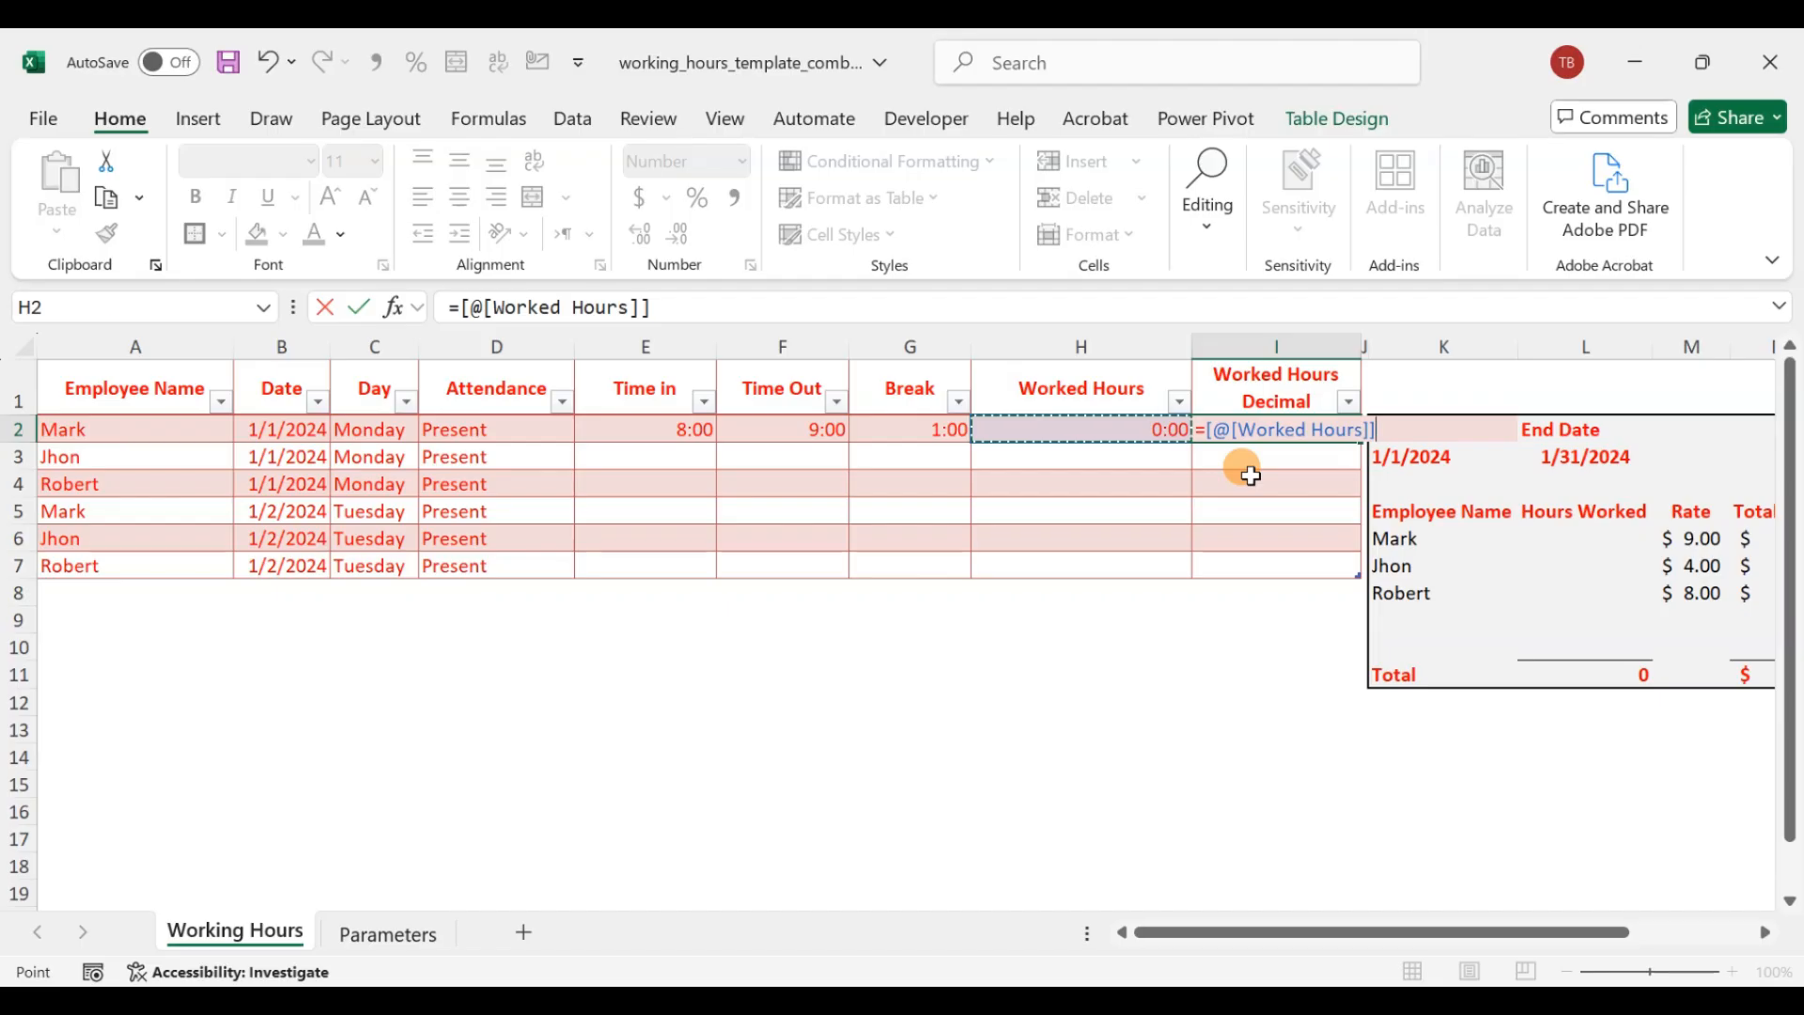
pyautogui.write('*')
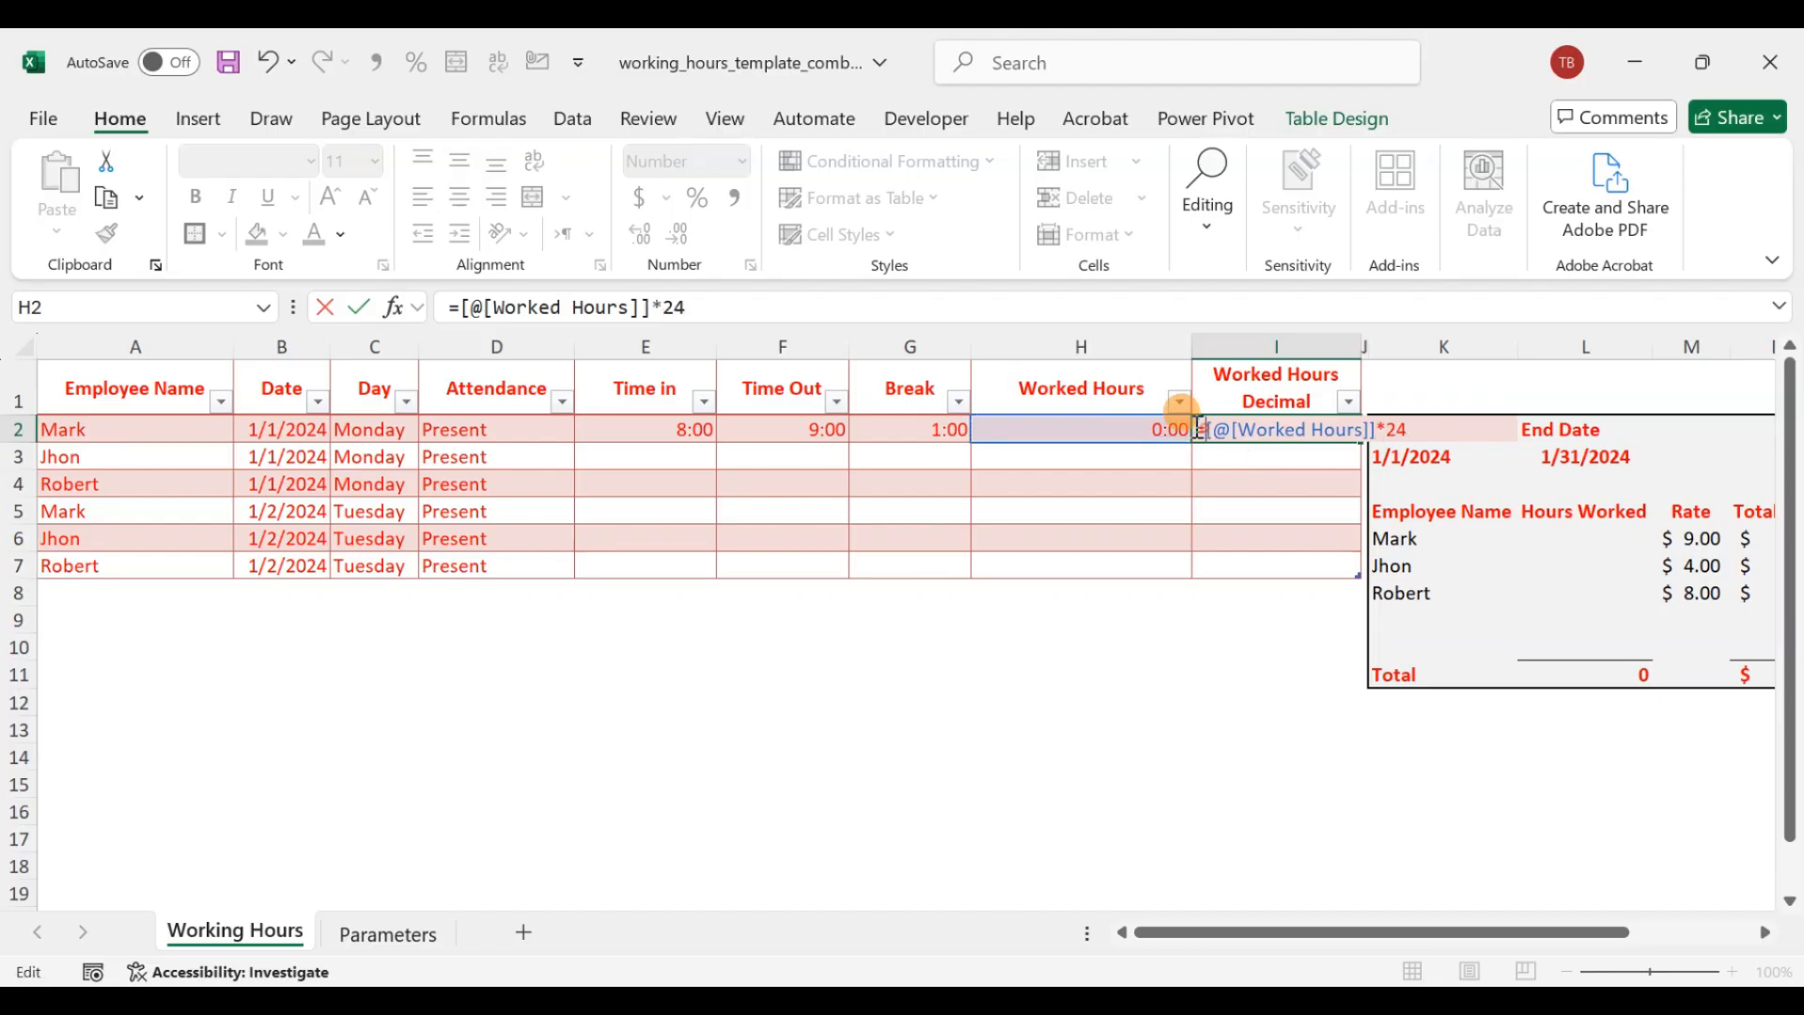
# - Wrap the I2 formula in ROUND with 2 decimal digits, giving =ROUND([@[Worked Hours]]*24,2), and commit it
pyautogui.click(465, 307)
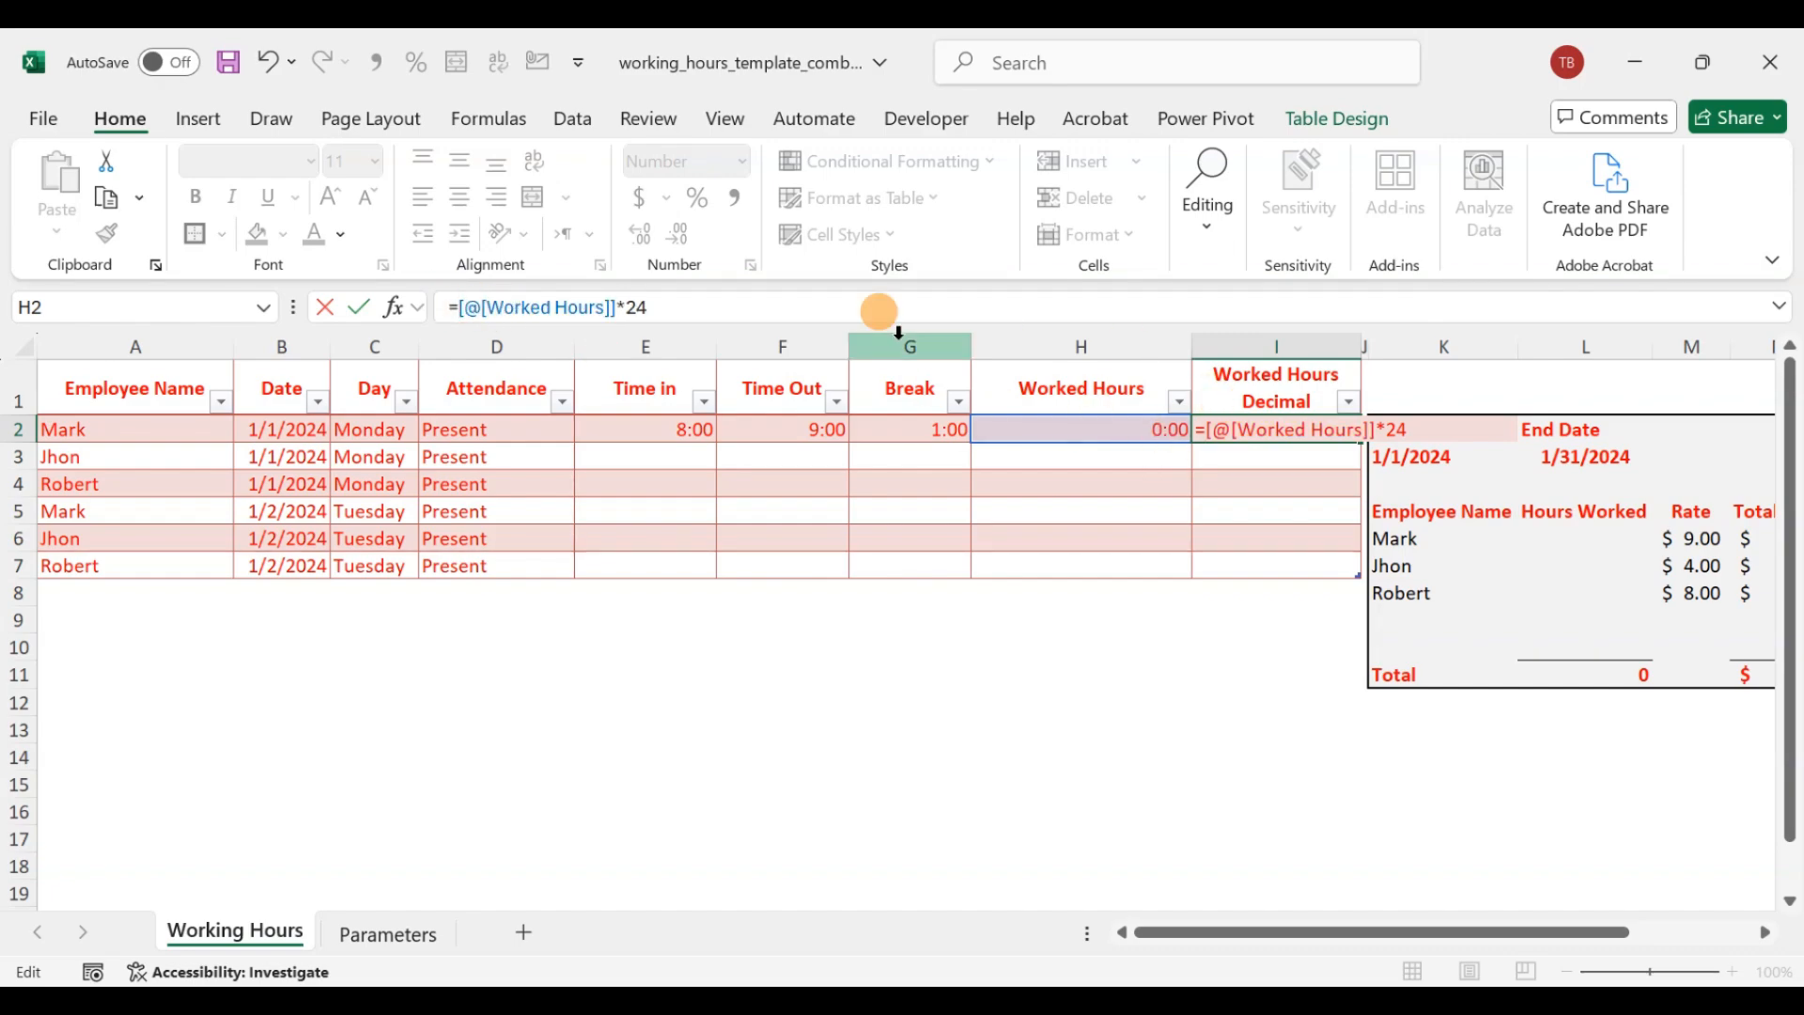
pyautogui.write('round(')
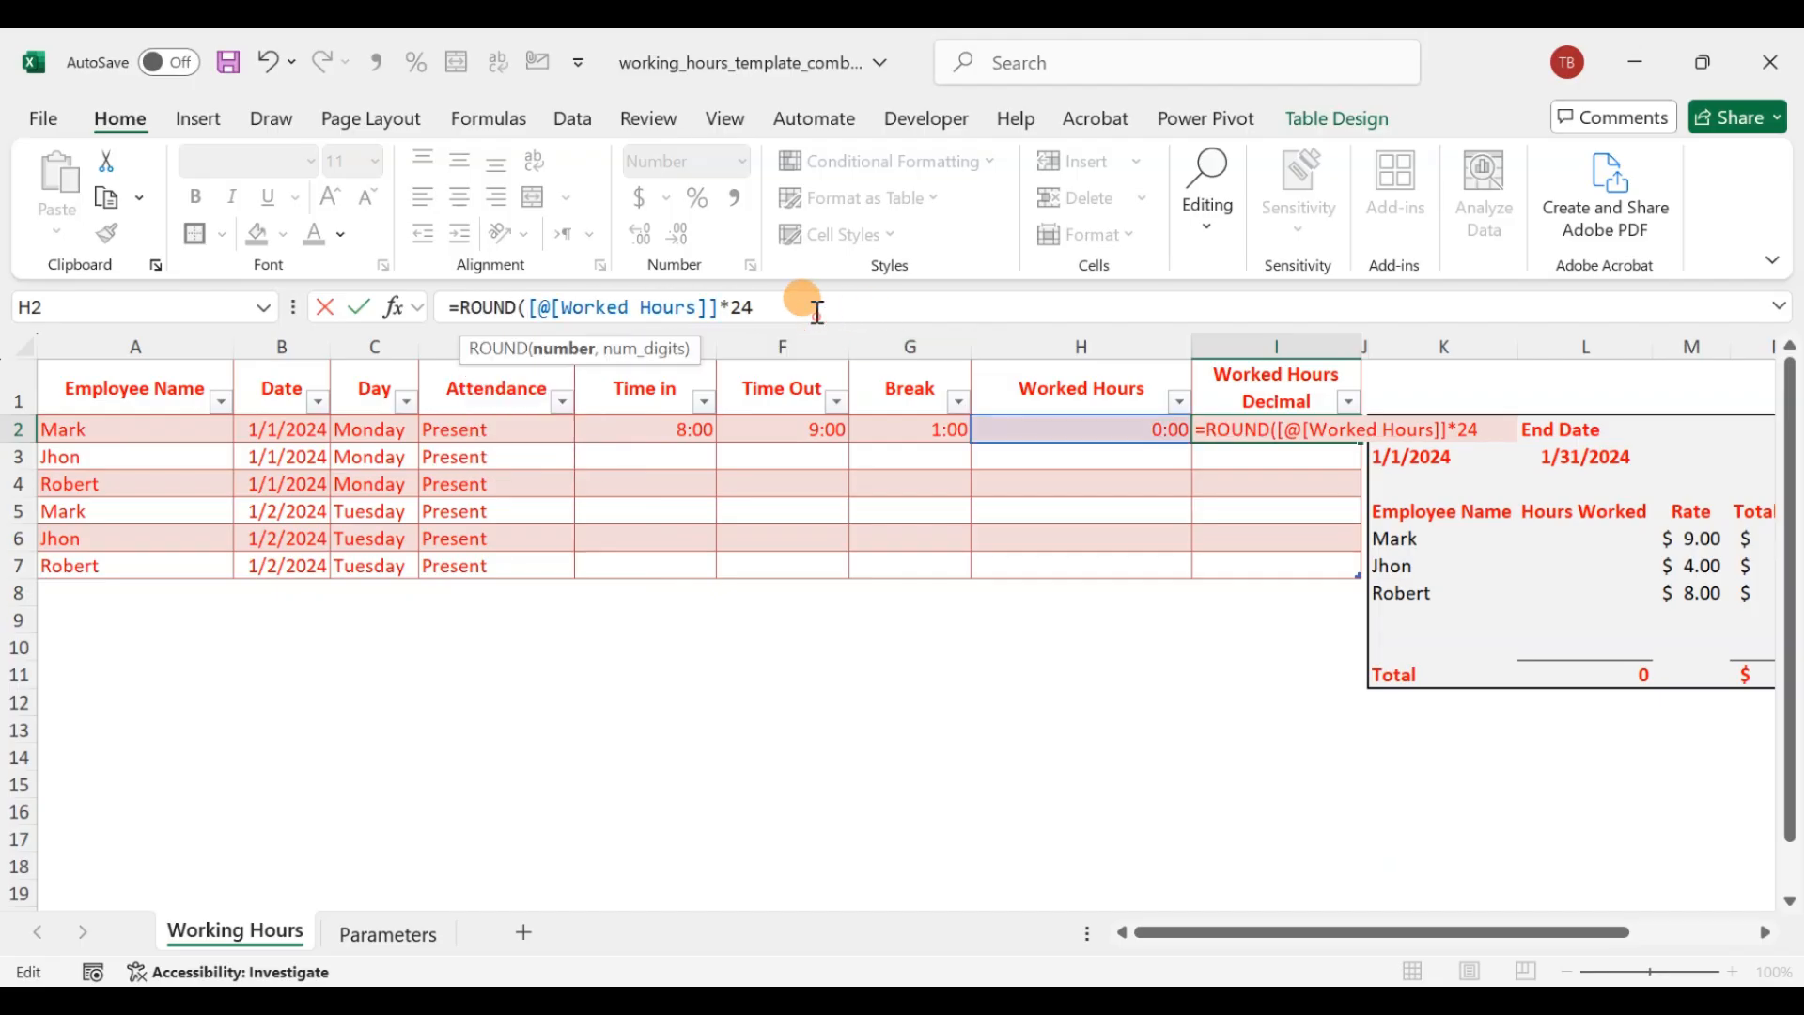
pyautogui.write(',2')
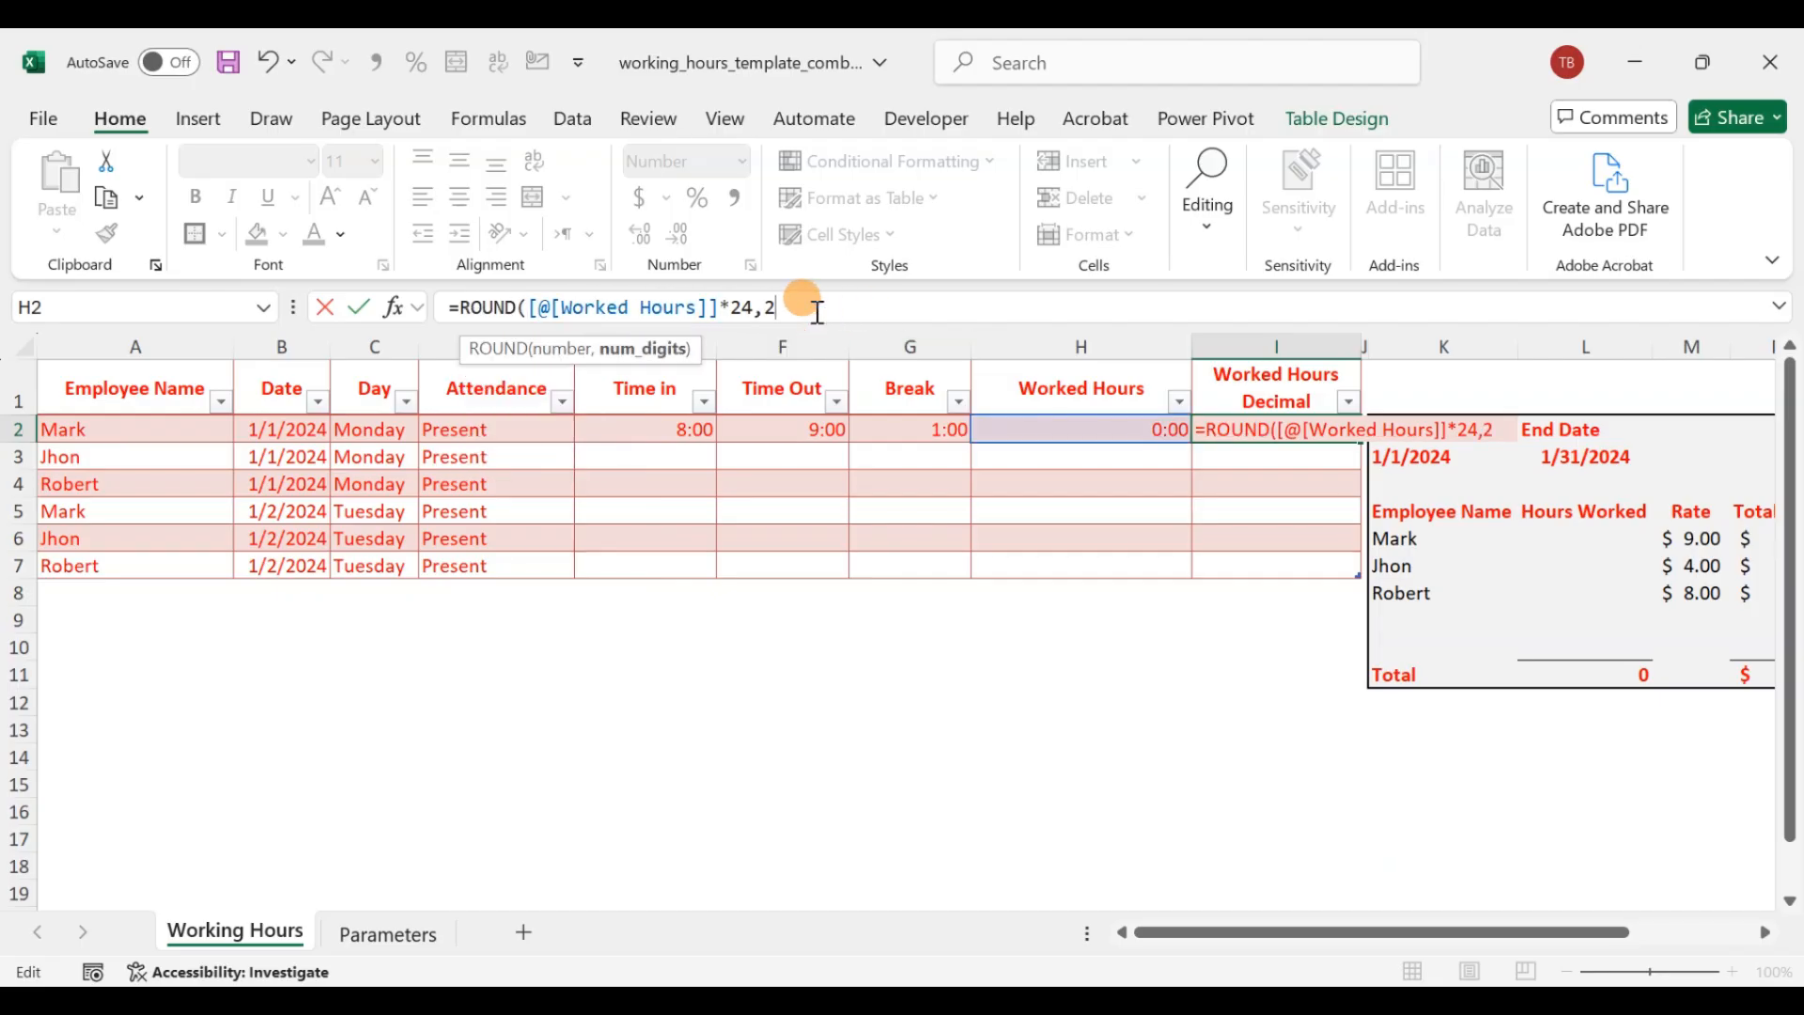
pyautogui.write(')')
pyautogui.press('Return')
pyautogui.press('Up')
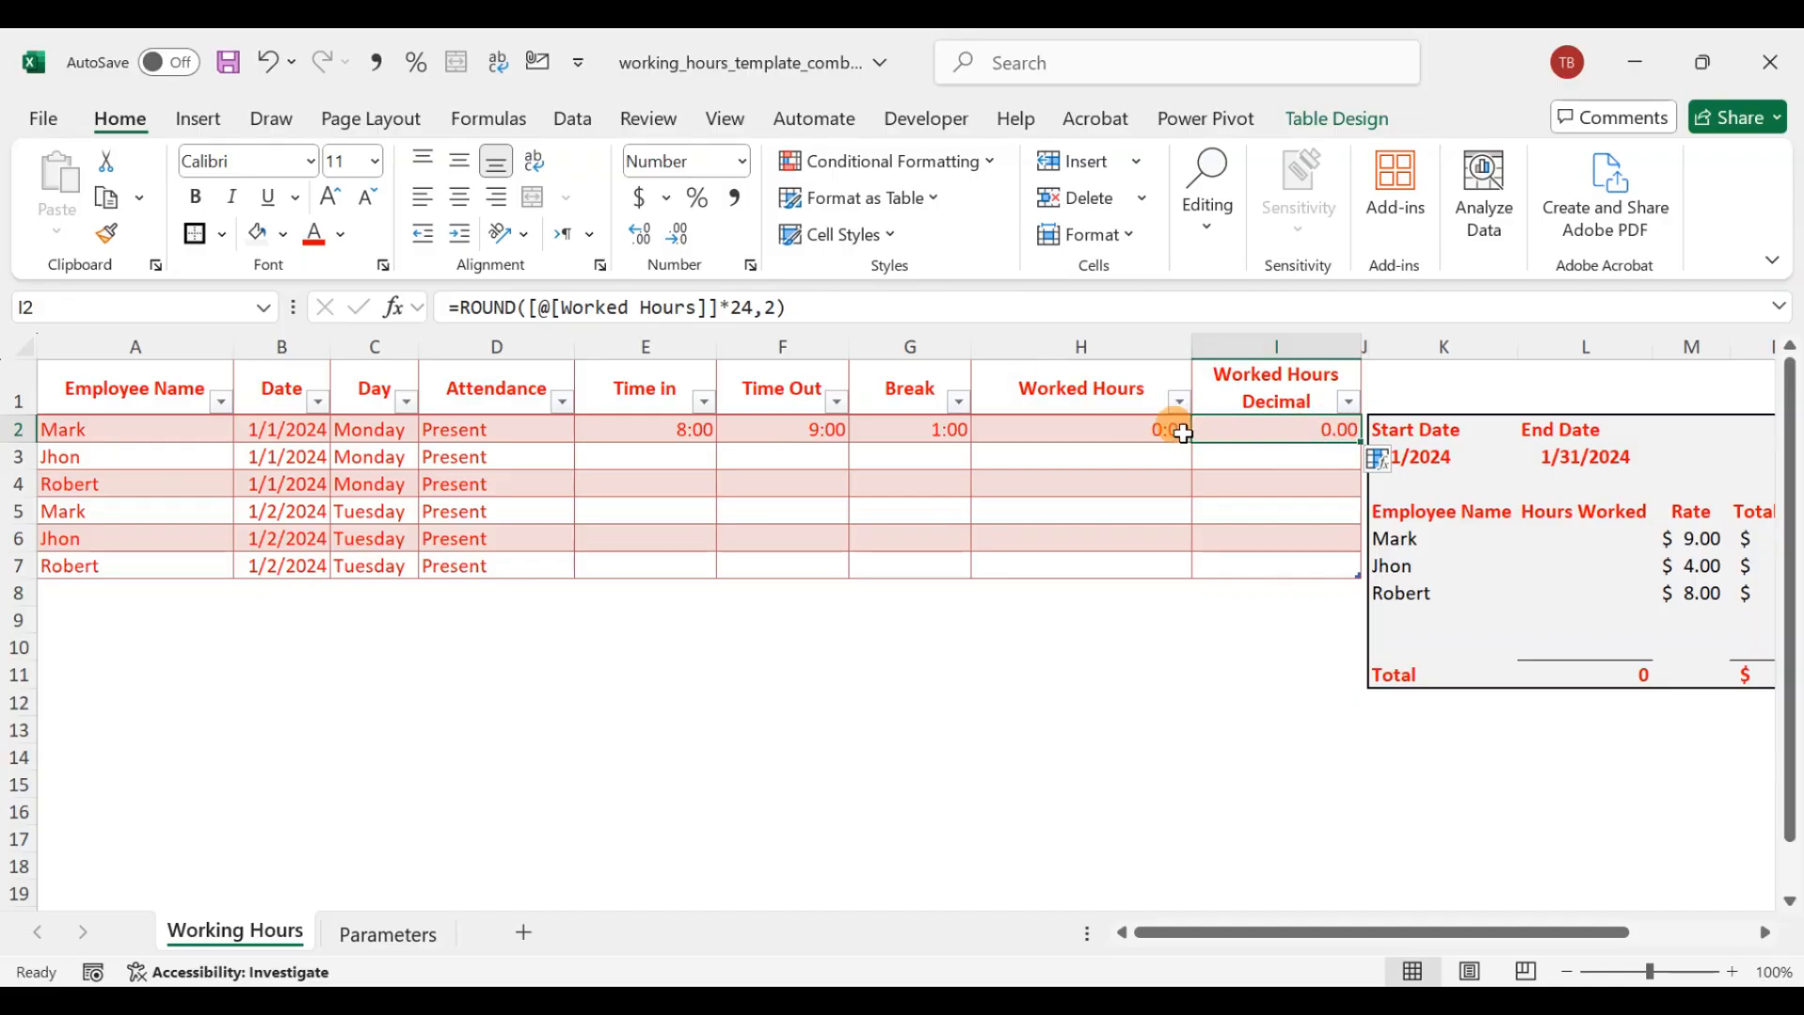
# - Set the Time Out in the first attendance row, cell F2, to 16:30
pyautogui.click(819, 424)
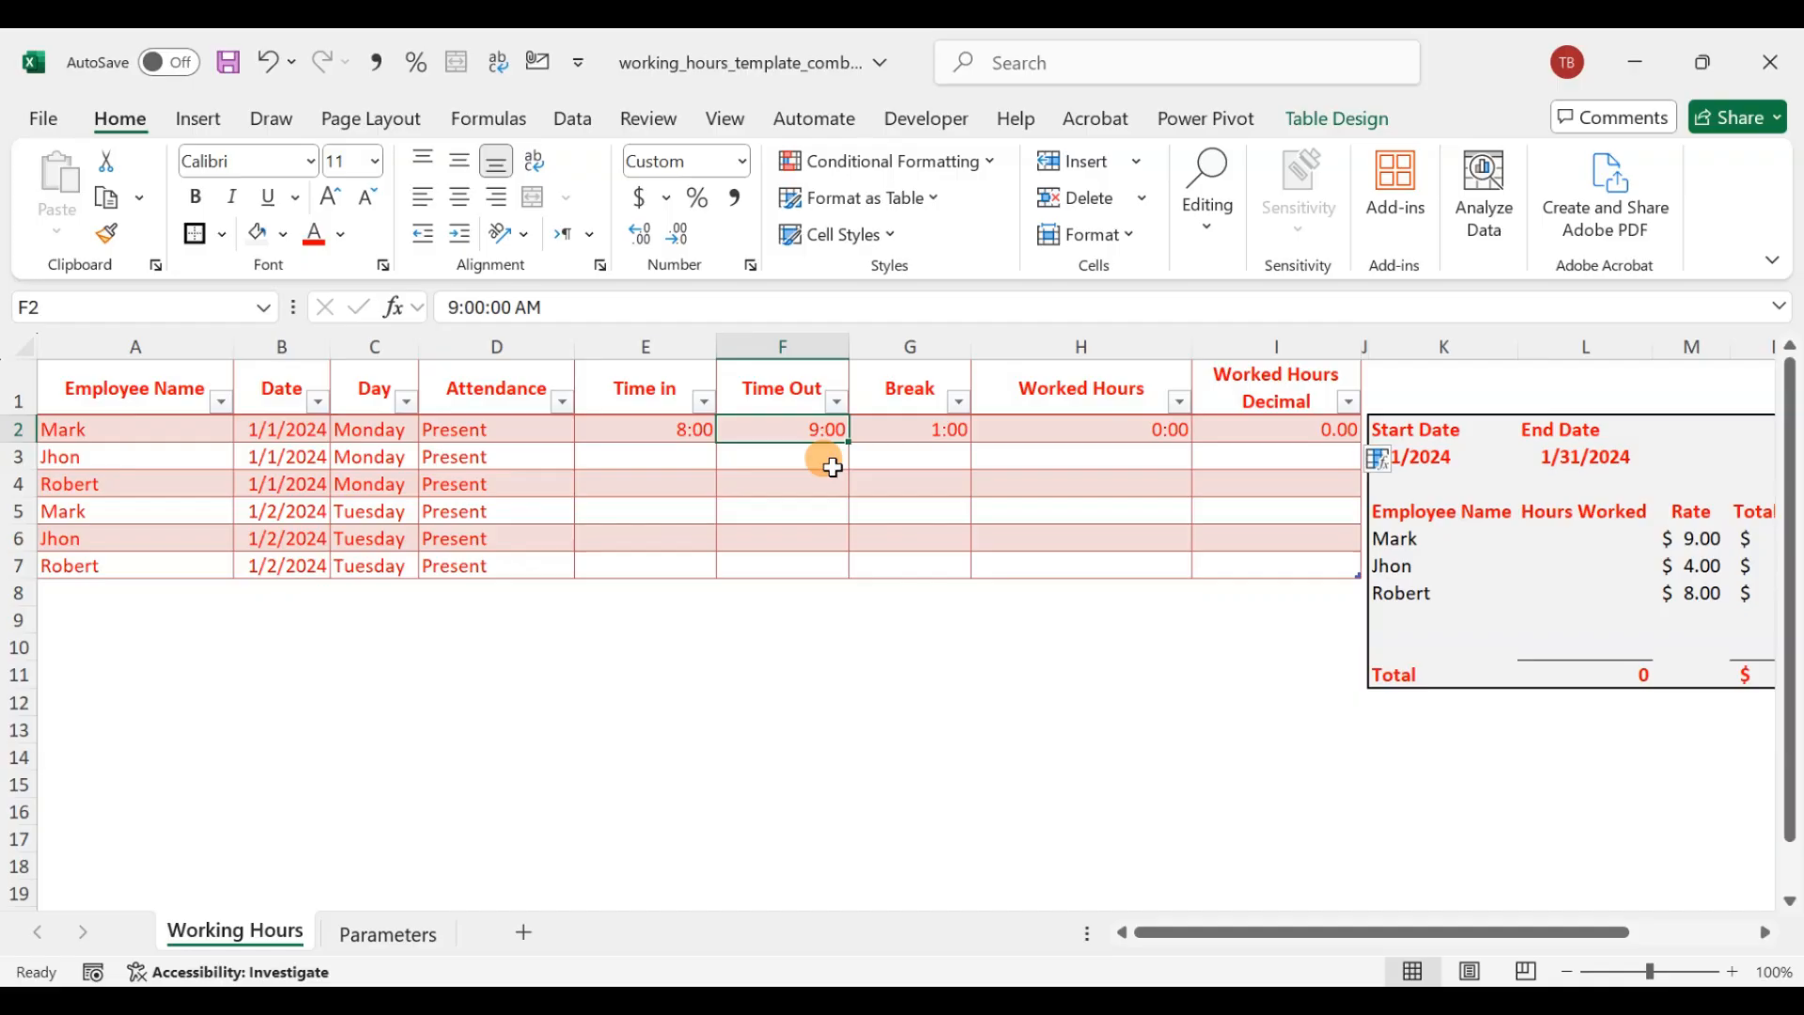
pyautogui.write('16')
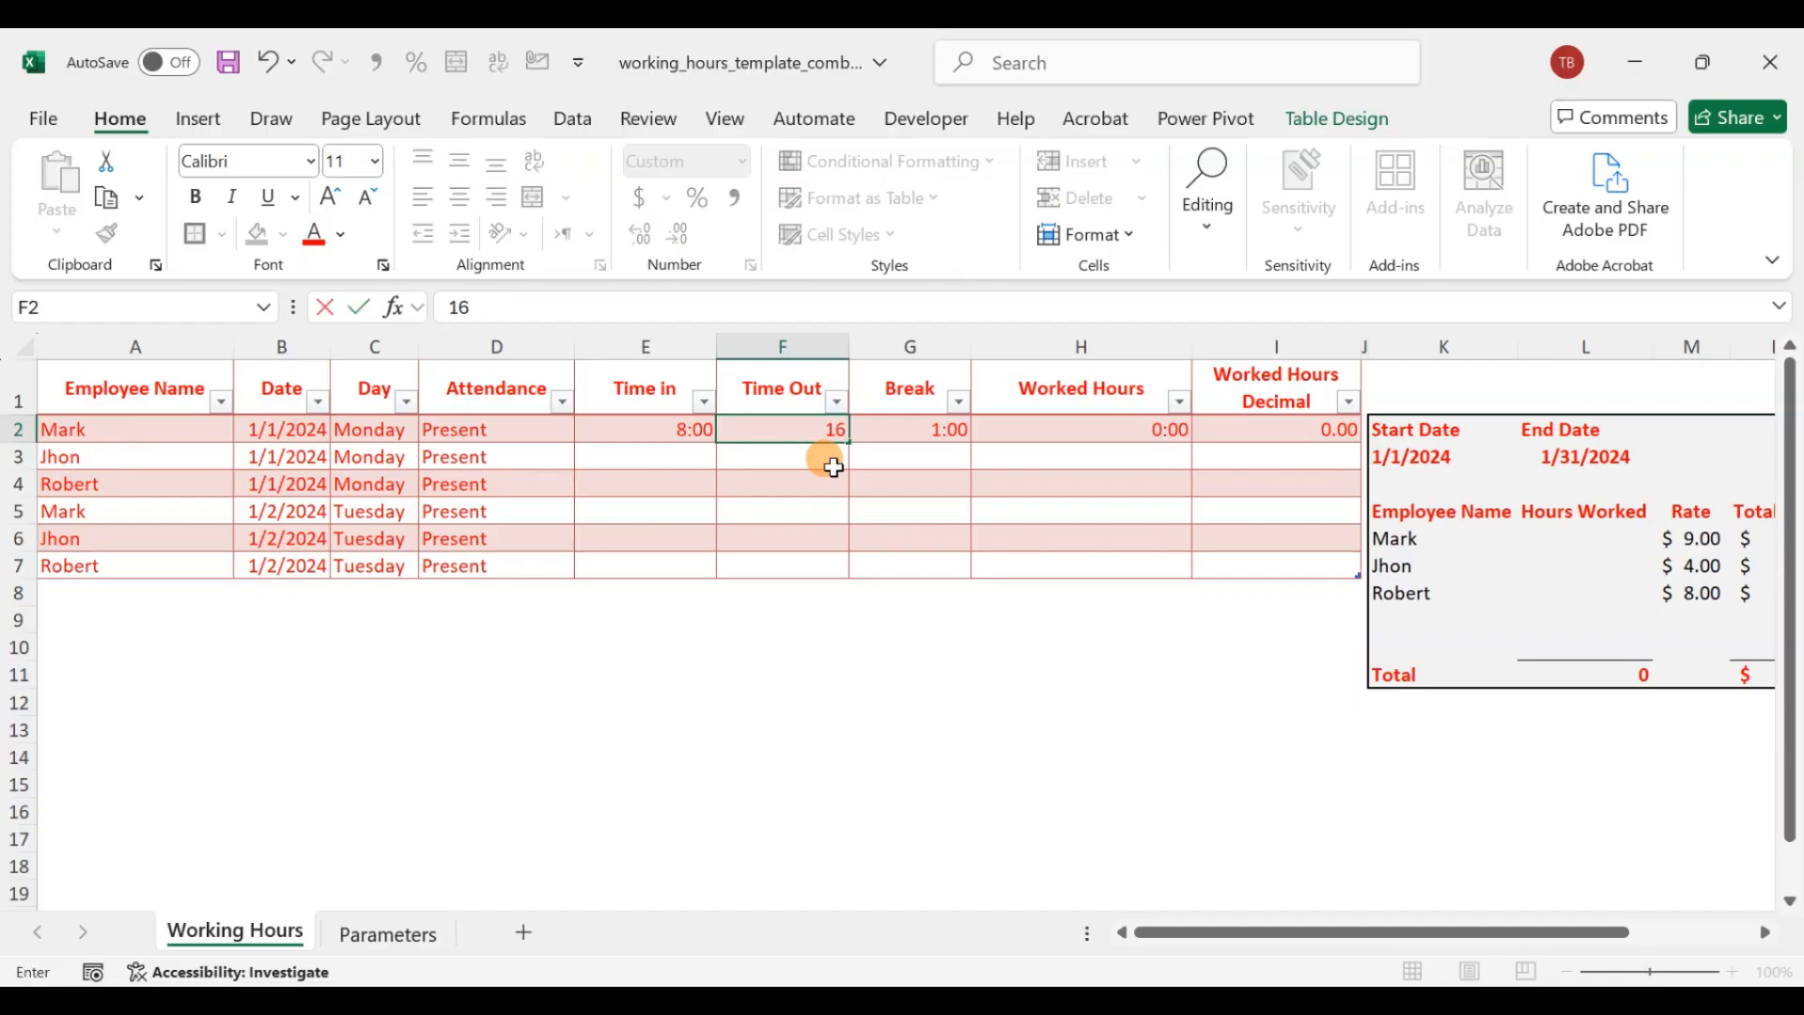
pyautogui.write(':30')
pyautogui.press('Return')
pyautogui.press('Up')
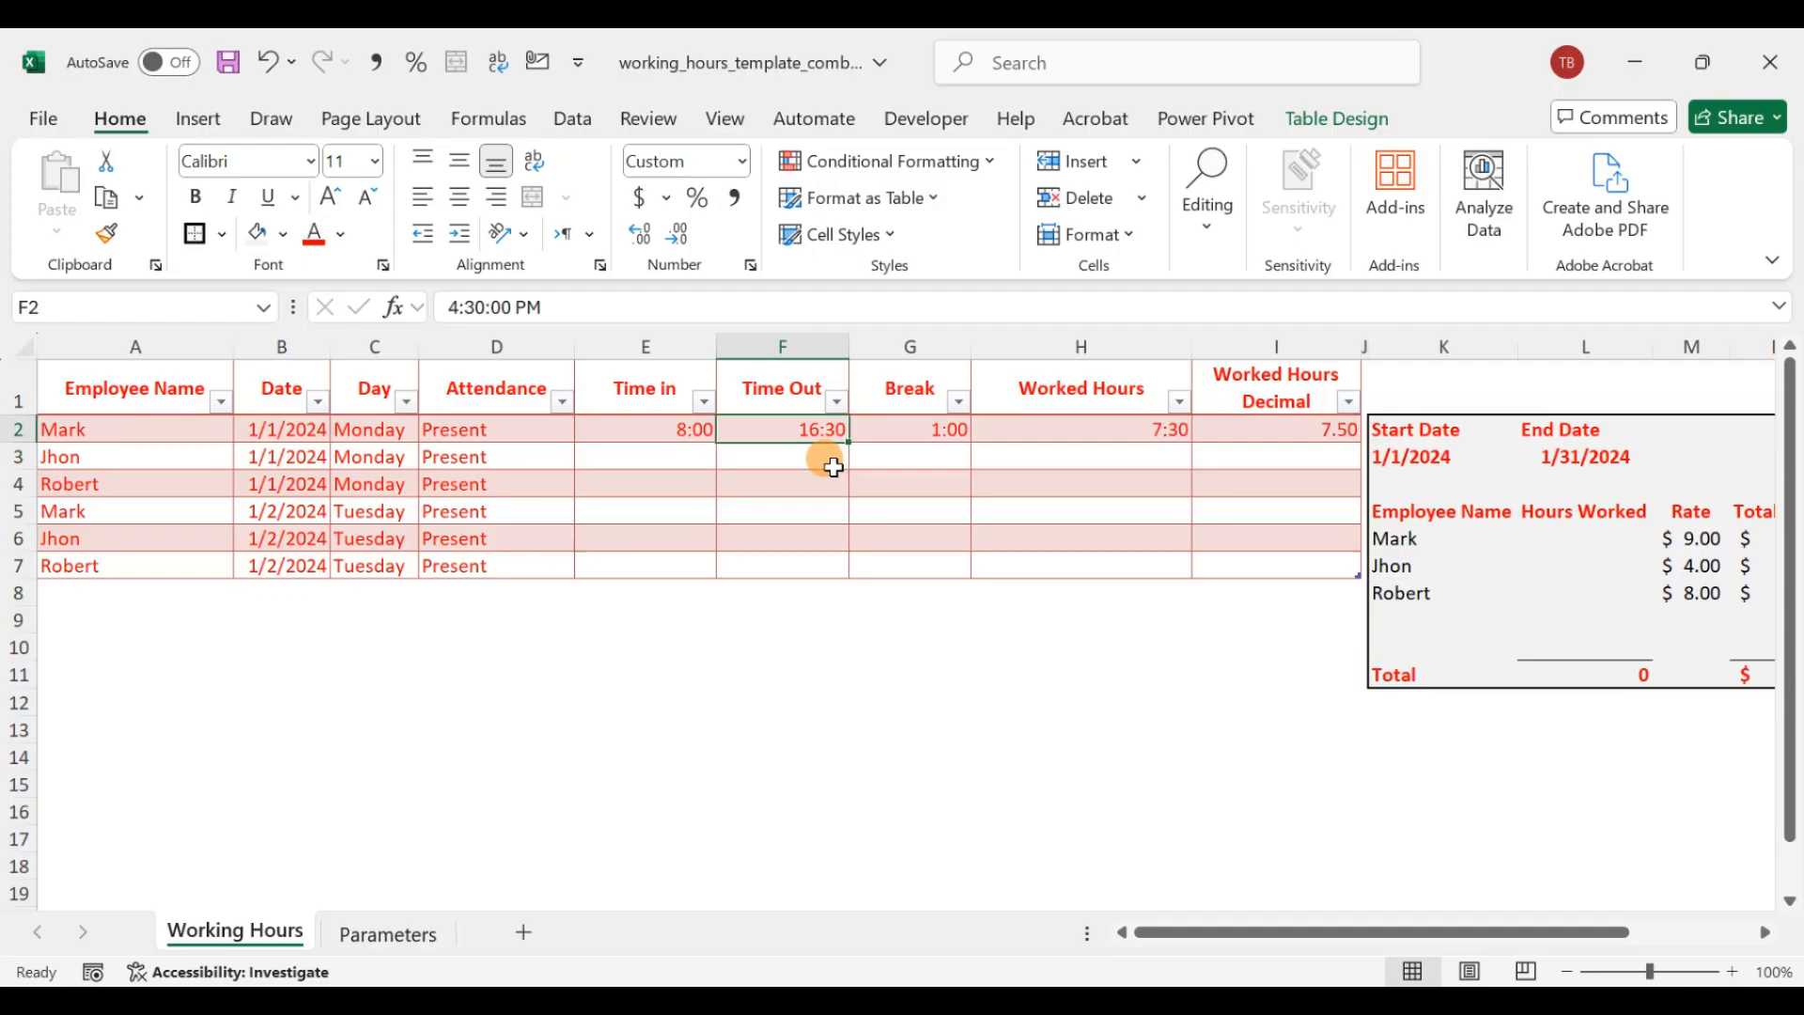
# - Compare the Worked Hours and Worked Hours Decimal results in H2 and I2 with the time entries in row 2
pyautogui.press('Right')
pyautogui.press('Right')
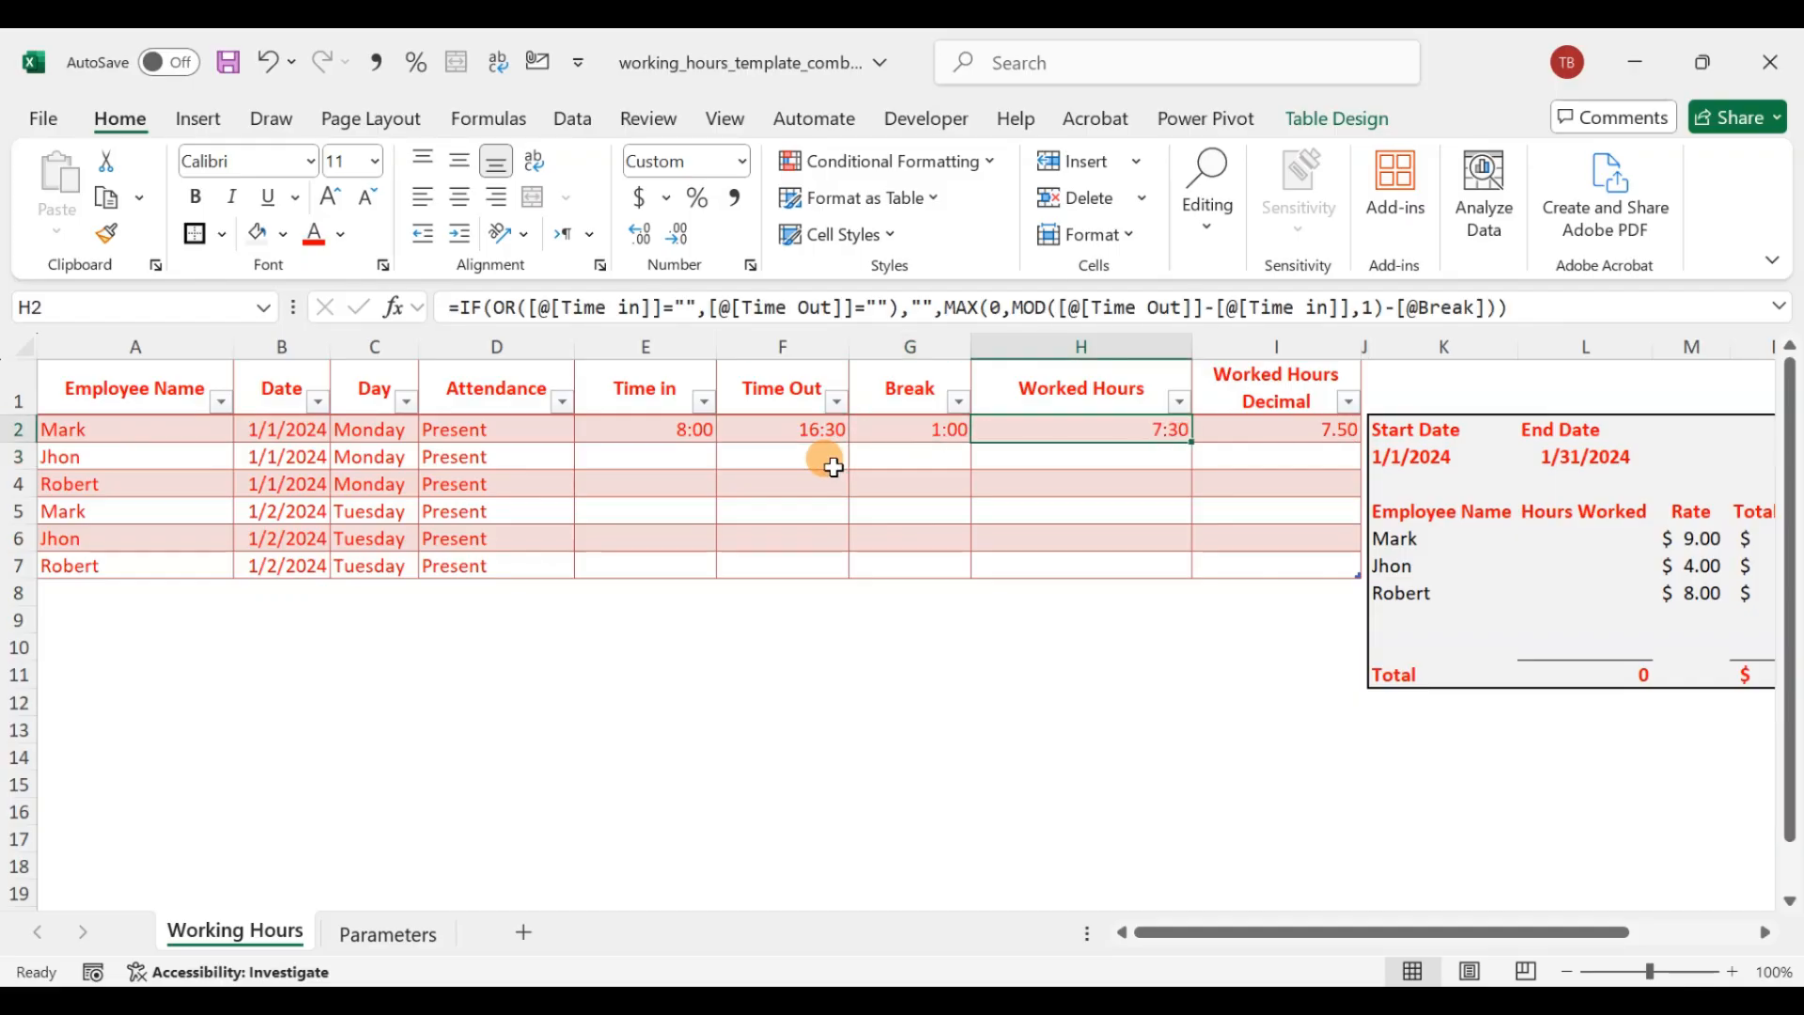
pyautogui.press('Right')
pyautogui.press('Left')
pyautogui.press('Right')
pyautogui.press('Right')
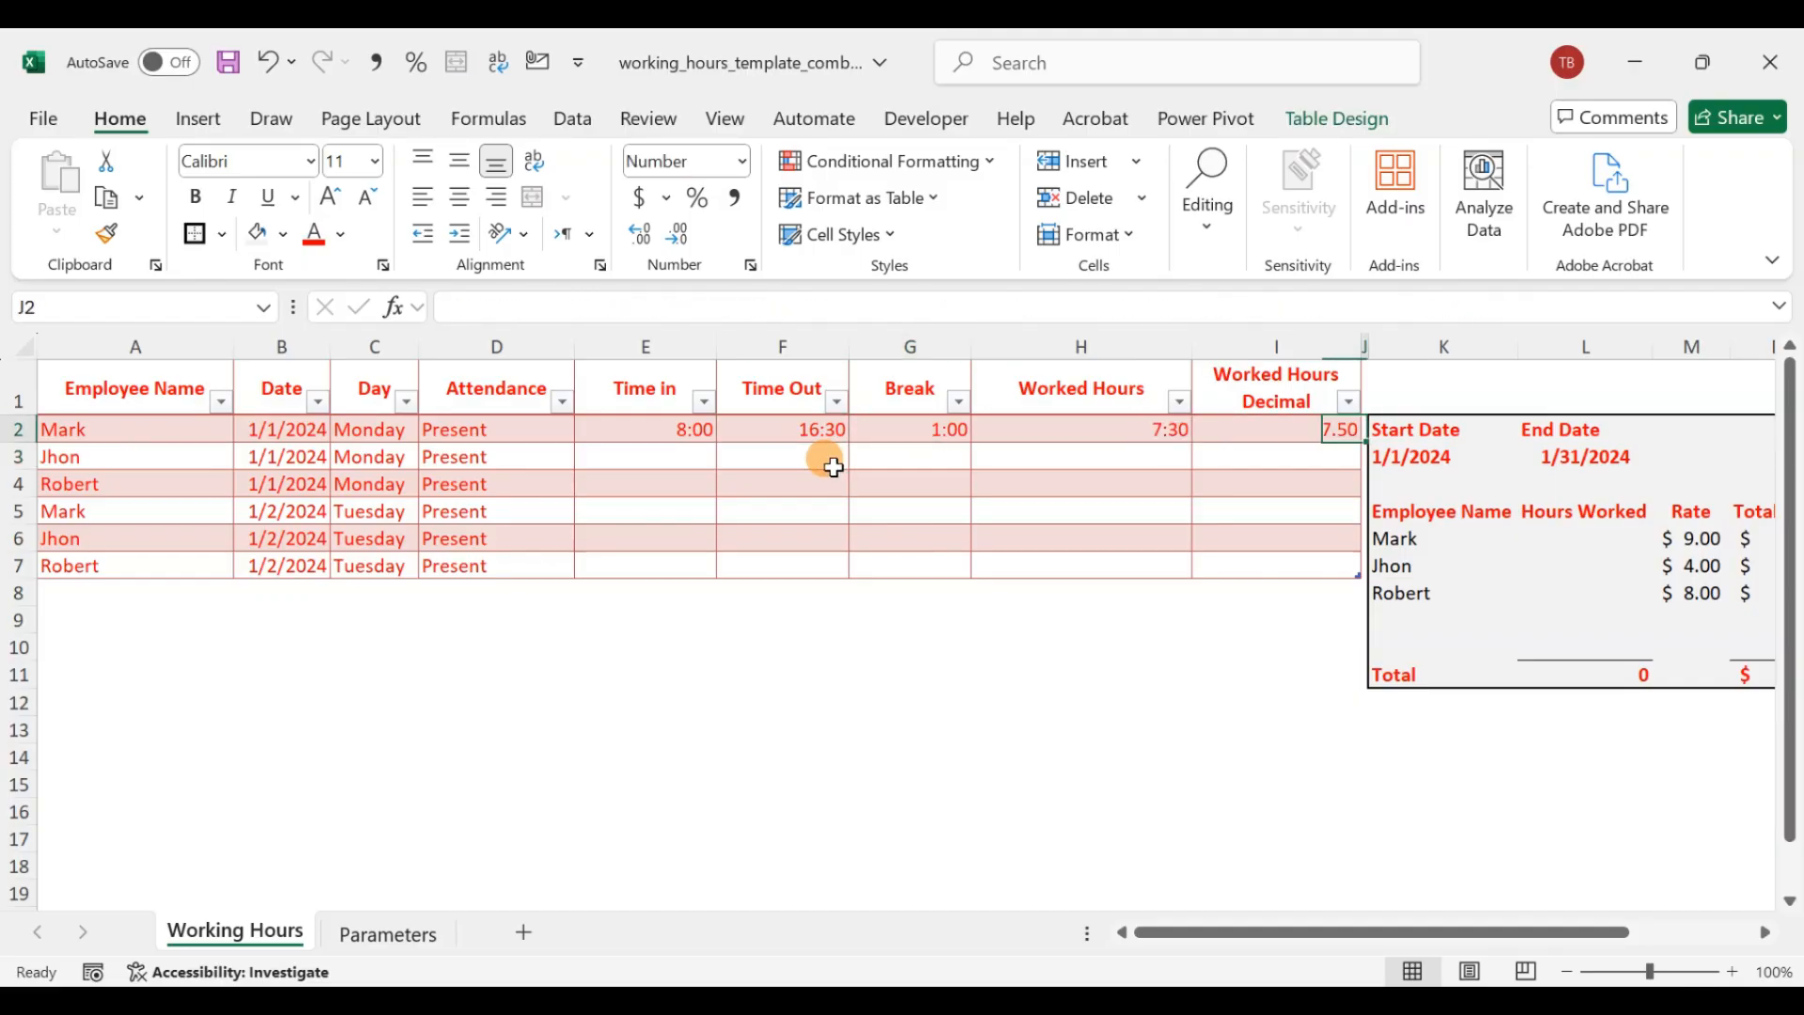
pyautogui.press('Left')
pyautogui.press('Left')
pyautogui.press('Right')
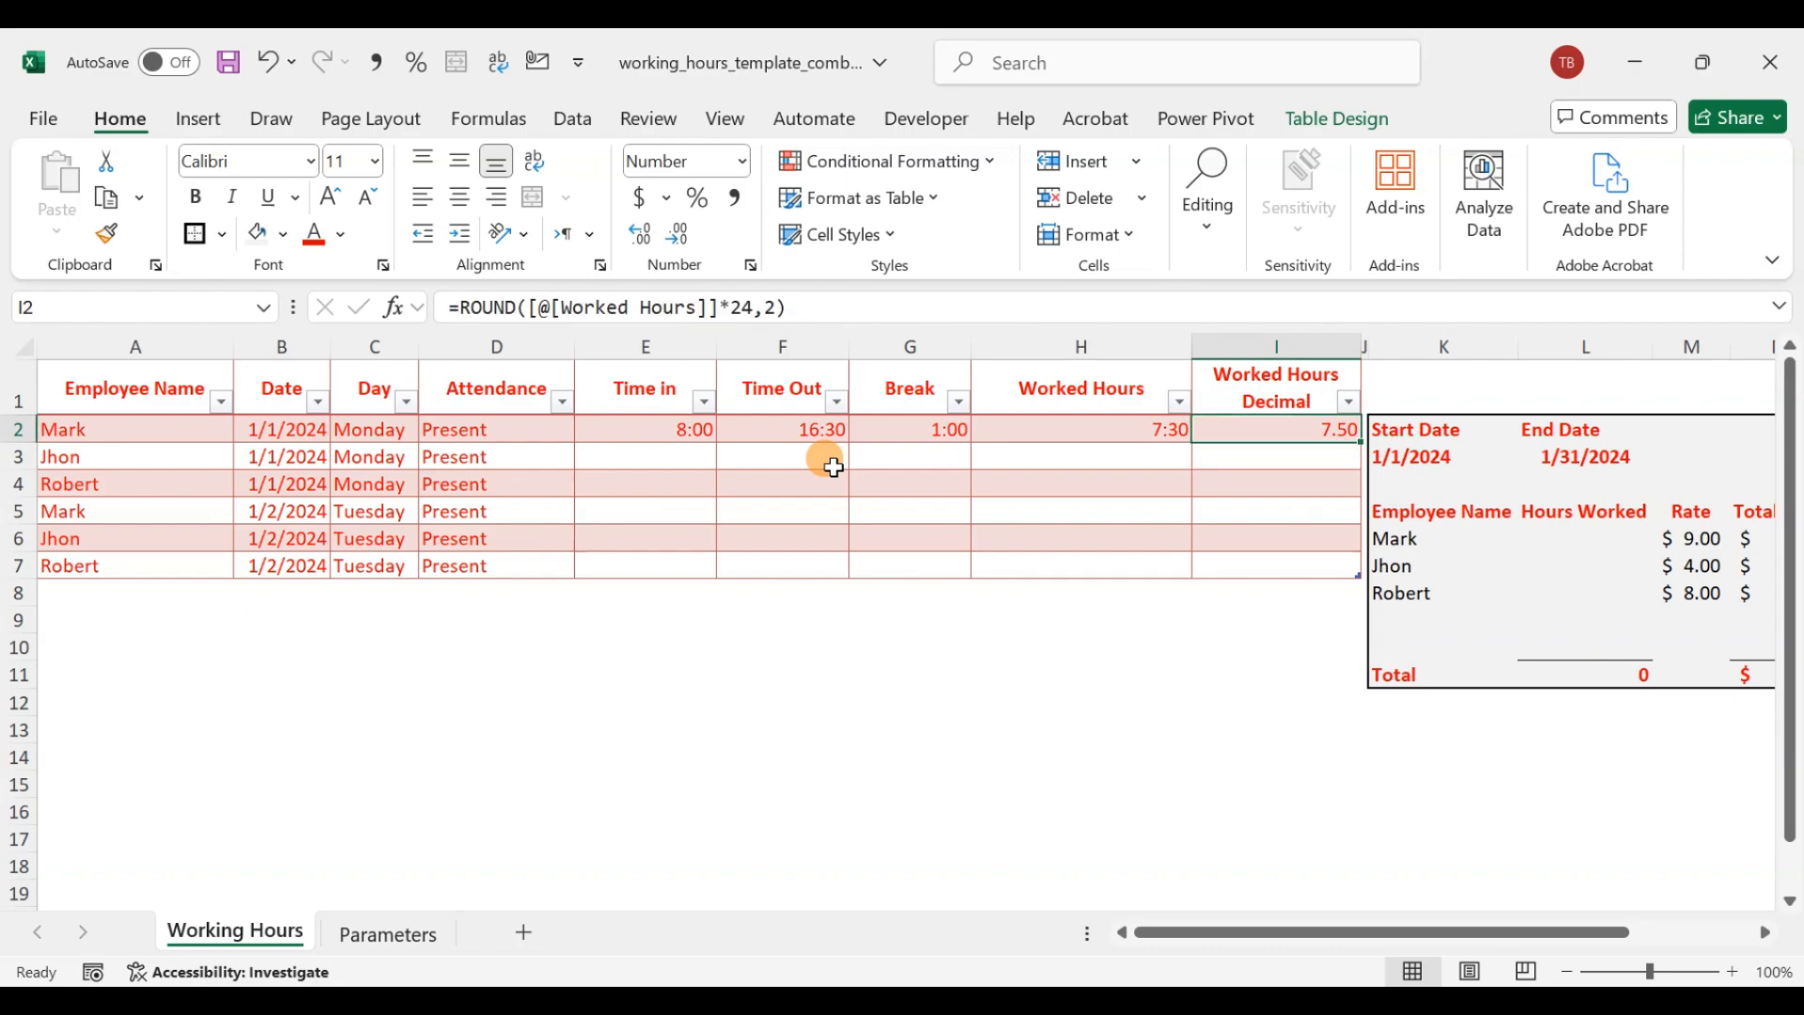
pyautogui.press('Left')
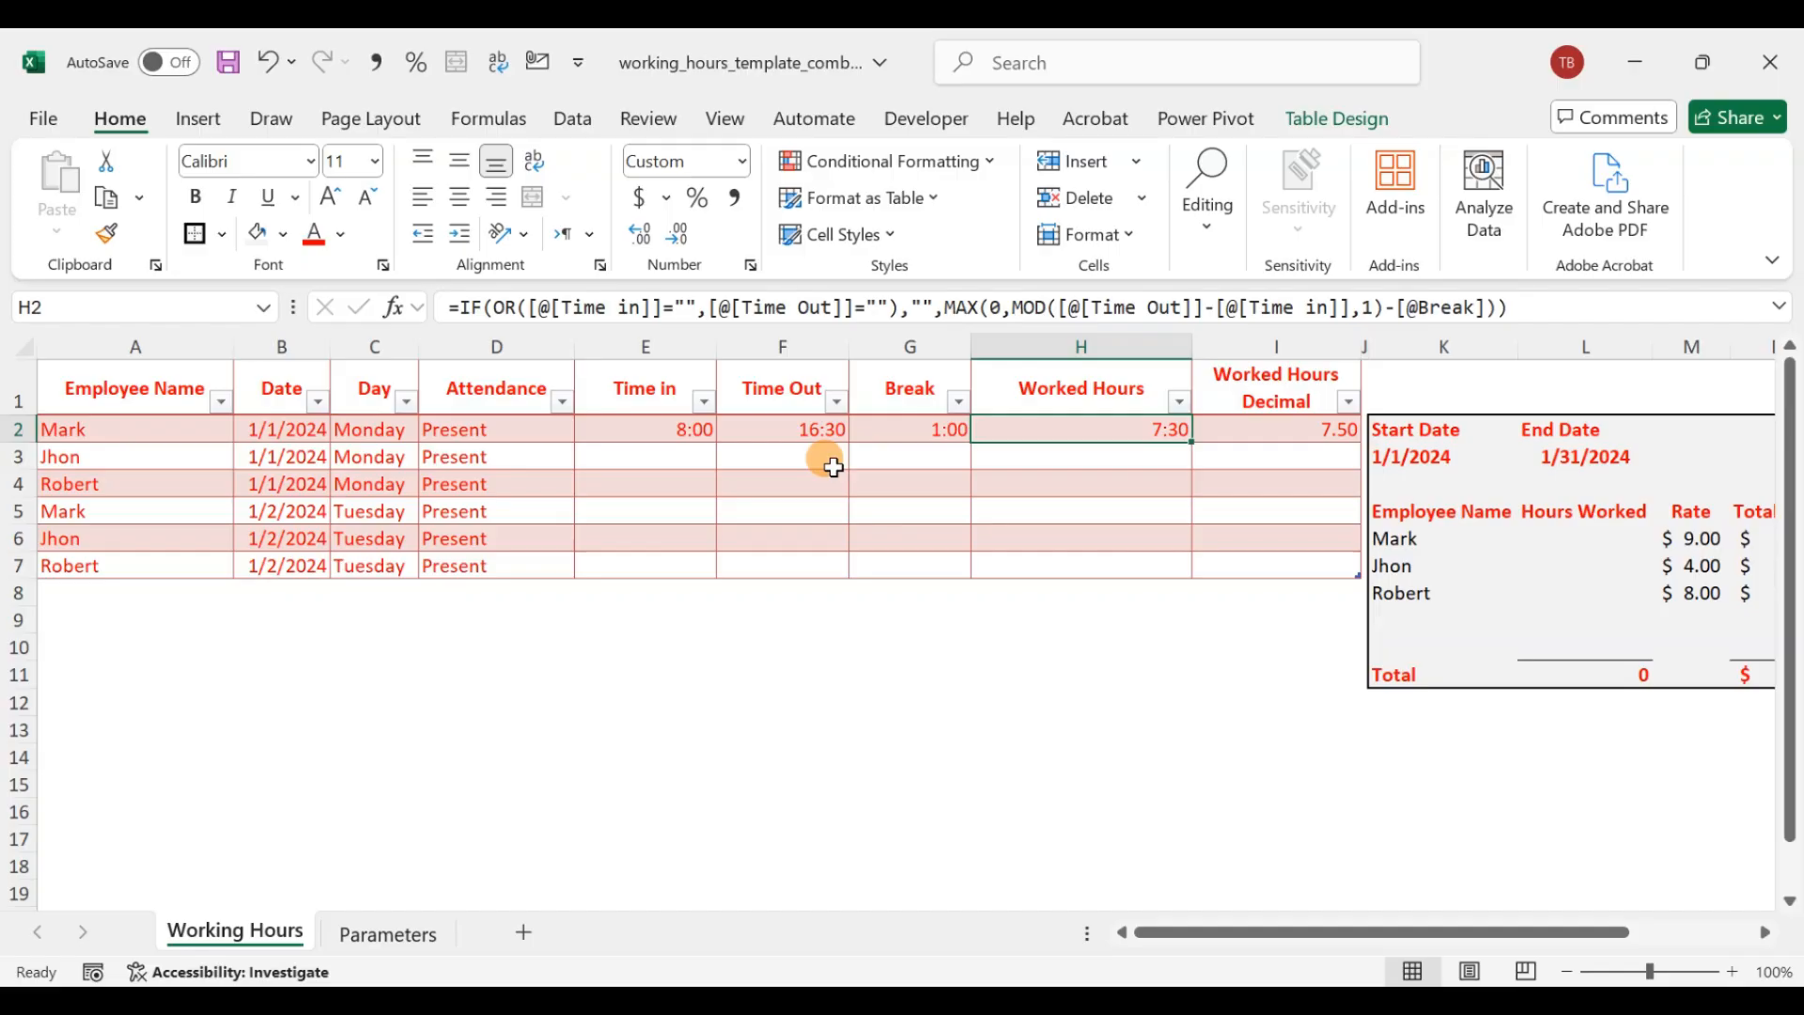
pyautogui.press('Right')
pyautogui.press('Left')
pyautogui.press('Left')
pyautogui.press('Left')
pyautogui.press('Left')
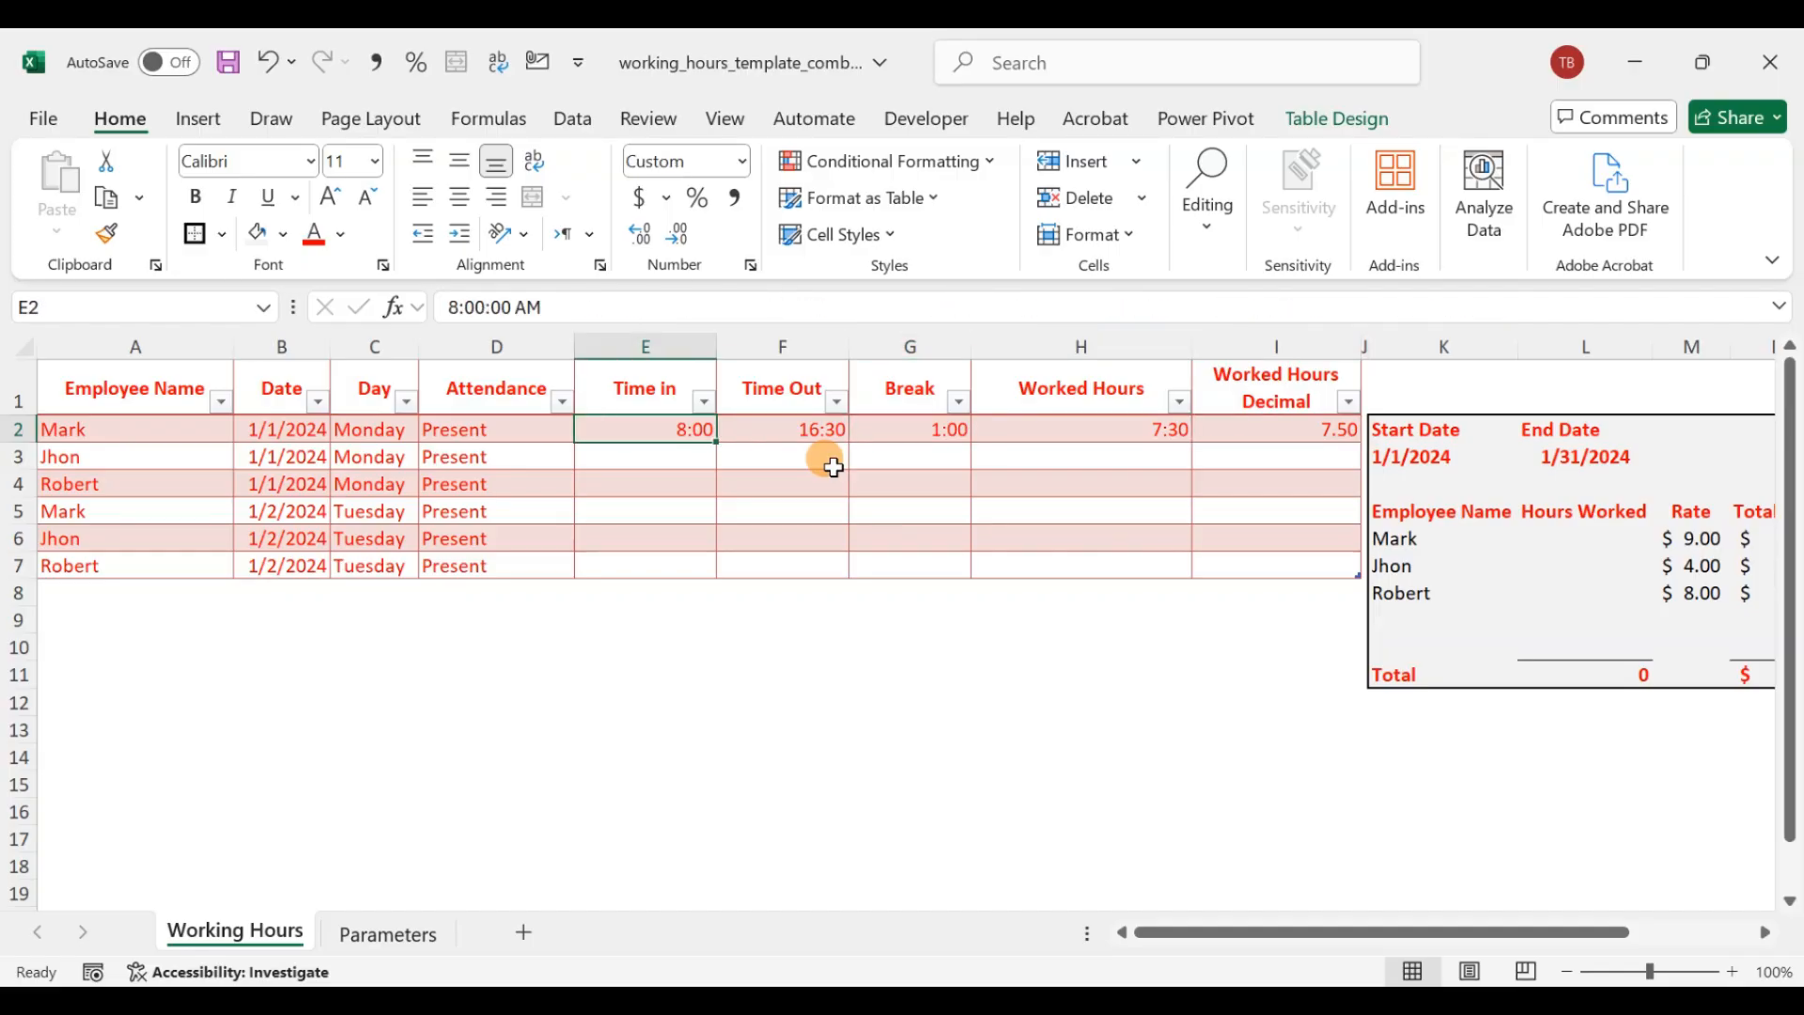
# - Fill the Worked Hours formula from H2 down through H7
pyautogui.press('Right')
pyautogui.press('Right')
pyautogui.press('Right')
pyautogui.hotkey('shift', 'Right')
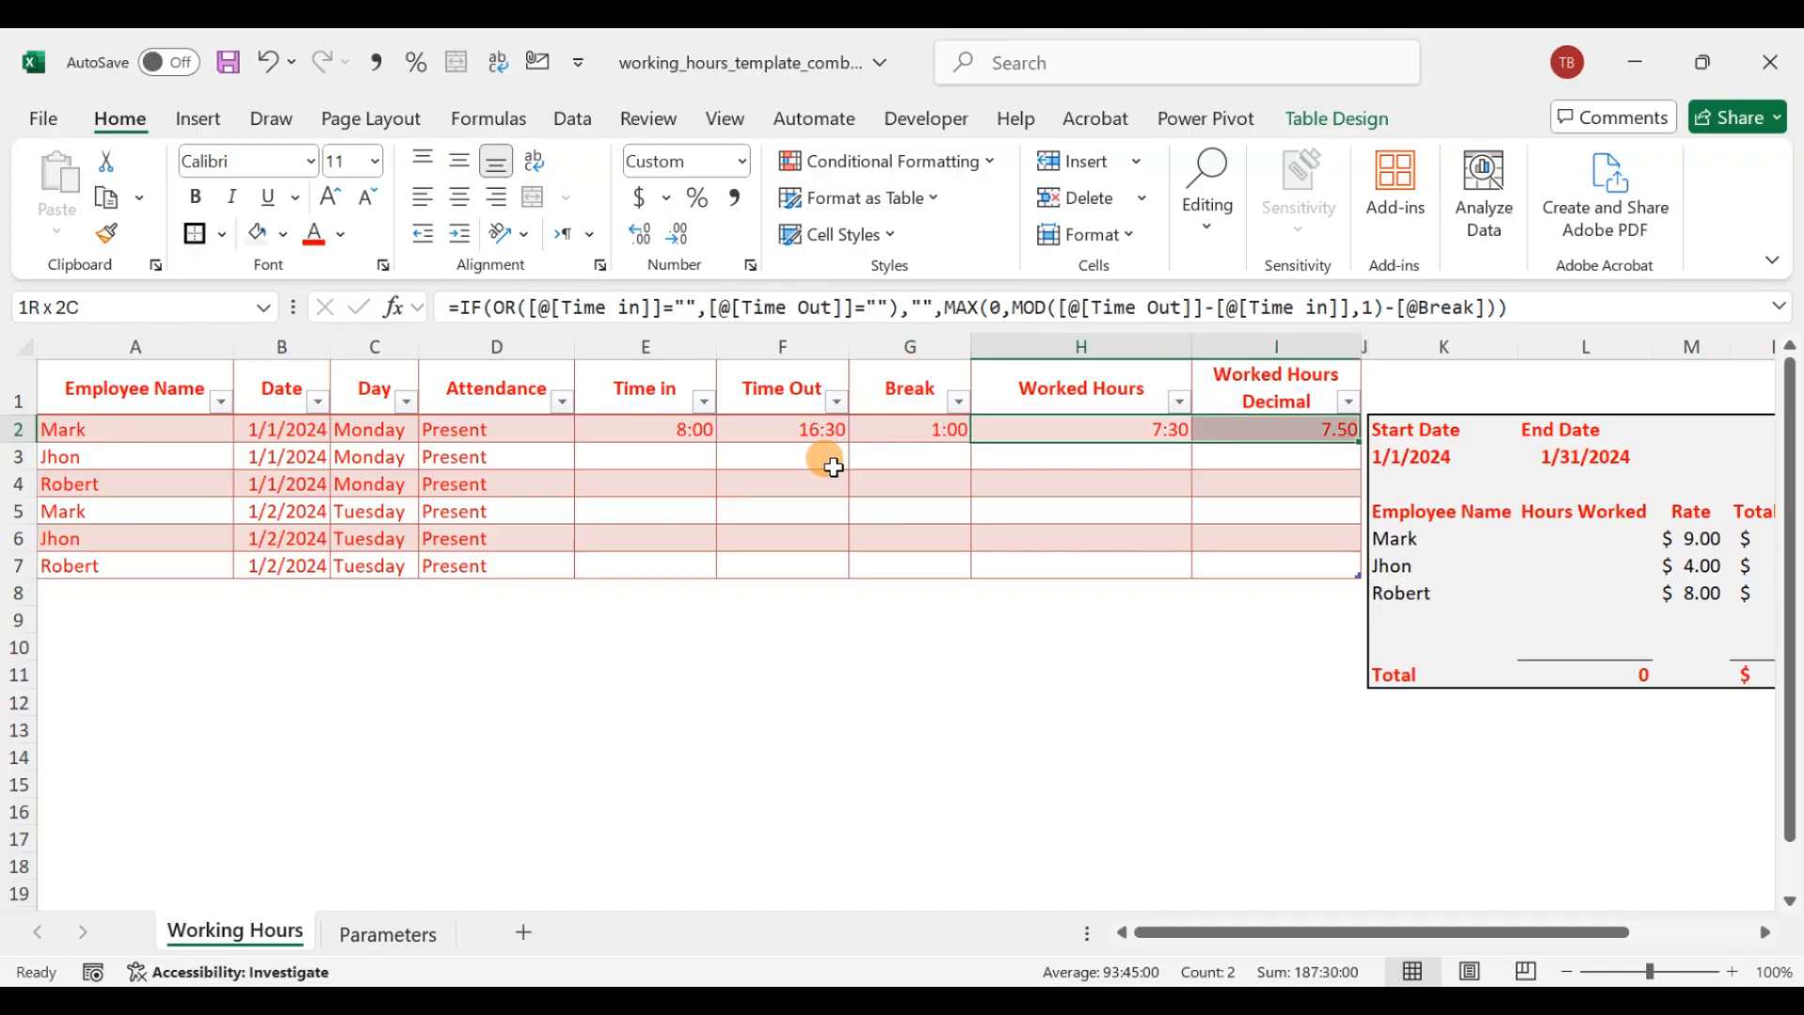
pyautogui.hotkey('shift', 'Left')
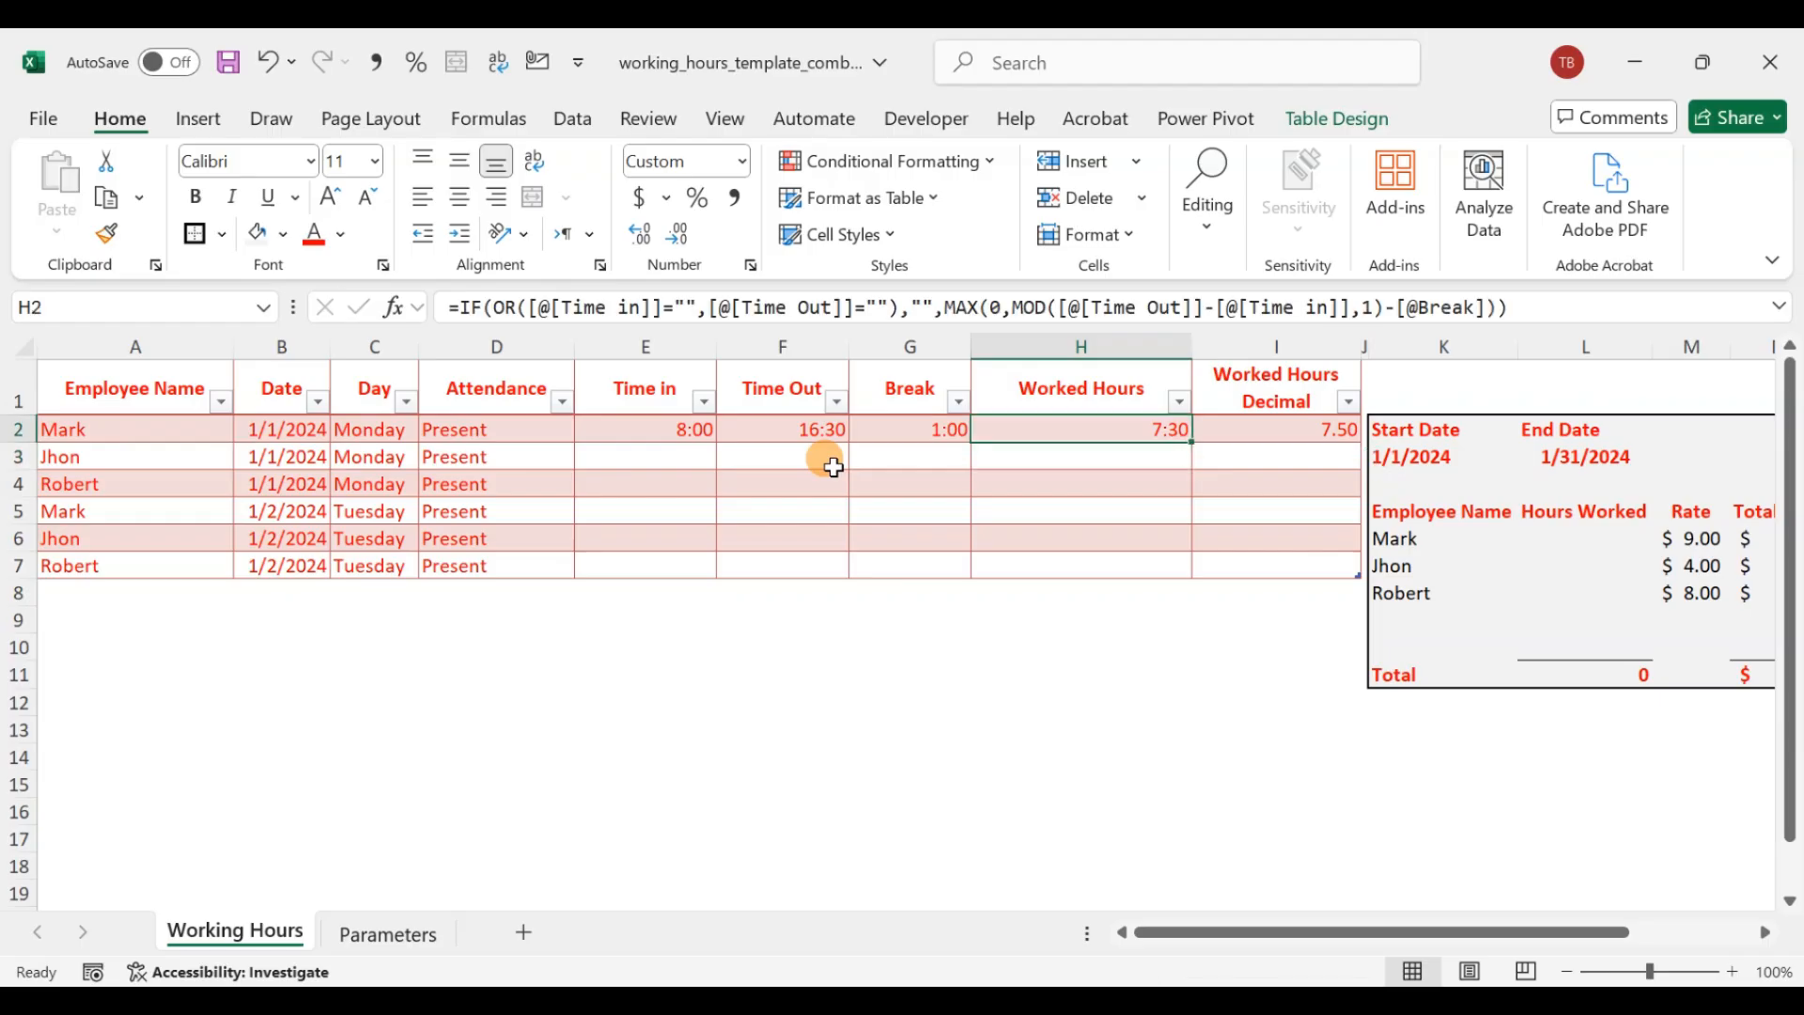
pyautogui.hotkey('shift', 'Down')
pyautogui.hotkey('shift', 'Down')
pyautogui.hotkey('shift', 'Down')
pyautogui.hotkey('shift', 'Down')
pyautogui.hotkey('shift', 'Down')
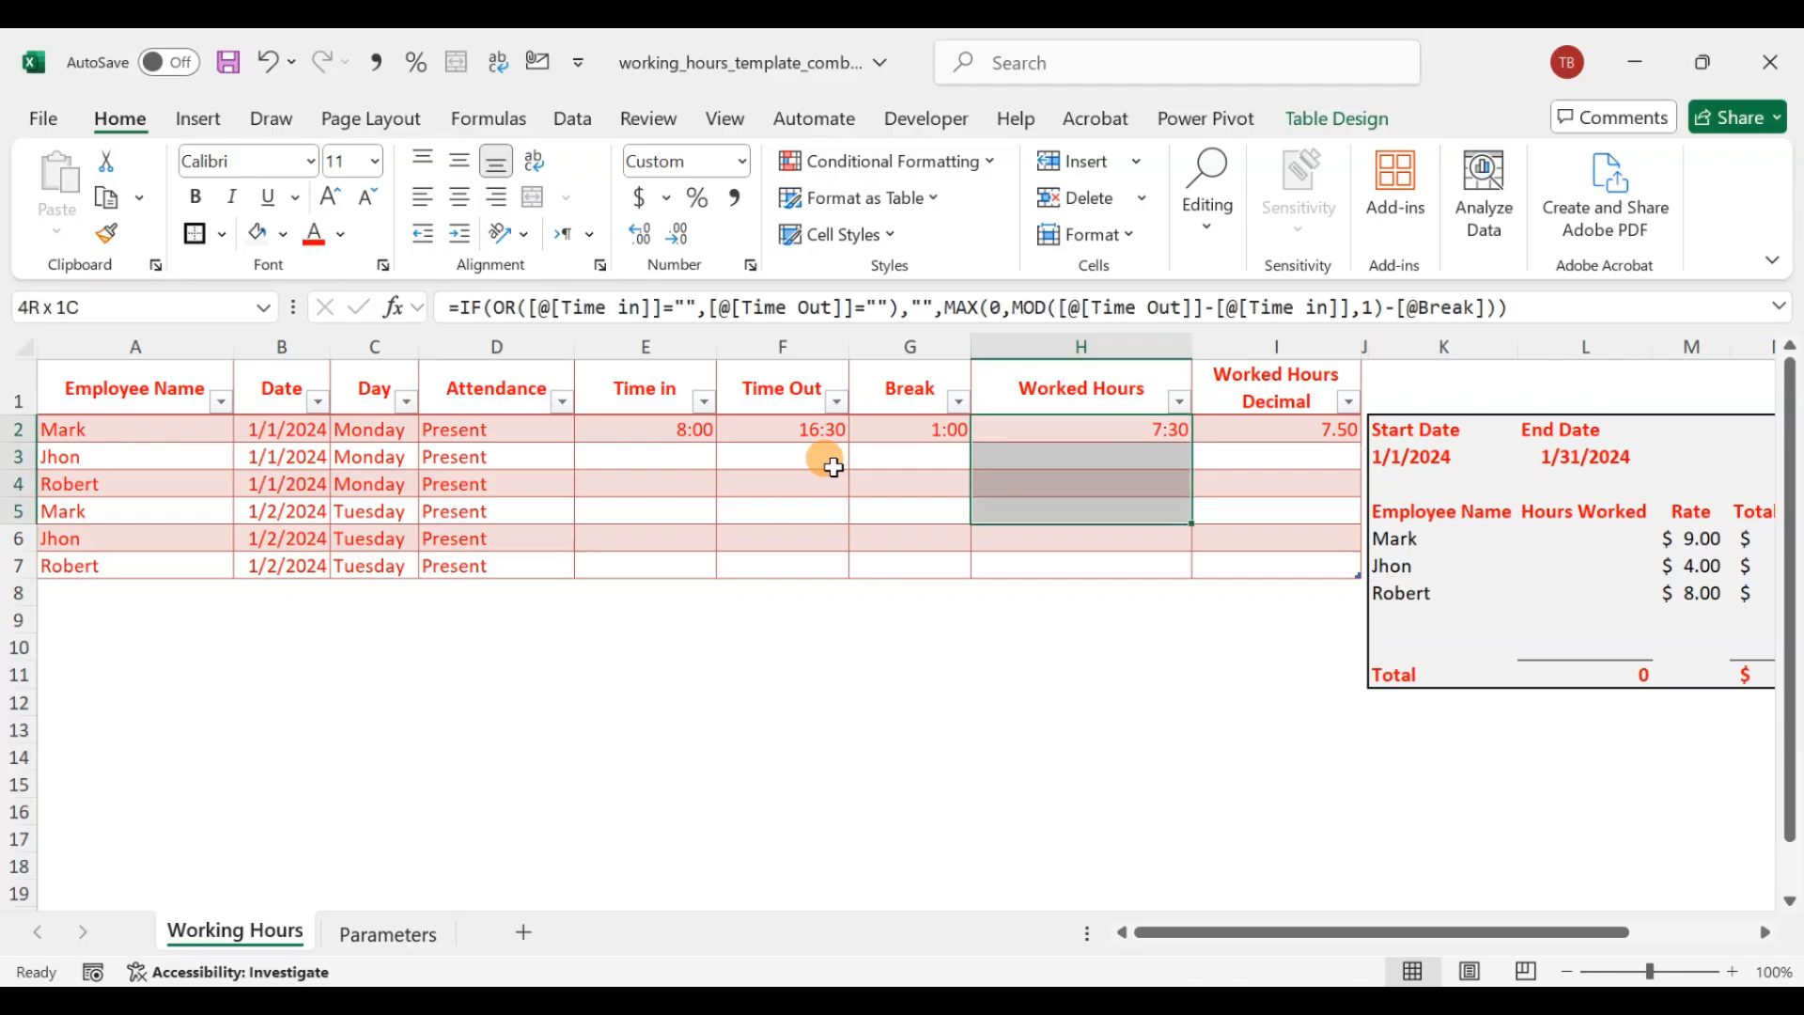
pyautogui.hotkey('ctrl', 'd')
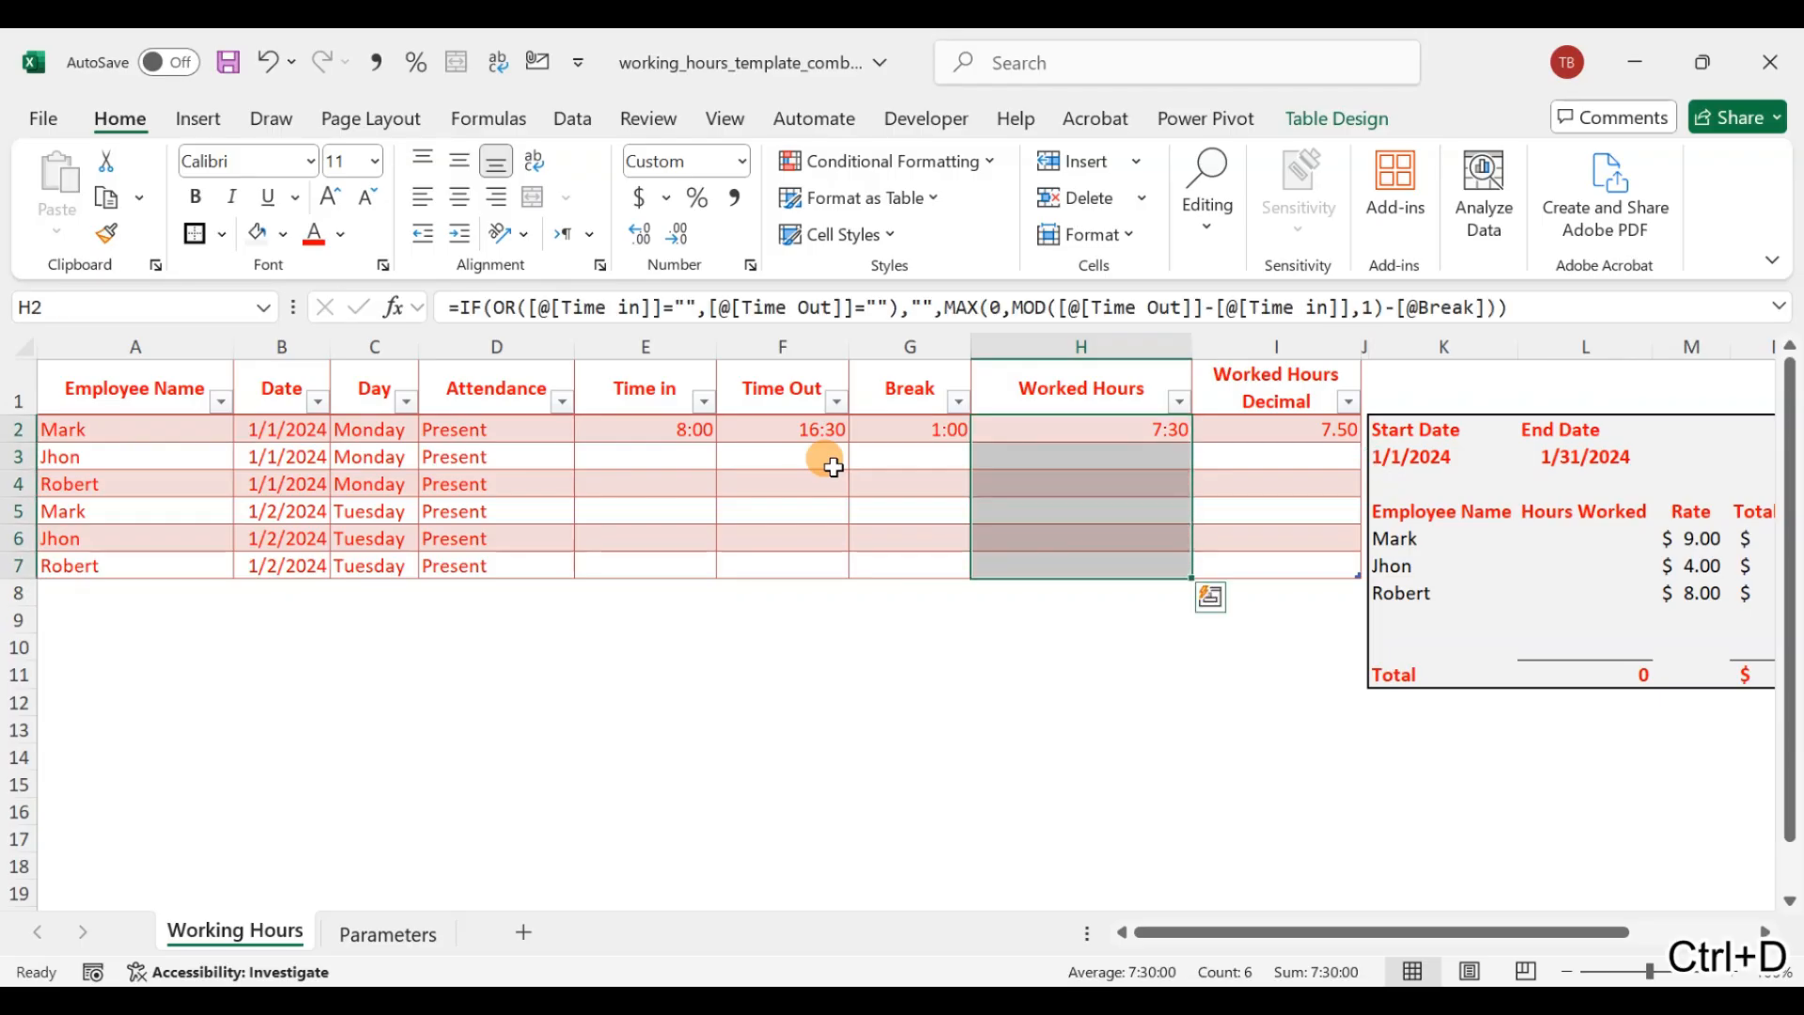
# - Fill the Worked Hours Decimal formula from I2 down through I7
pyautogui.press('Right')
pyautogui.hotkey('ctrl', 'd')
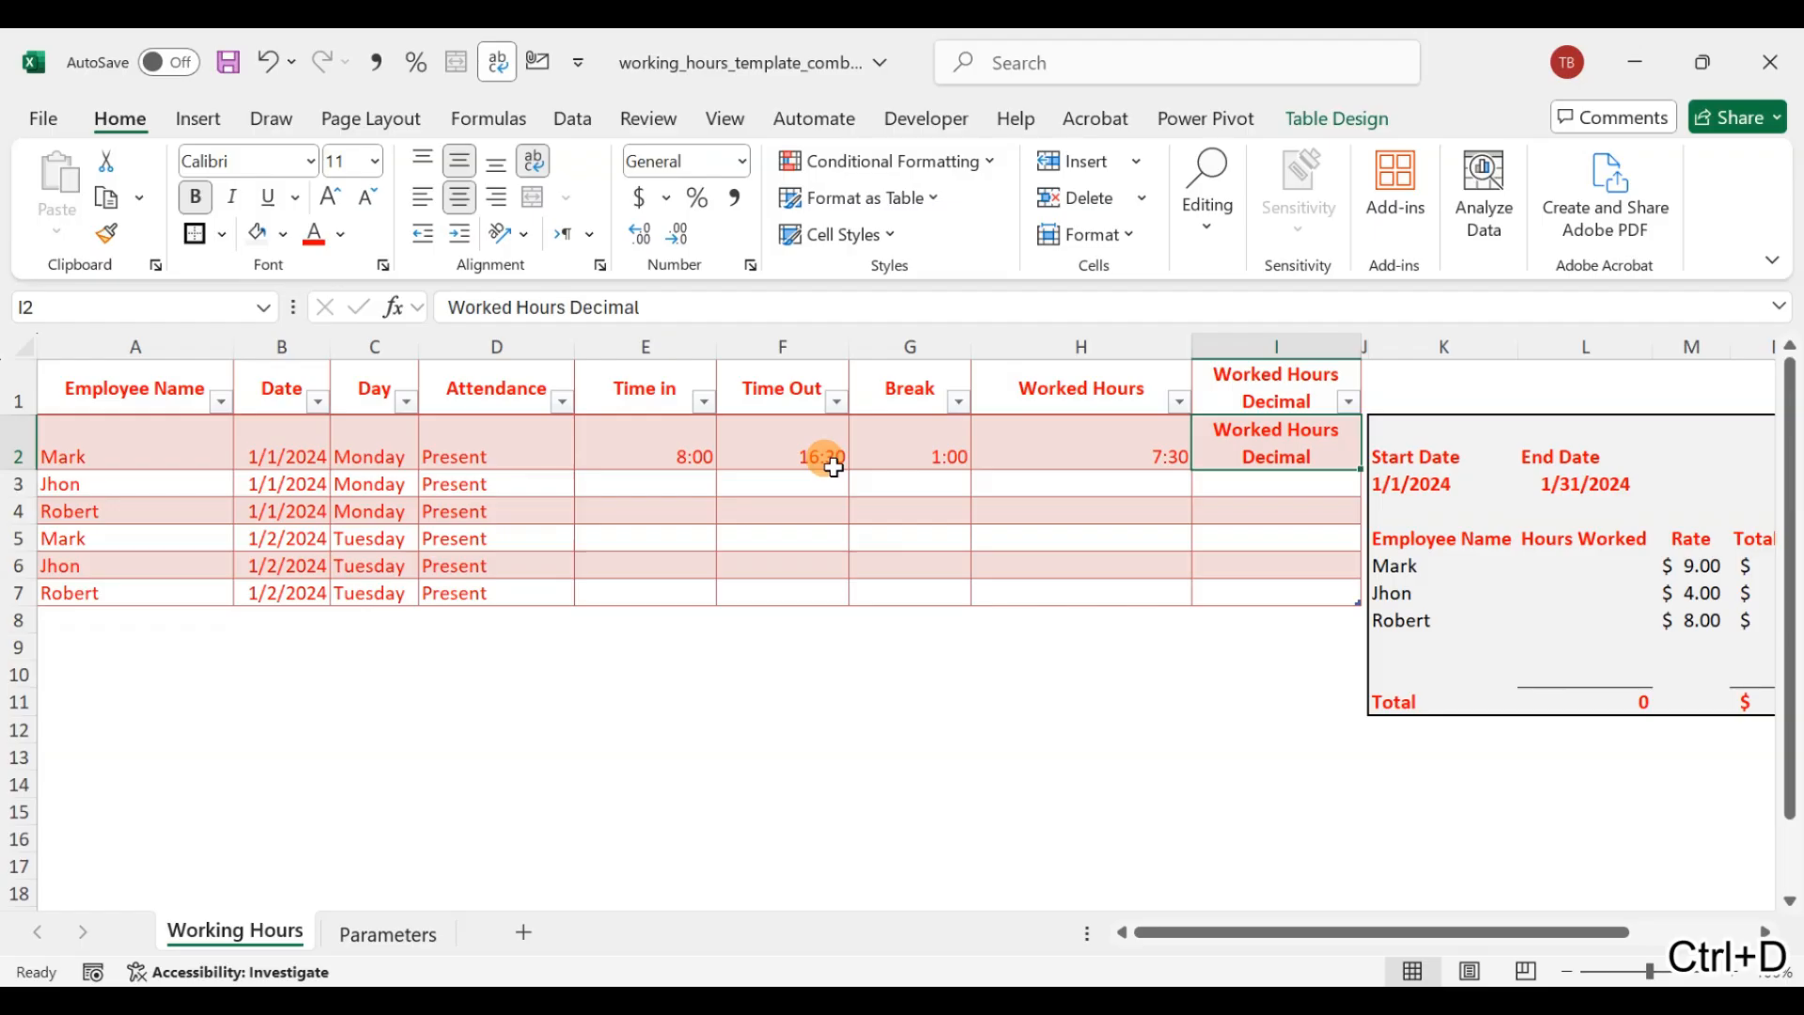
pyautogui.hotkey('ctrl', 'z')
pyautogui.hotkey('shift', 'Down')
pyautogui.hotkey('shift', 'Down')
pyautogui.hotkey('shift', 'Down')
pyautogui.hotkey('shift', 'Down')
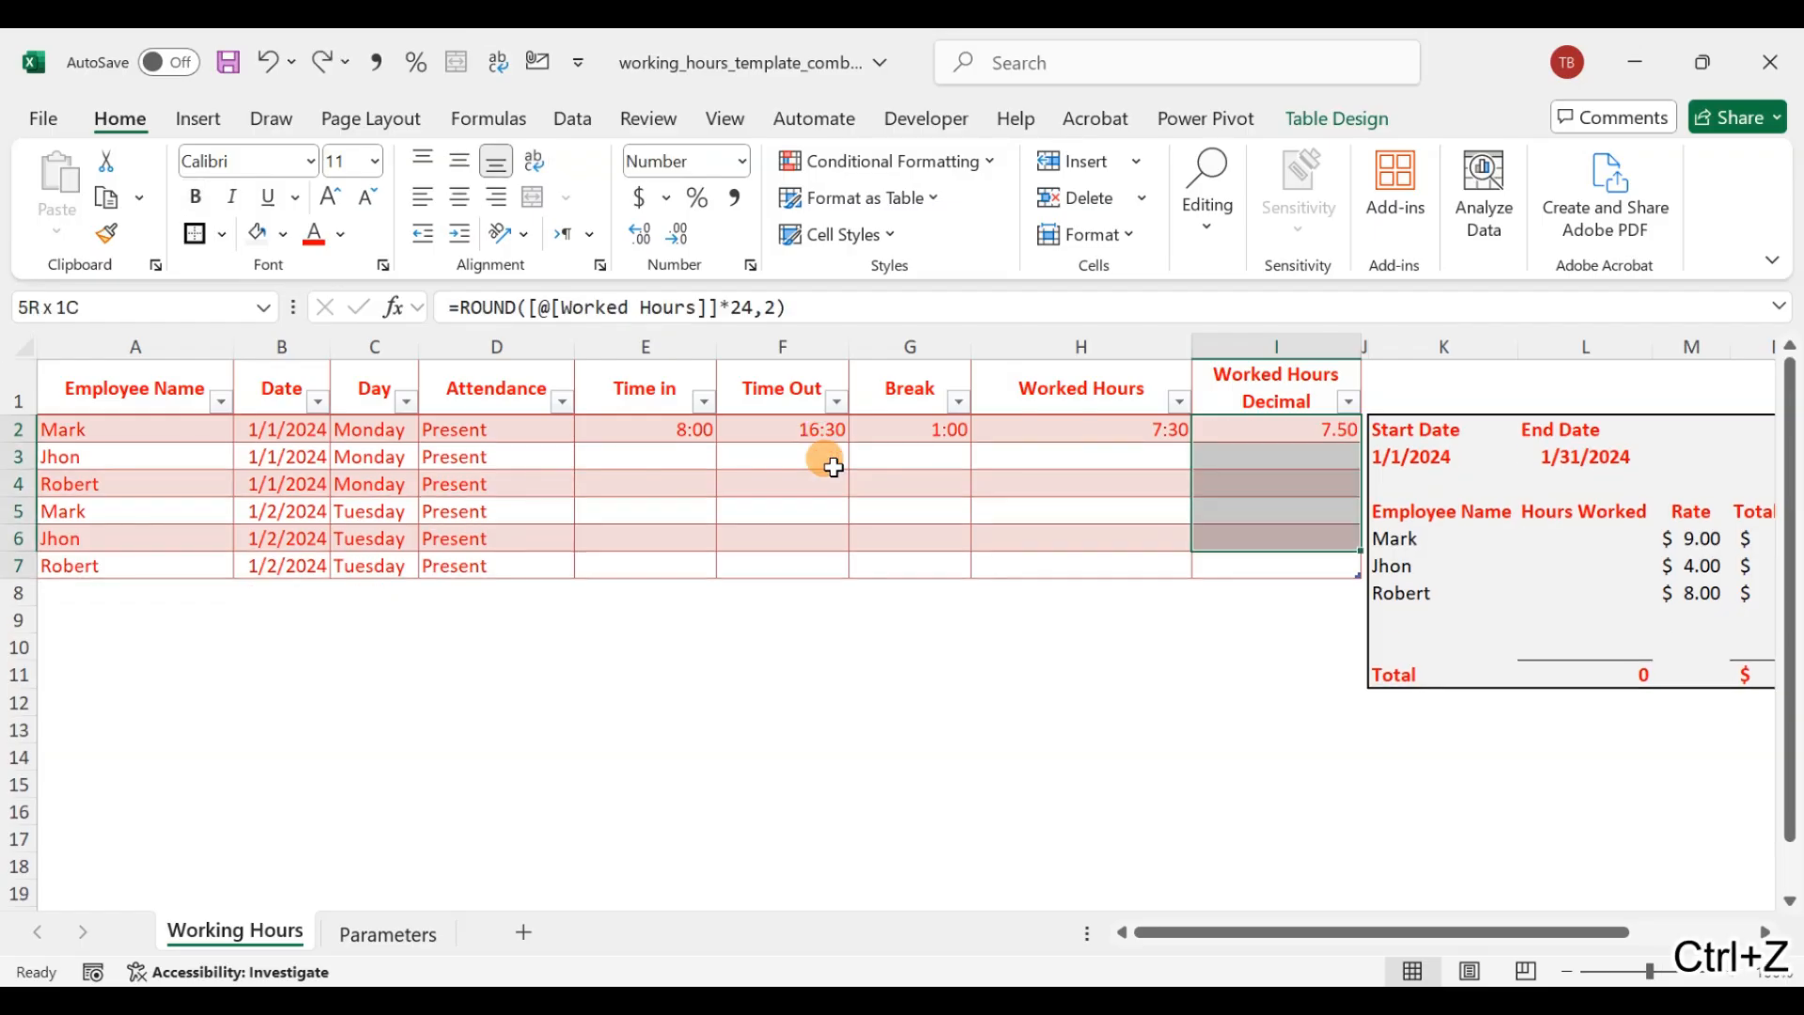
pyautogui.hotkey('shift', 'Down')
pyautogui.hotkey('ctrl', 'd')
pyautogui.press('Down')
pyautogui.press('Down')
pyautogui.press('Up')
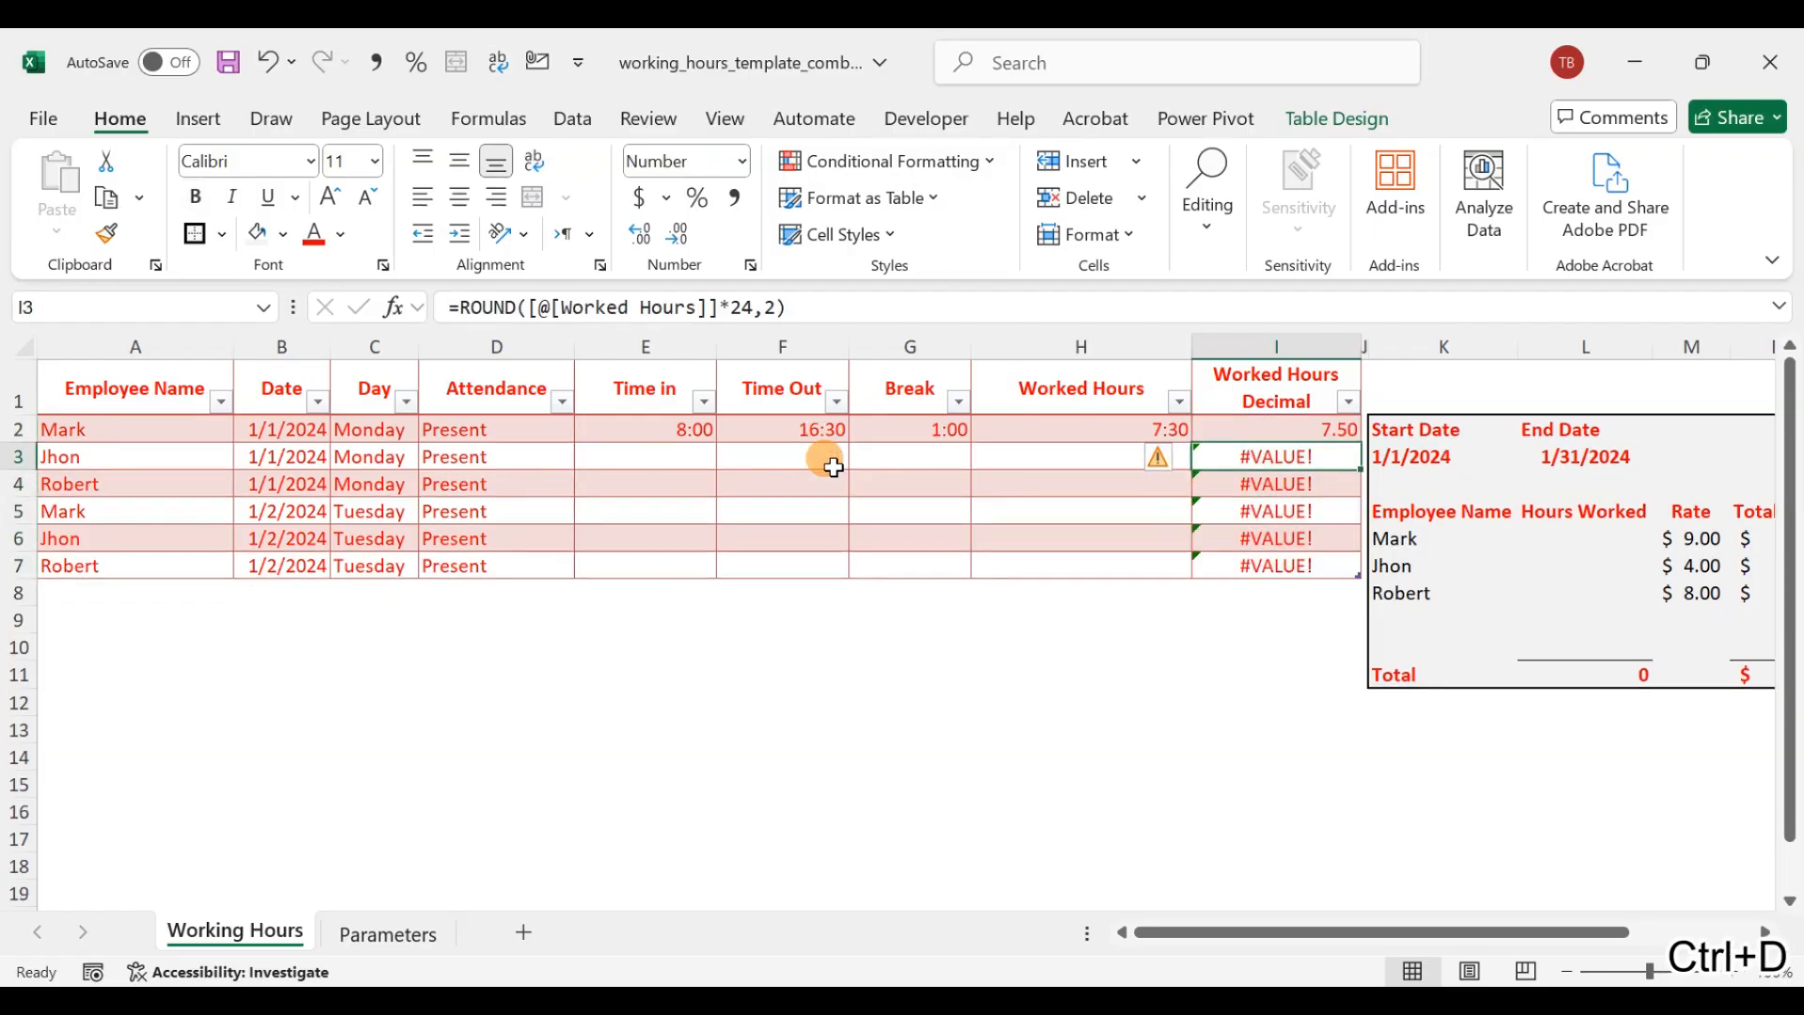
# - Wrap the Worked Hours Decimal formula in I2 in an IF that returns "" when Worked Hours is "", otherwise the existing ROUND calculation
pyautogui.press('Up')
pyautogui.press('Down')
pyautogui.press('Up')
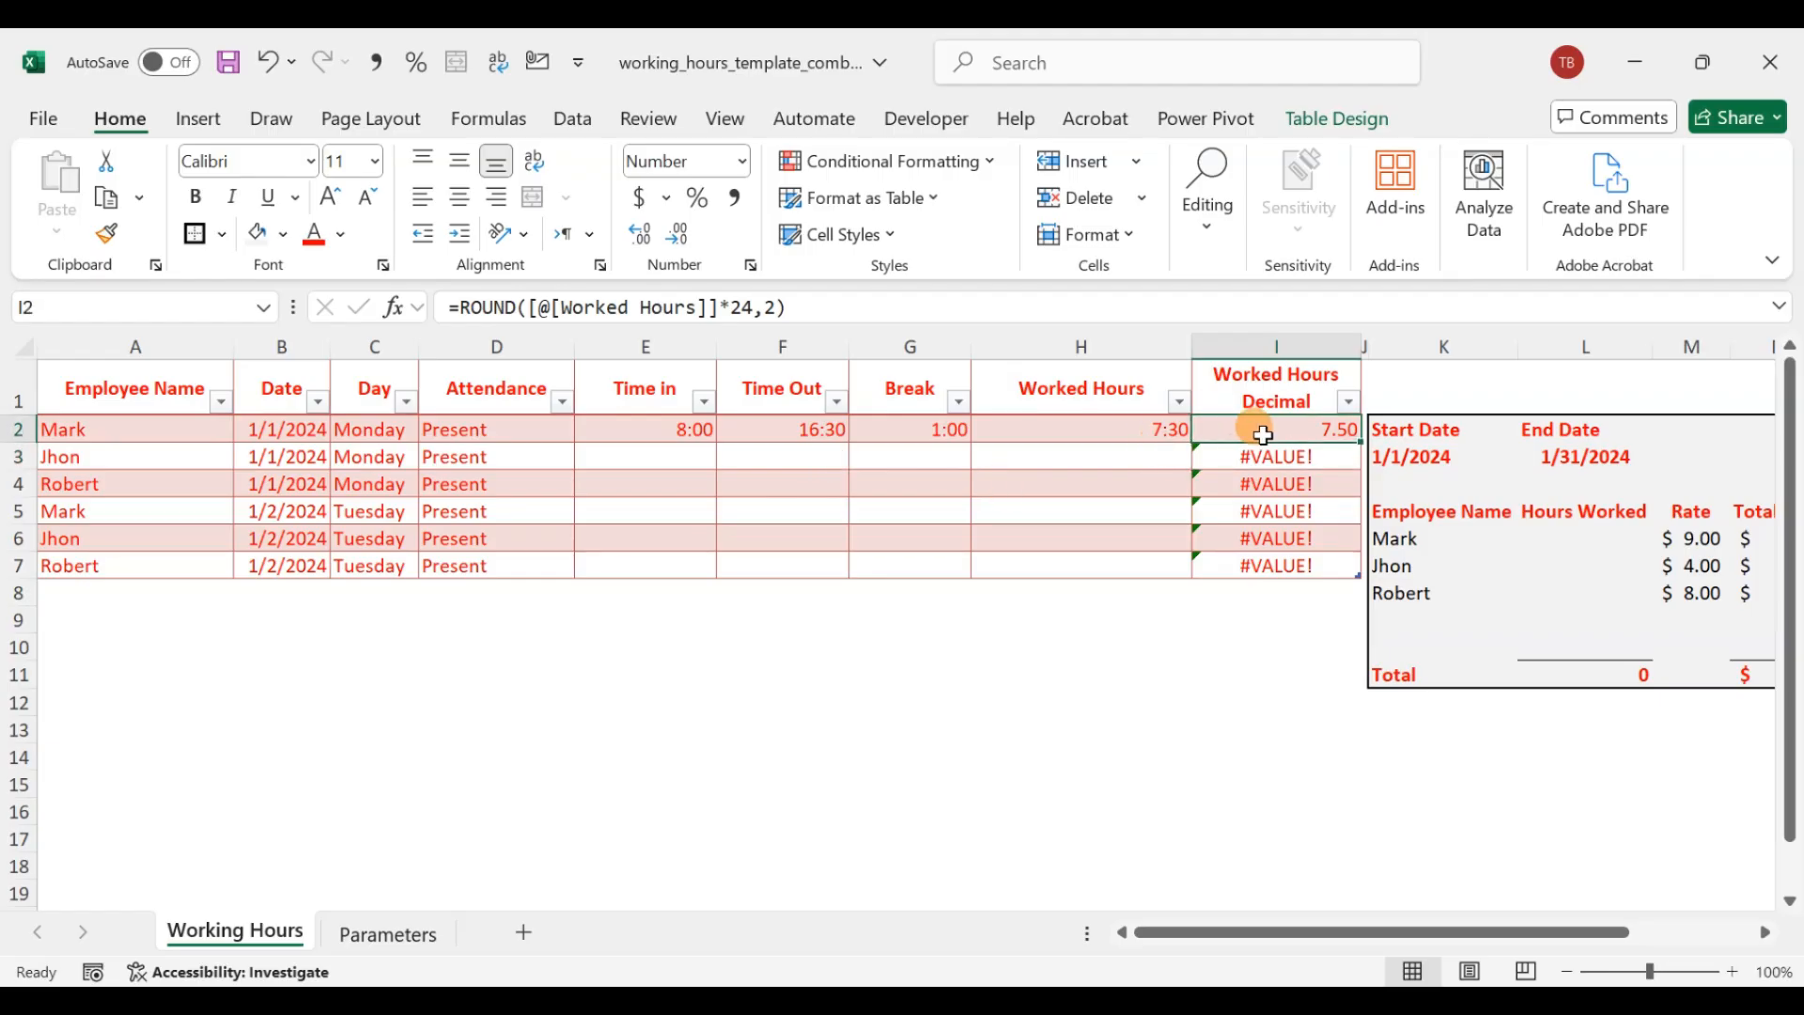
pyautogui.click(464, 305)
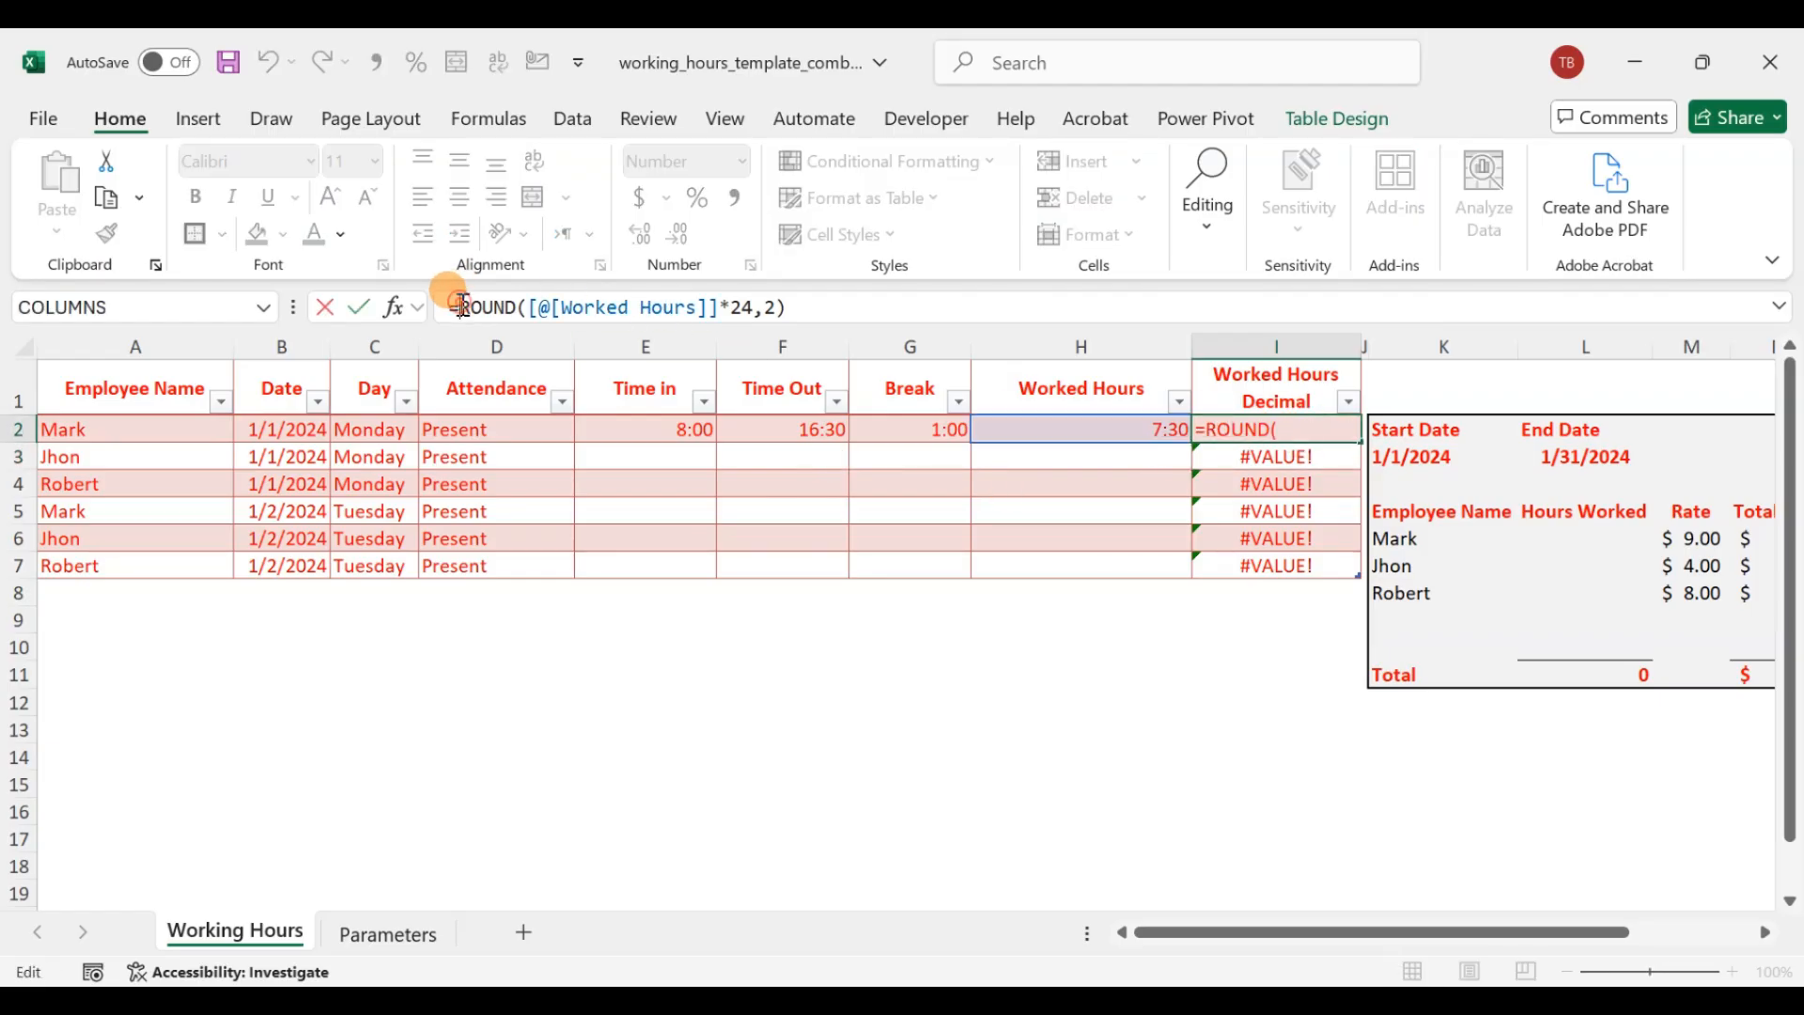
pyautogui.write('IF(')
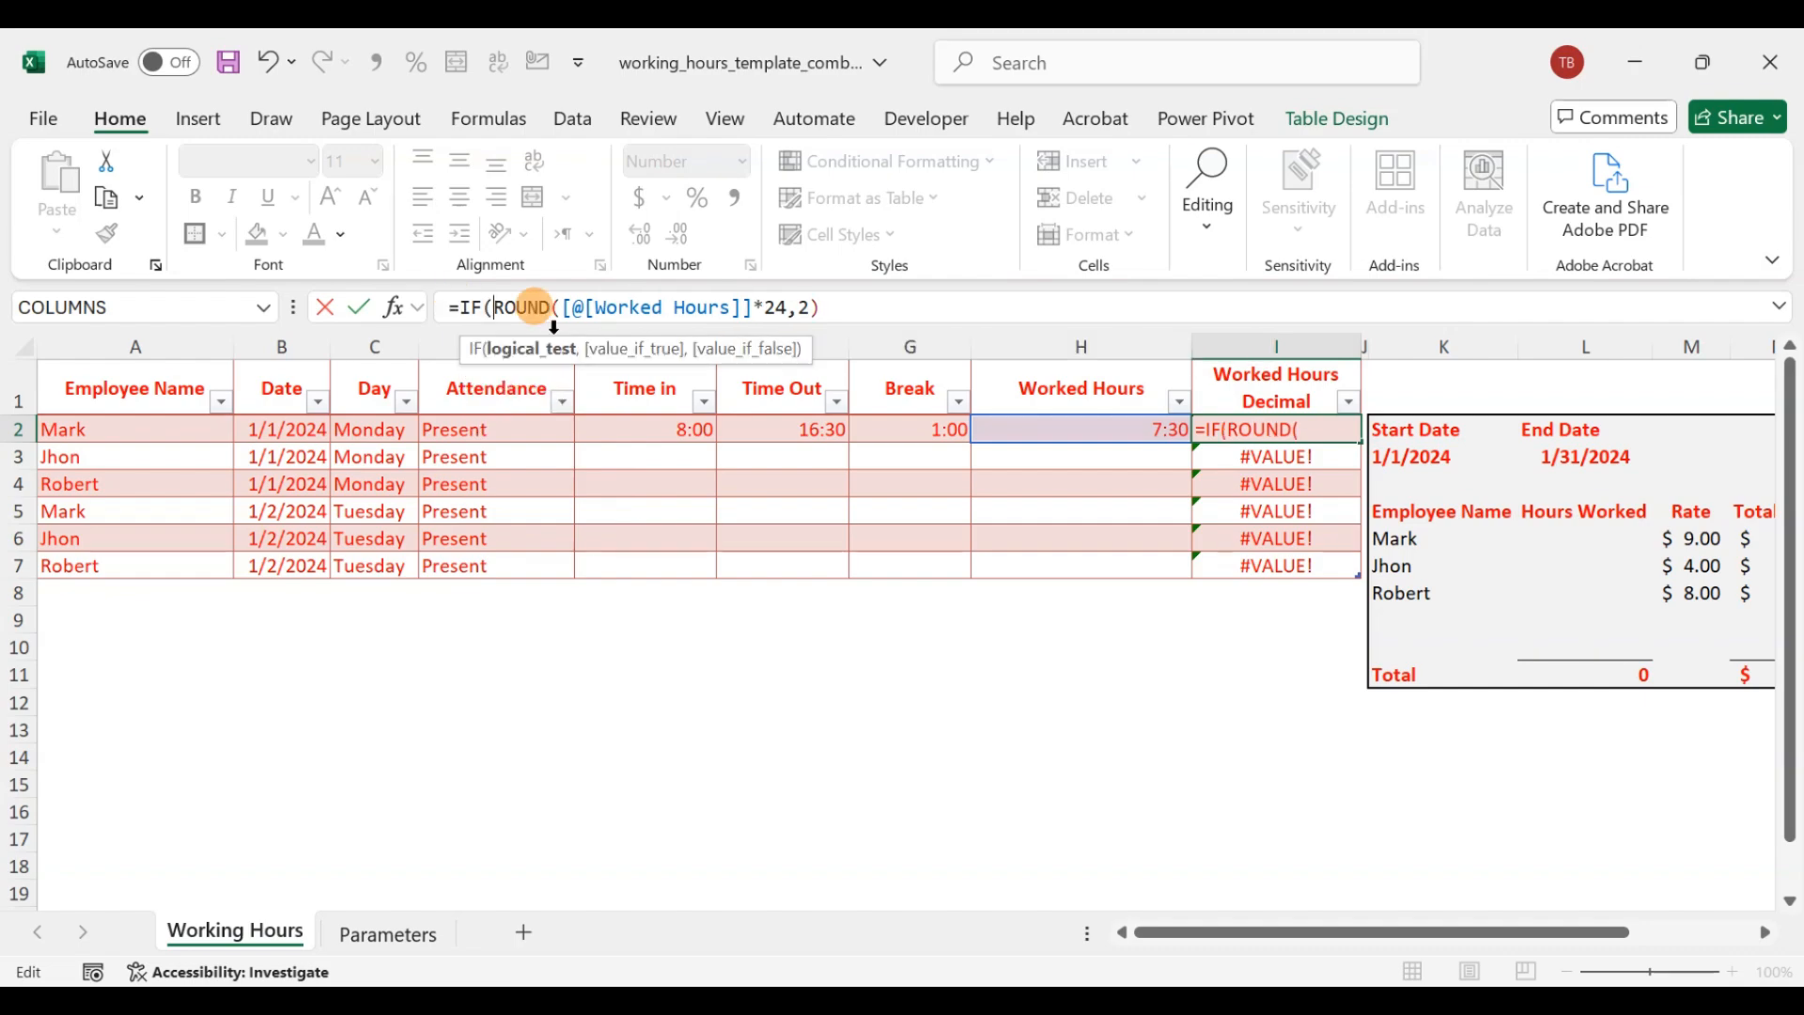
pyautogui.click(1114, 428)
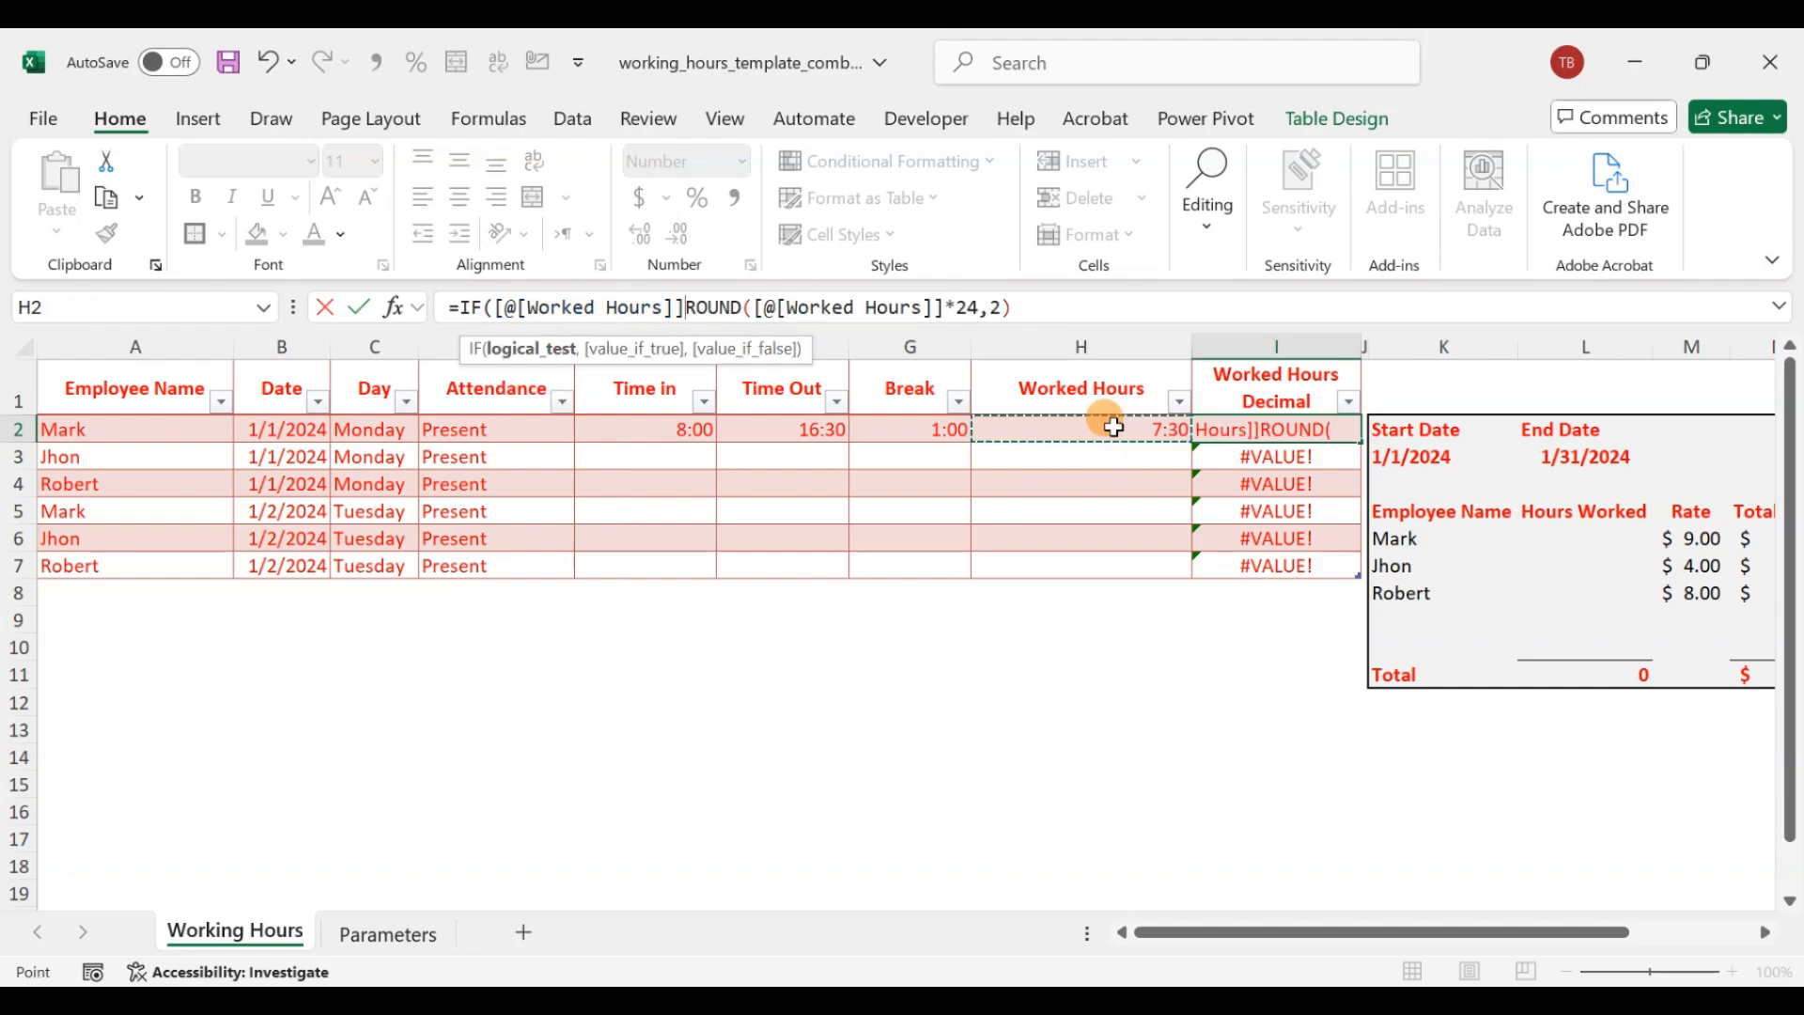
pyautogui.write('=""')
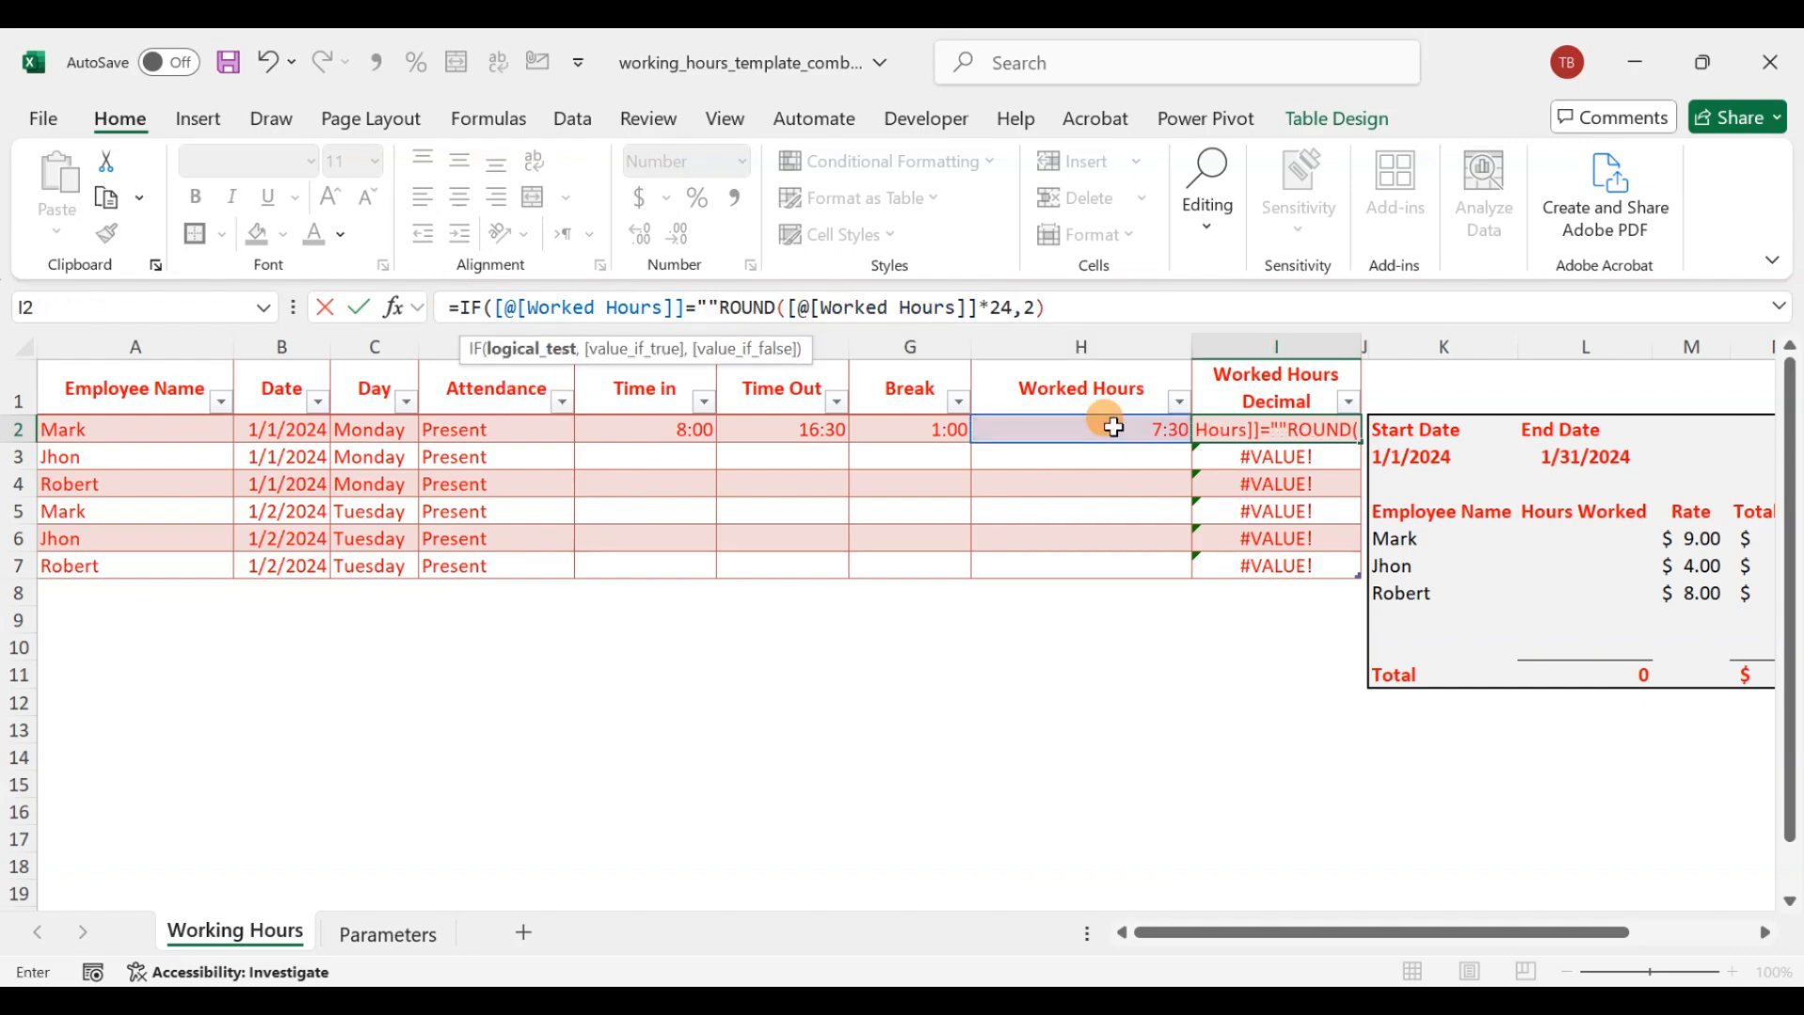
pyautogui.write(',"",')
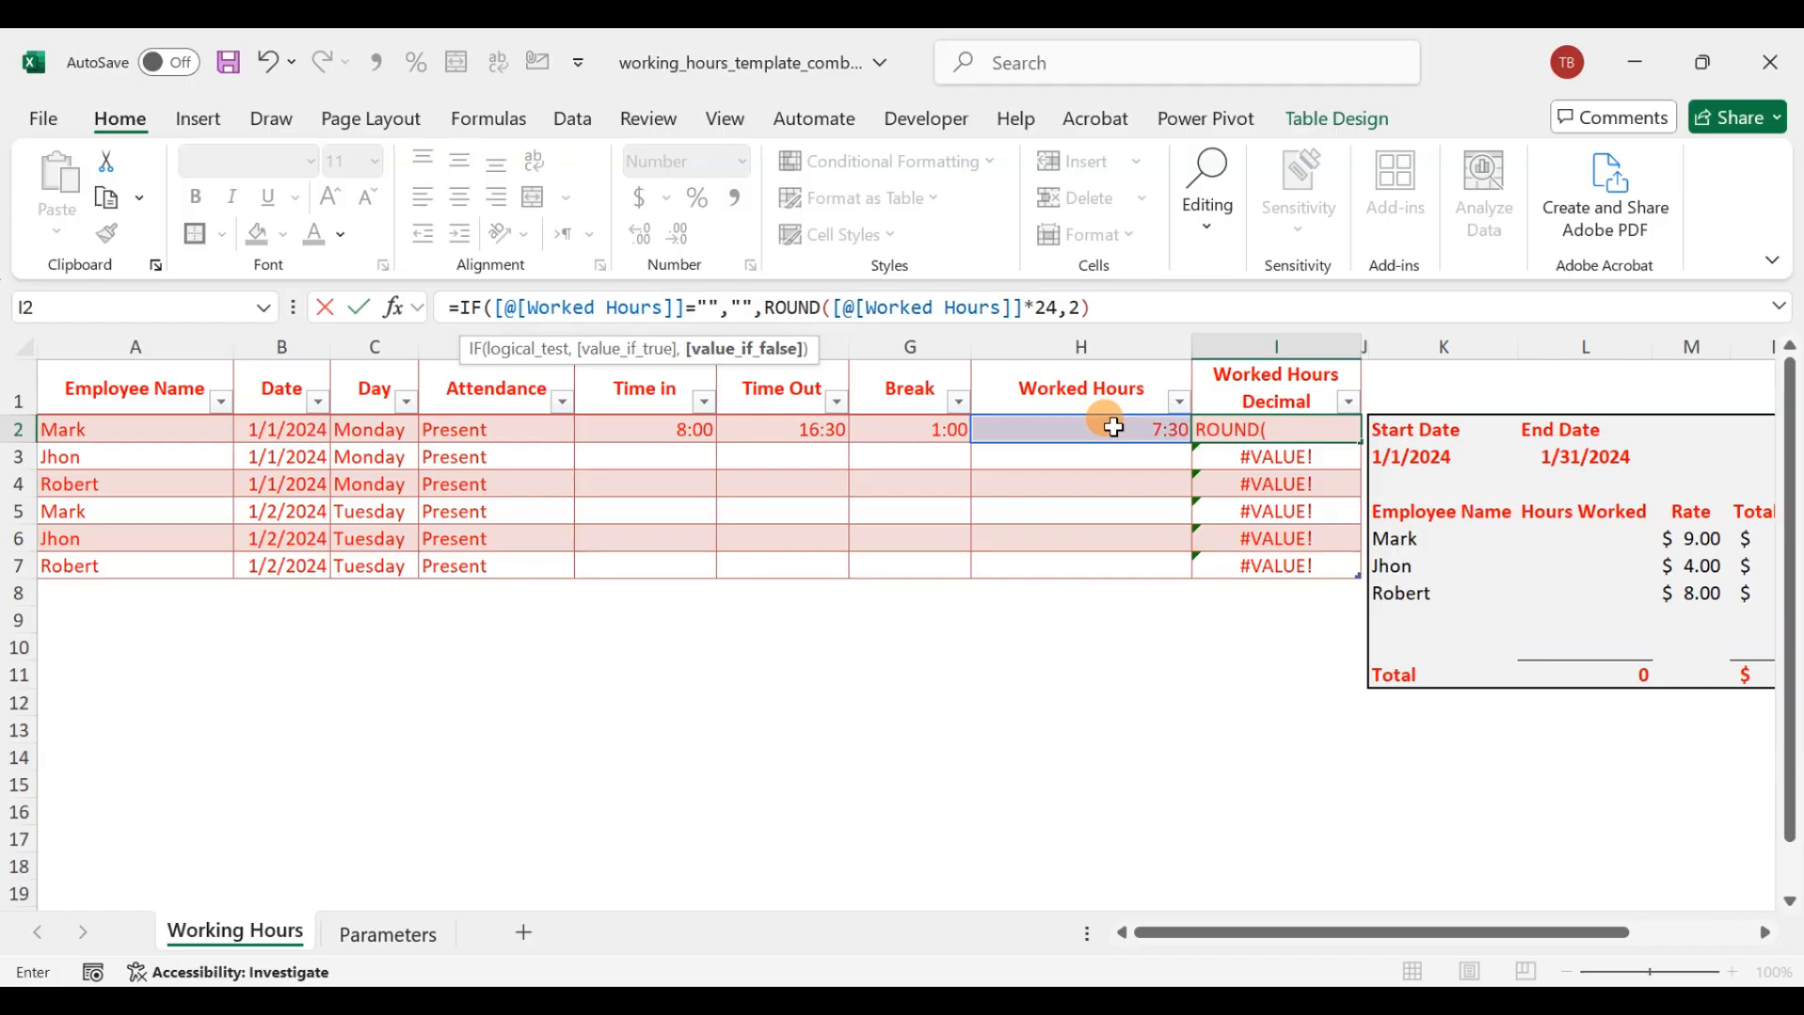
pyautogui.click(1114, 305)
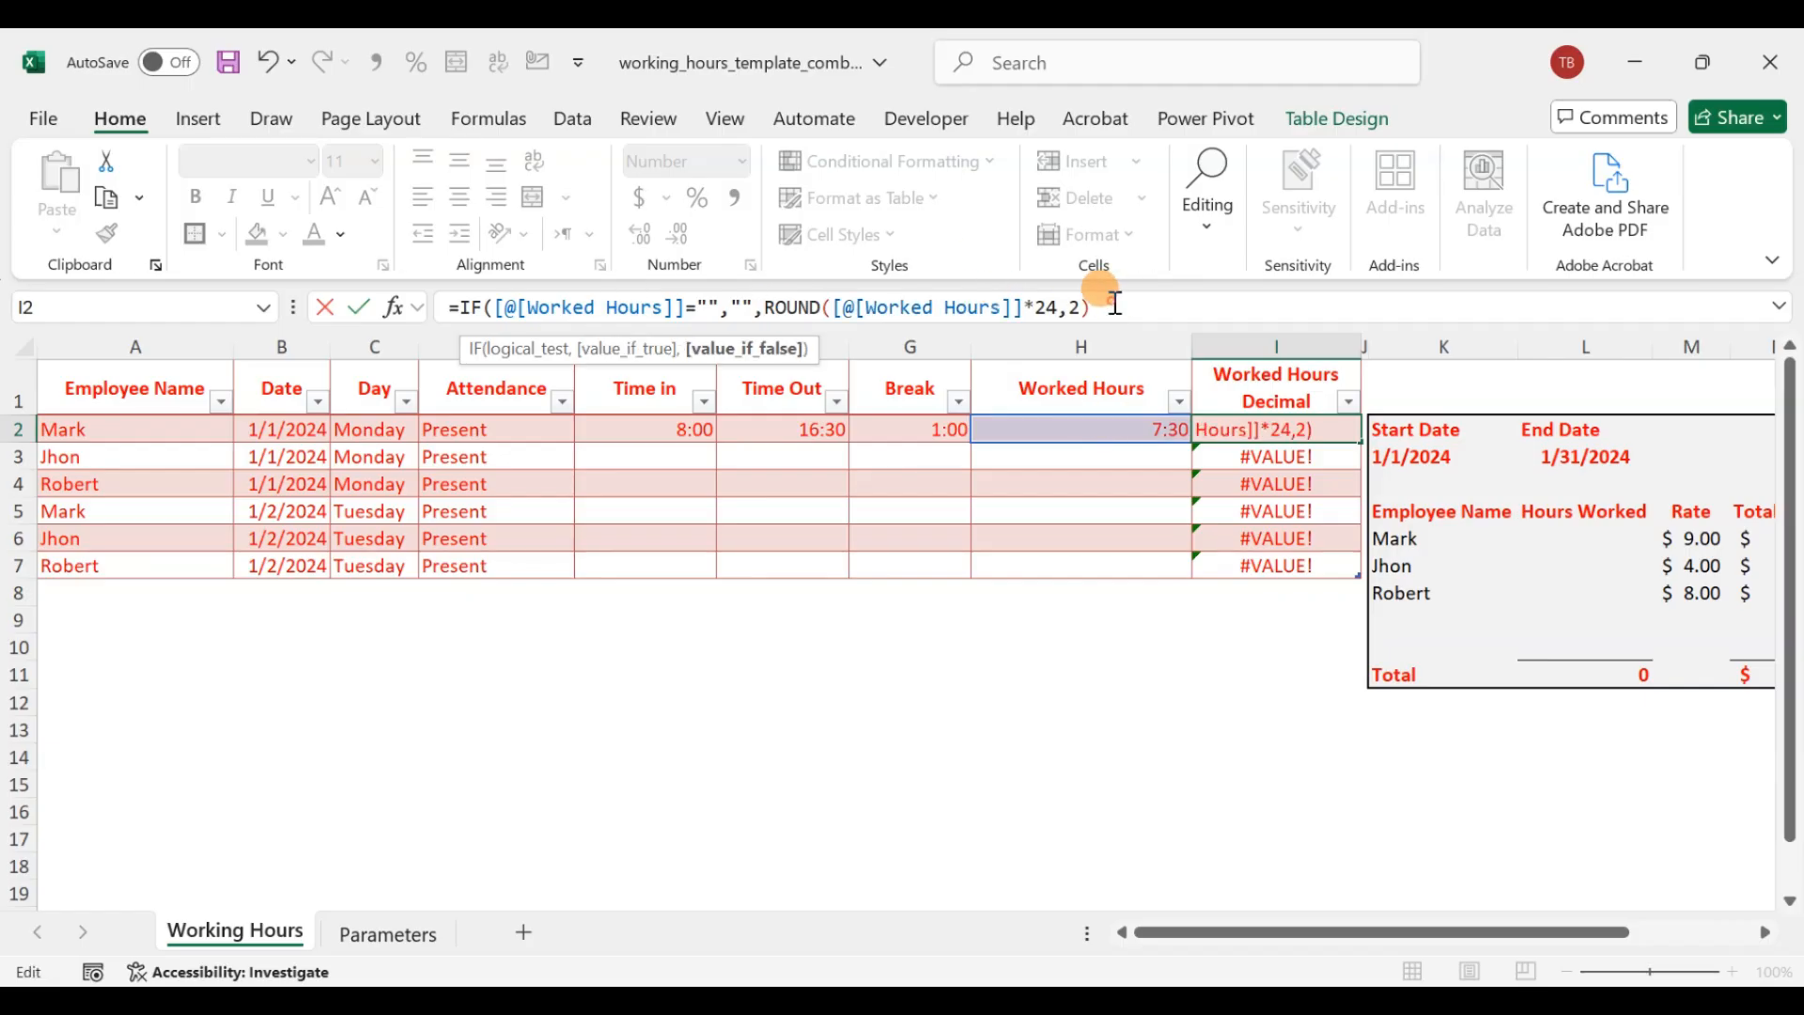
pyautogui.write(')')
pyautogui.press('Return')
pyautogui.press('Up')
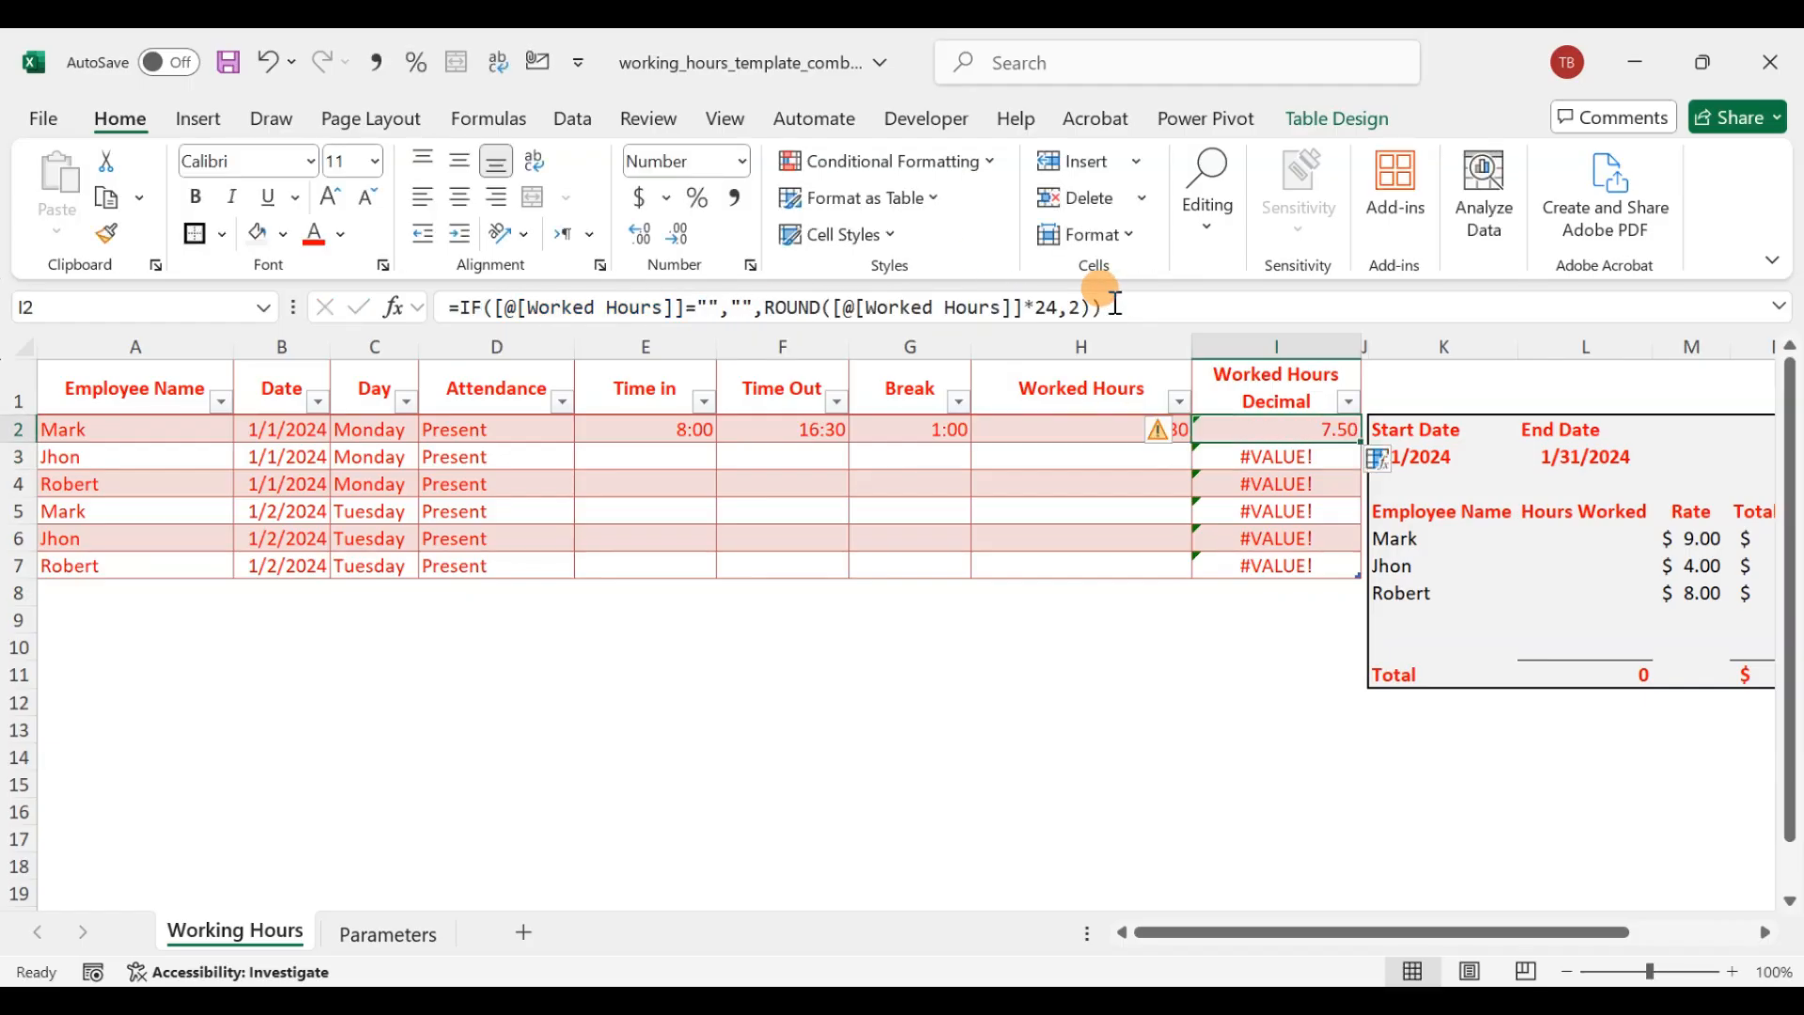
# - Copy the revised Worked Hours Decimal formula from I2 down through I7
pyautogui.hotkey('ctrl', 'c')
pyautogui.hotkey('ctrl', 'shift', 'Down')
pyautogui.press('Return')
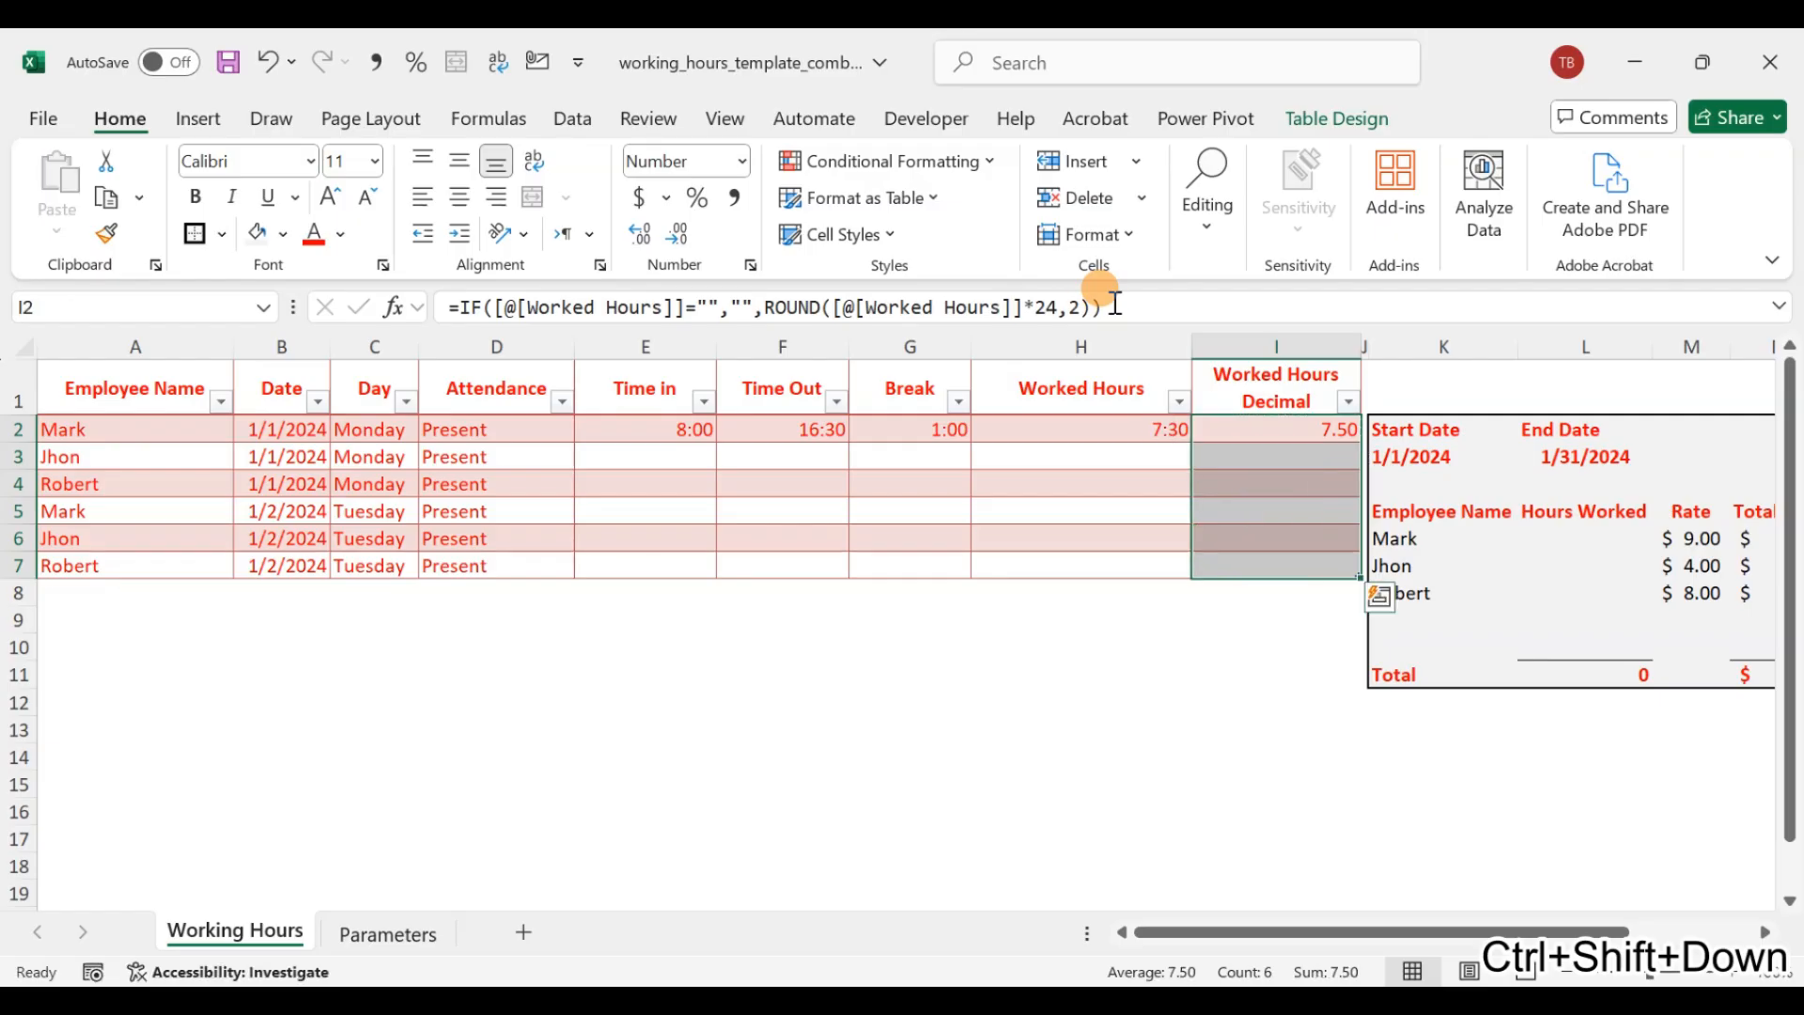
# - Set the Time in for the second attendance row, cell E3, to 8:25
pyautogui.press('Down')
pyautogui.press('Up')
pyautogui.press('Up')
pyautogui.press('Left')
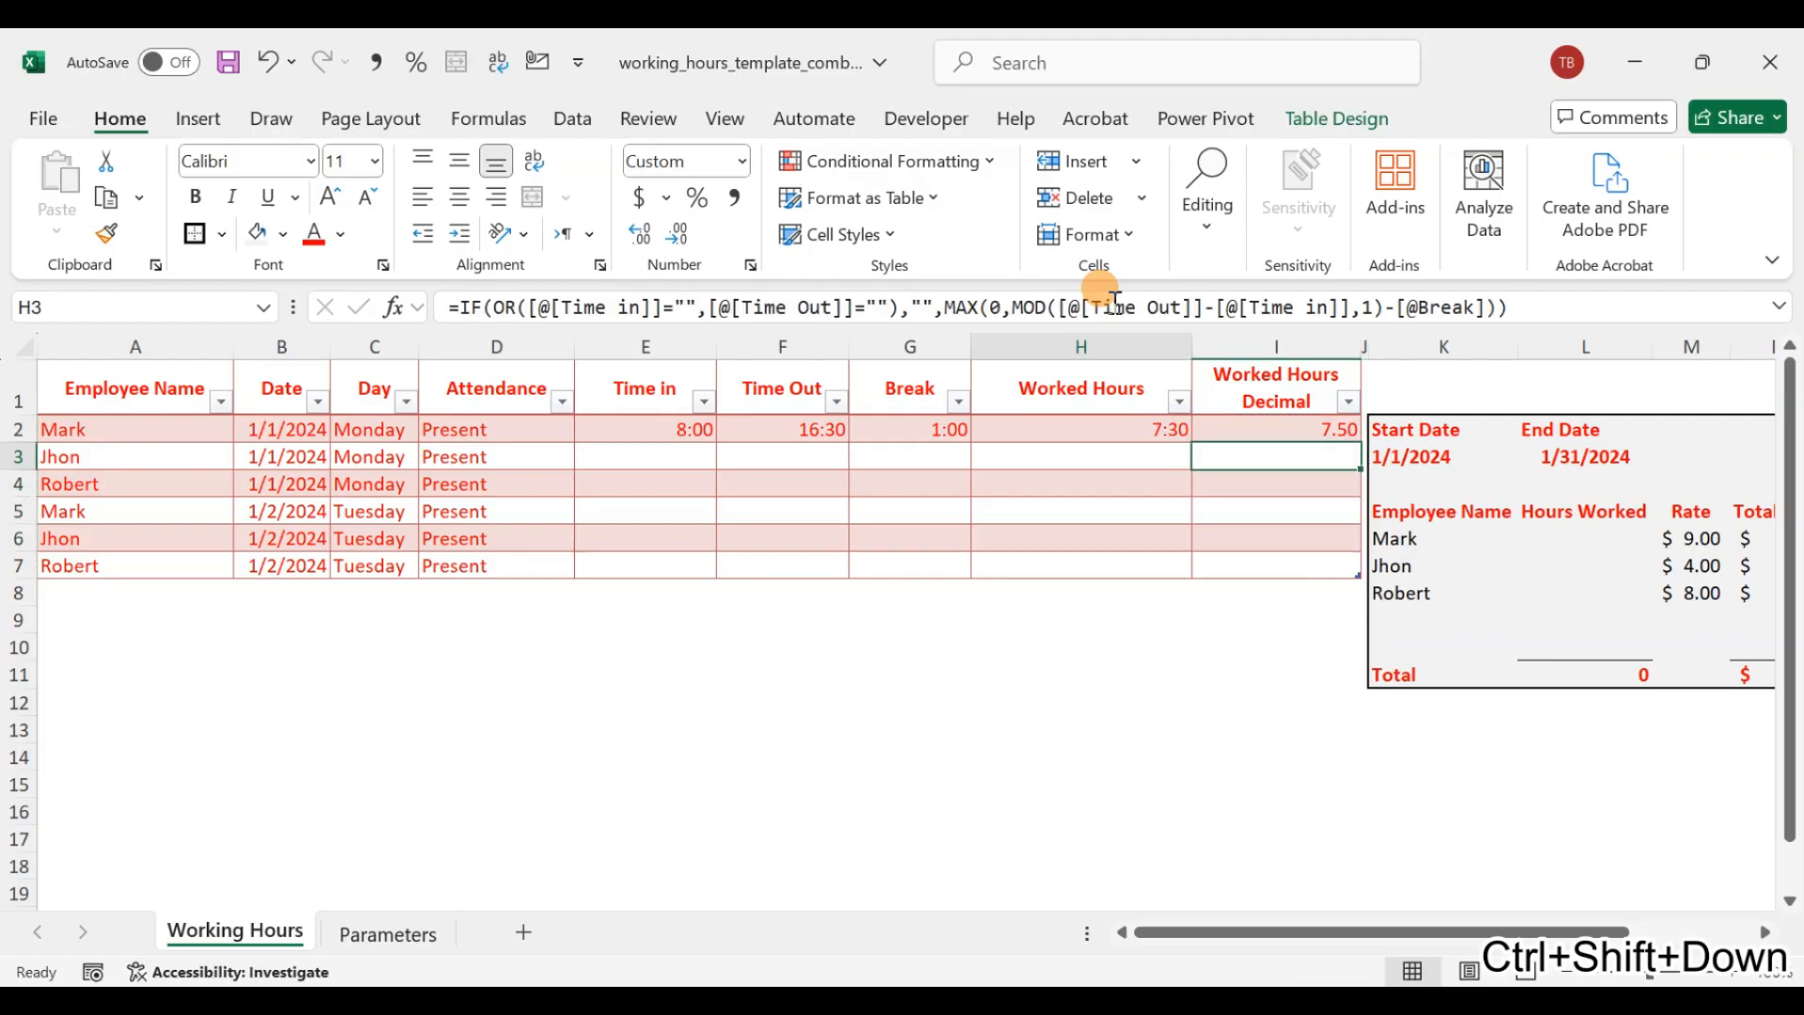
pyautogui.press('Left')
pyautogui.press('Right')
pyautogui.press('Down')
pyautogui.press('Left')
pyautogui.press('Left')
pyautogui.press('Left')
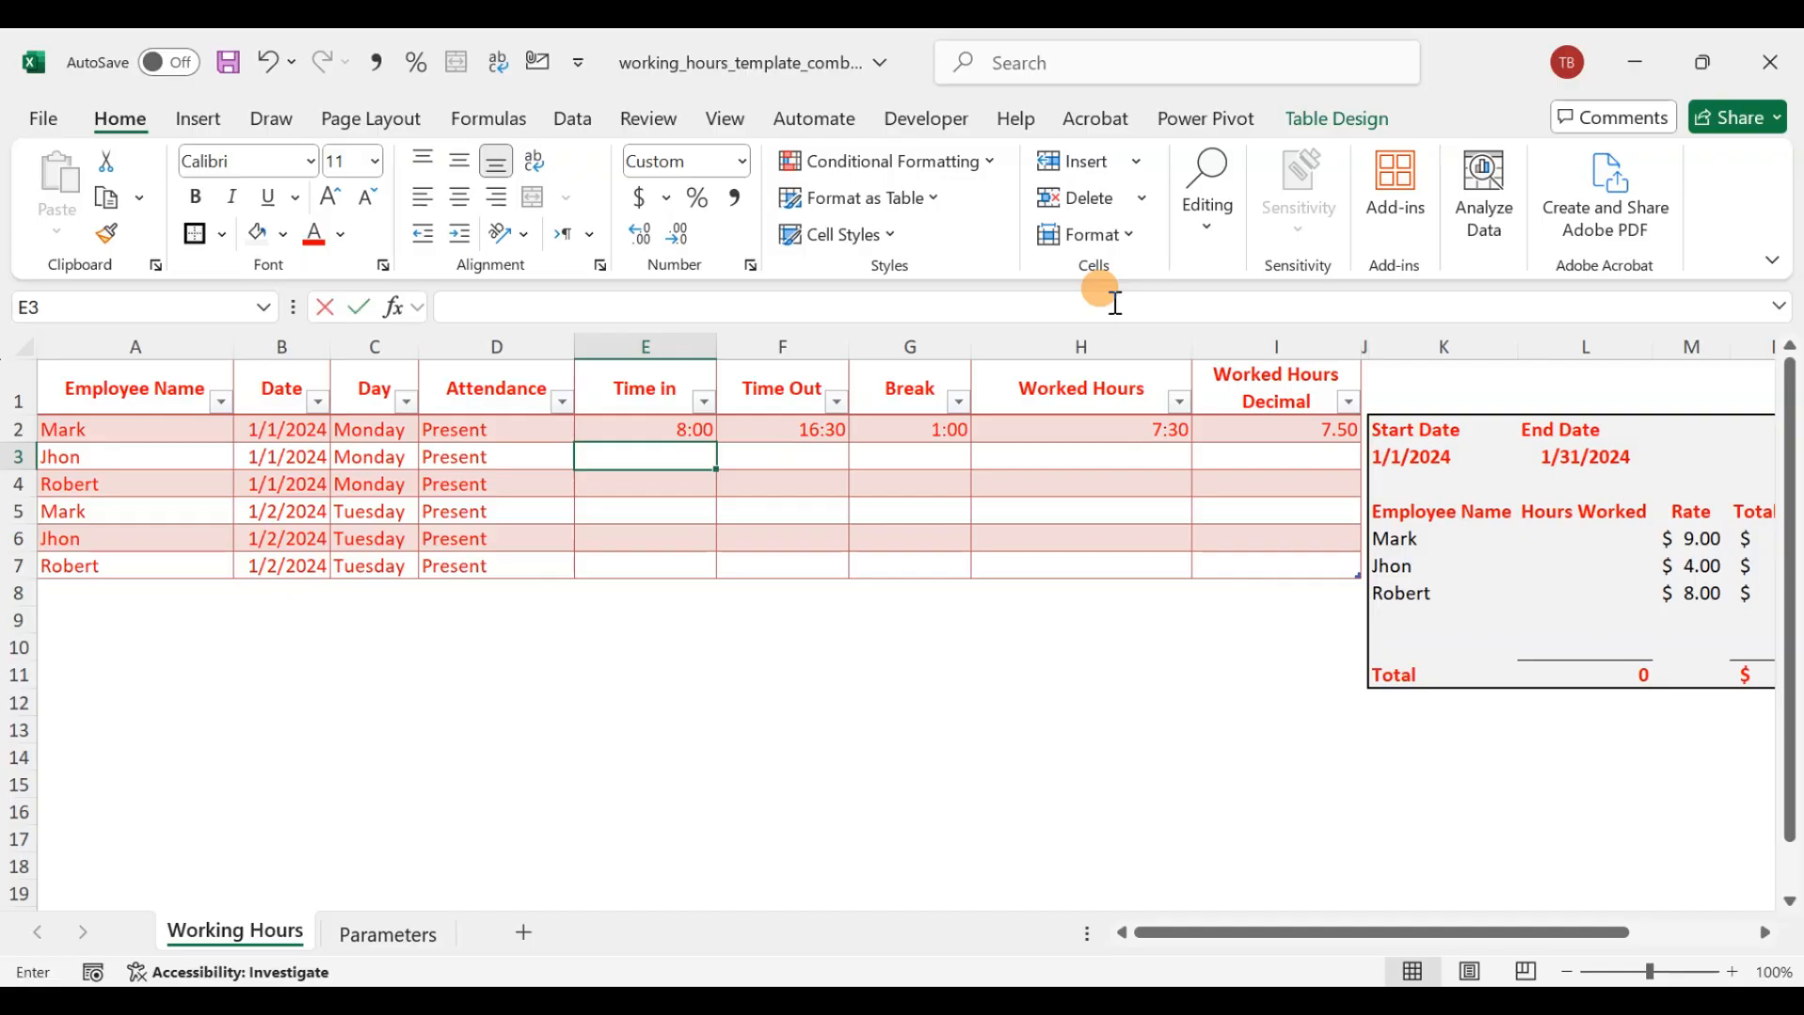
pyautogui.write('8:25')
pyautogui.press('Return')
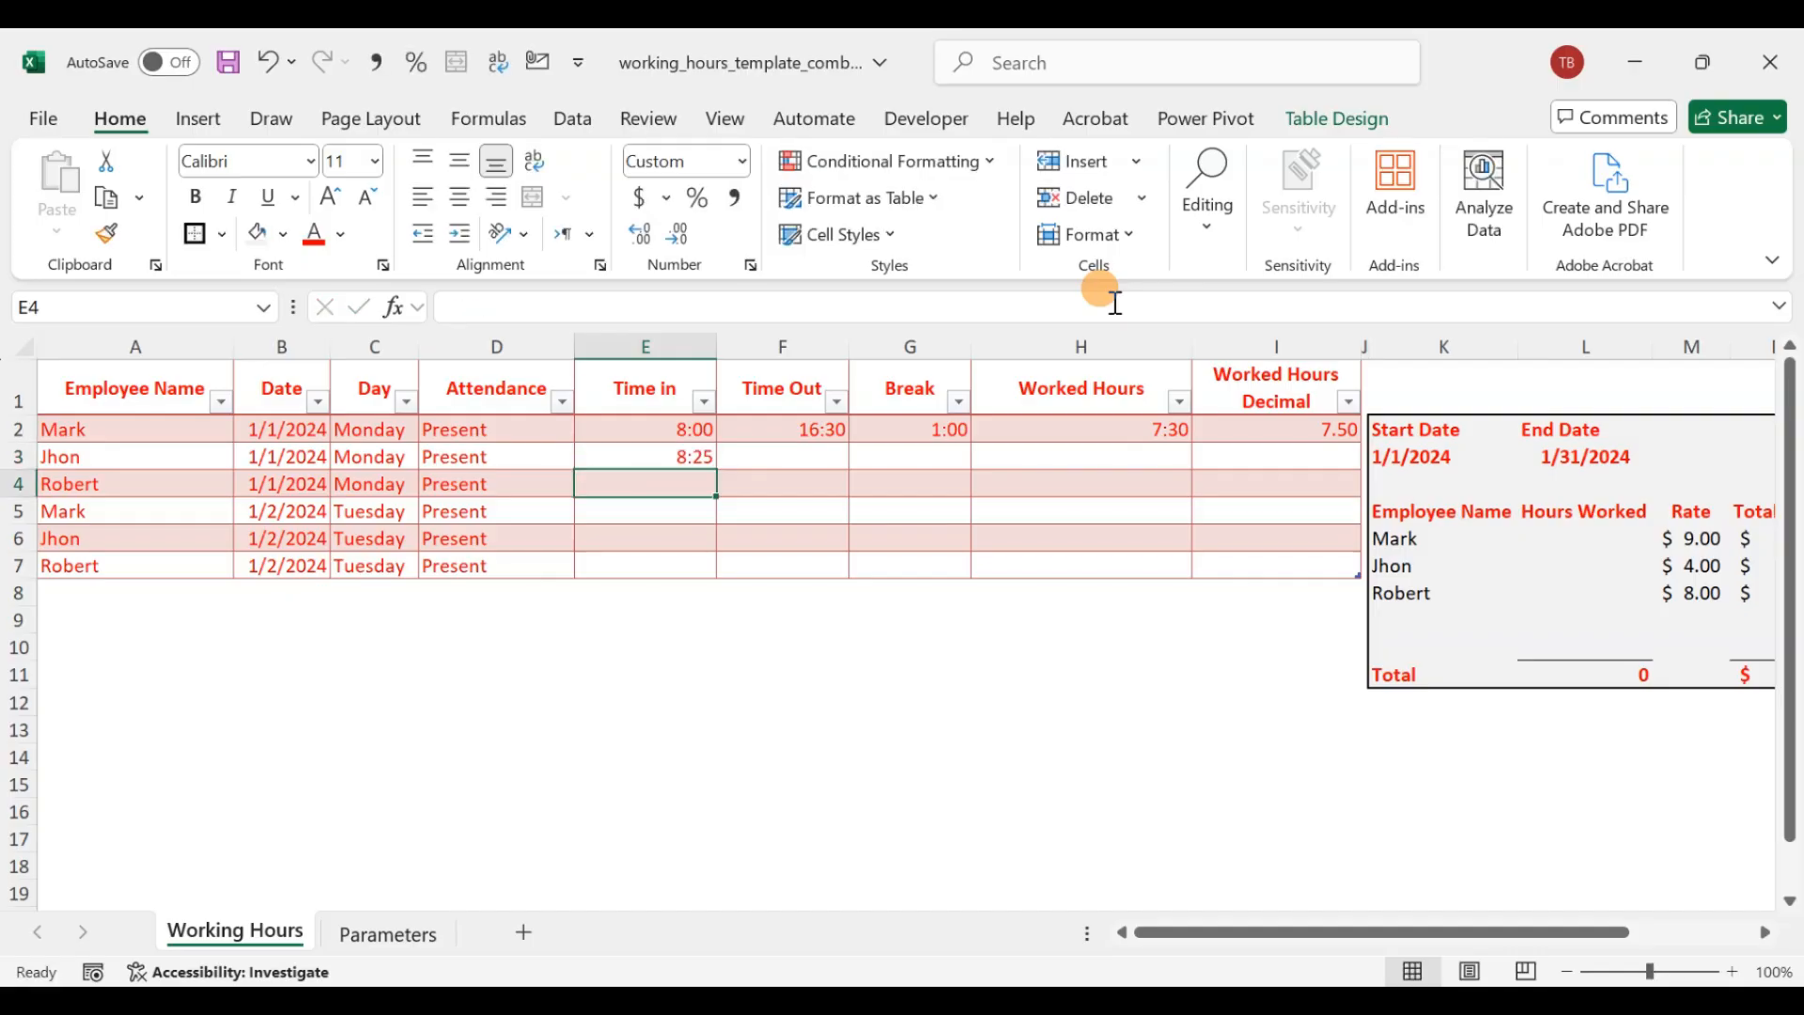
# - Set the Time Out for the second attendance row, cell F3, to 17:50
pyautogui.press('Up')
pyautogui.press('Right')
pyautogui.write('17')
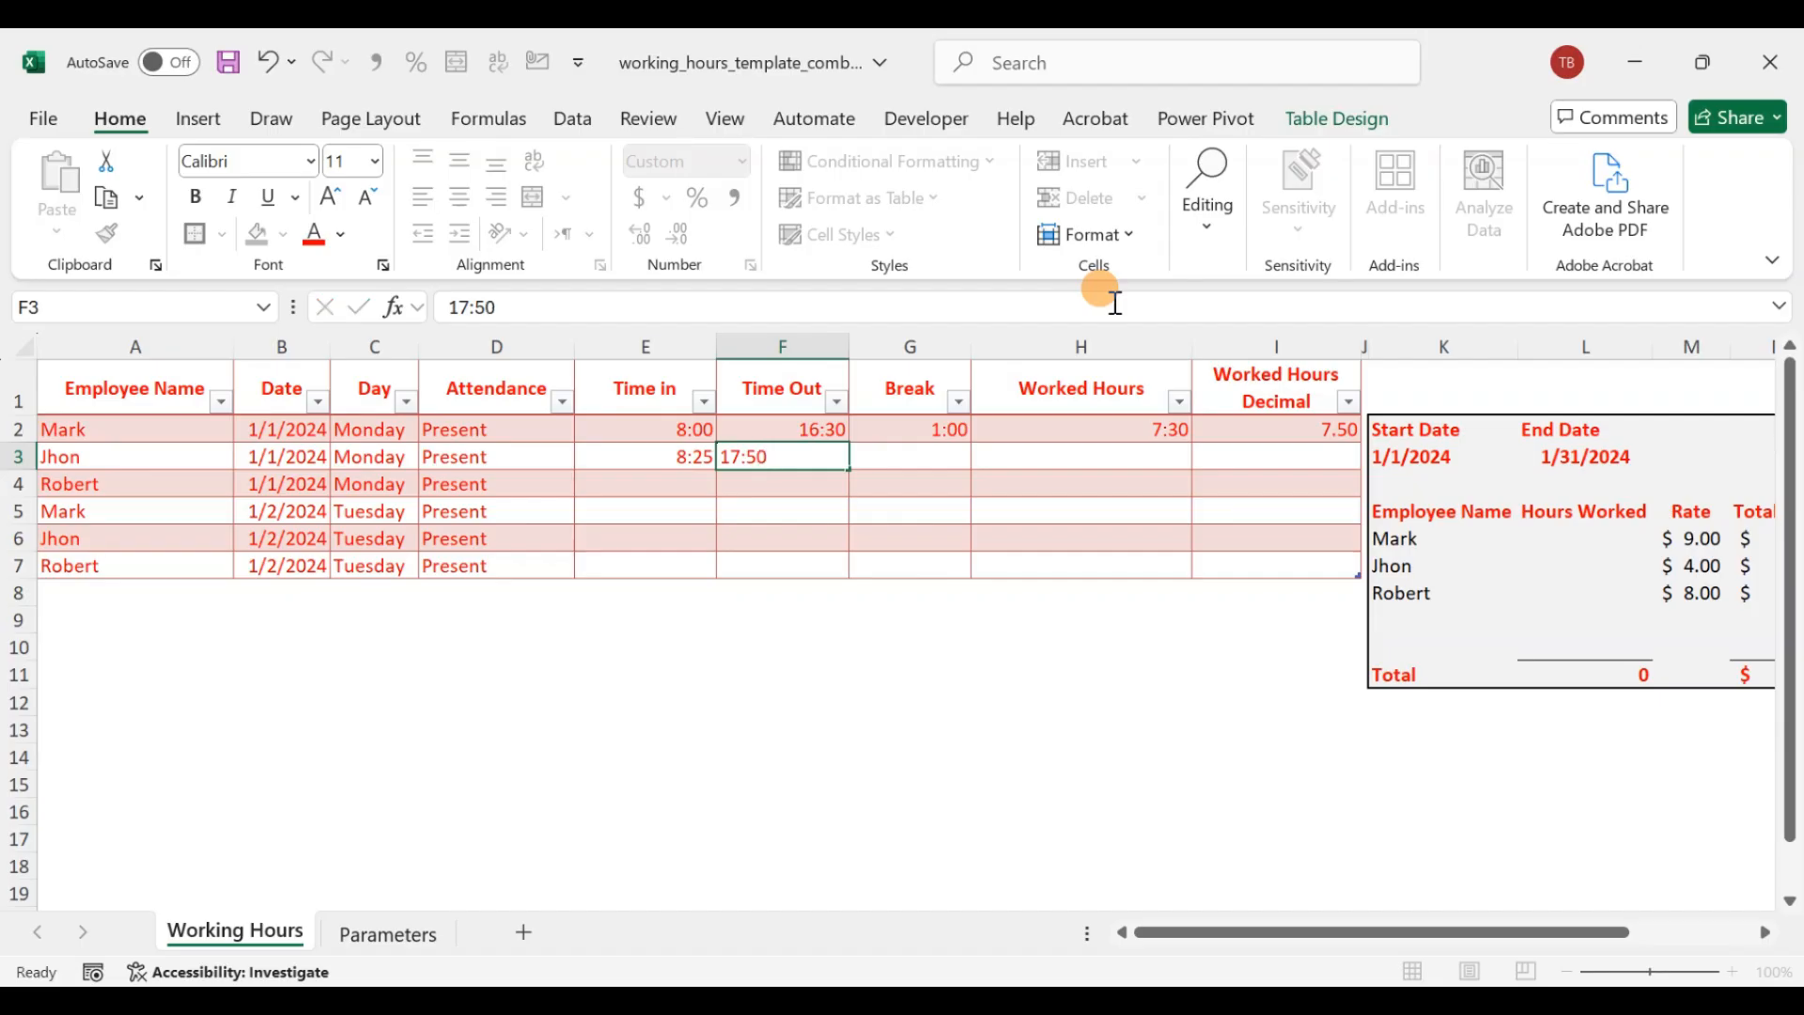
pyautogui.write(':50')
pyautogui.press('Right')
pyautogui.write('1')
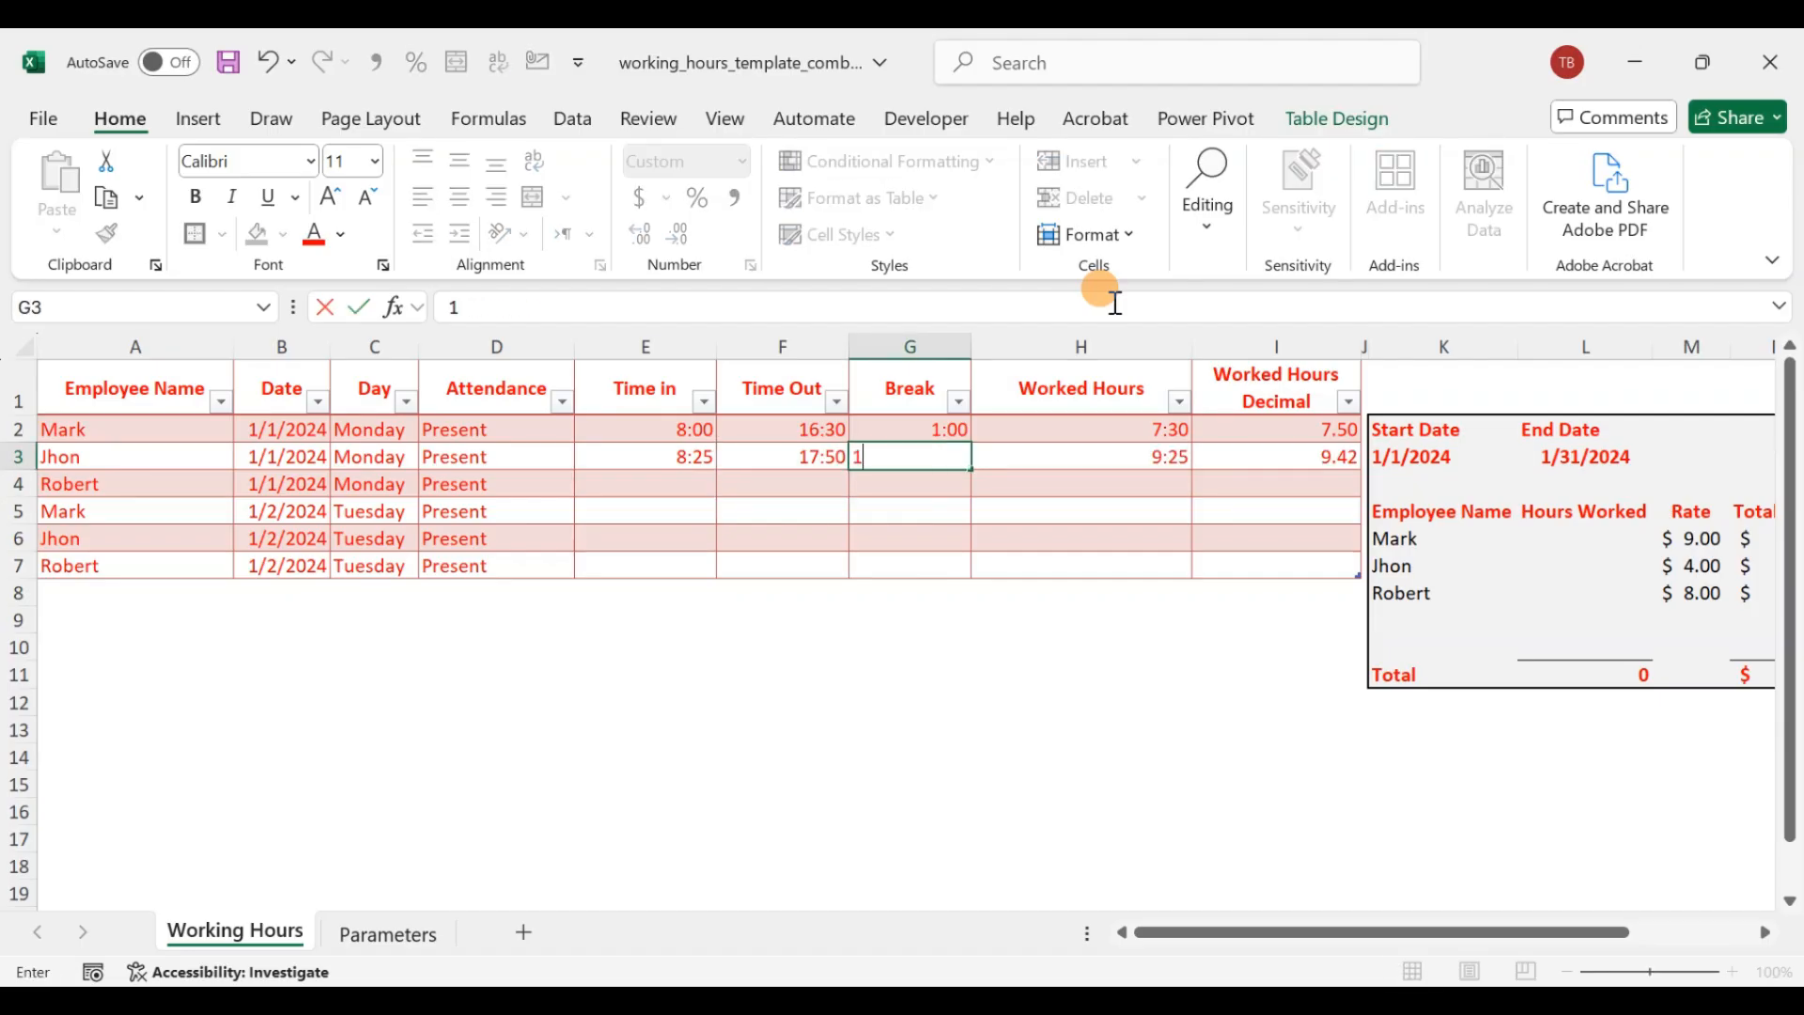
pyautogui.press('Return')
pyautogui.press('Up')
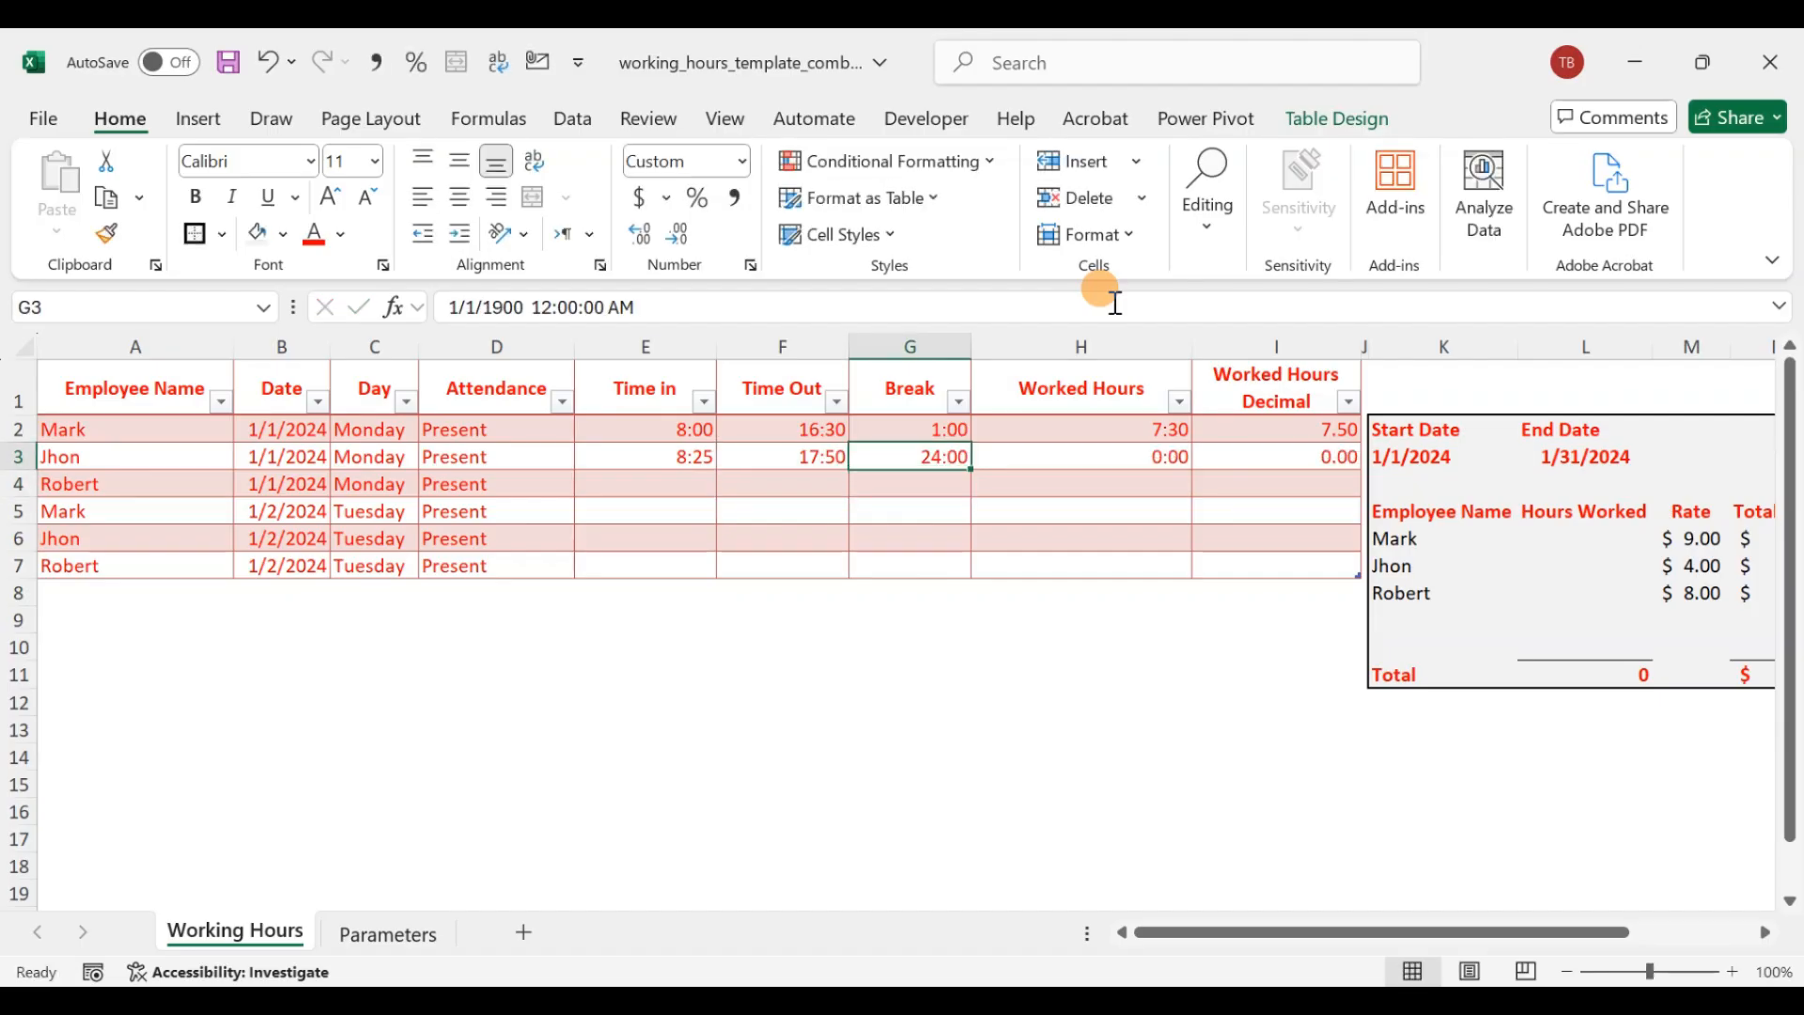
# - Set the Break for the second attendance row, cell G3, to 1:00
pyautogui.write('1:00')
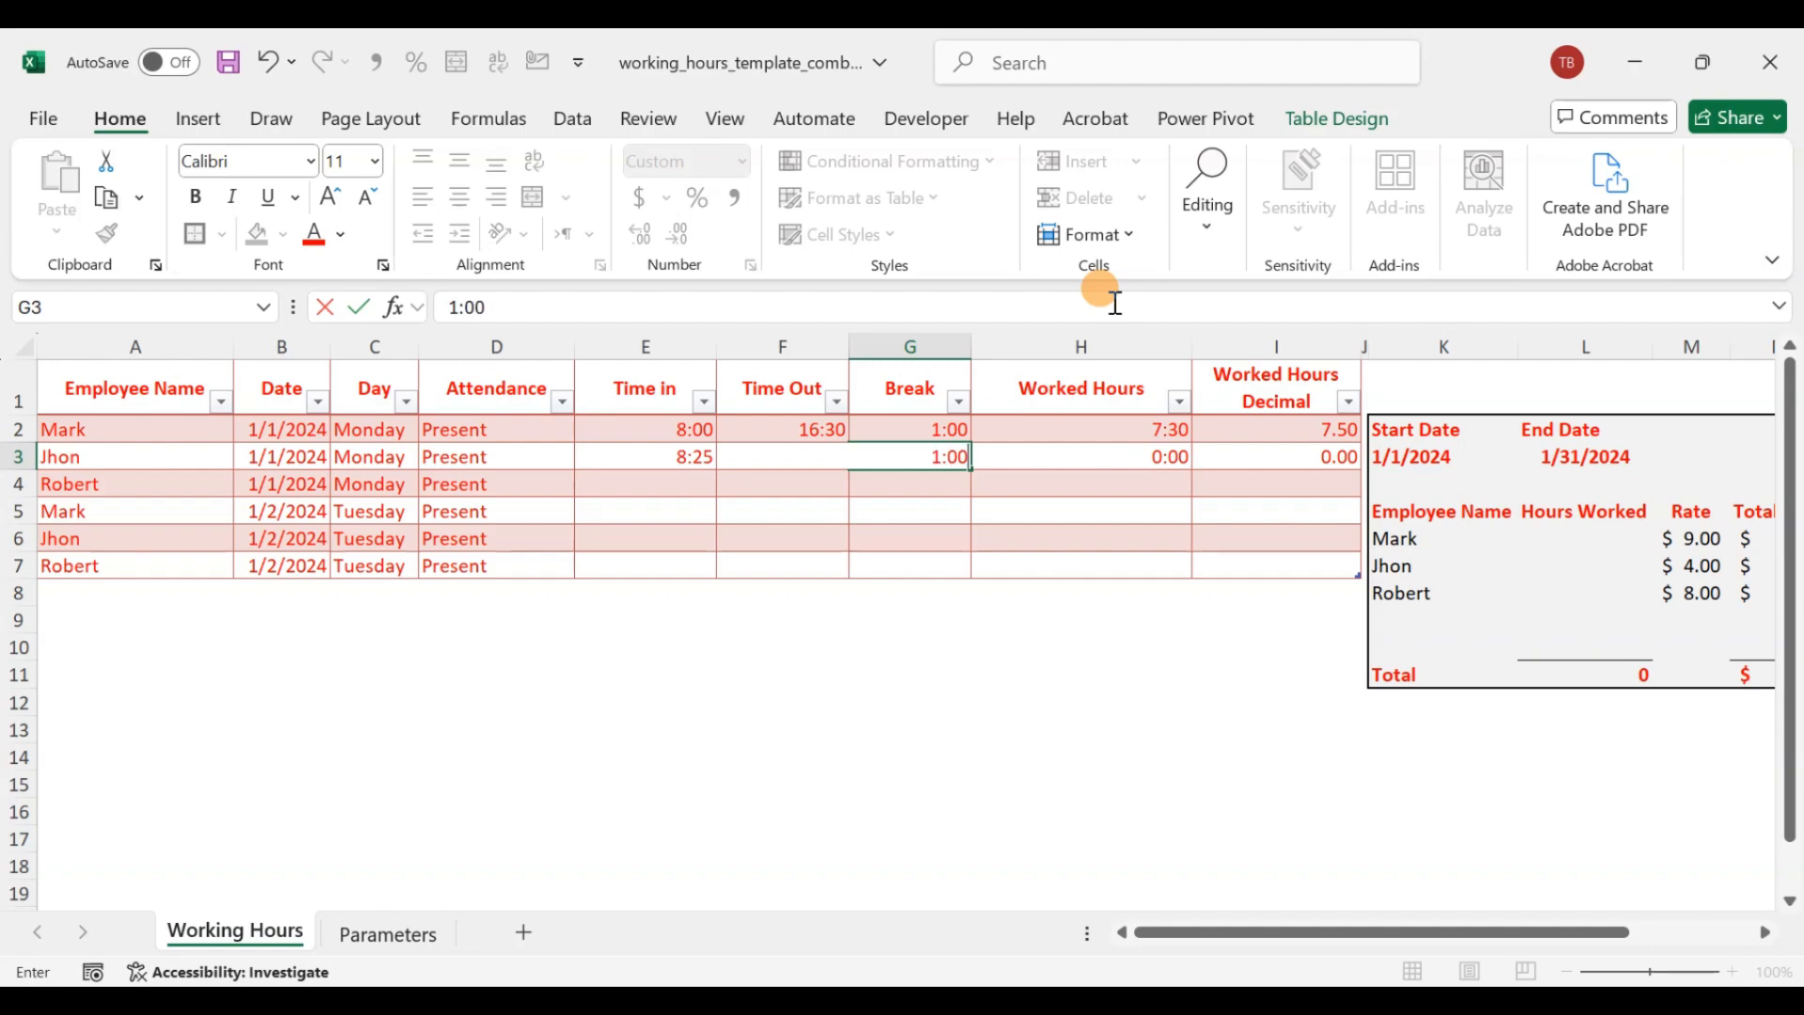
pyautogui.hotkey('ctrl', 'Return')
pyautogui.press('Right')
pyautogui.press('Left')
# - Set the Time in for the third attendance row, cell E4, to 8:30
pyautogui.press('Down')
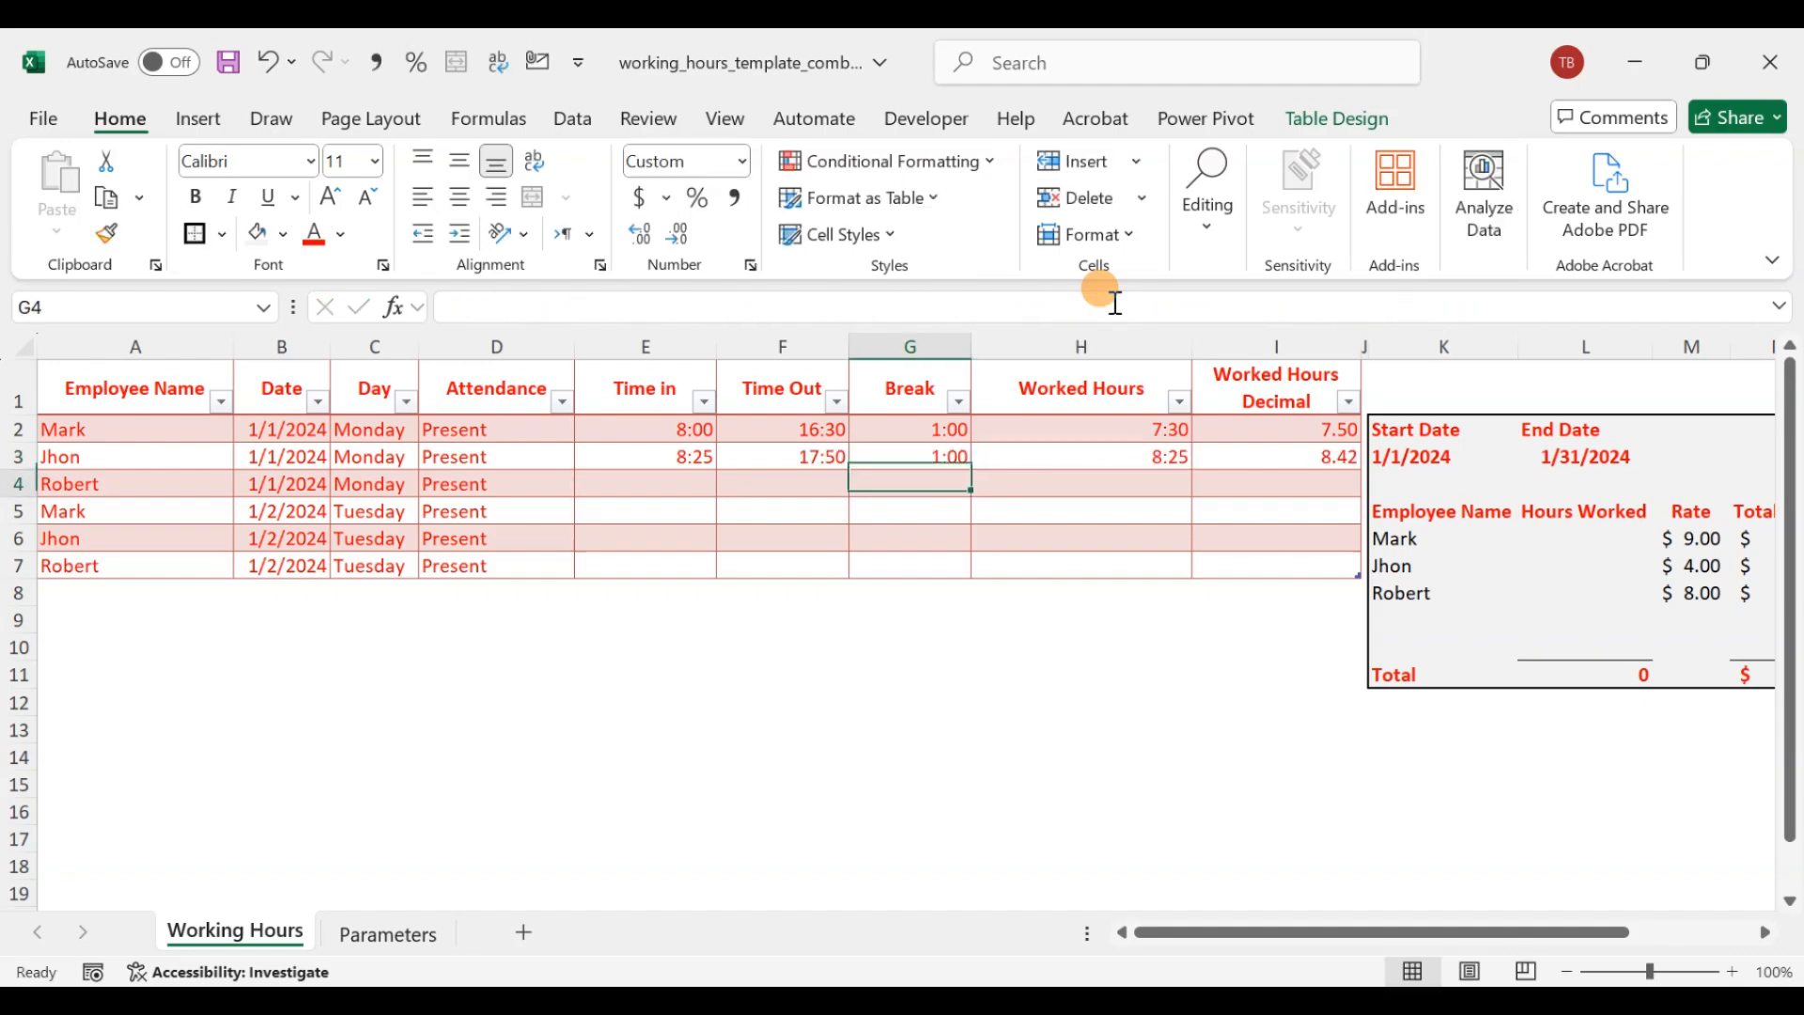
pyautogui.press('Left')
pyautogui.press('Left')
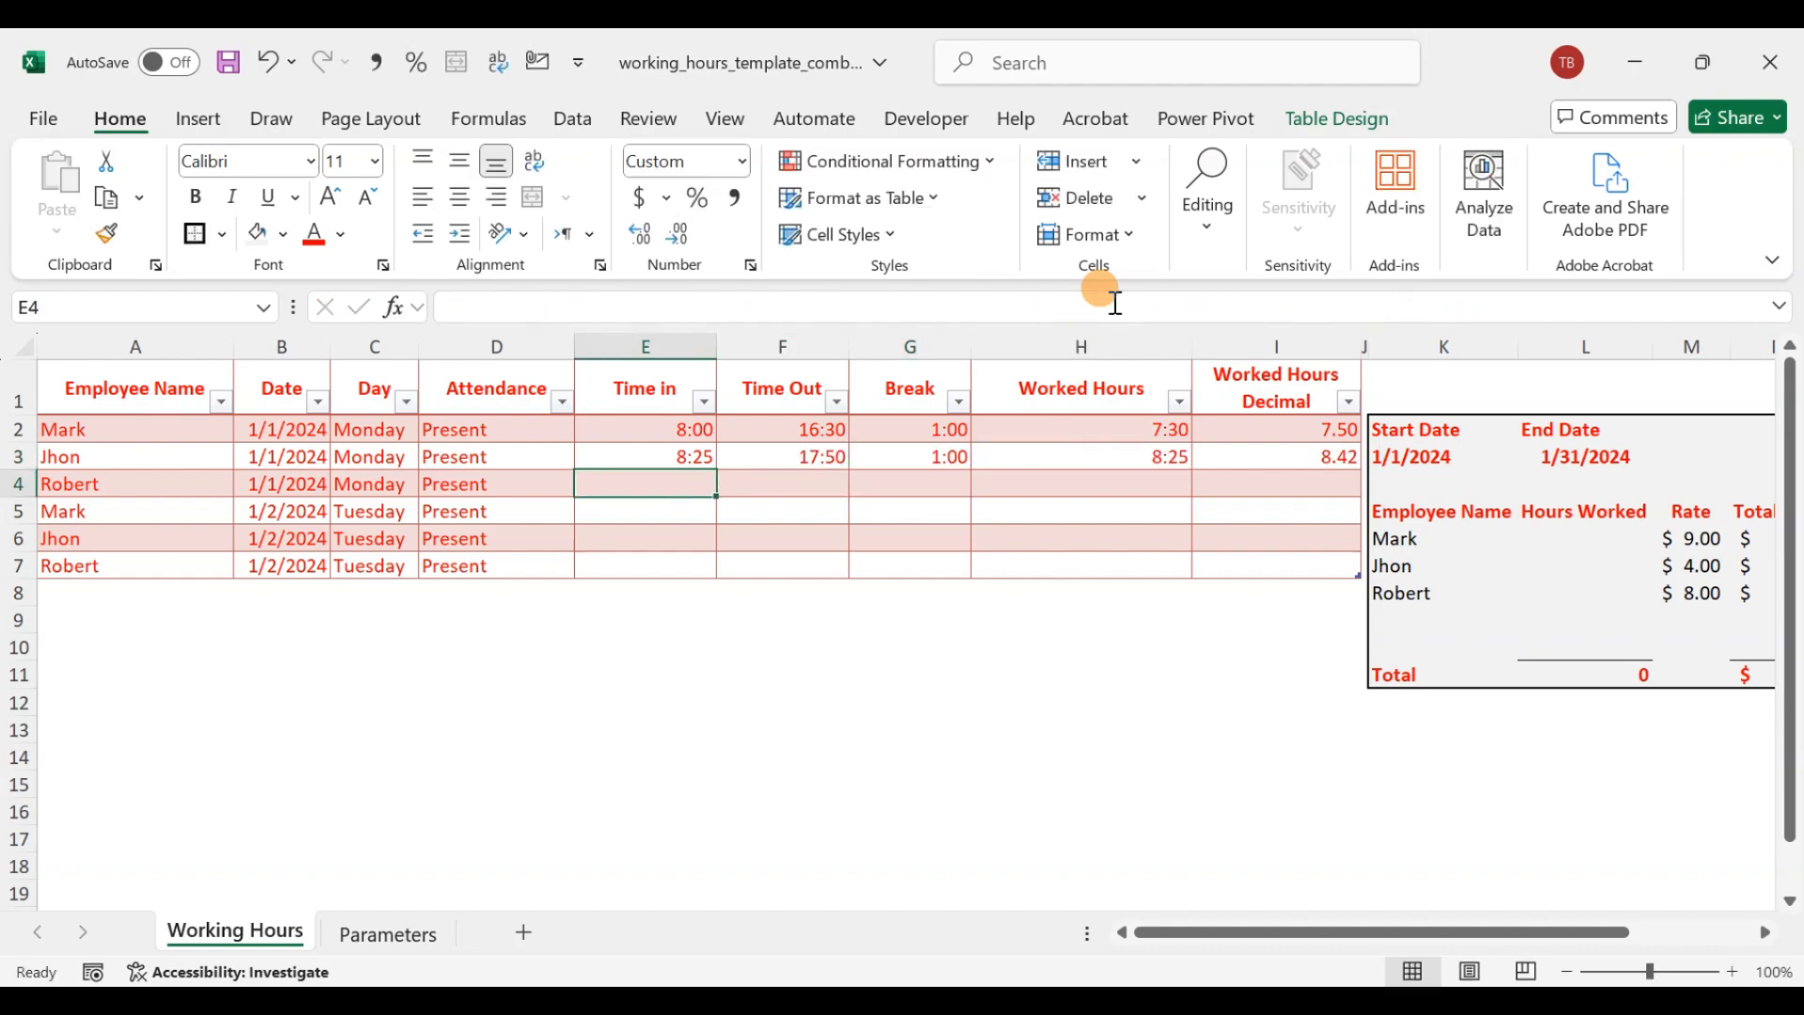
pyautogui.write('8')
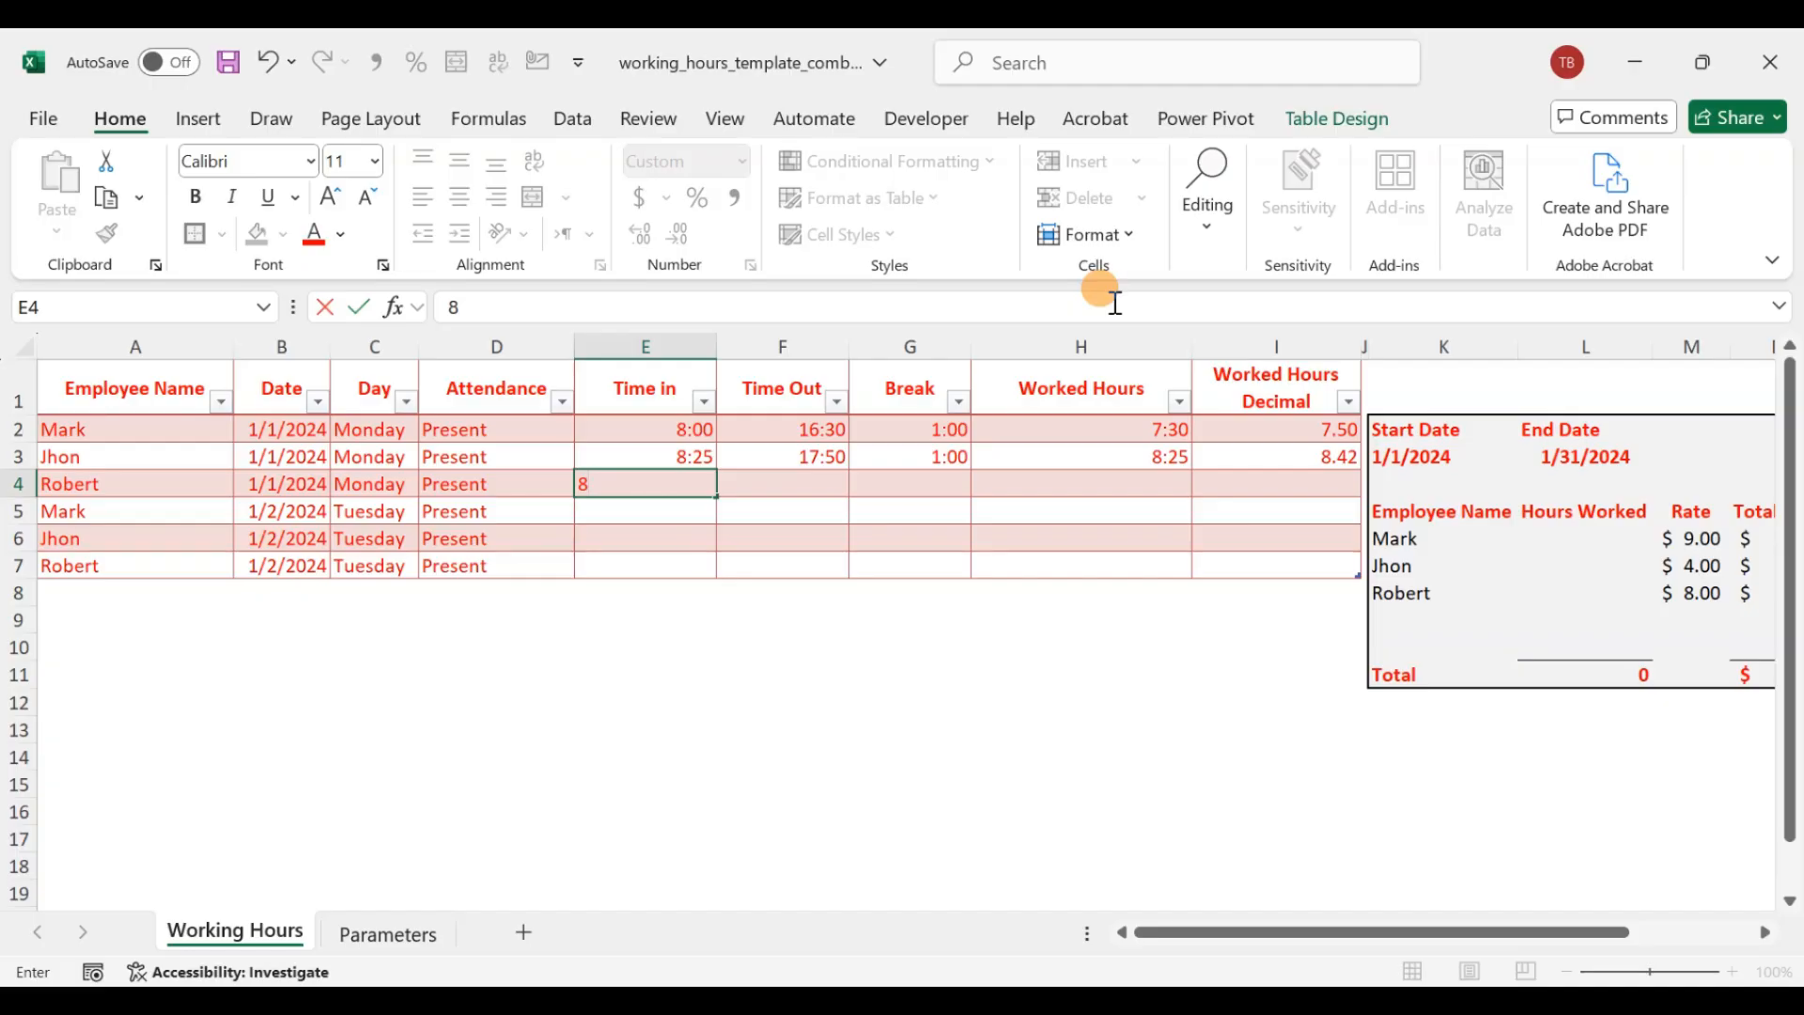
pyautogui.write(':30')
pyautogui.press('Return')
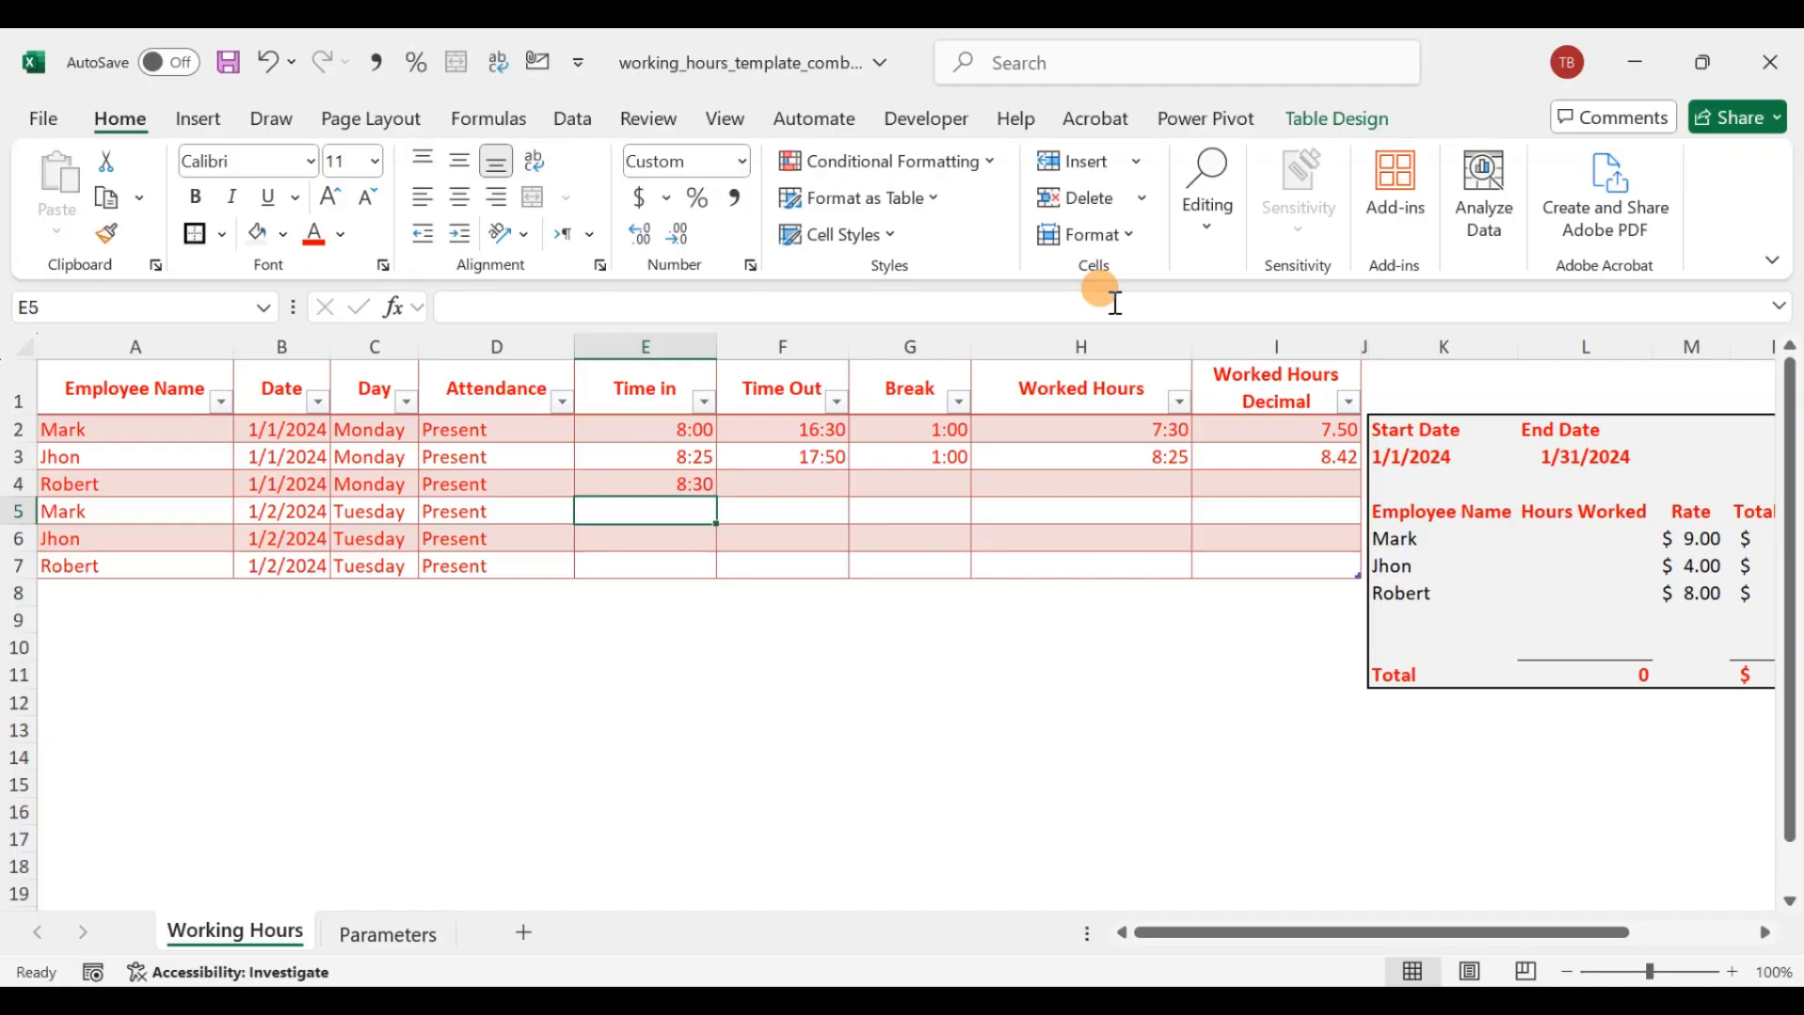
# - Set the Time Out for the third attendance row, cell F4, to 18:00
pyautogui.press('Up')
pyautogui.press('Right')
pyautogui.write('18')
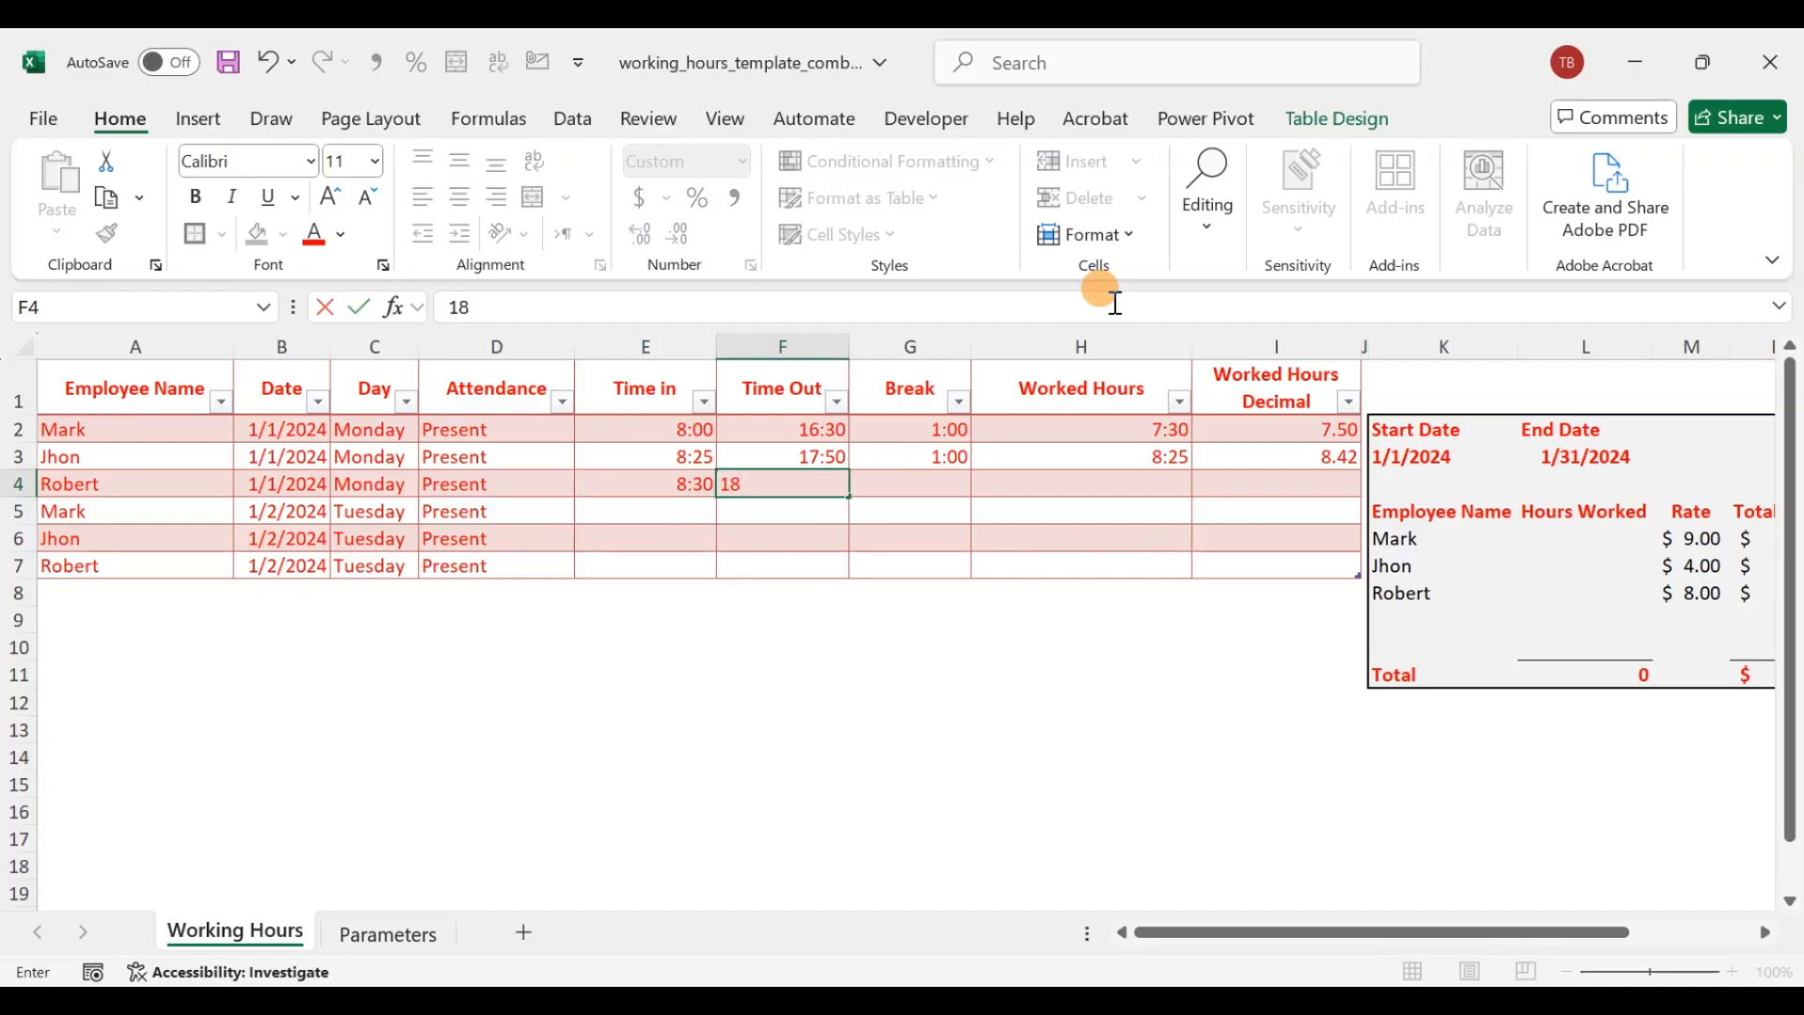
pyautogui.write(':00')
pyautogui.press('Return')
pyautogui.press('Up')
pyautogui.press('Right')
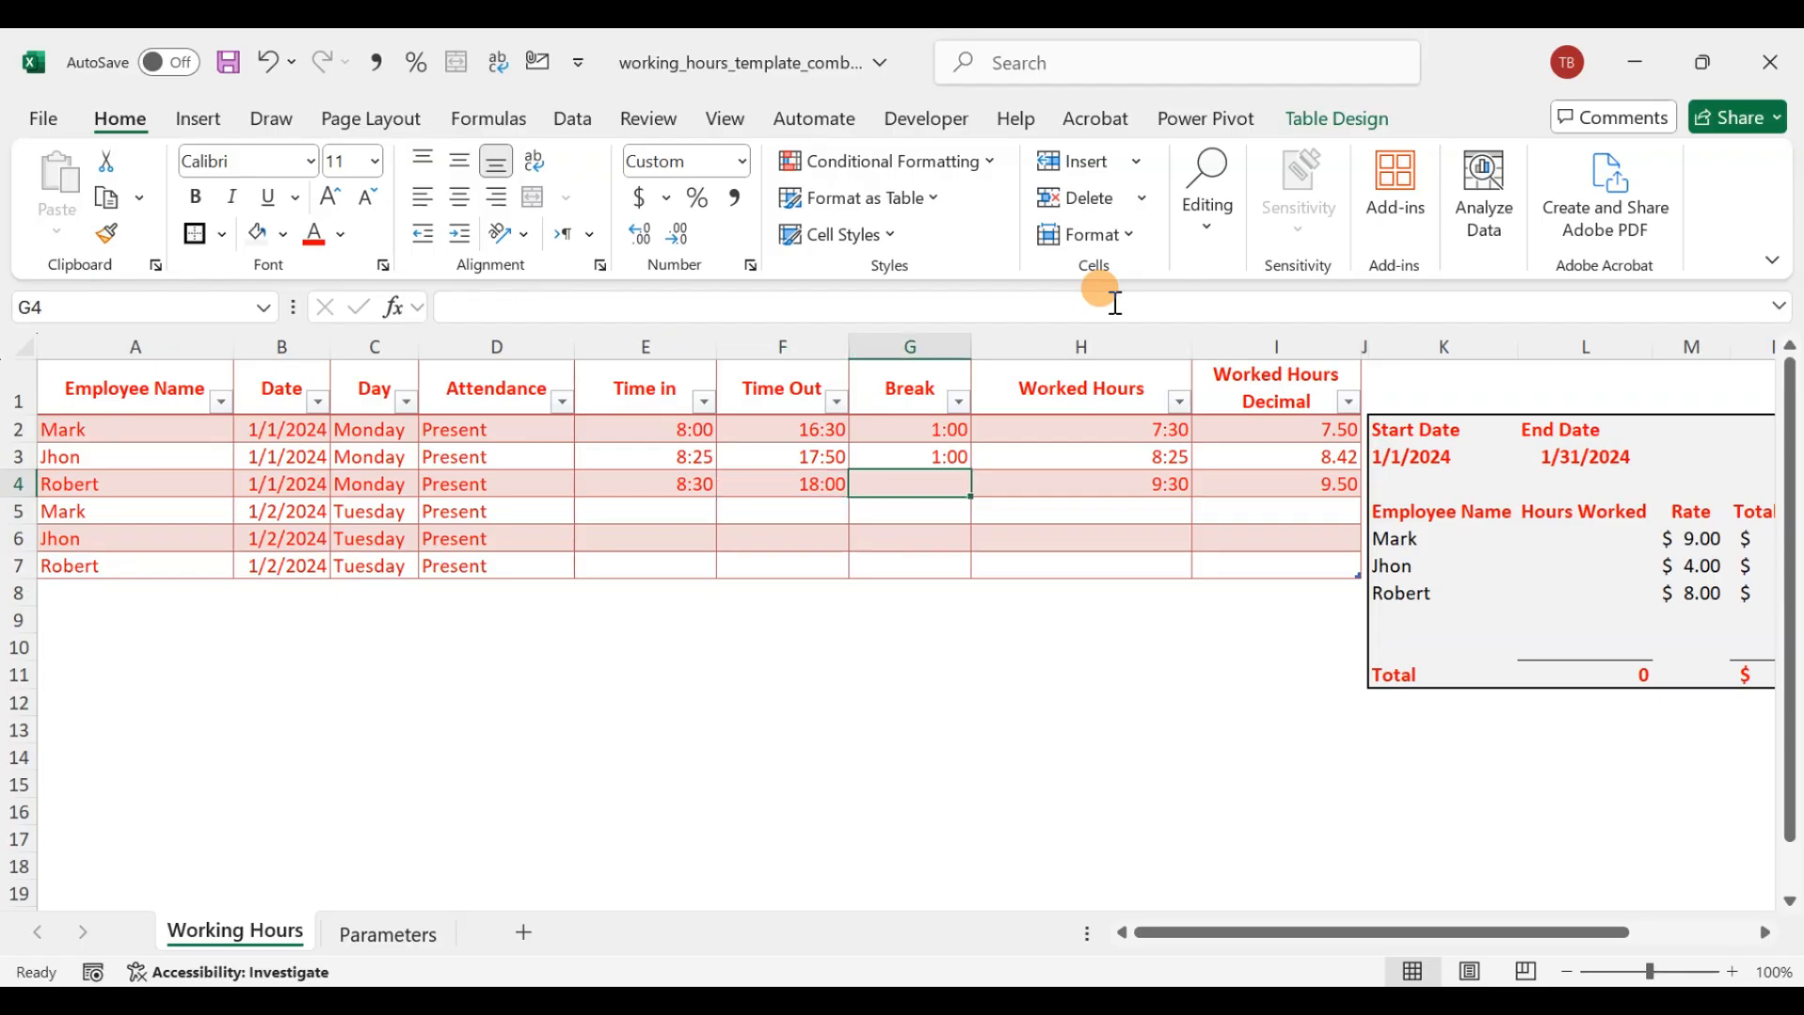
pyautogui.write('10')
pyautogui.press('Return')
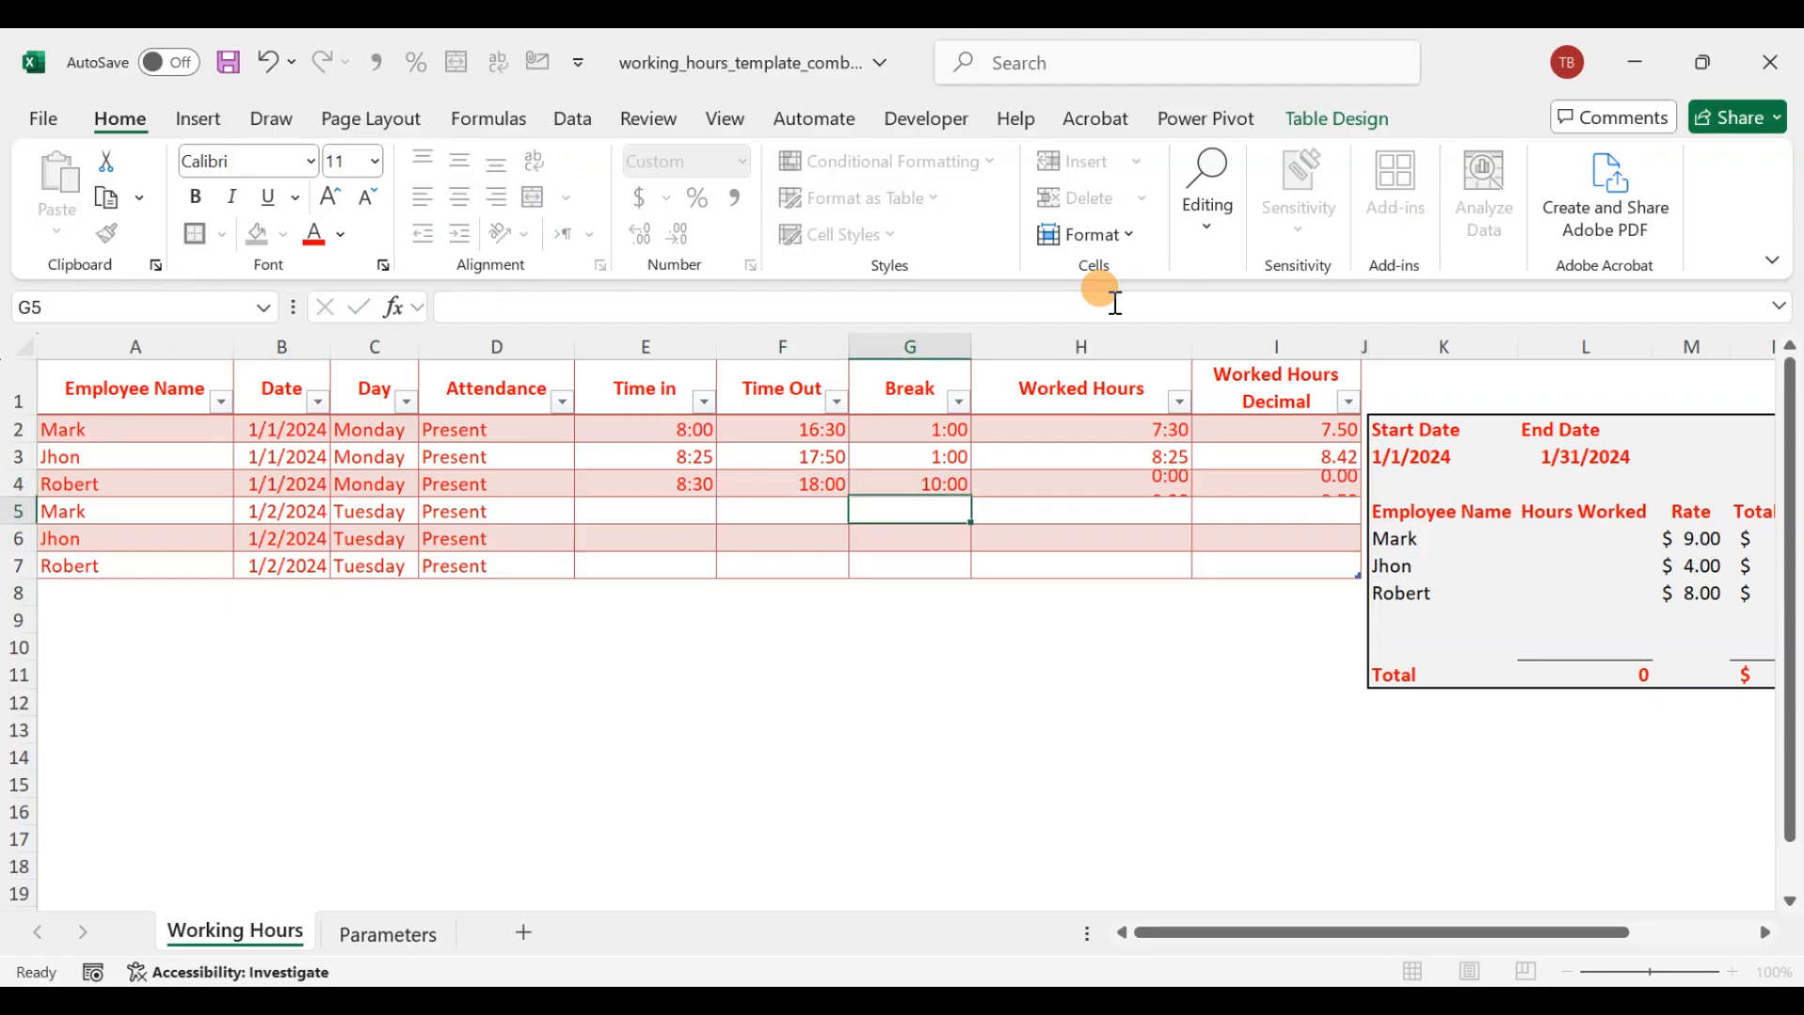
pyautogui.press('Down')
pyautogui.press('Up')
pyautogui.press('Up')
# - Set the Break in G4 to 1:00 and copy it down through G7
pyautogui.write('10')
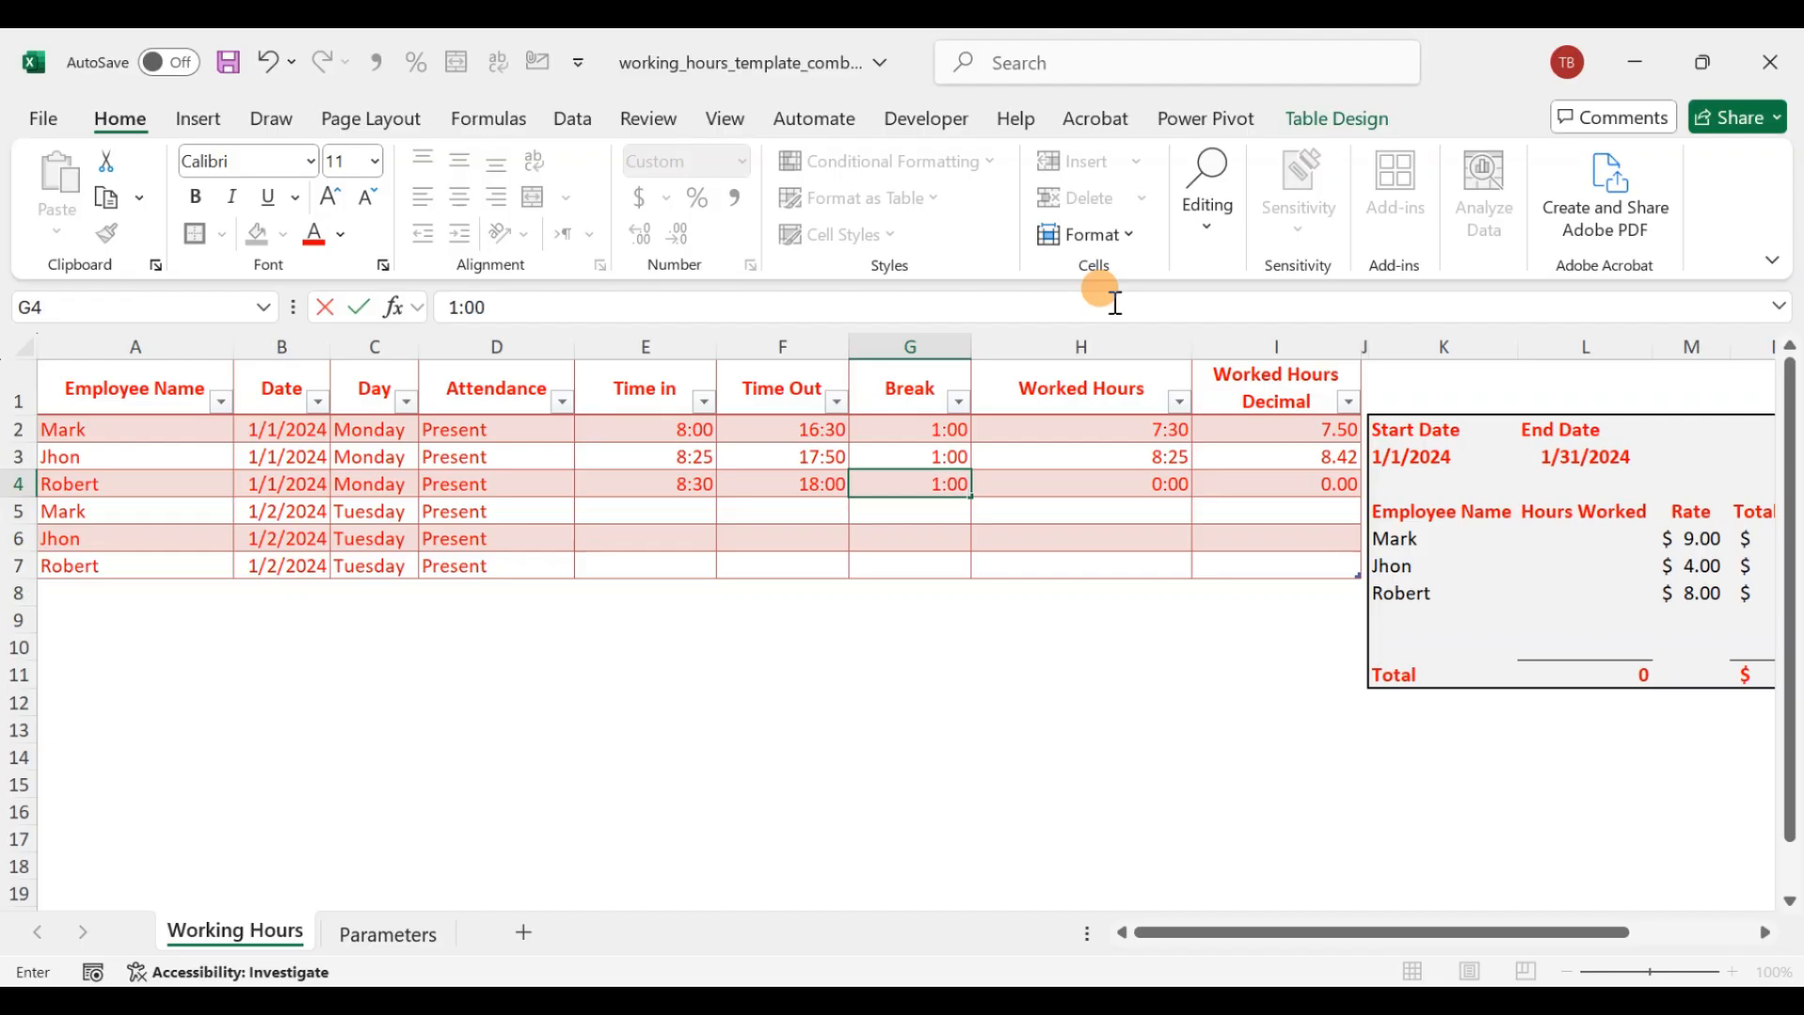
pyautogui.hotkey('ctrl', 'Return')
pyautogui.hotkey('ctrl', 'c')
pyautogui.hotkey('shift', 'Down')
pyautogui.hotkey('shift', 'Down')
pyautogui.hotkey('shift', 'Down')
pyautogui.press('Return')
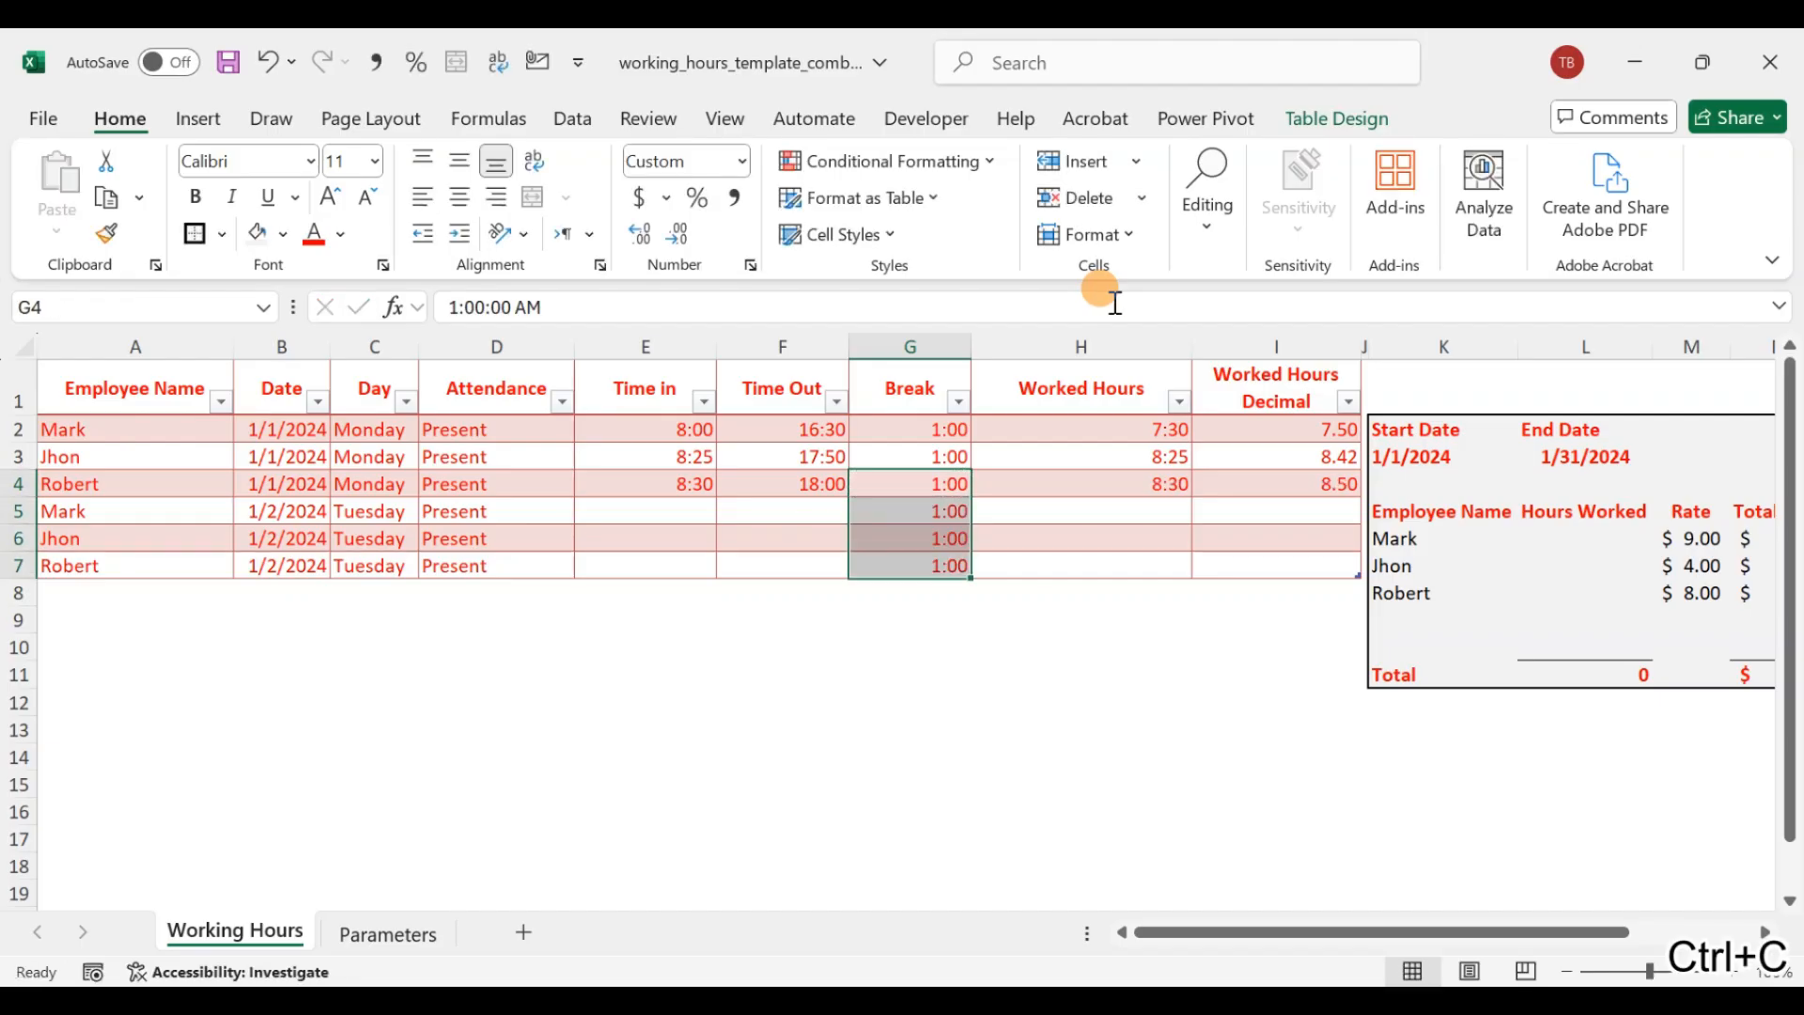
# - Set the Time in for the fourth attendance row, cell E5, to 9:00
pyautogui.press('Right')
pyautogui.press('Left')
pyautogui.press('Left')
pyautogui.press('Left')
pyautogui.press('Down')
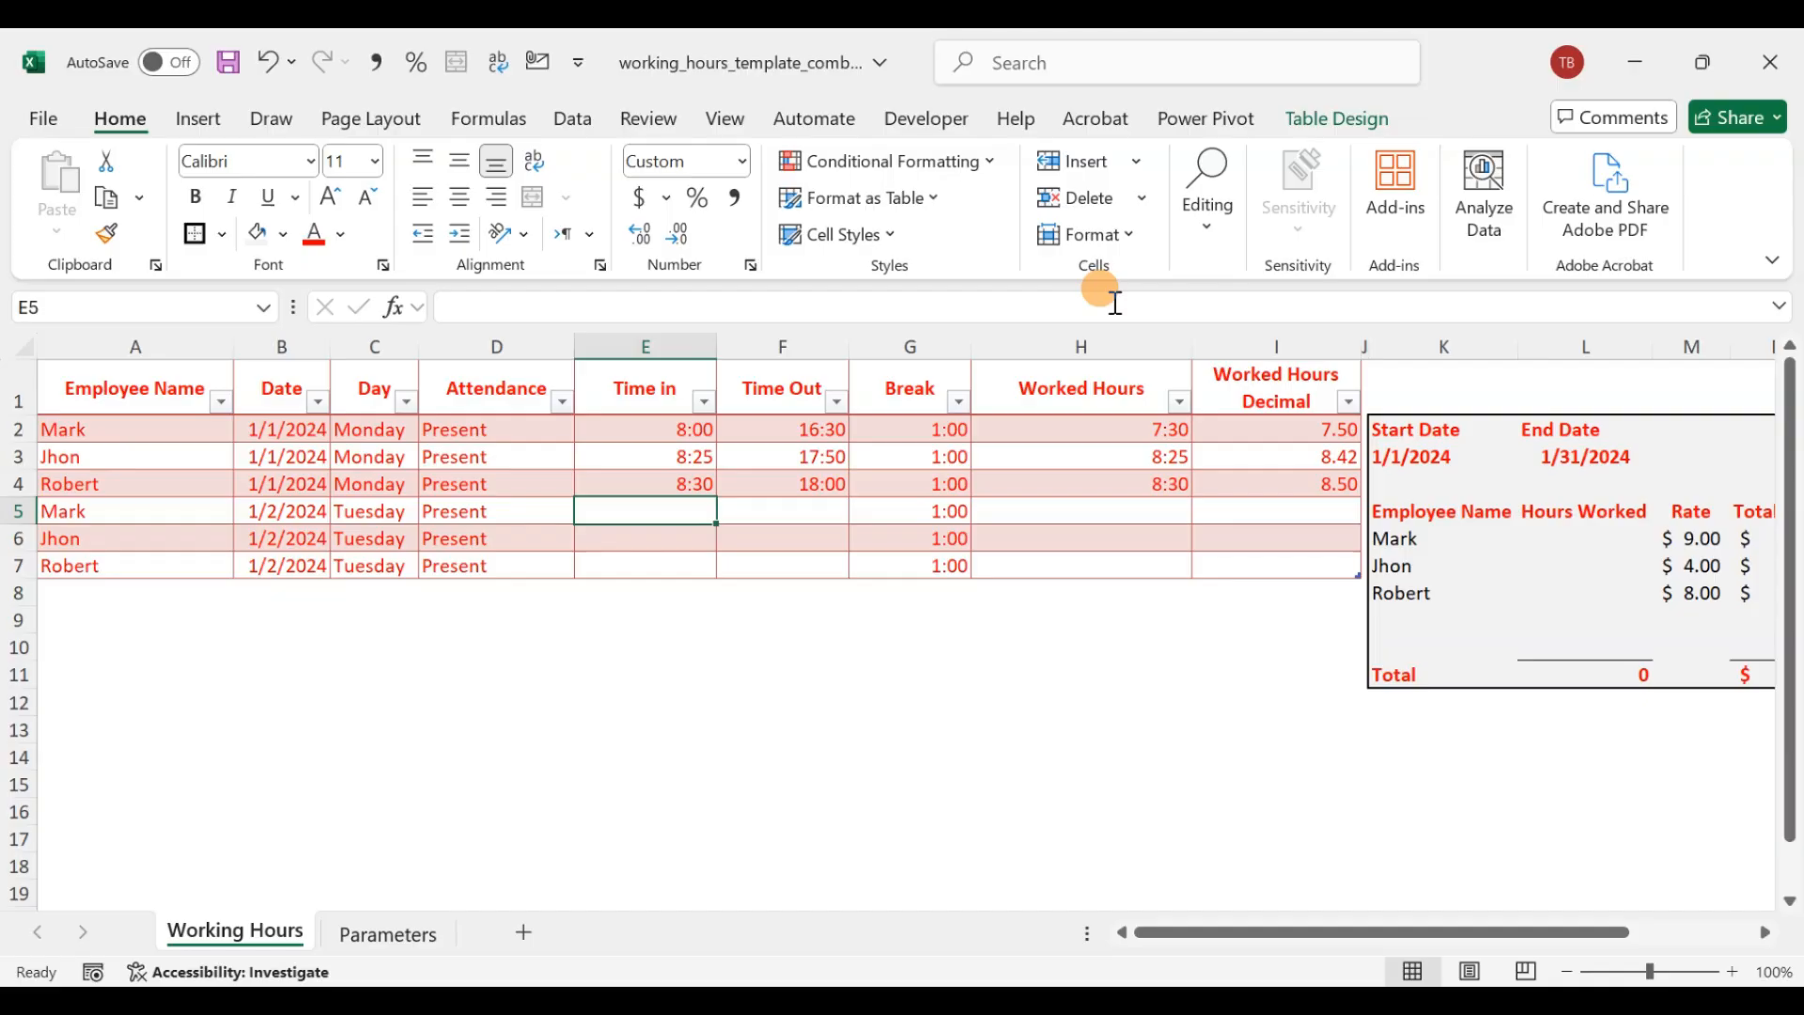
pyautogui.write('9:00')
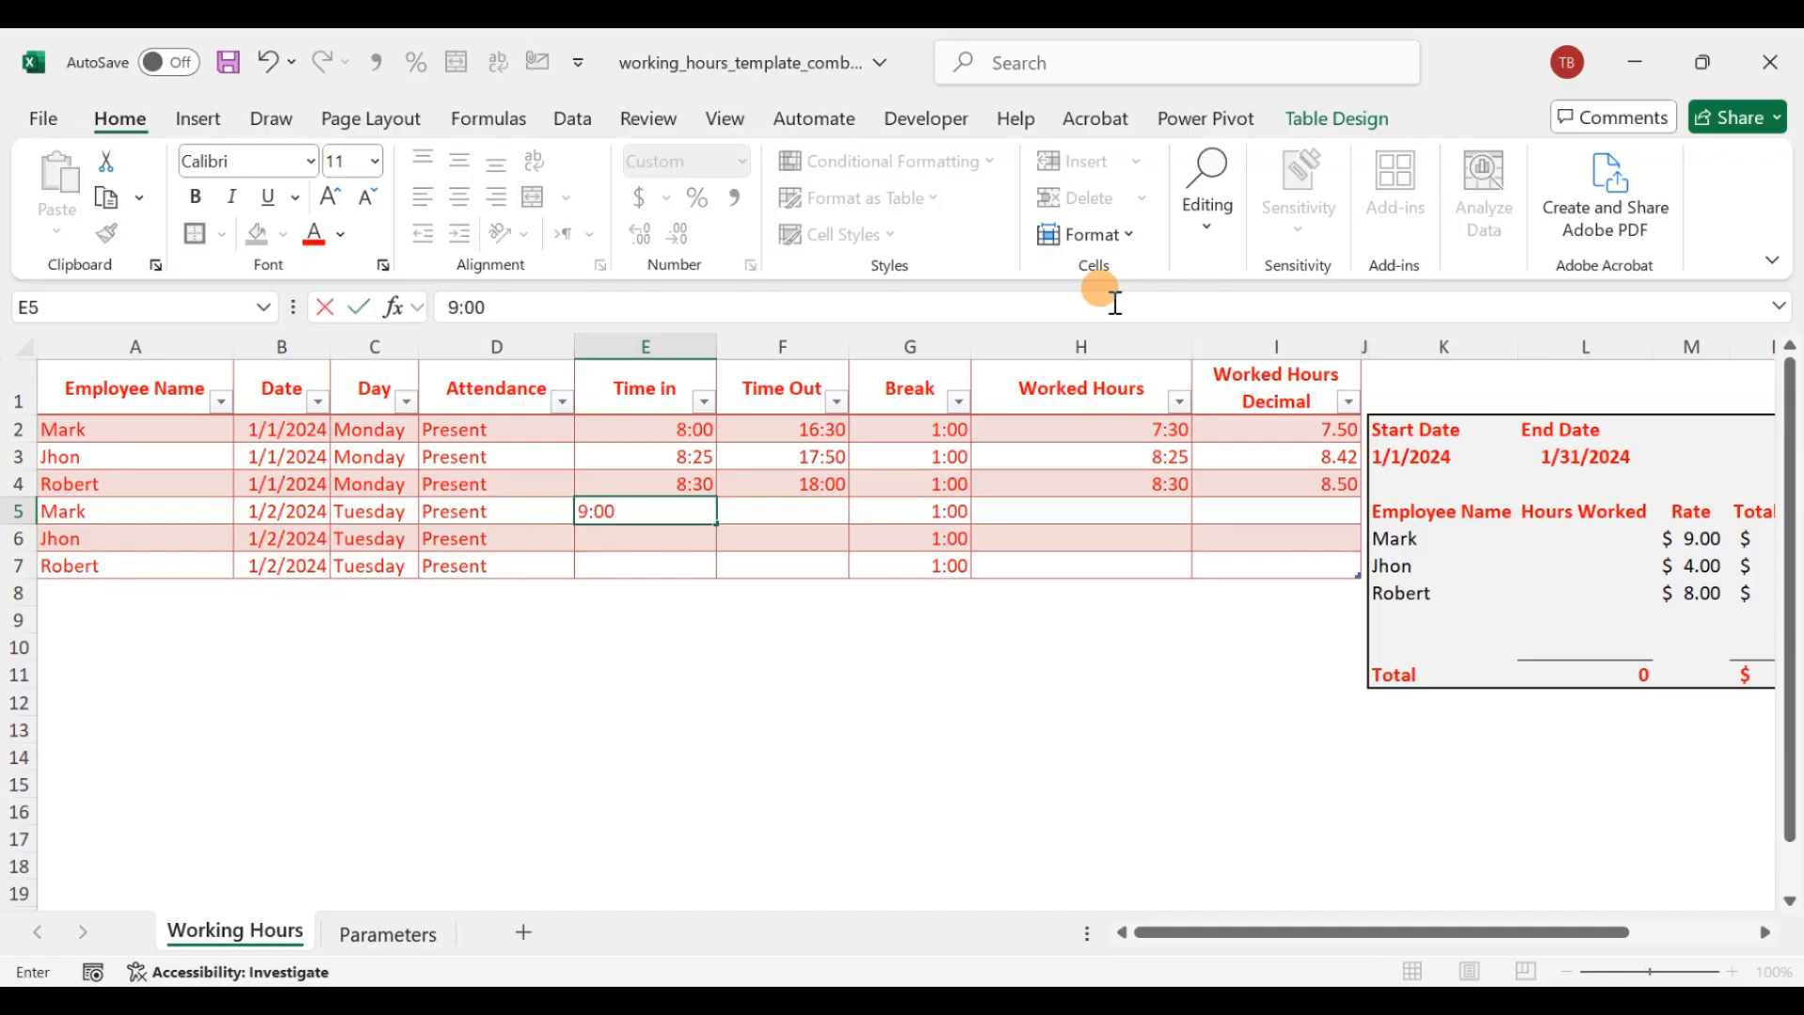
pyautogui.press('Return')
# - Set the Time Out for the fourth attendance row, cell F5, to 19:00
pyautogui.press('Up')
pyautogui.press('Right')
pyautogui.write('19')
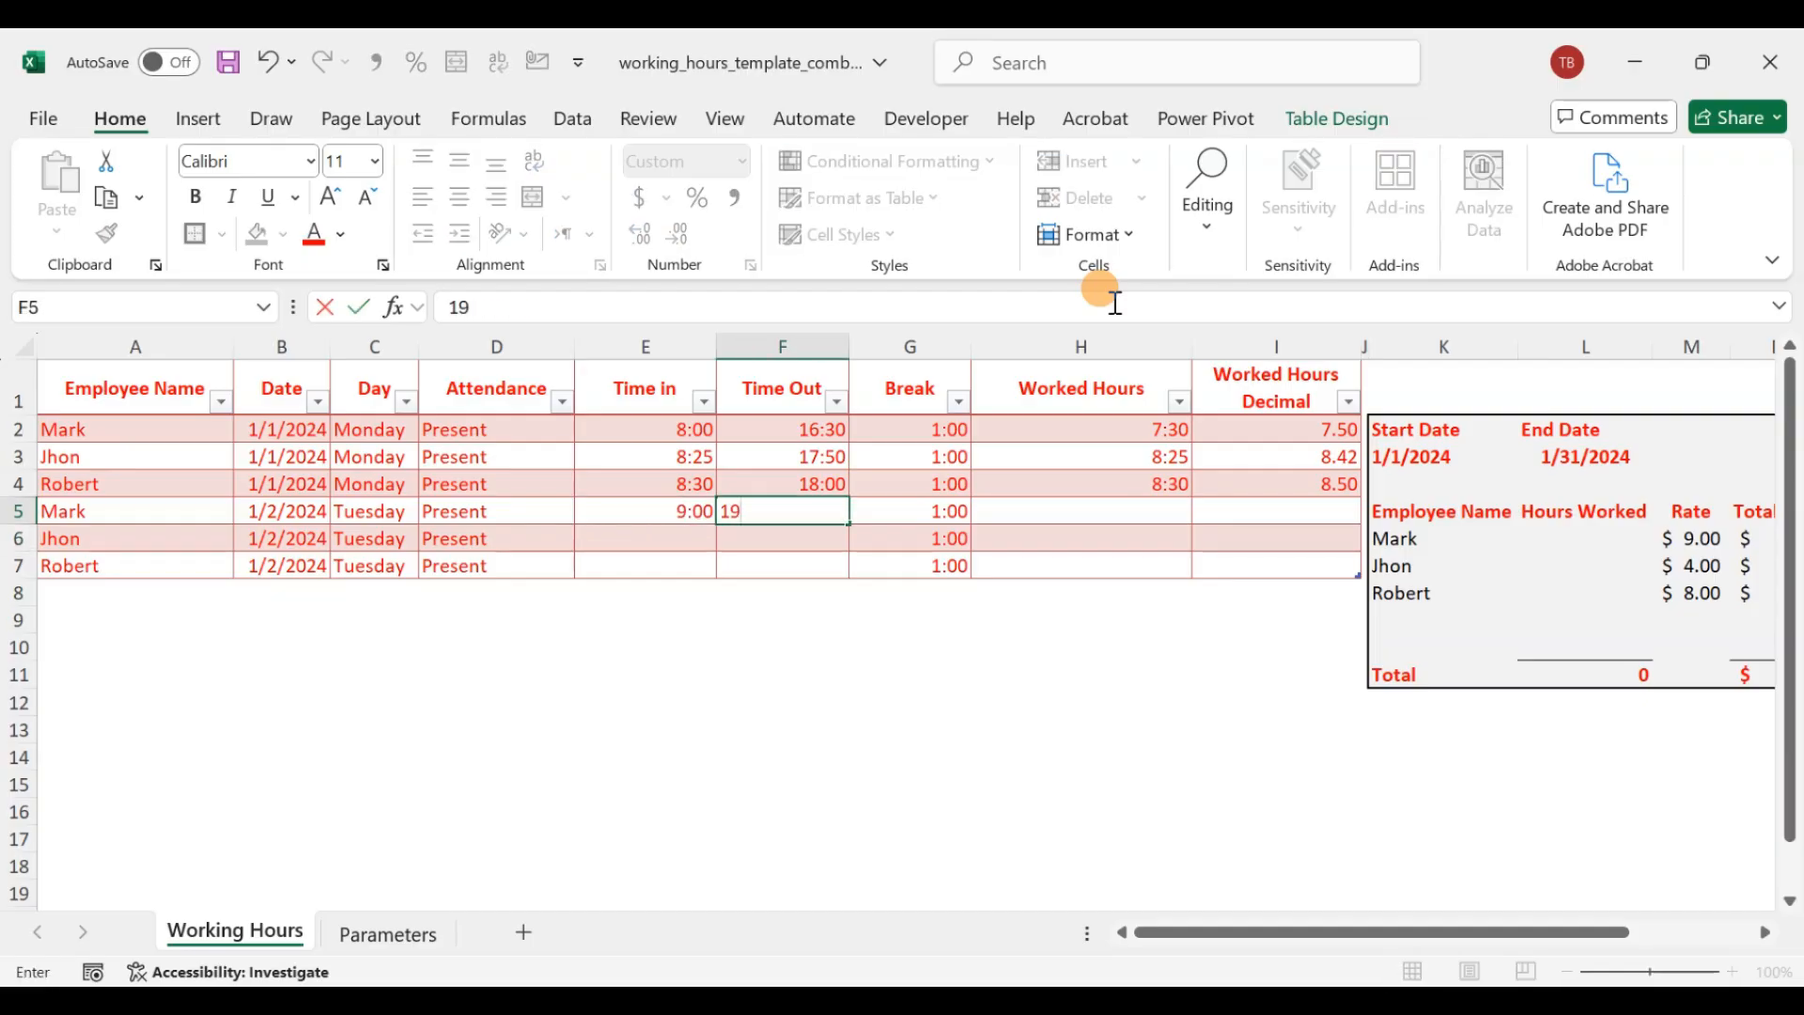
pyautogui.write(':00')
pyautogui.press('Return')
# - Set the Time in for the last two attendance rows, cells E6 and E7, to 8:00
pyautogui.press('Up')
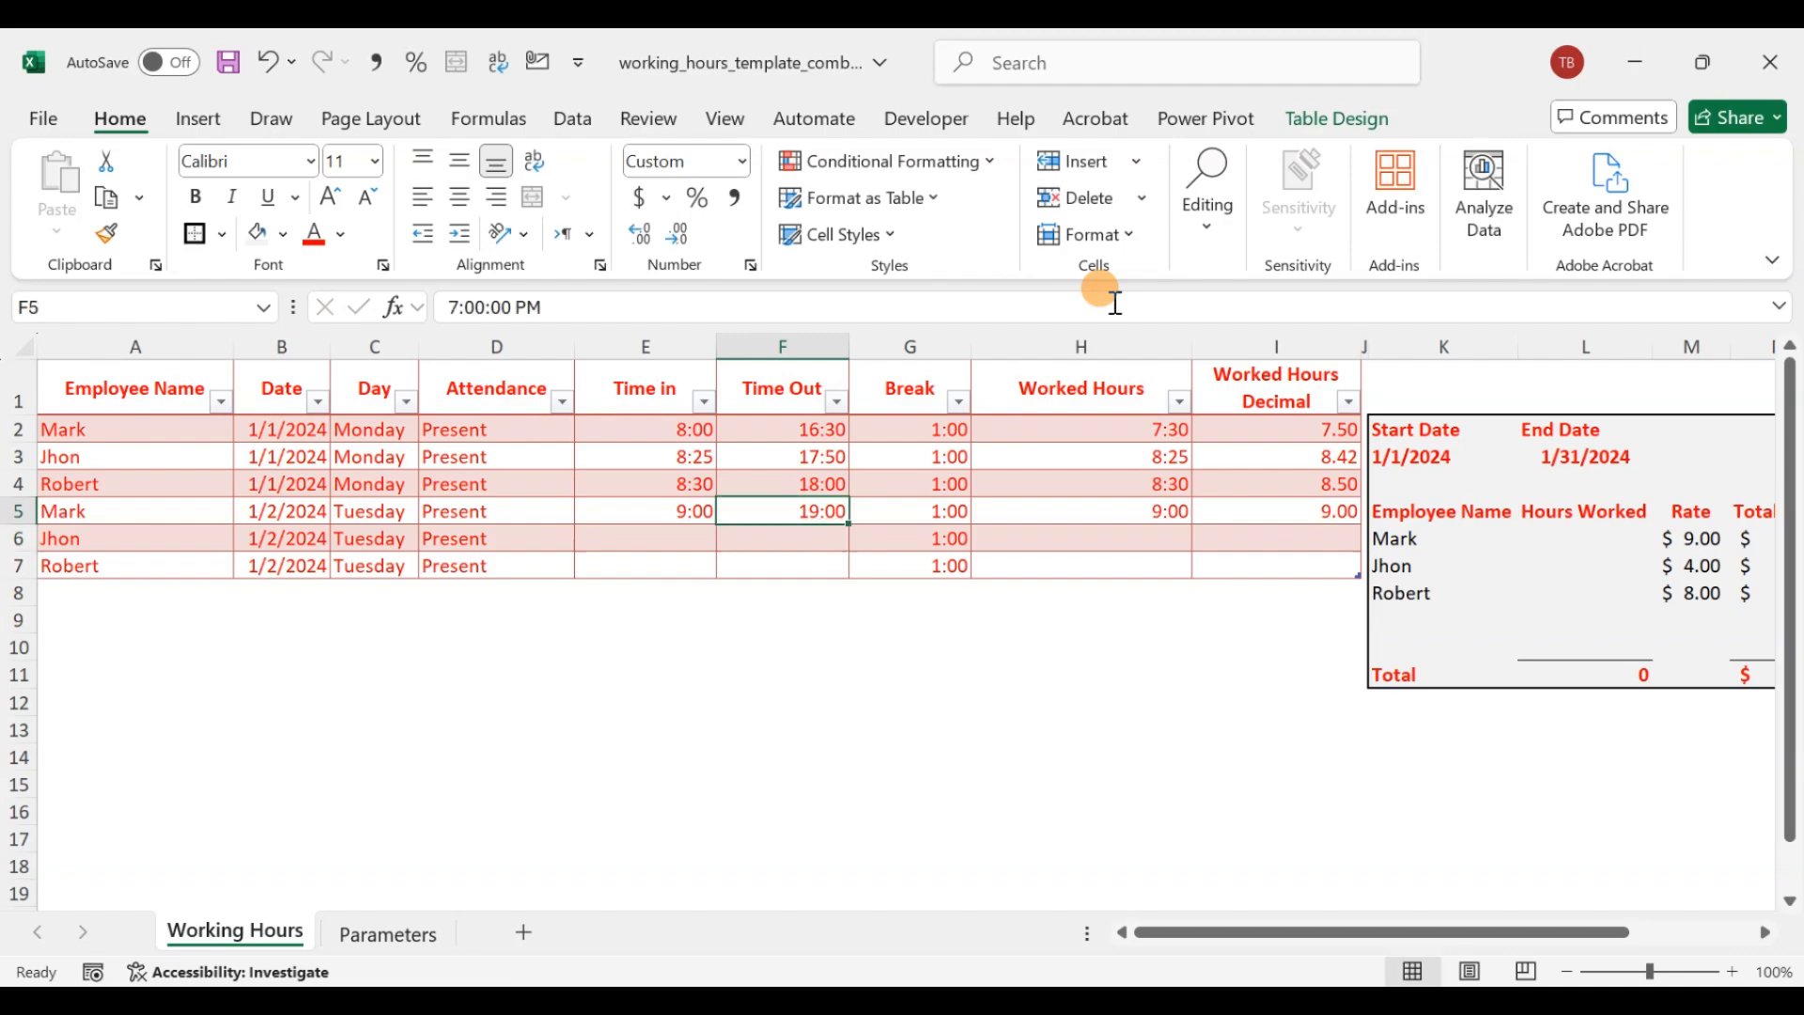
pyautogui.press('Left')
pyautogui.press('Down')
pyautogui.write('8')
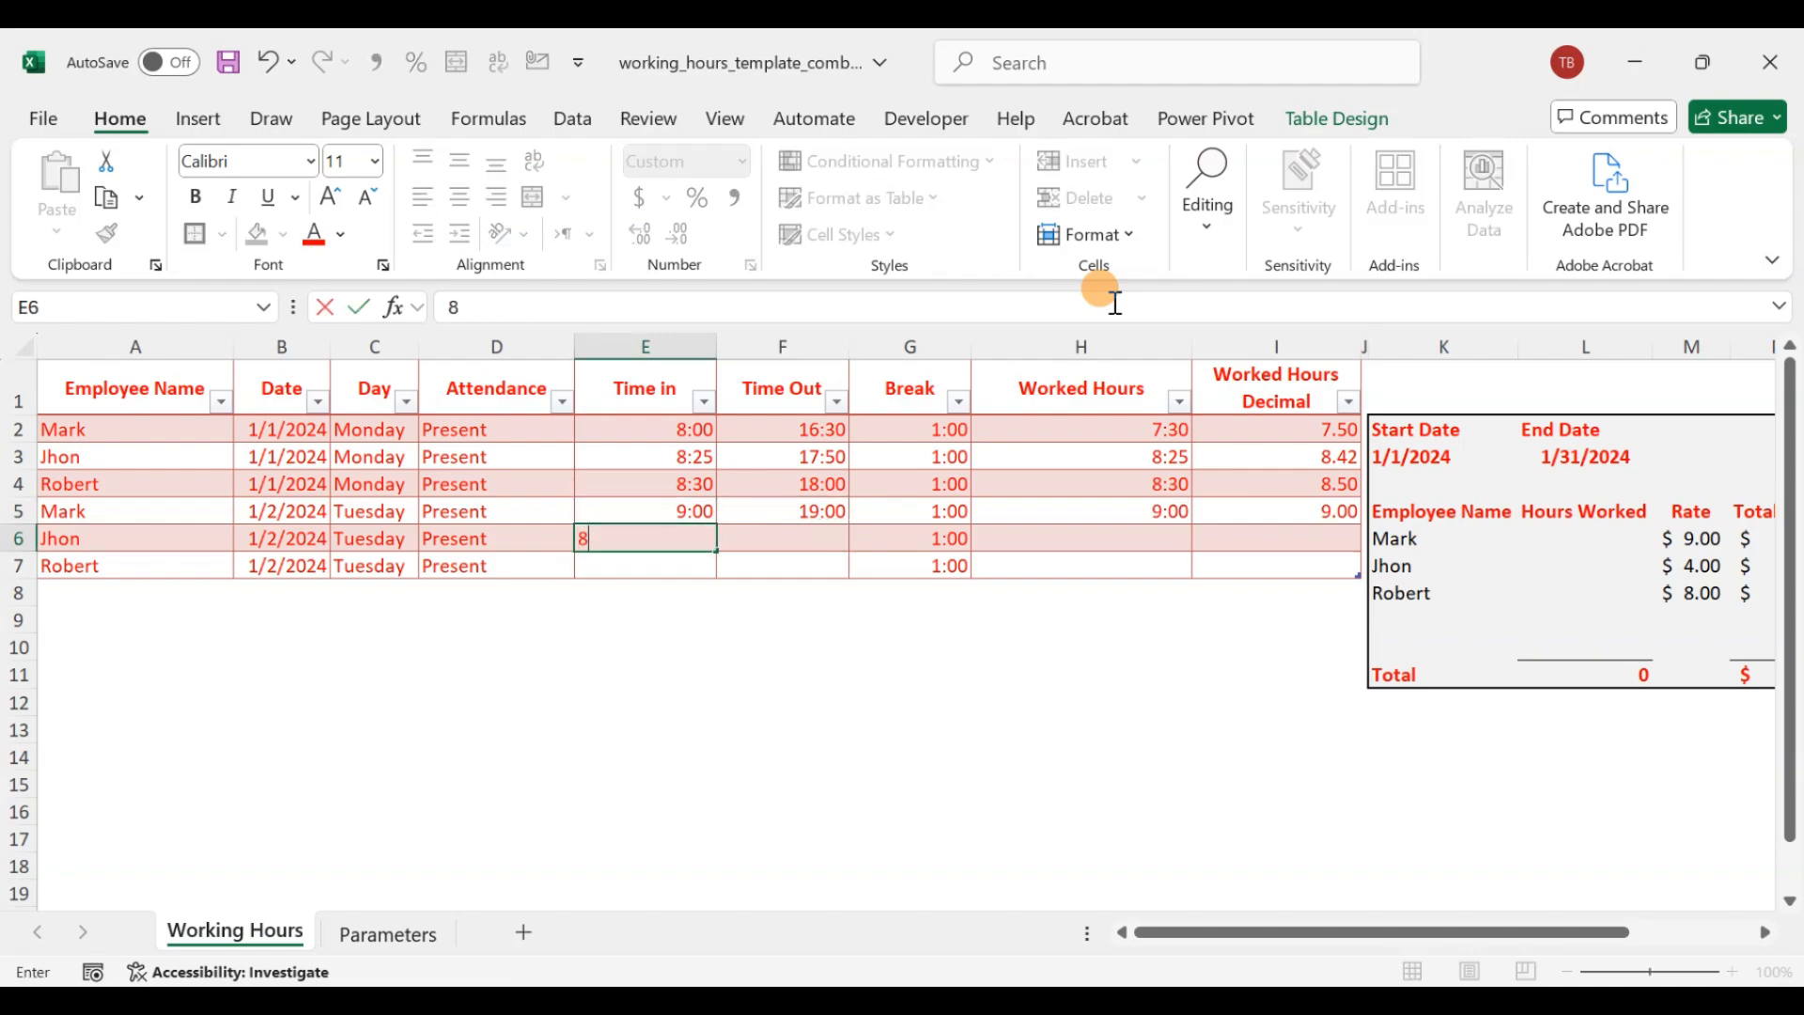
pyautogui.write(':00')
pyautogui.press('Return')
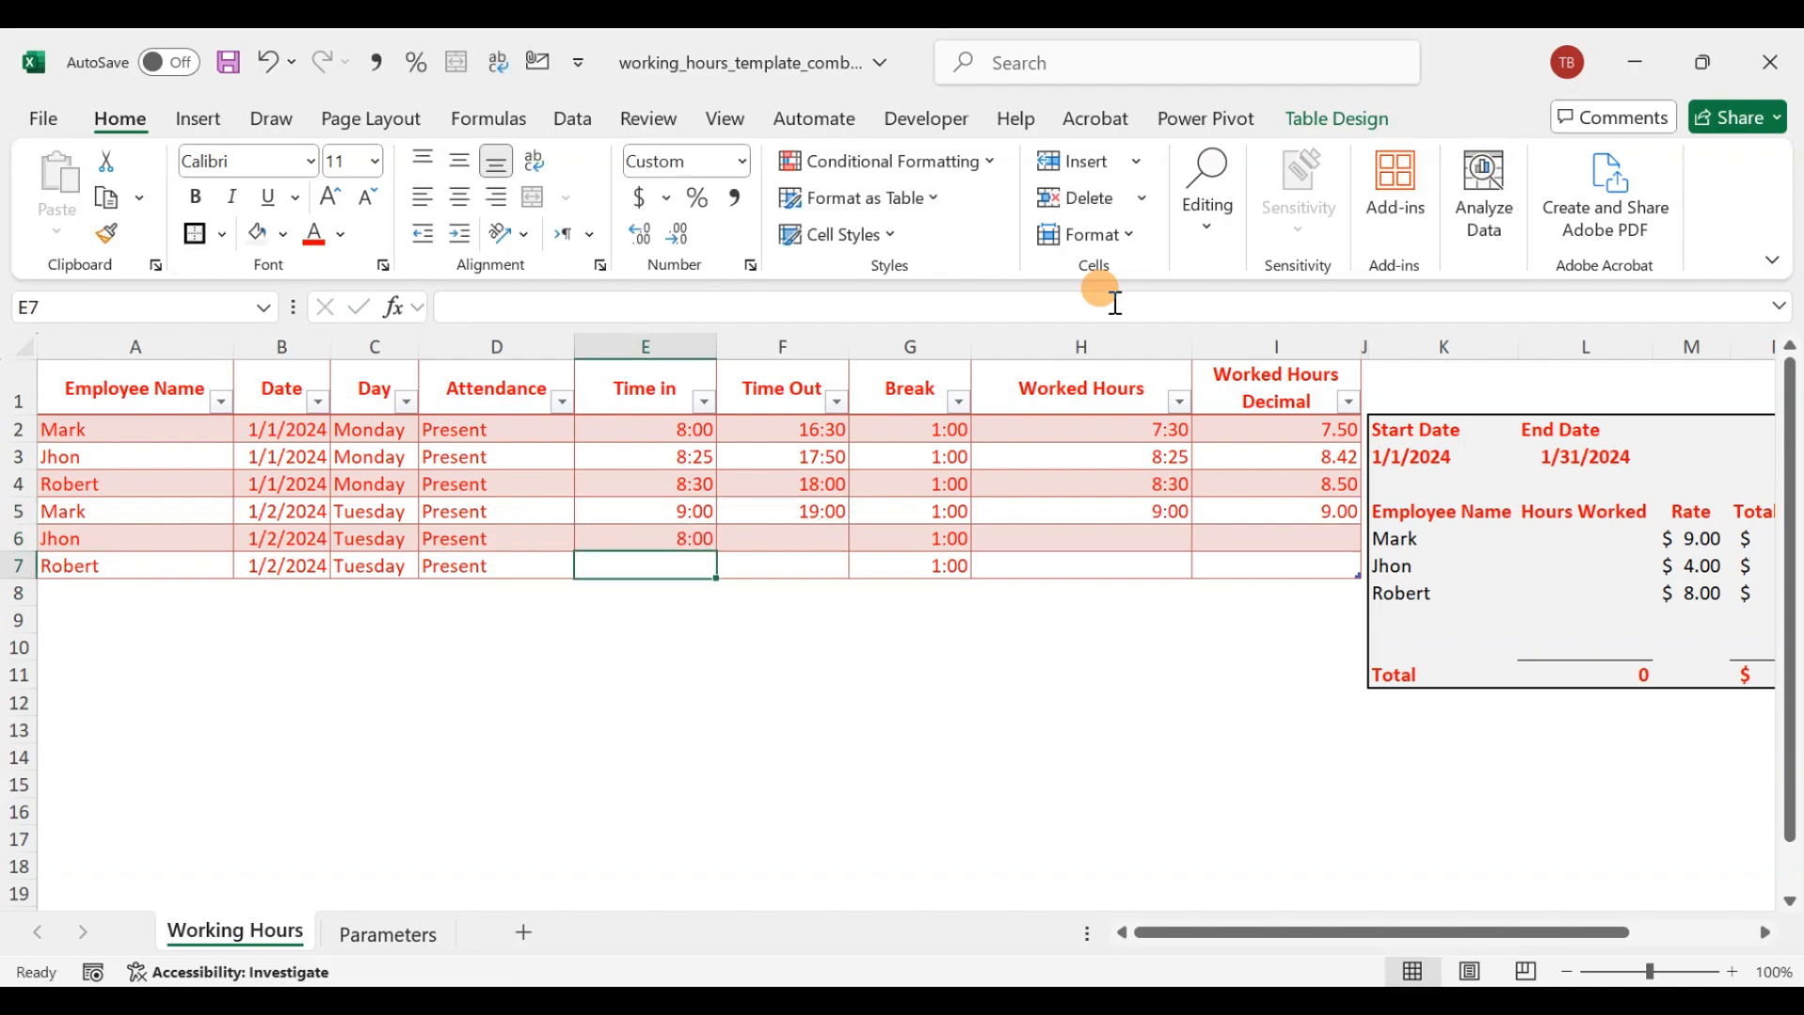
pyautogui.write('8:00')
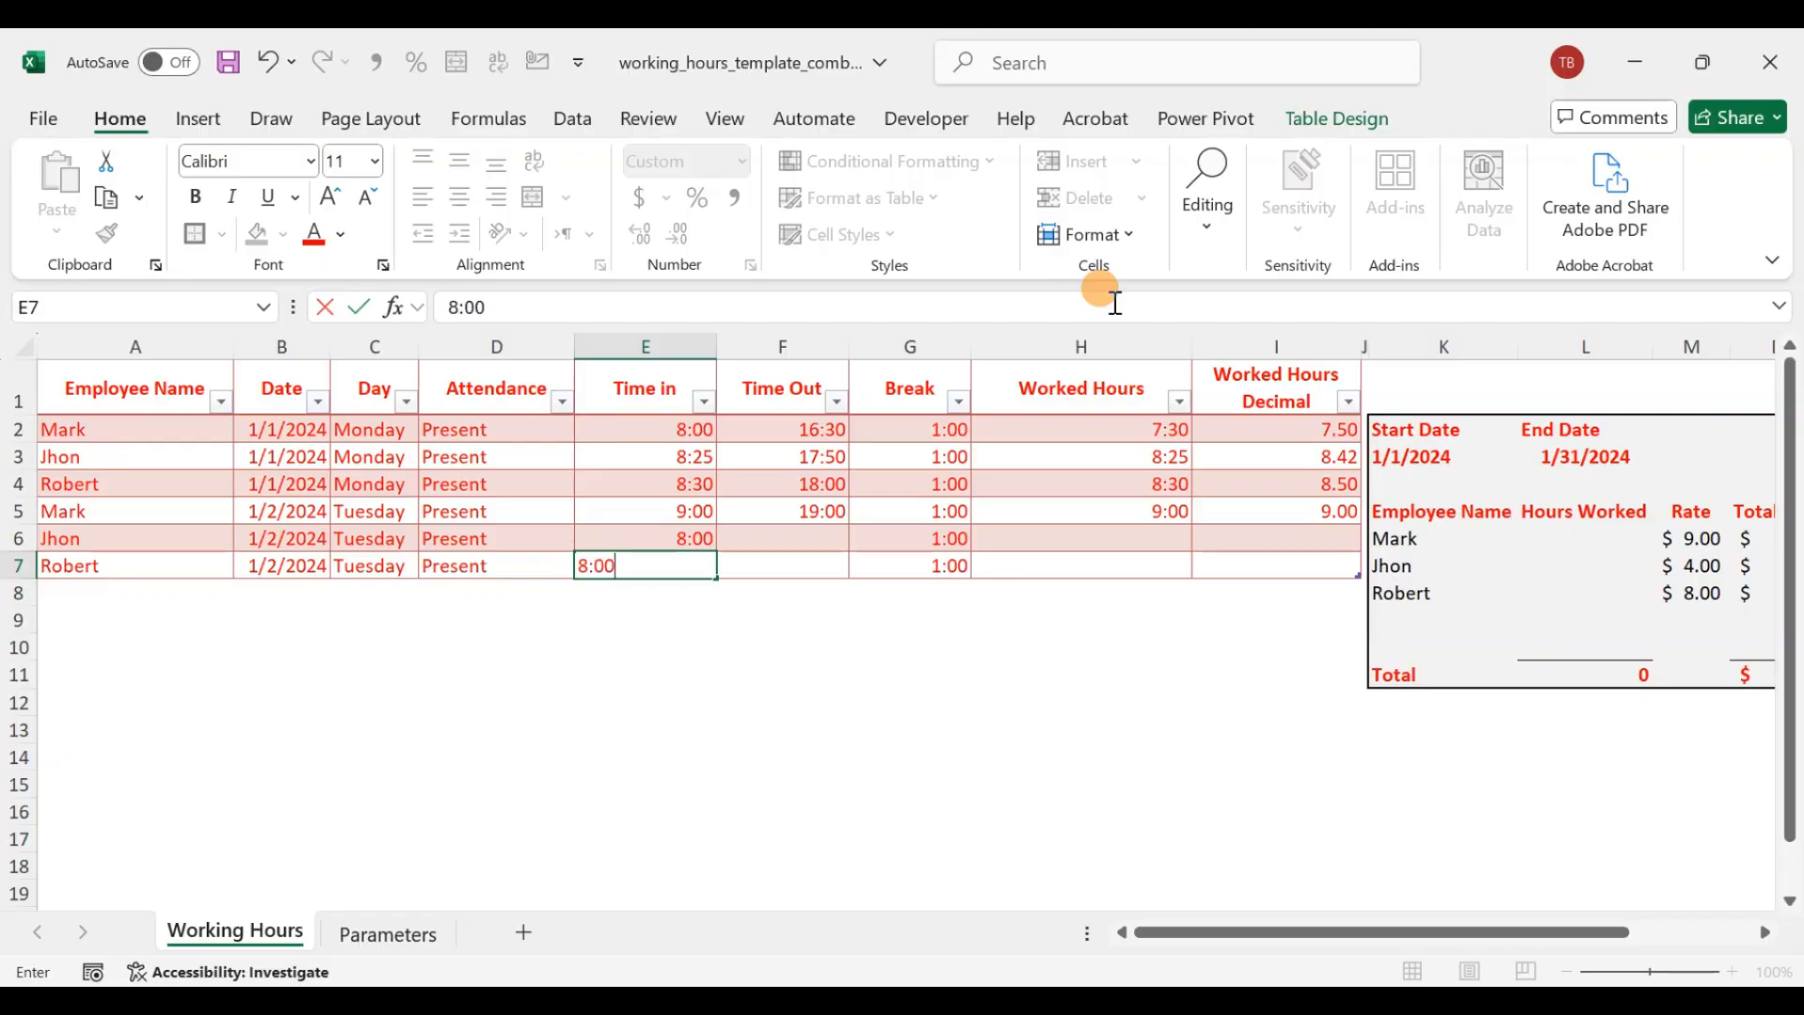
pyautogui.press('Return')
# - Set the Time Out for the last two attendance rows: 17:00 in F6 and 18:00 in F7
pyautogui.press('Up')
pyautogui.press('Up')
pyautogui.press('Right')
pyautogui.write('17')
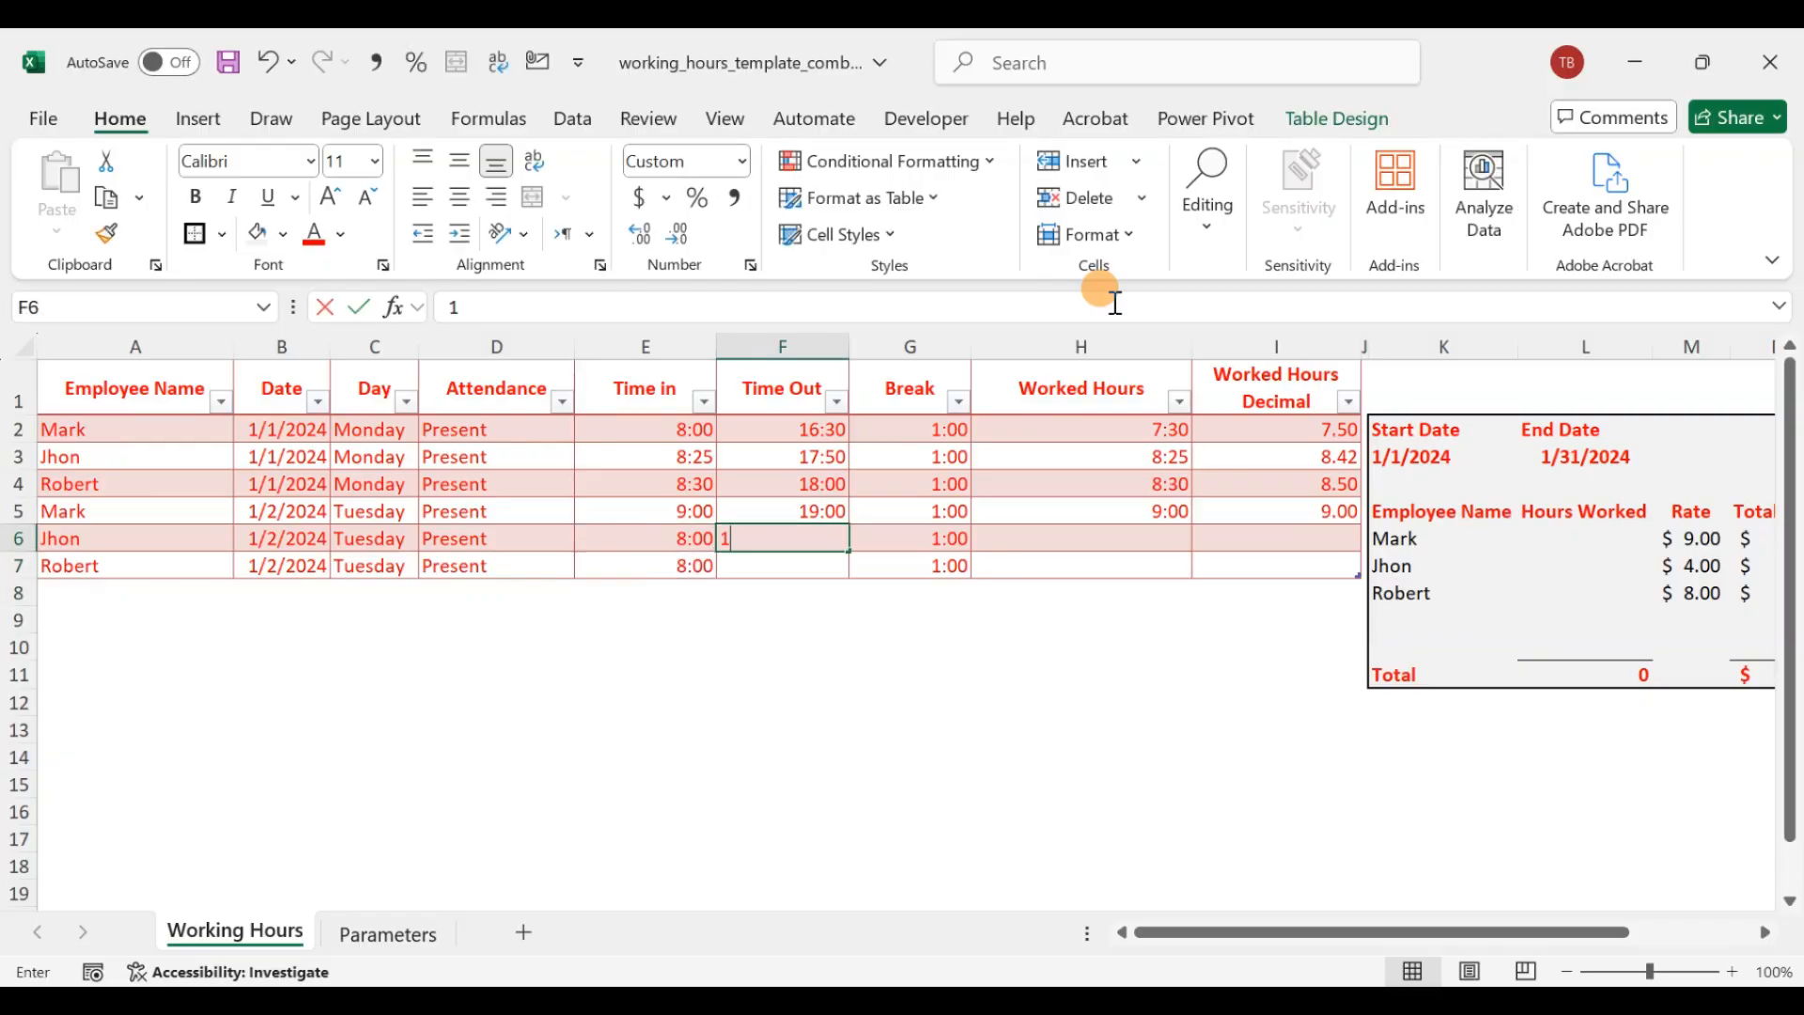
pyautogui.press('Return')
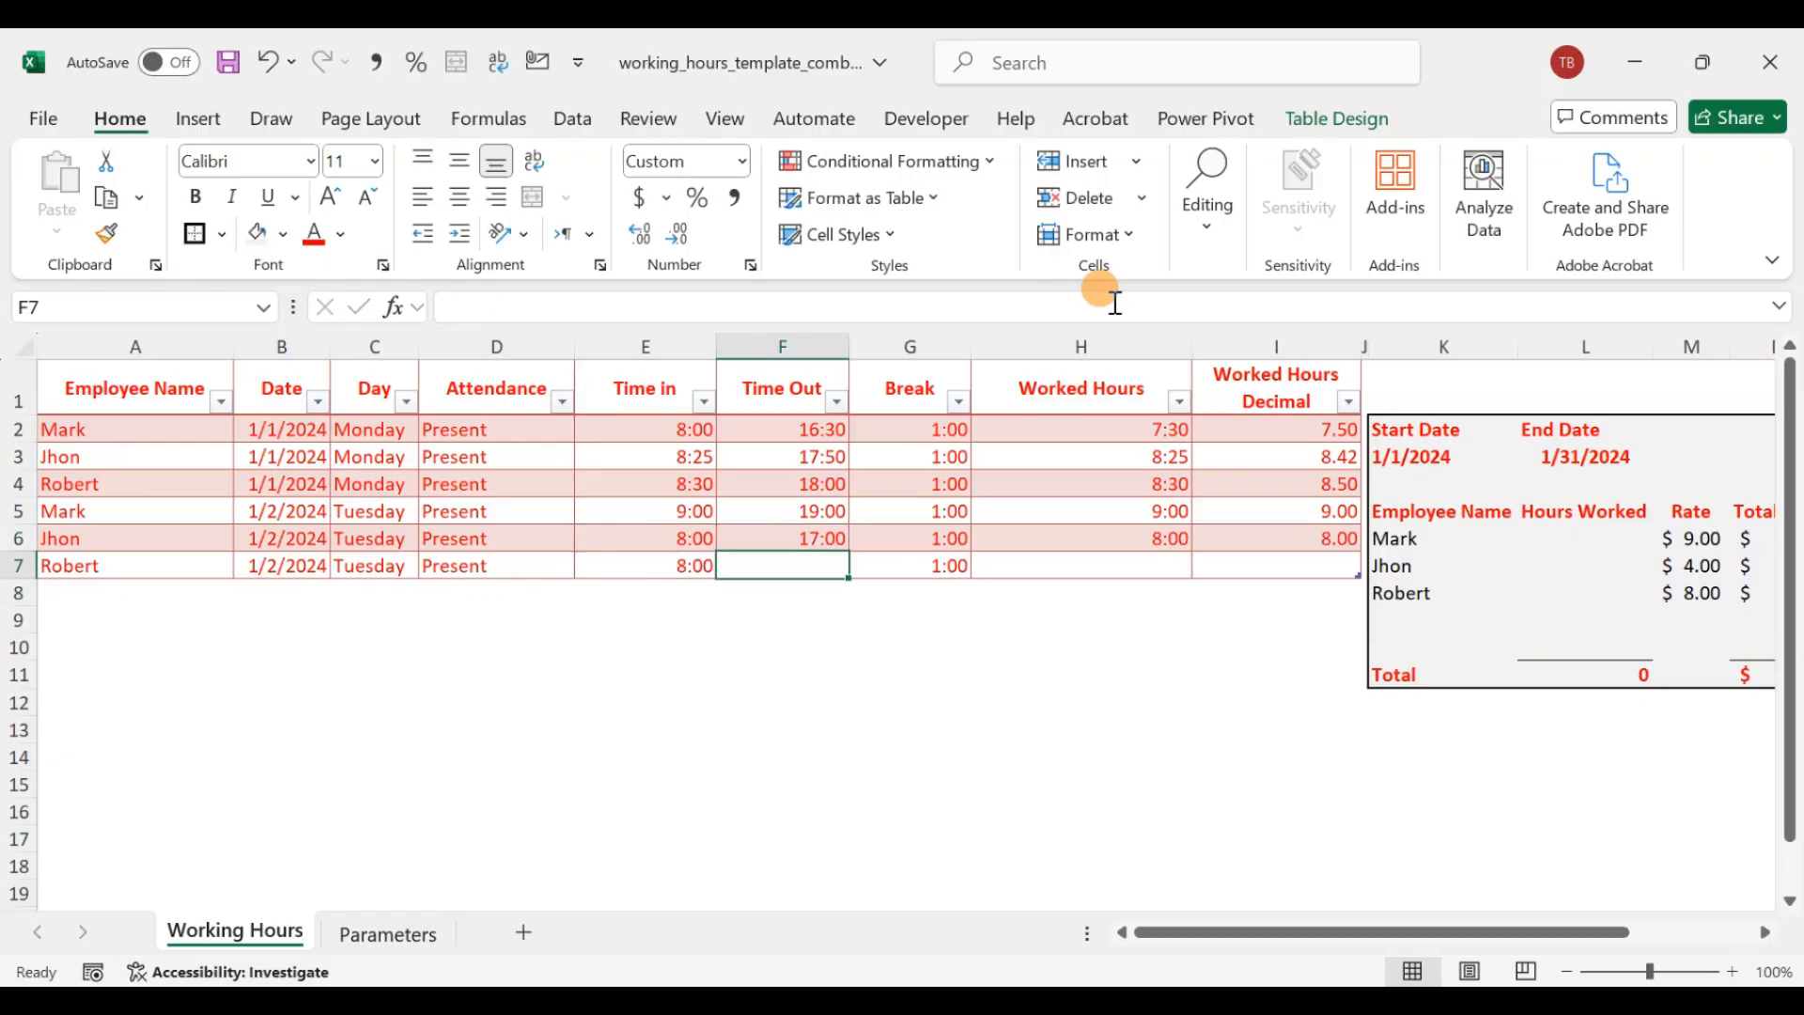
pyautogui.write('18')
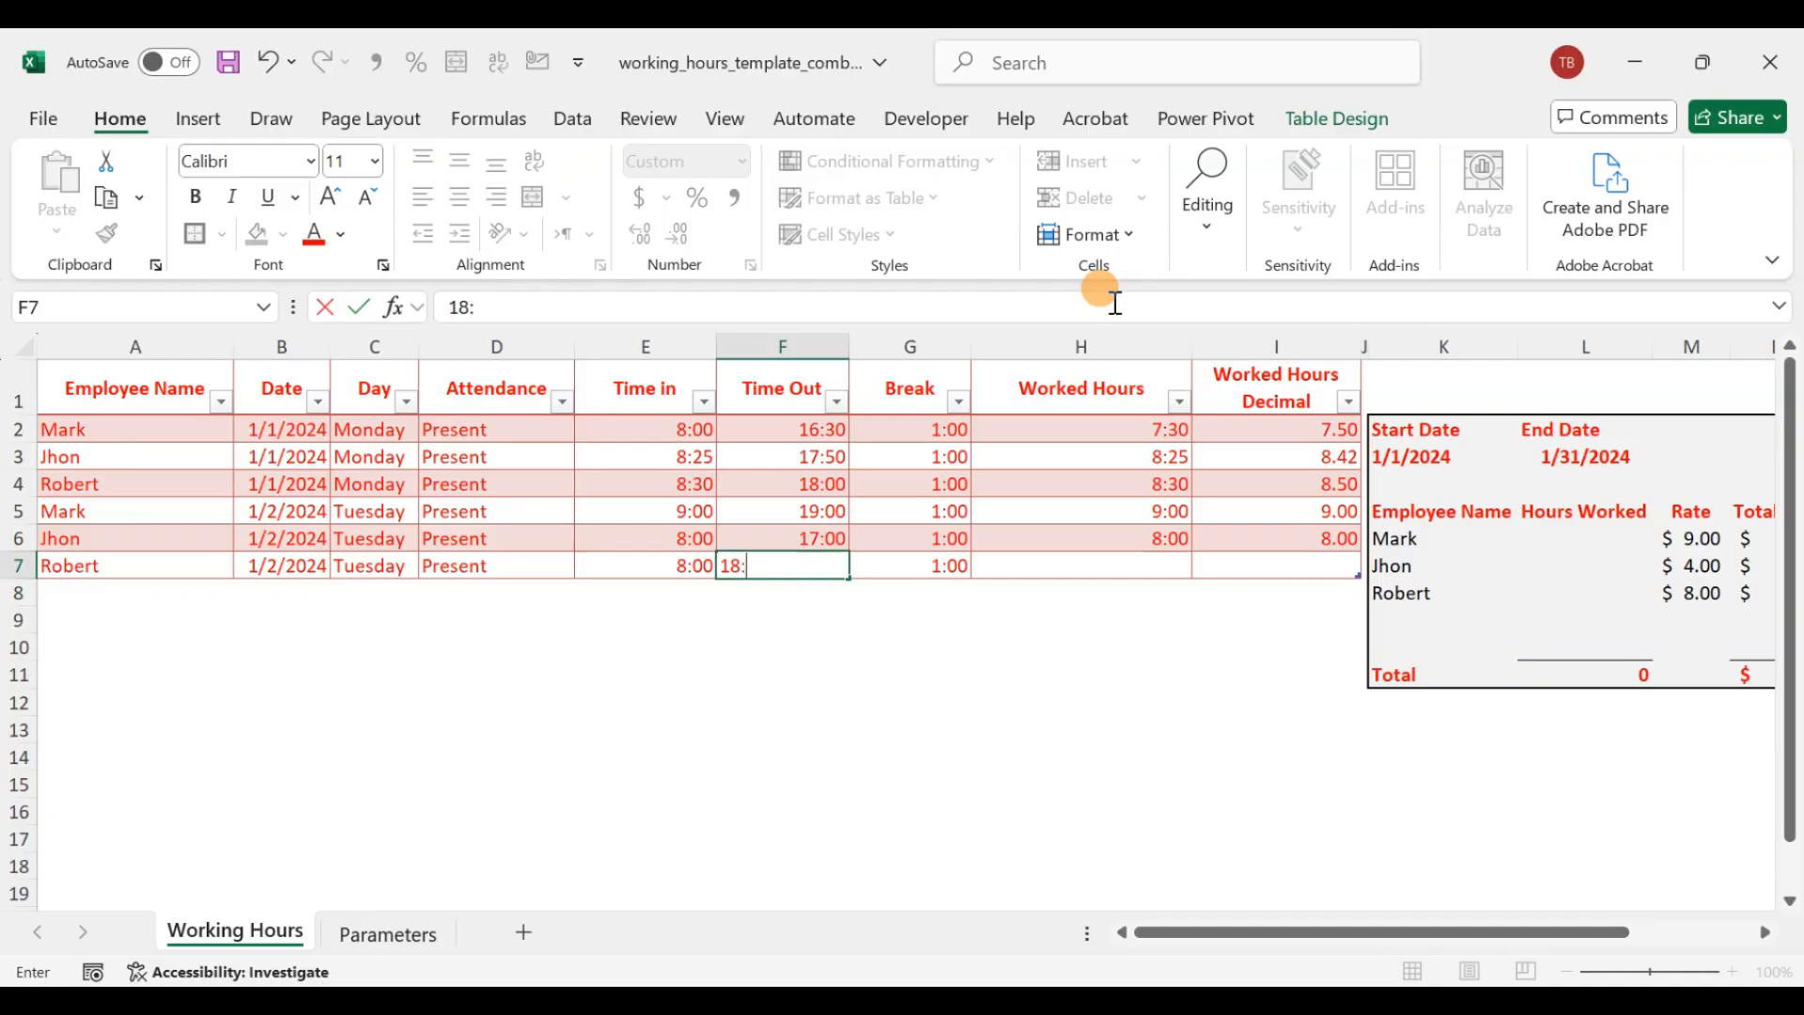
pyautogui.write(':00')
pyautogui.press('Return')
# - Review the last attendance row's entries and its calculated Worked Hours and Worked Hours Decimal cells
pyautogui.press('Up')
pyautogui.press('Right')
pyautogui.press('Right')
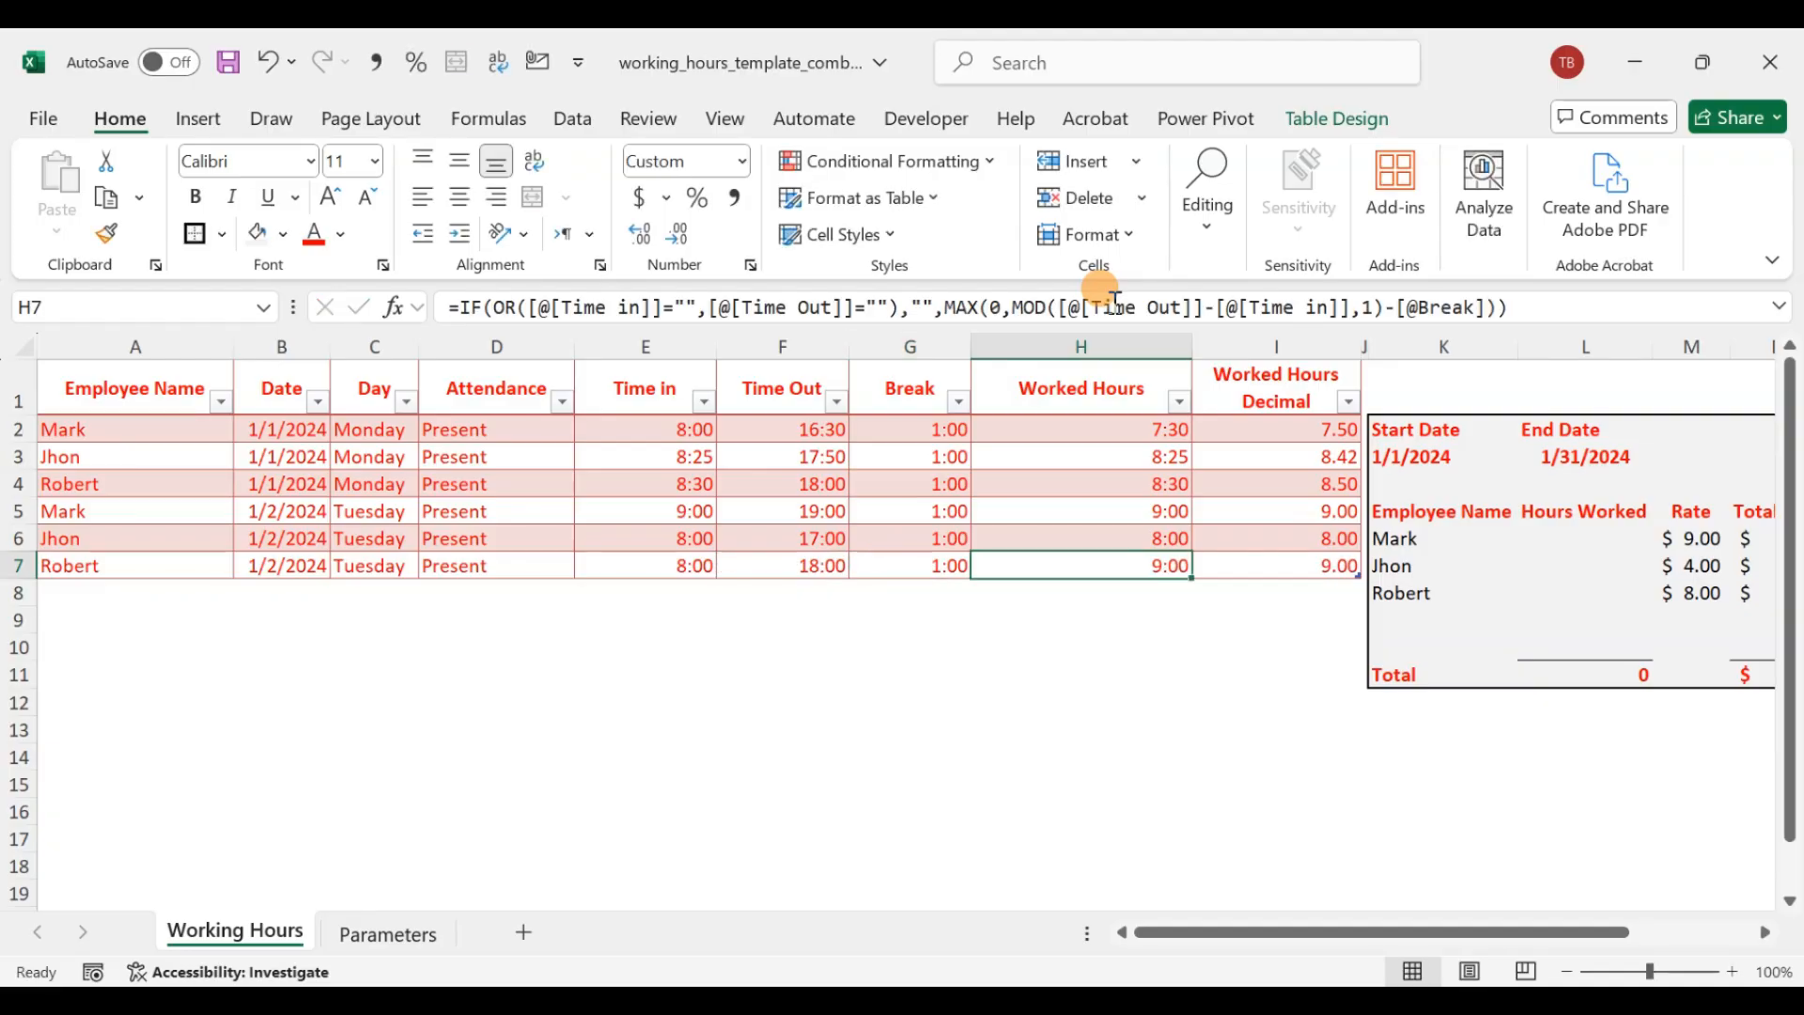
pyautogui.press('Left')
pyautogui.press('Left')
pyautogui.press('Left')
pyautogui.press('Left')
pyautogui.press('Left')
pyautogui.press('Left')
pyautogui.press('Left')
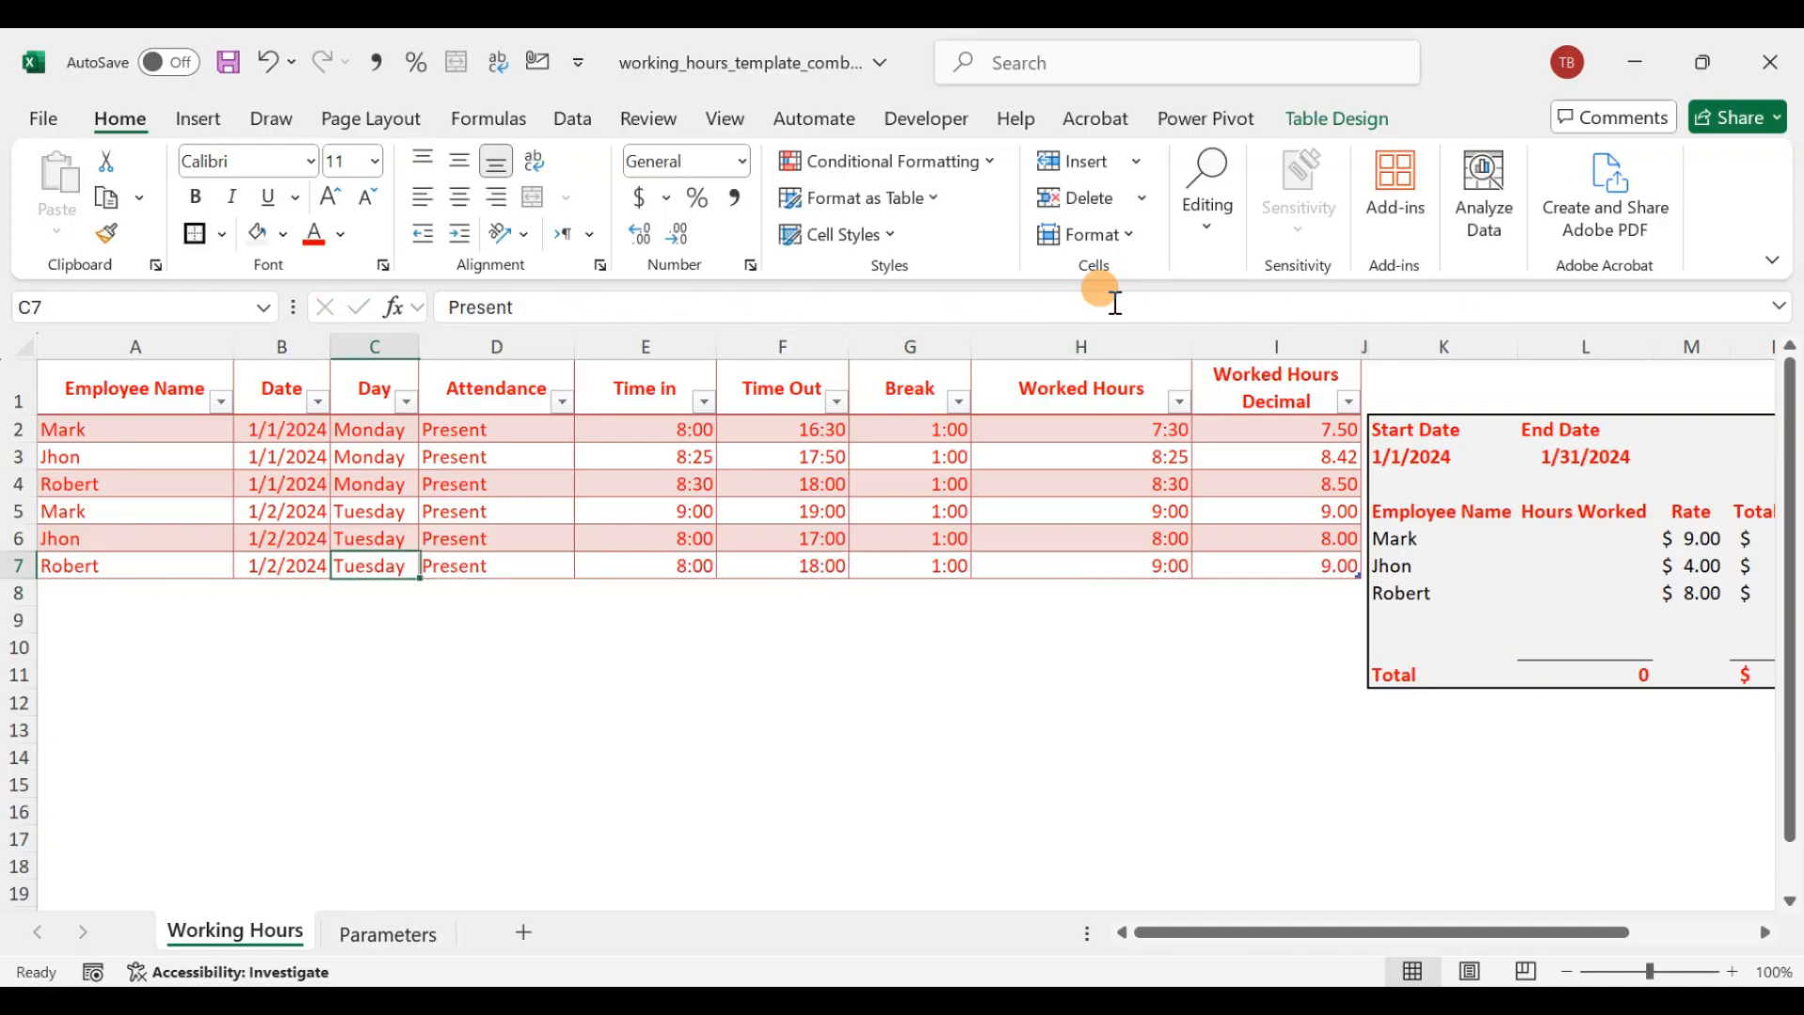
pyautogui.press('Right')
pyautogui.press('Right')
pyautogui.press('Right')
pyautogui.press('Right')
pyautogui.press('Right')
pyautogui.press('Right')
pyautogui.press('Right')
pyautogui.press('Right')
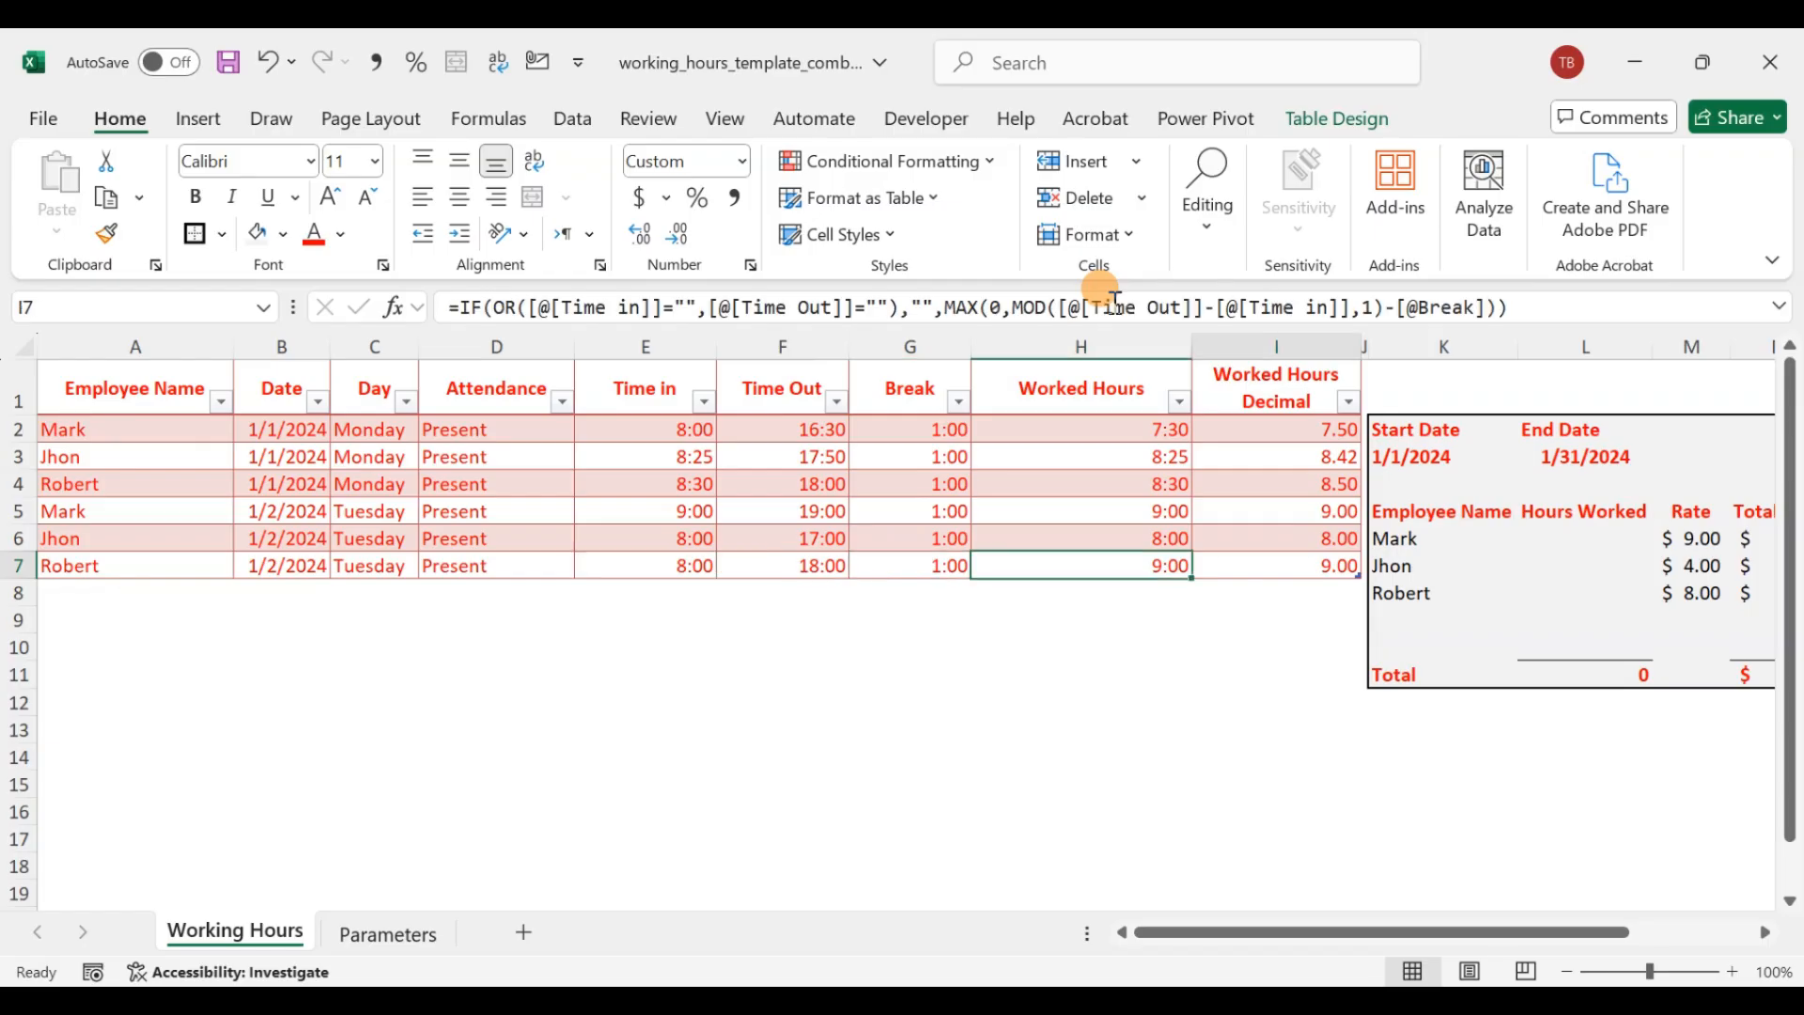
# - Look over the hours and cost summary and the employee hourly rate list beside the attendance table
pyautogui.press('Up')
pyautogui.press('Up')
pyautogui.press('Up')
pyautogui.press('Up')
pyautogui.press('Up')
pyautogui.press('Right')
pyautogui.press('Right')
pyautogui.press('Right')
pyautogui.press('Right')
pyautogui.press('Right')
pyautogui.press('Right')
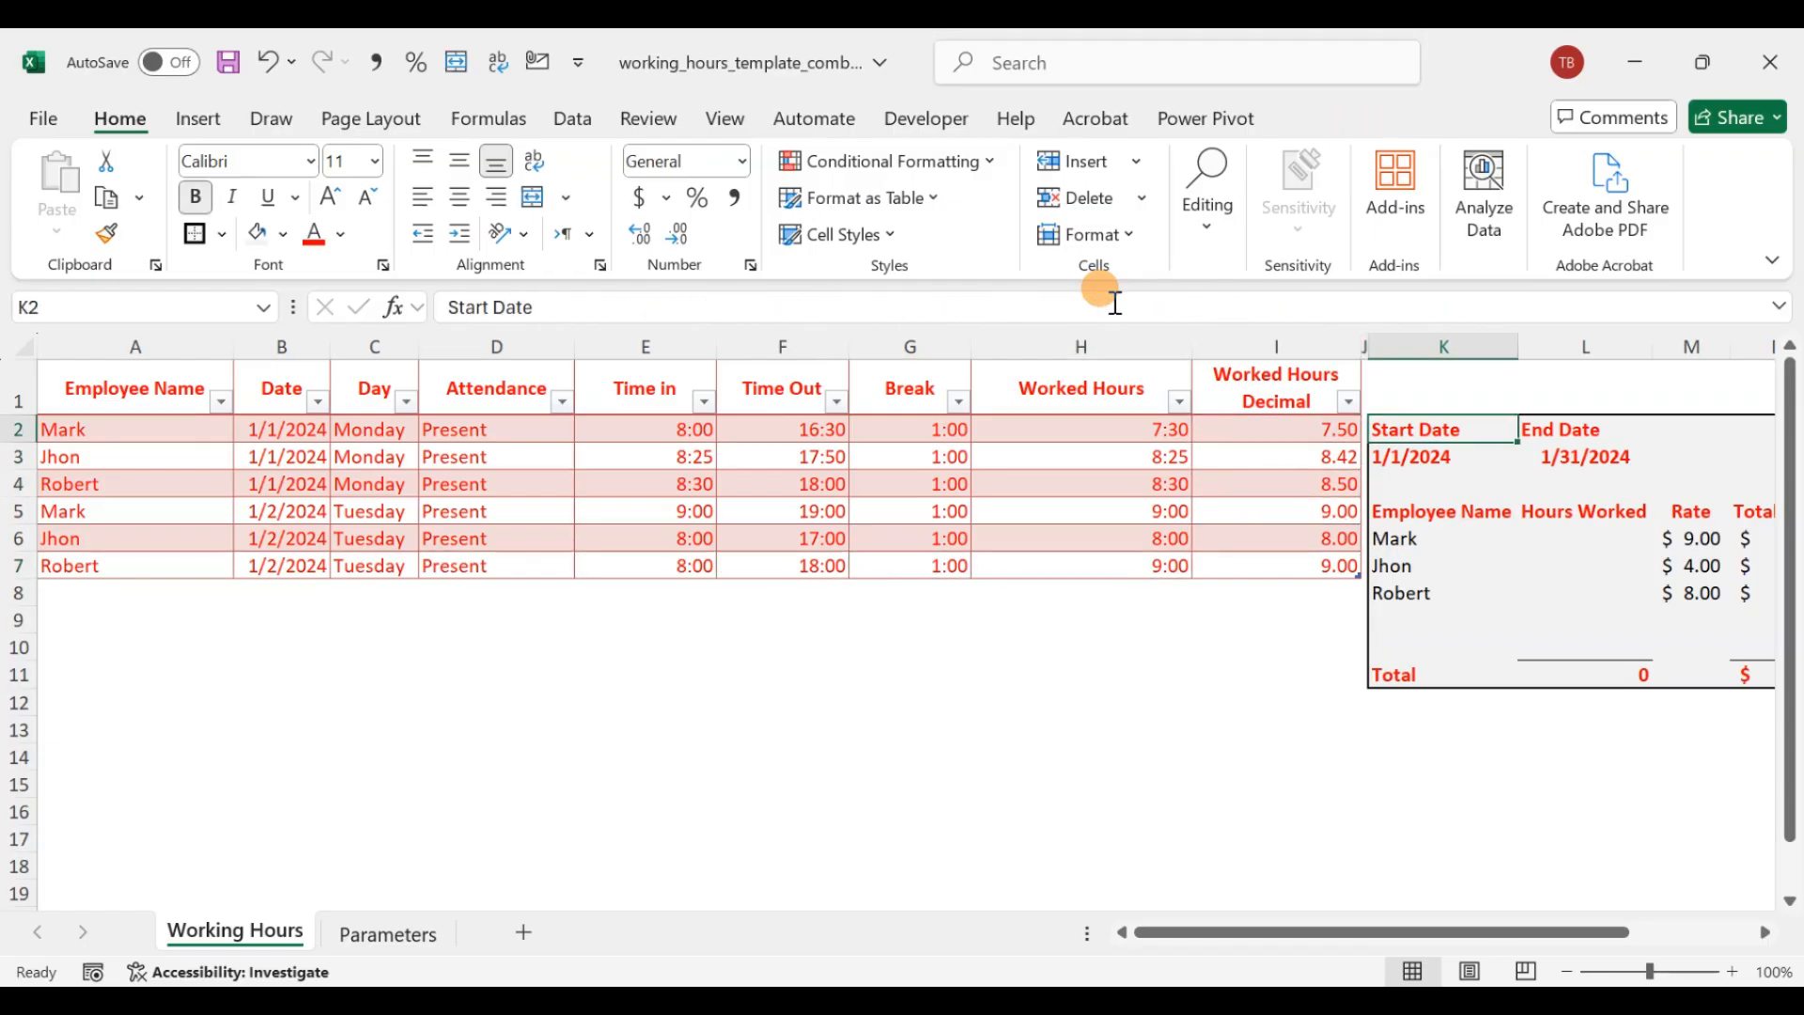
pyautogui.press('Down')
pyautogui.press('Down')
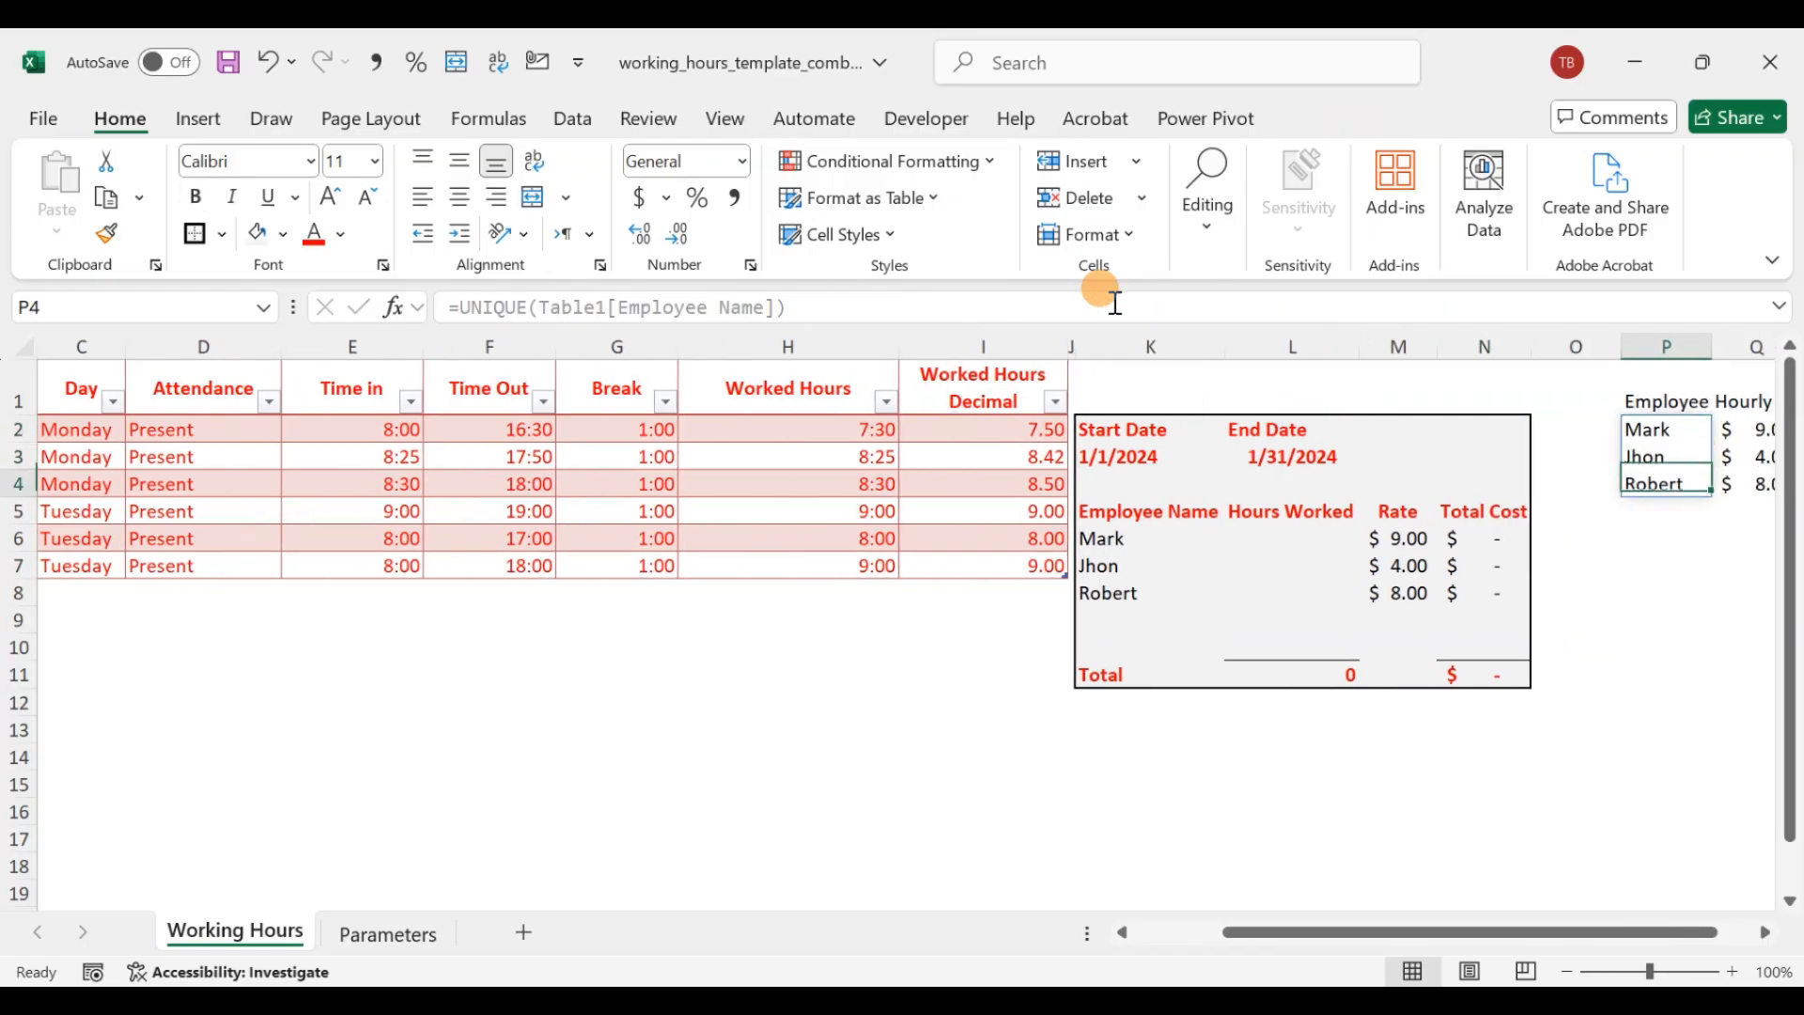
pyautogui.press('Right')
pyautogui.press('Right')
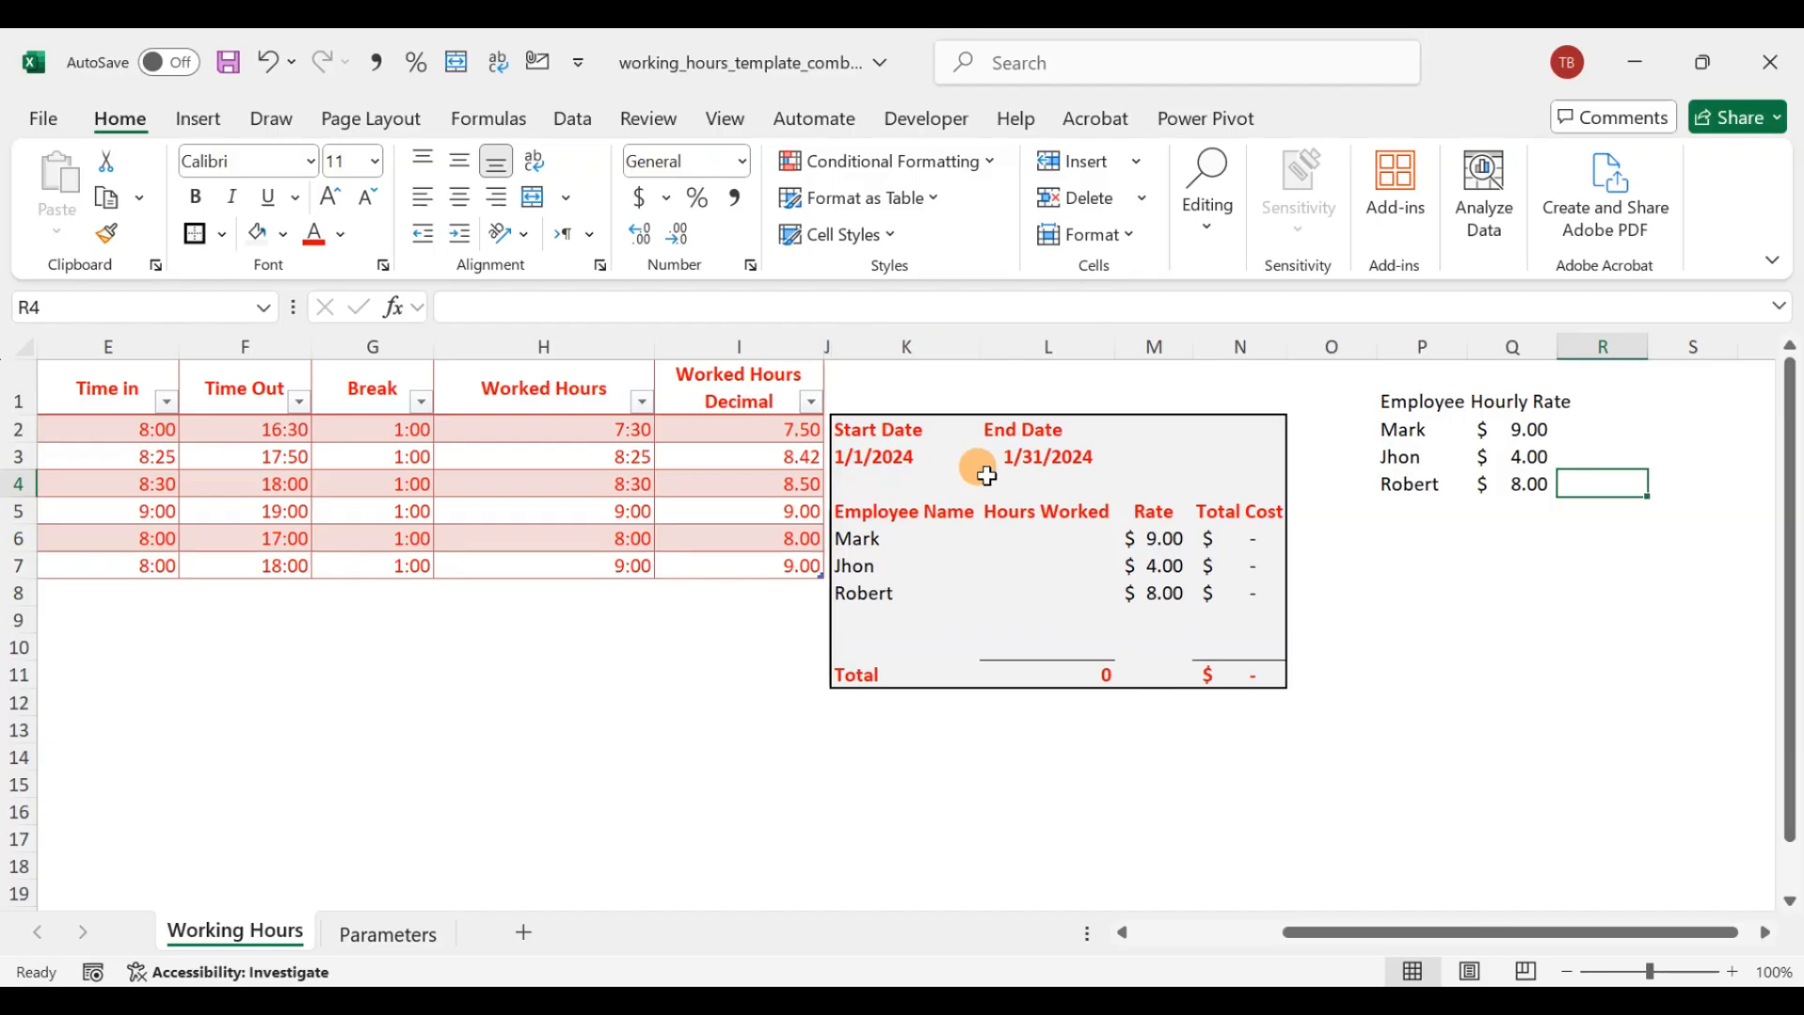
# - Examine the summary's Start Date and End Date cells, the Hours Worked range L6:L8, and the Total Cost formula in N6
pyautogui.click(905, 457)
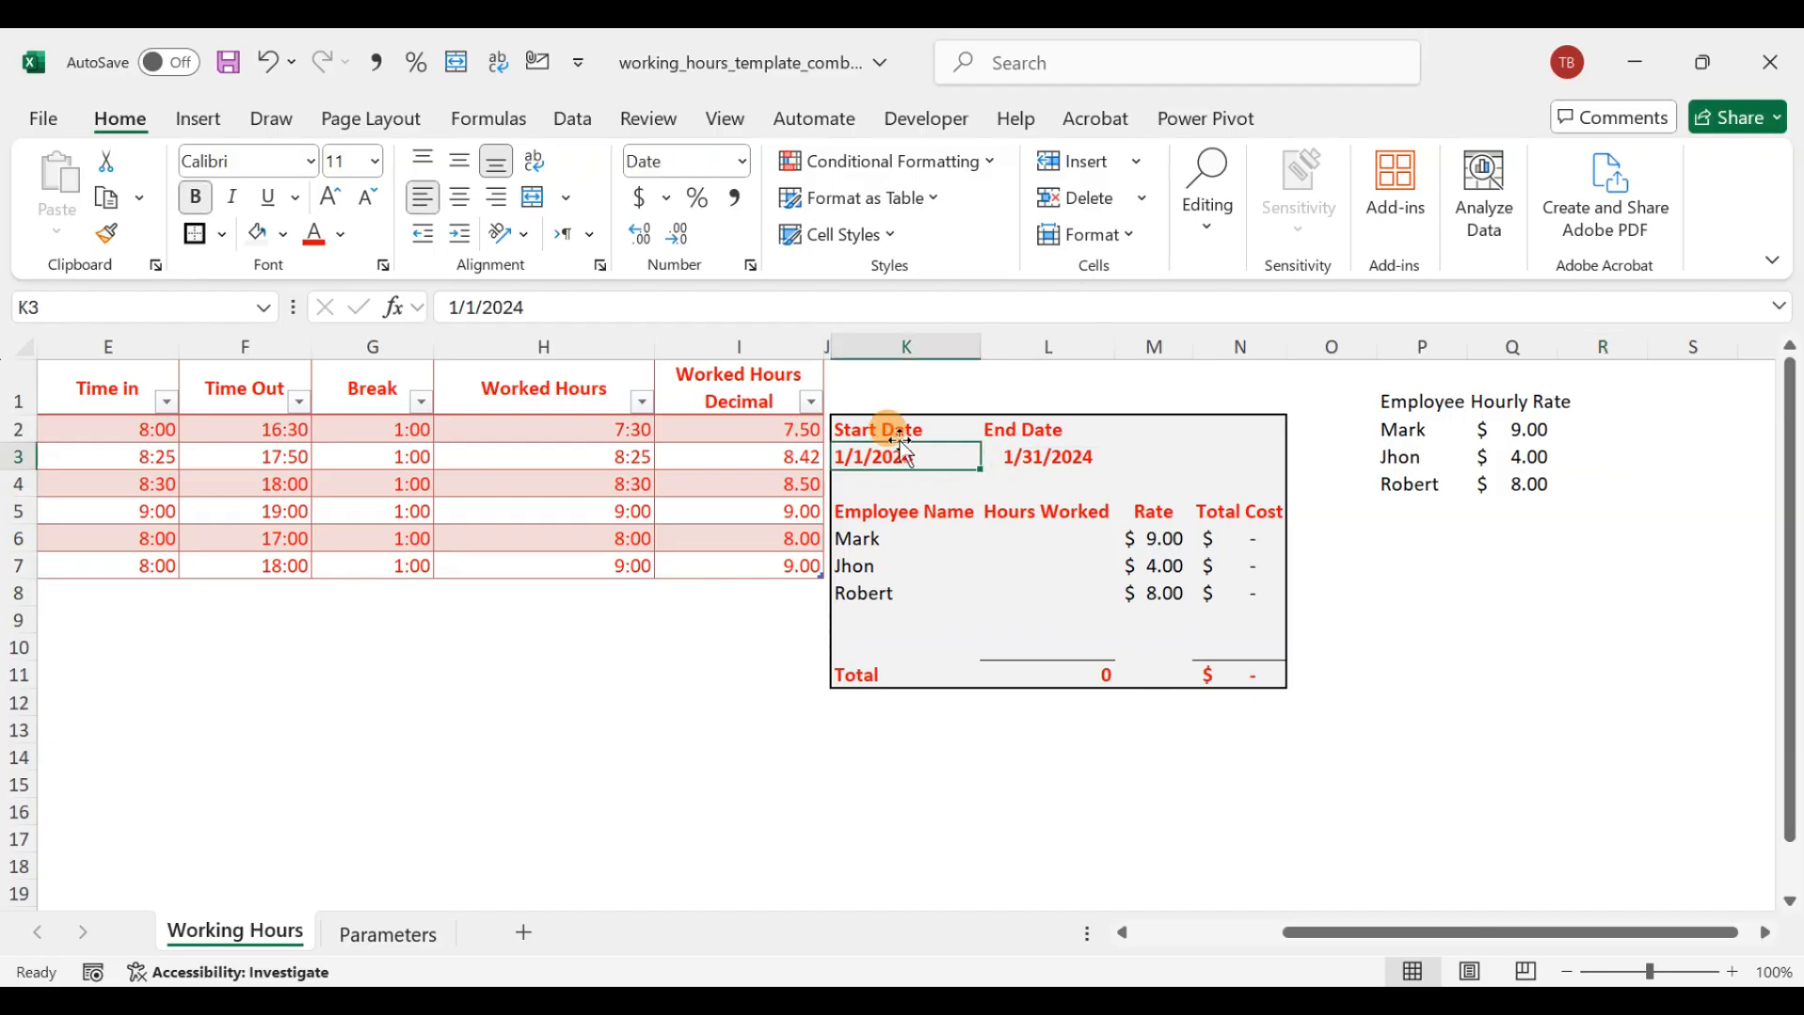
pyautogui.click(1001, 457)
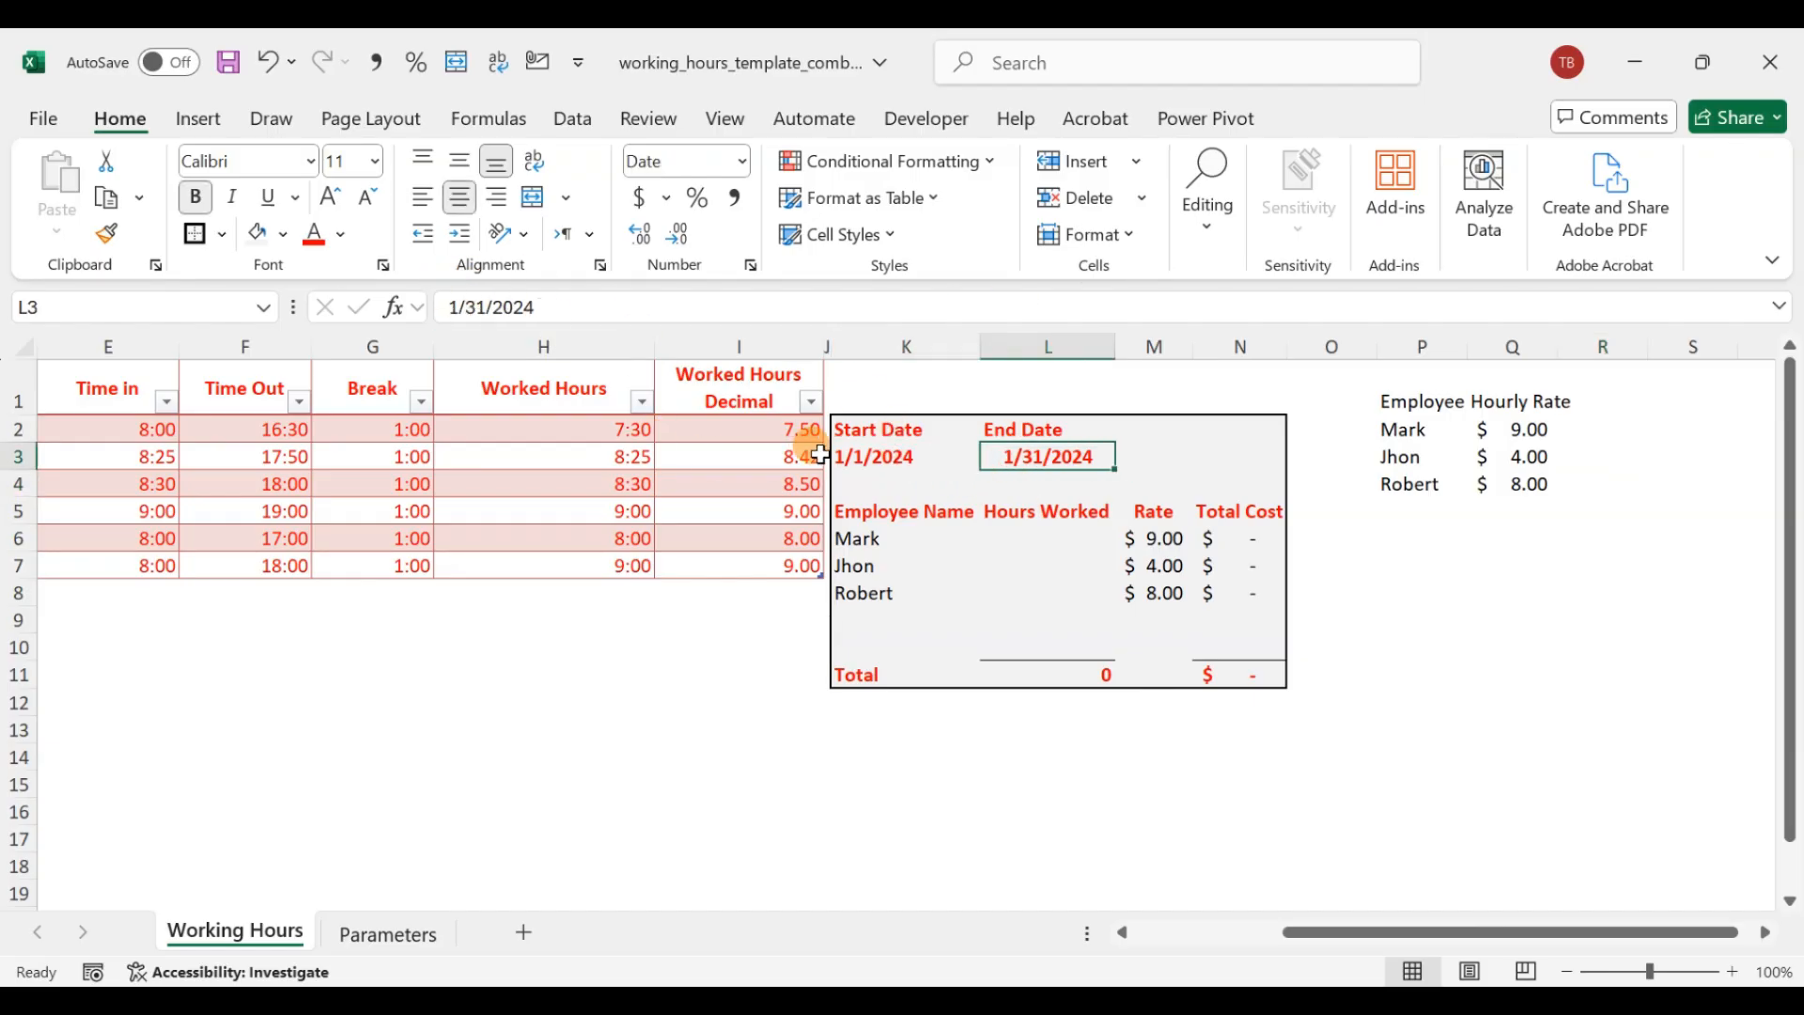
pyautogui.click(857, 458)
pyautogui.click(985, 461)
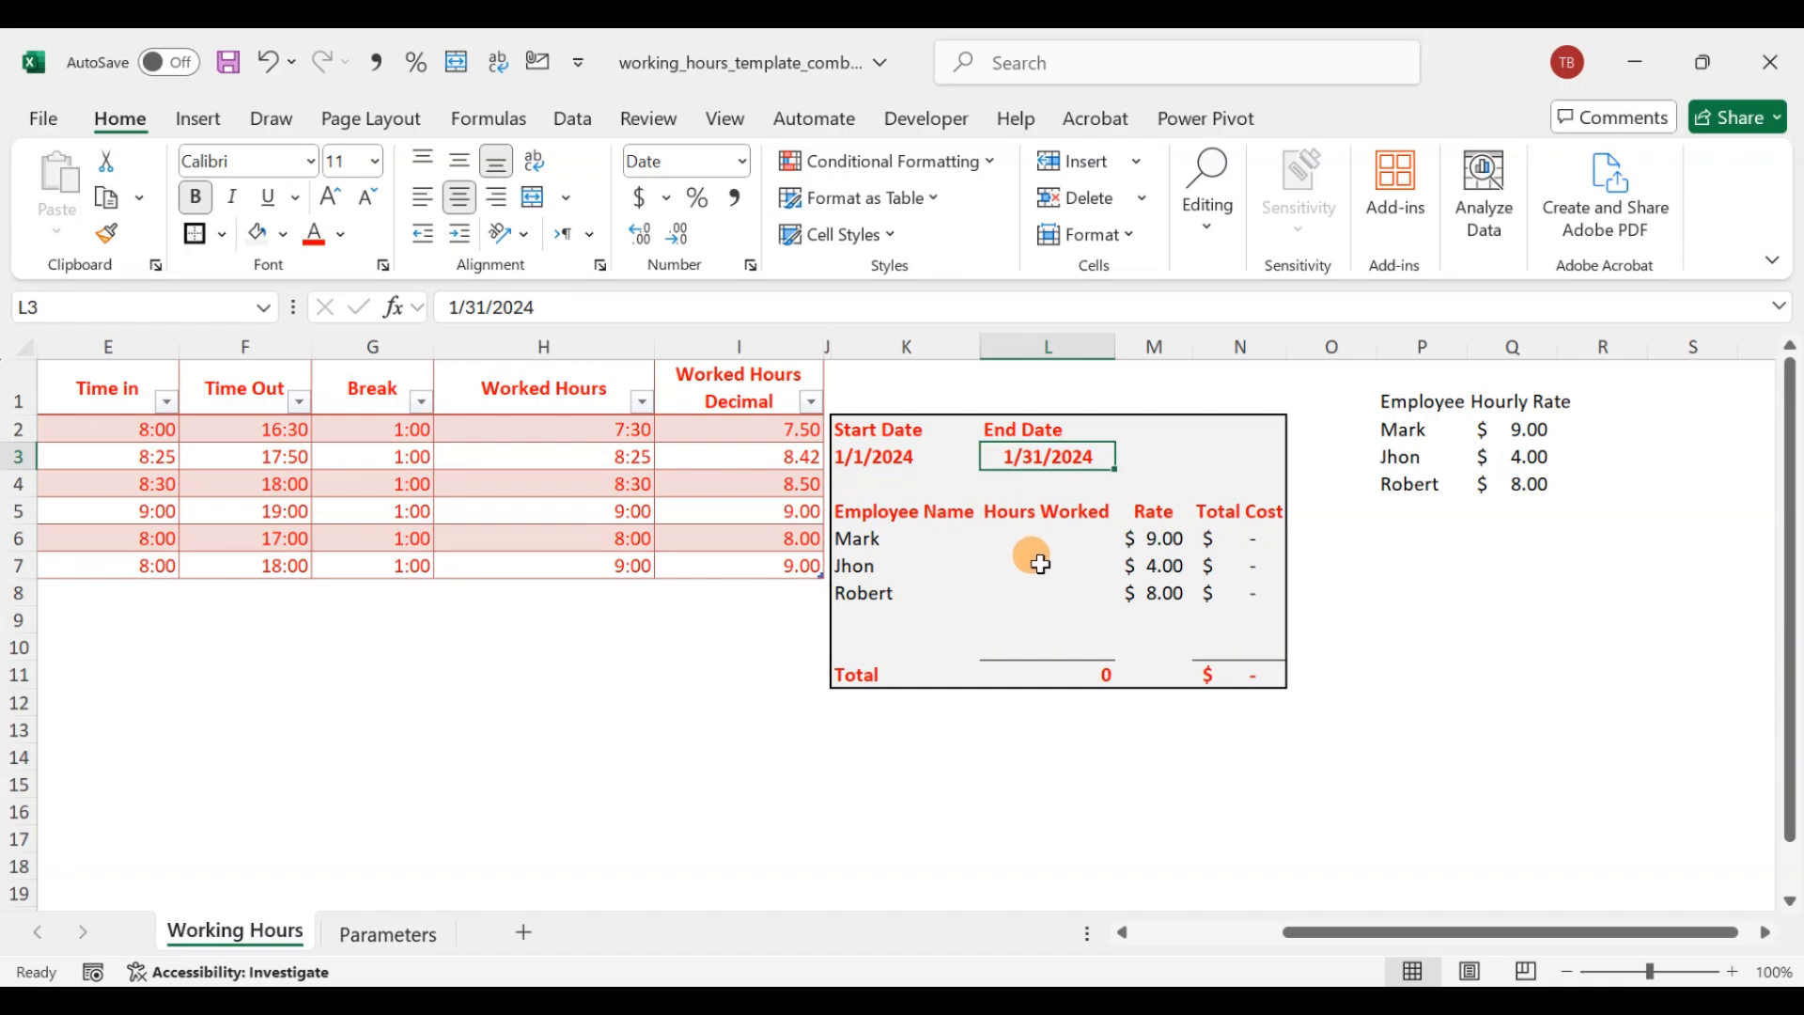
pyautogui.moveTo(1031, 537); pyautogui.dragTo(1041, 600)
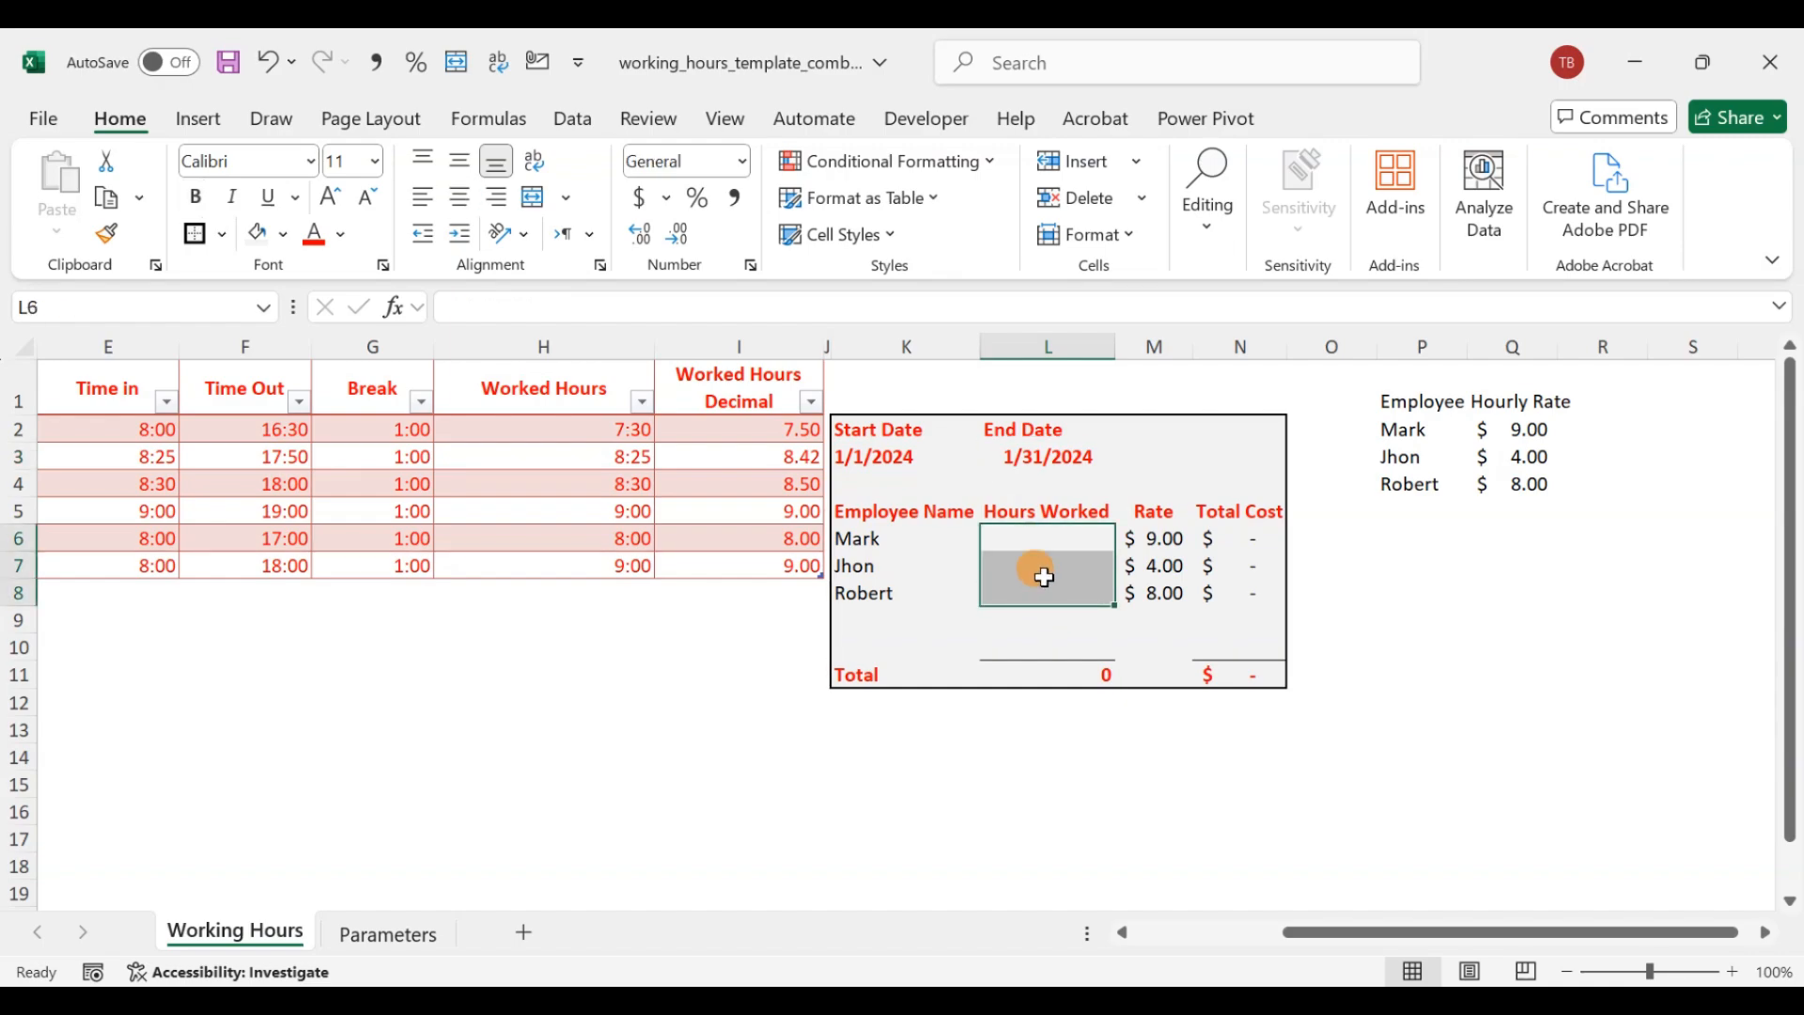
pyautogui.moveTo(1027, 538); pyautogui.dragTo(1100, 564)
pyautogui.click(1242, 542)
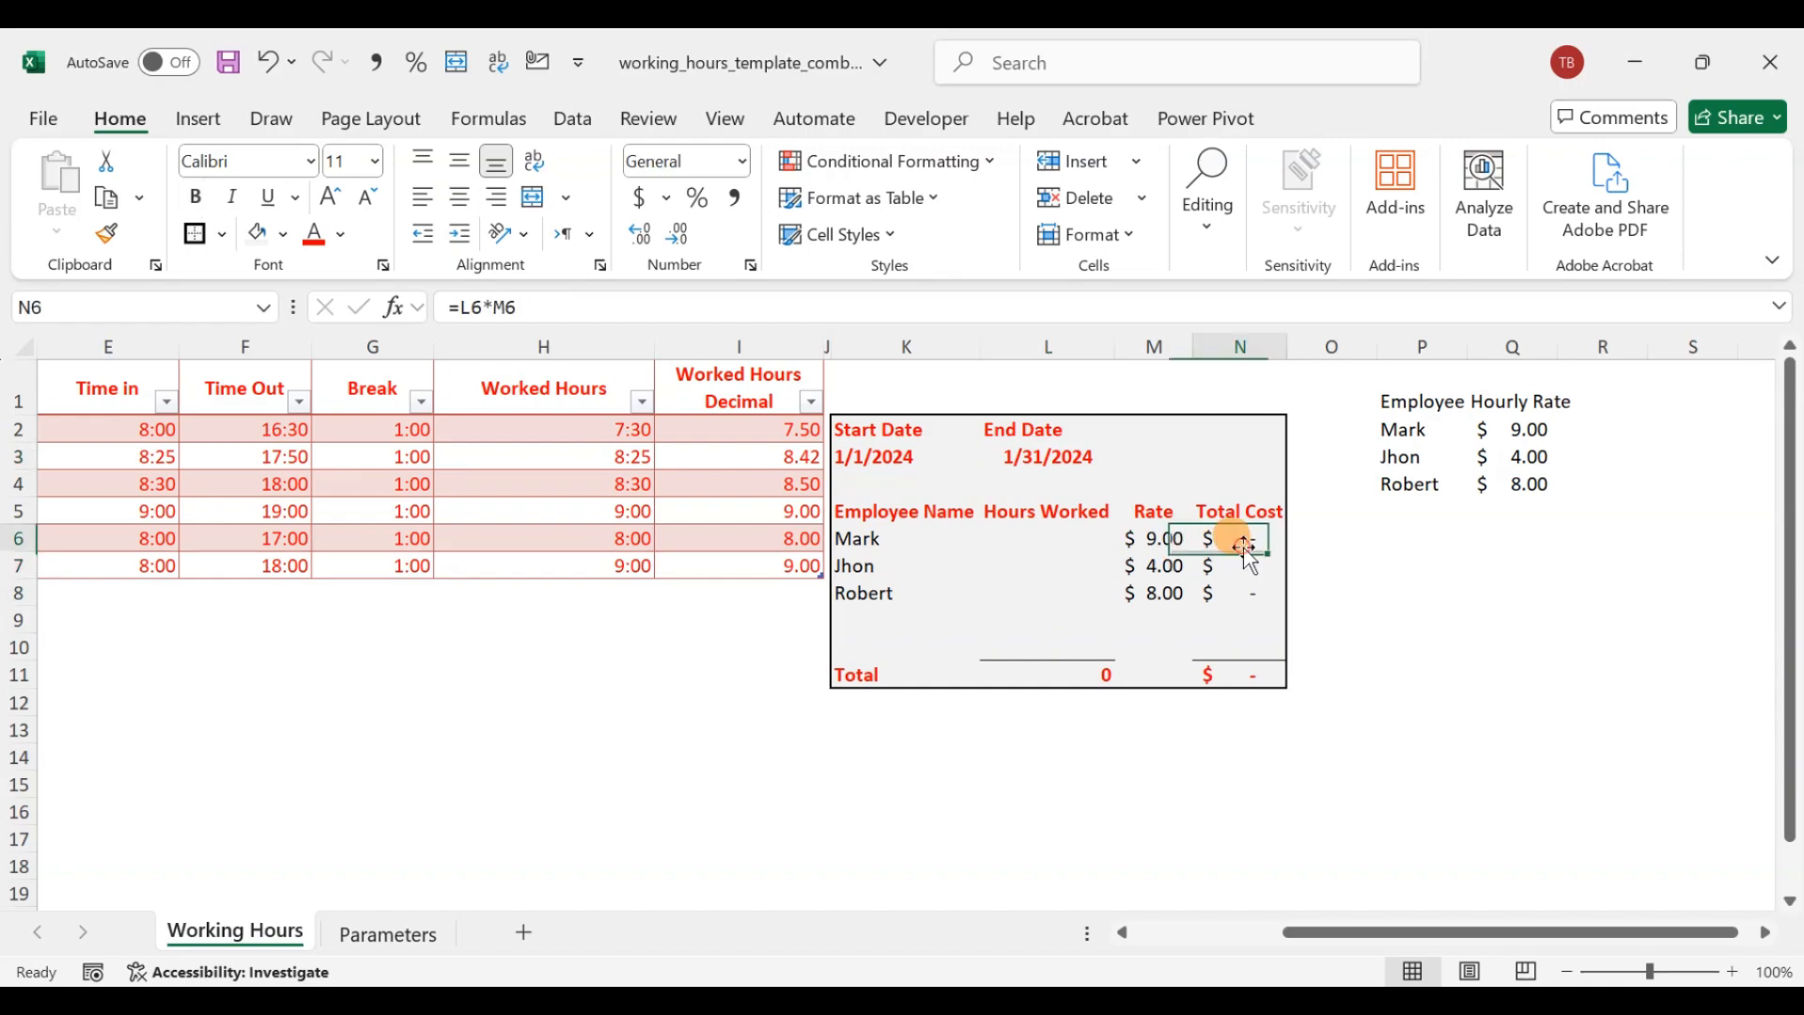
pyautogui.doubleClick(1202, 538)
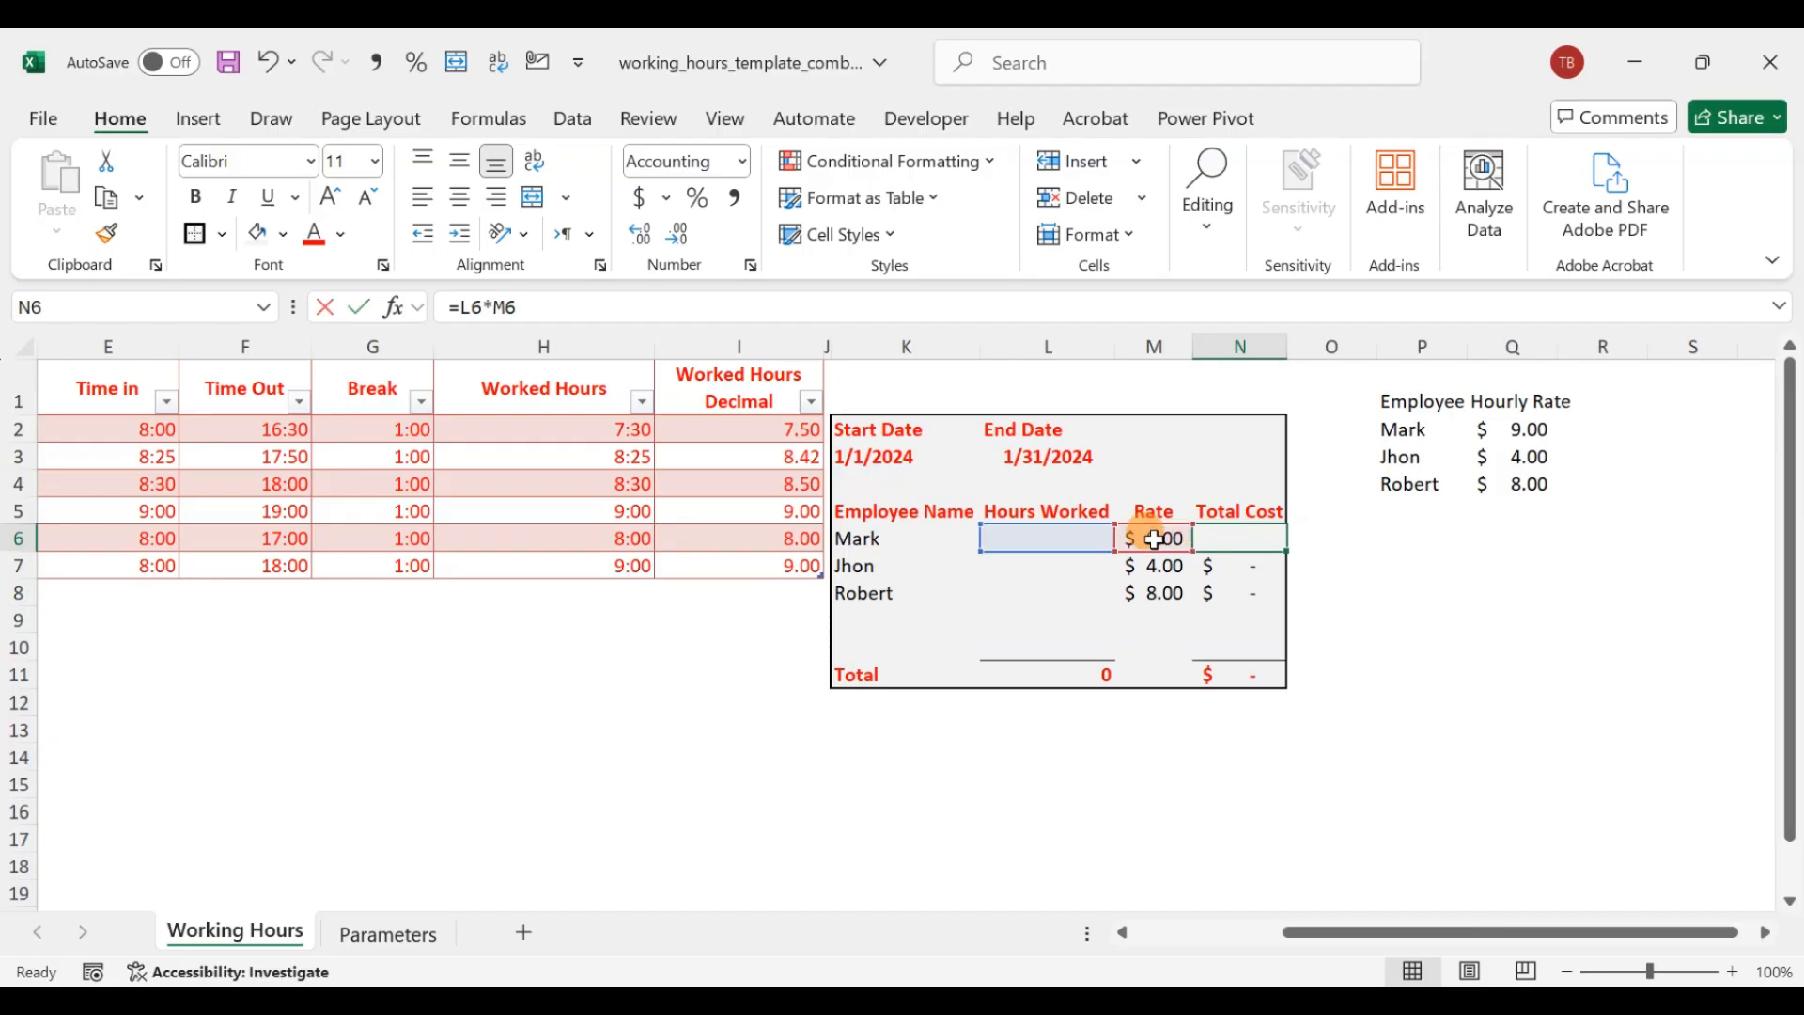
pyautogui.press('Escape')
pyautogui.click(1064, 537)
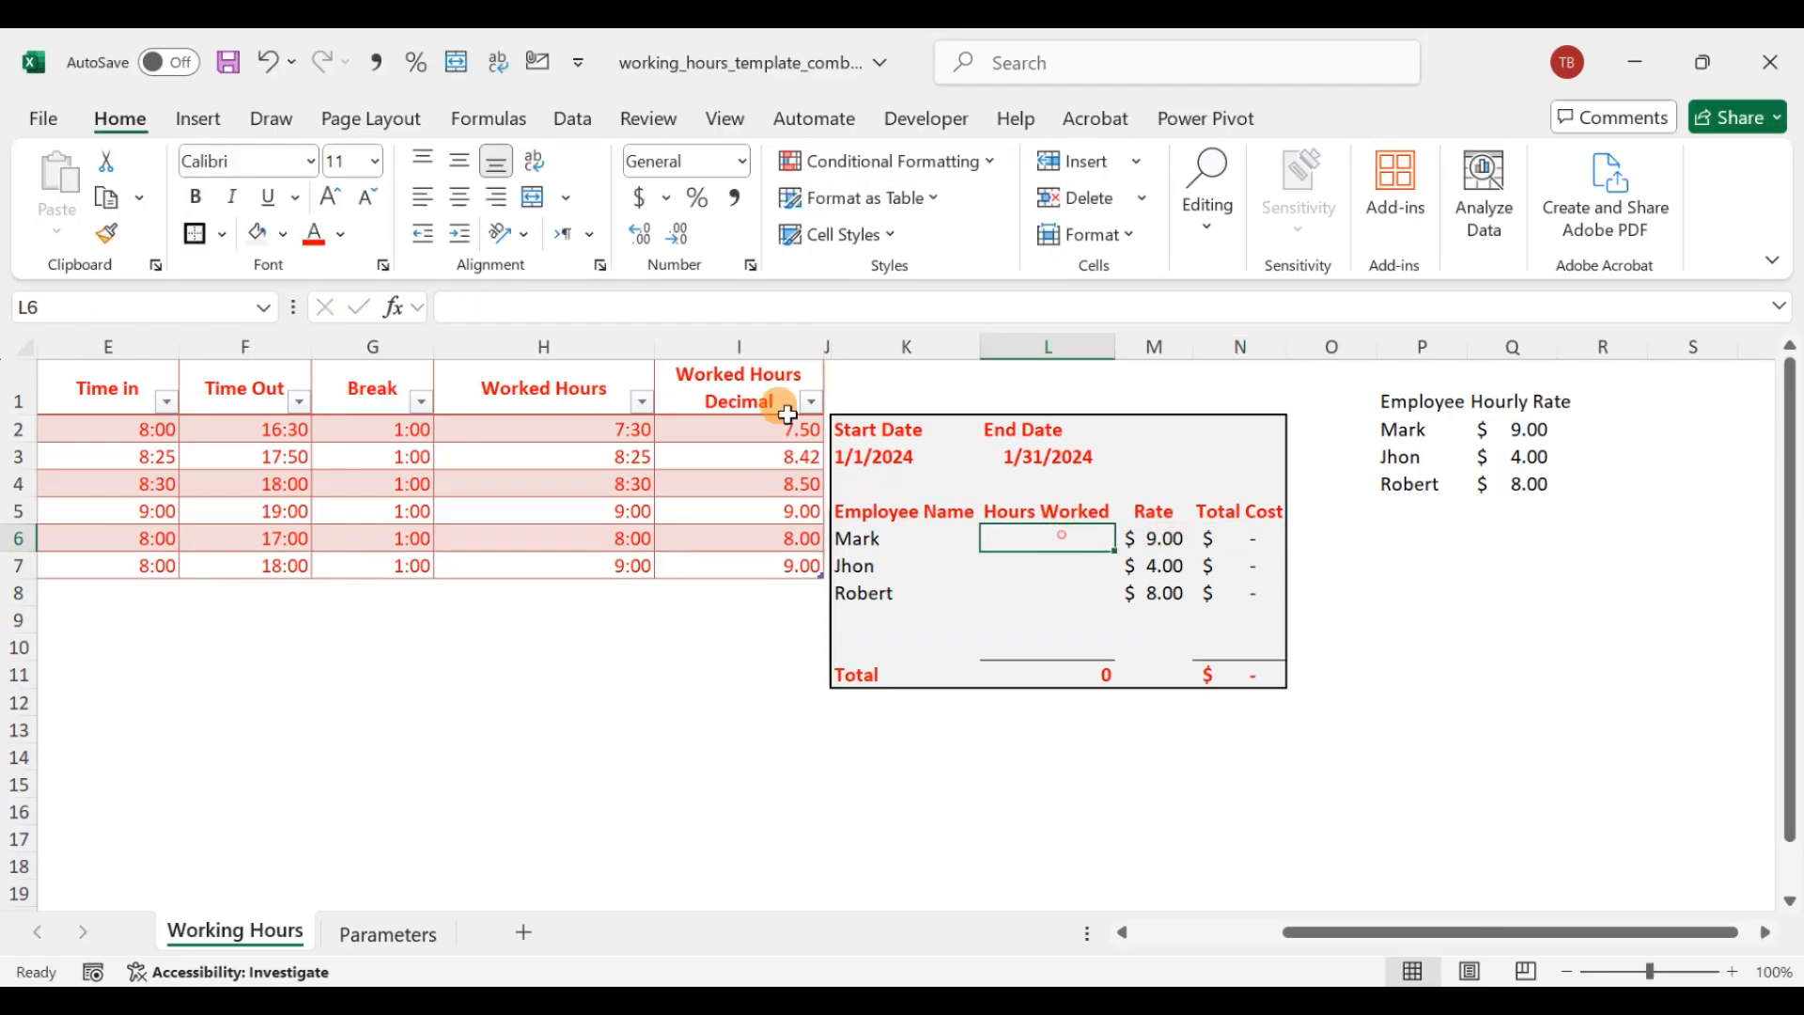
# - Start a SUMIFS formula in the first Hours Worked cell, L6, with Table1[Worked Hours Decimal] as the sum range
pyautogui.click(857, 539)
pyautogui.click(1001, 539)
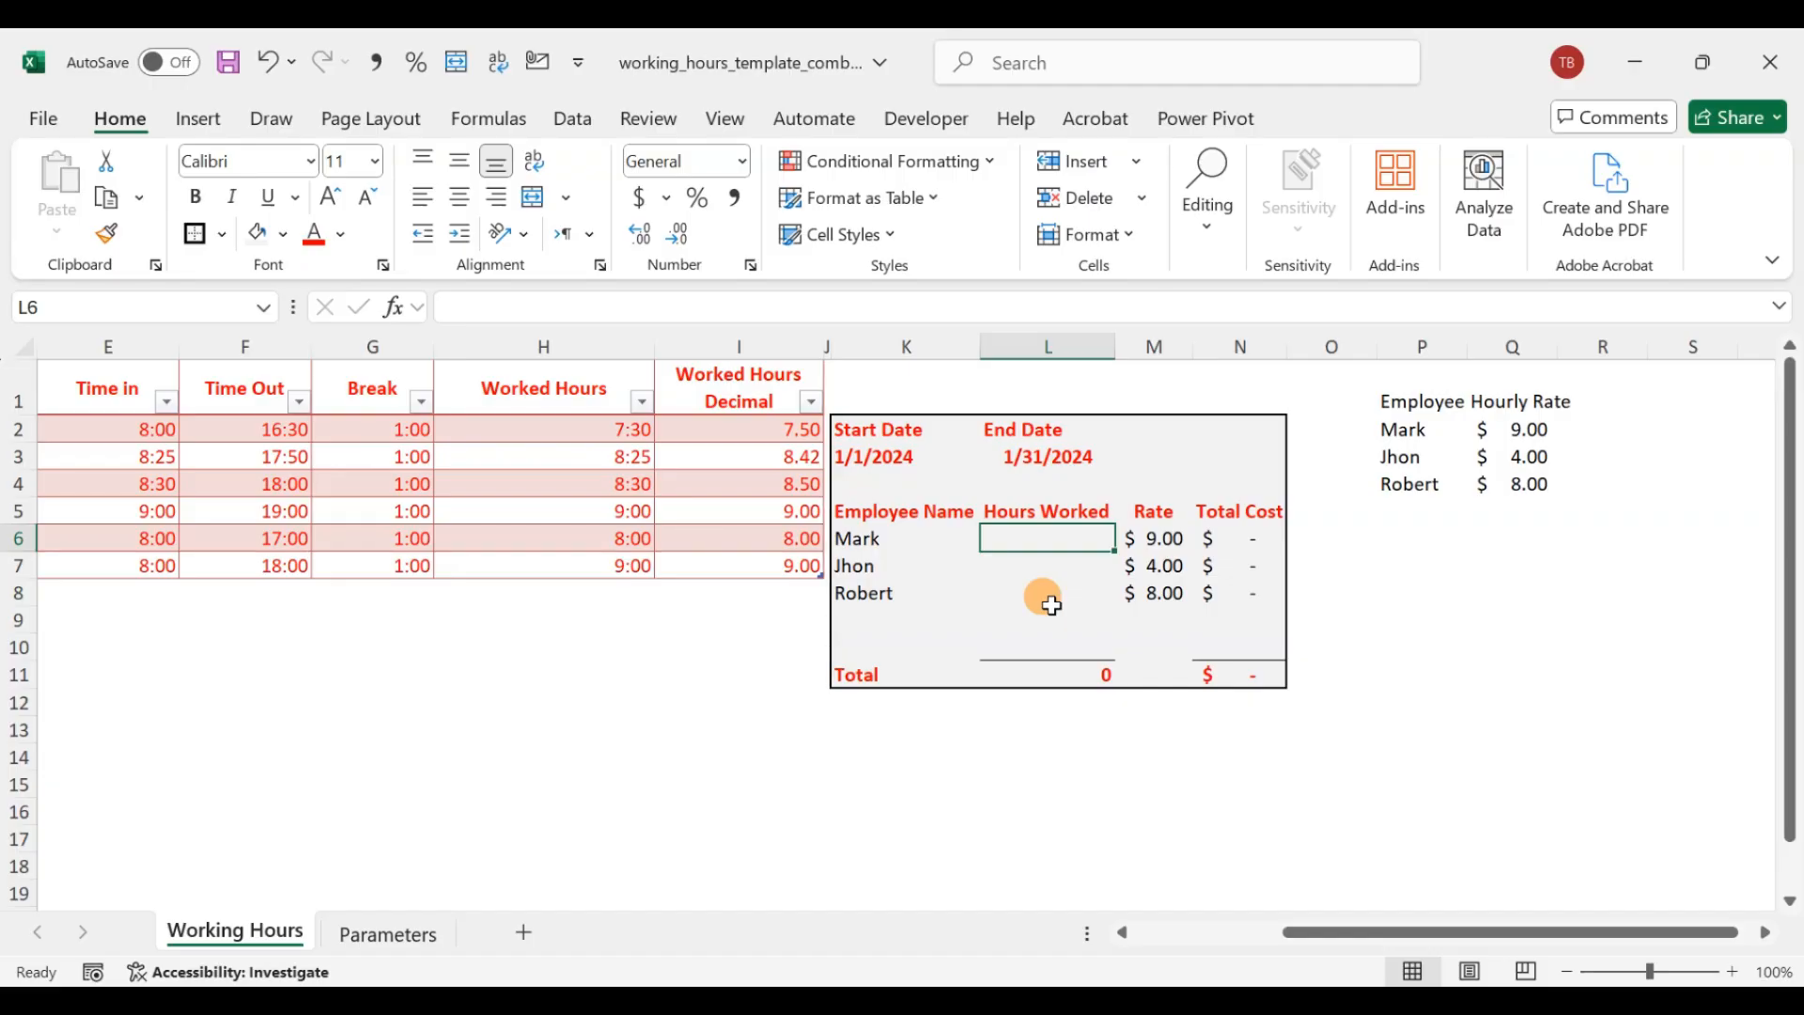
pyautogui.write('=sum')
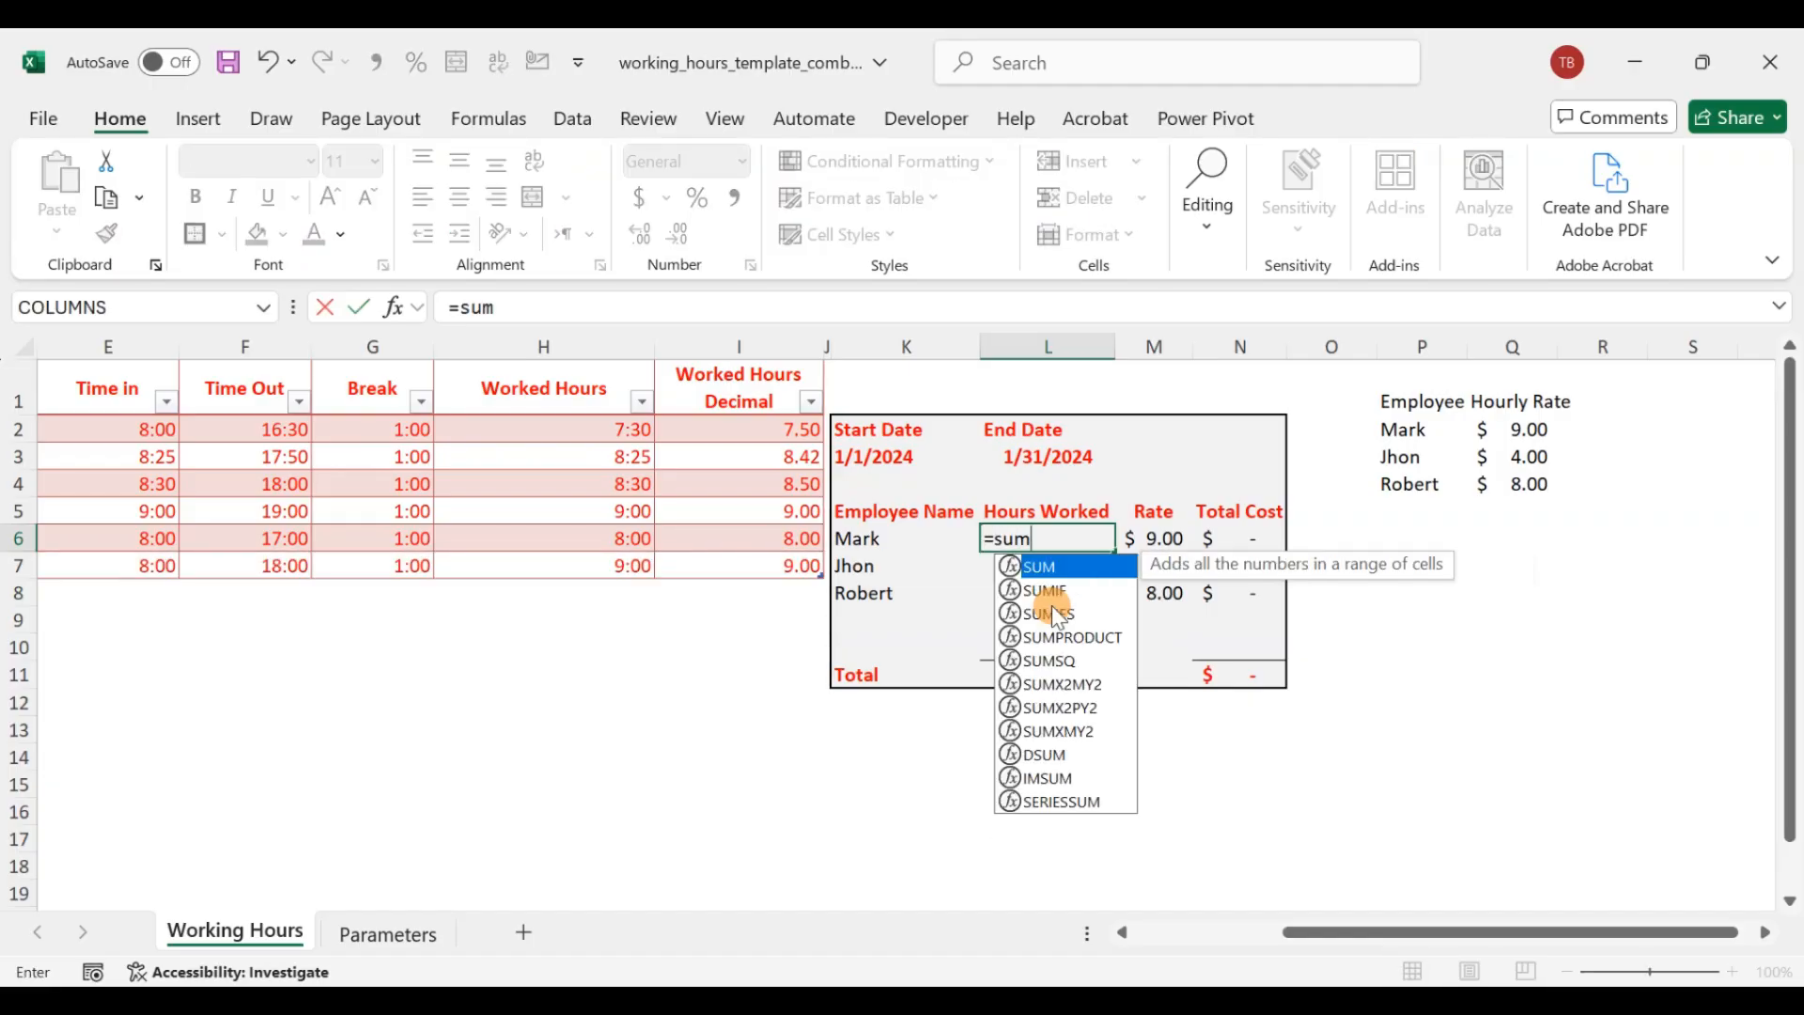
pyautogui.write('ifs')
pyautogui.press('Tab')
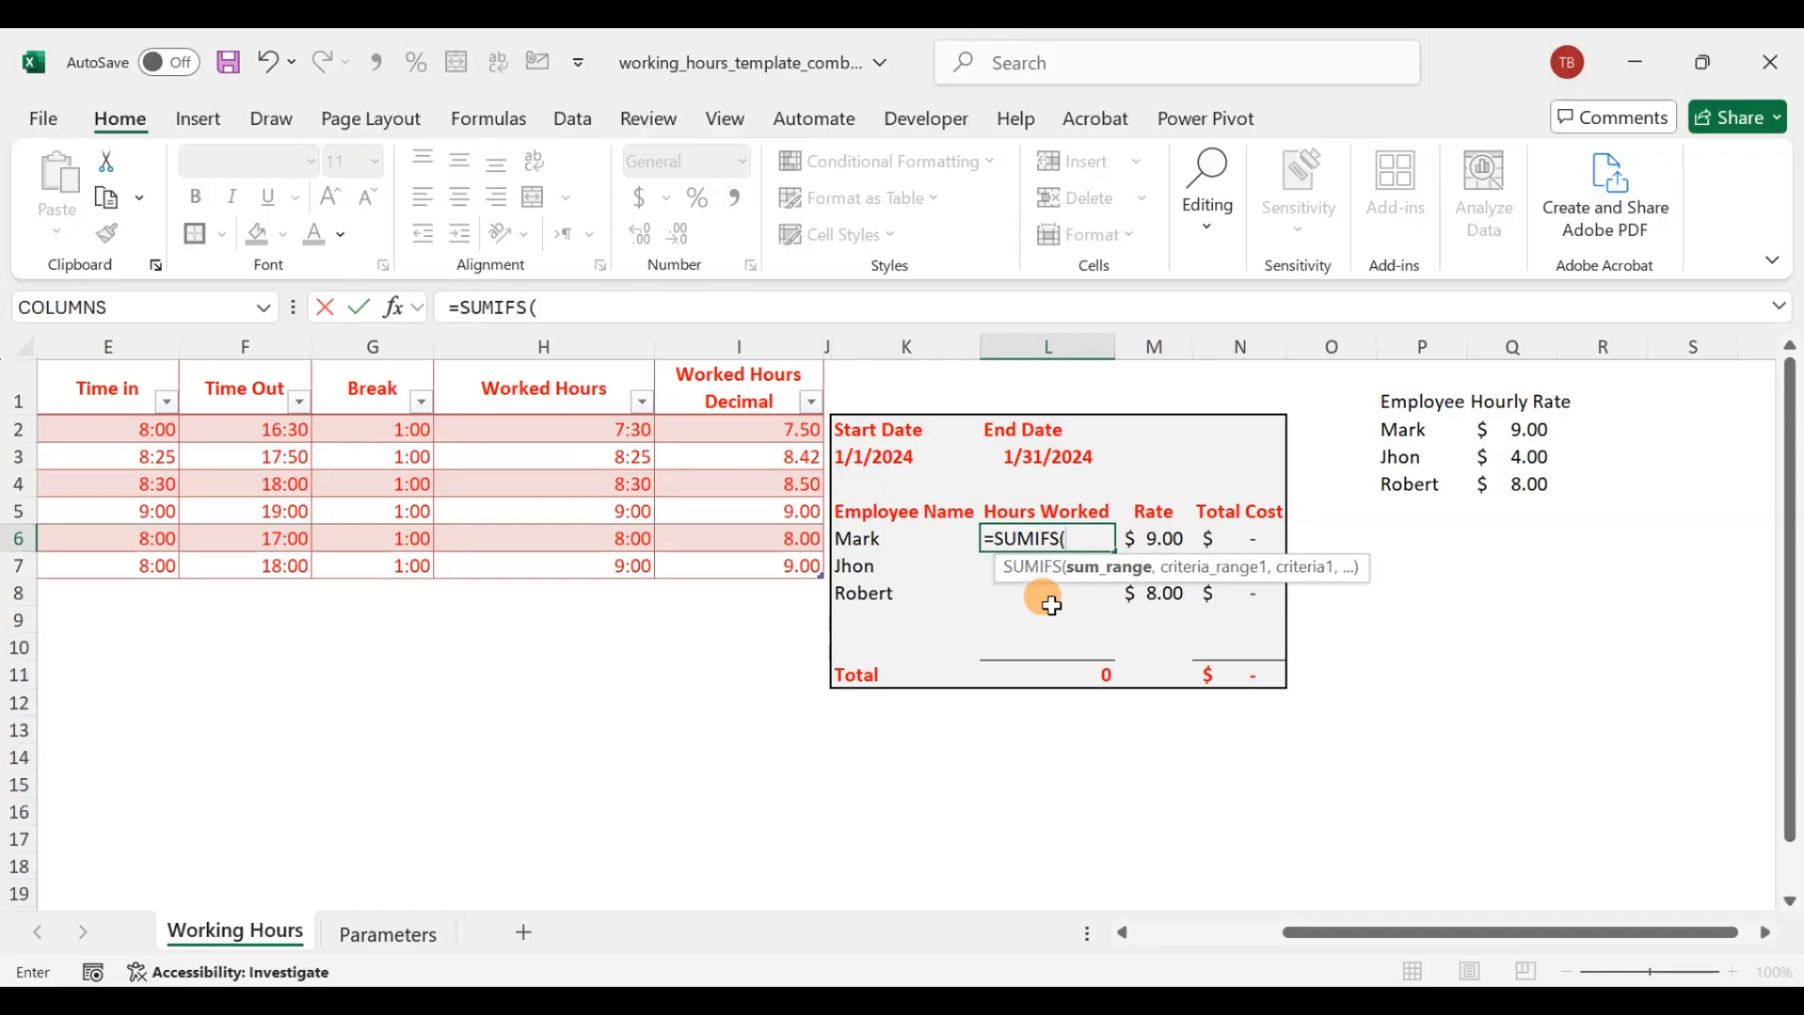
pyautogui.click(762, 366)
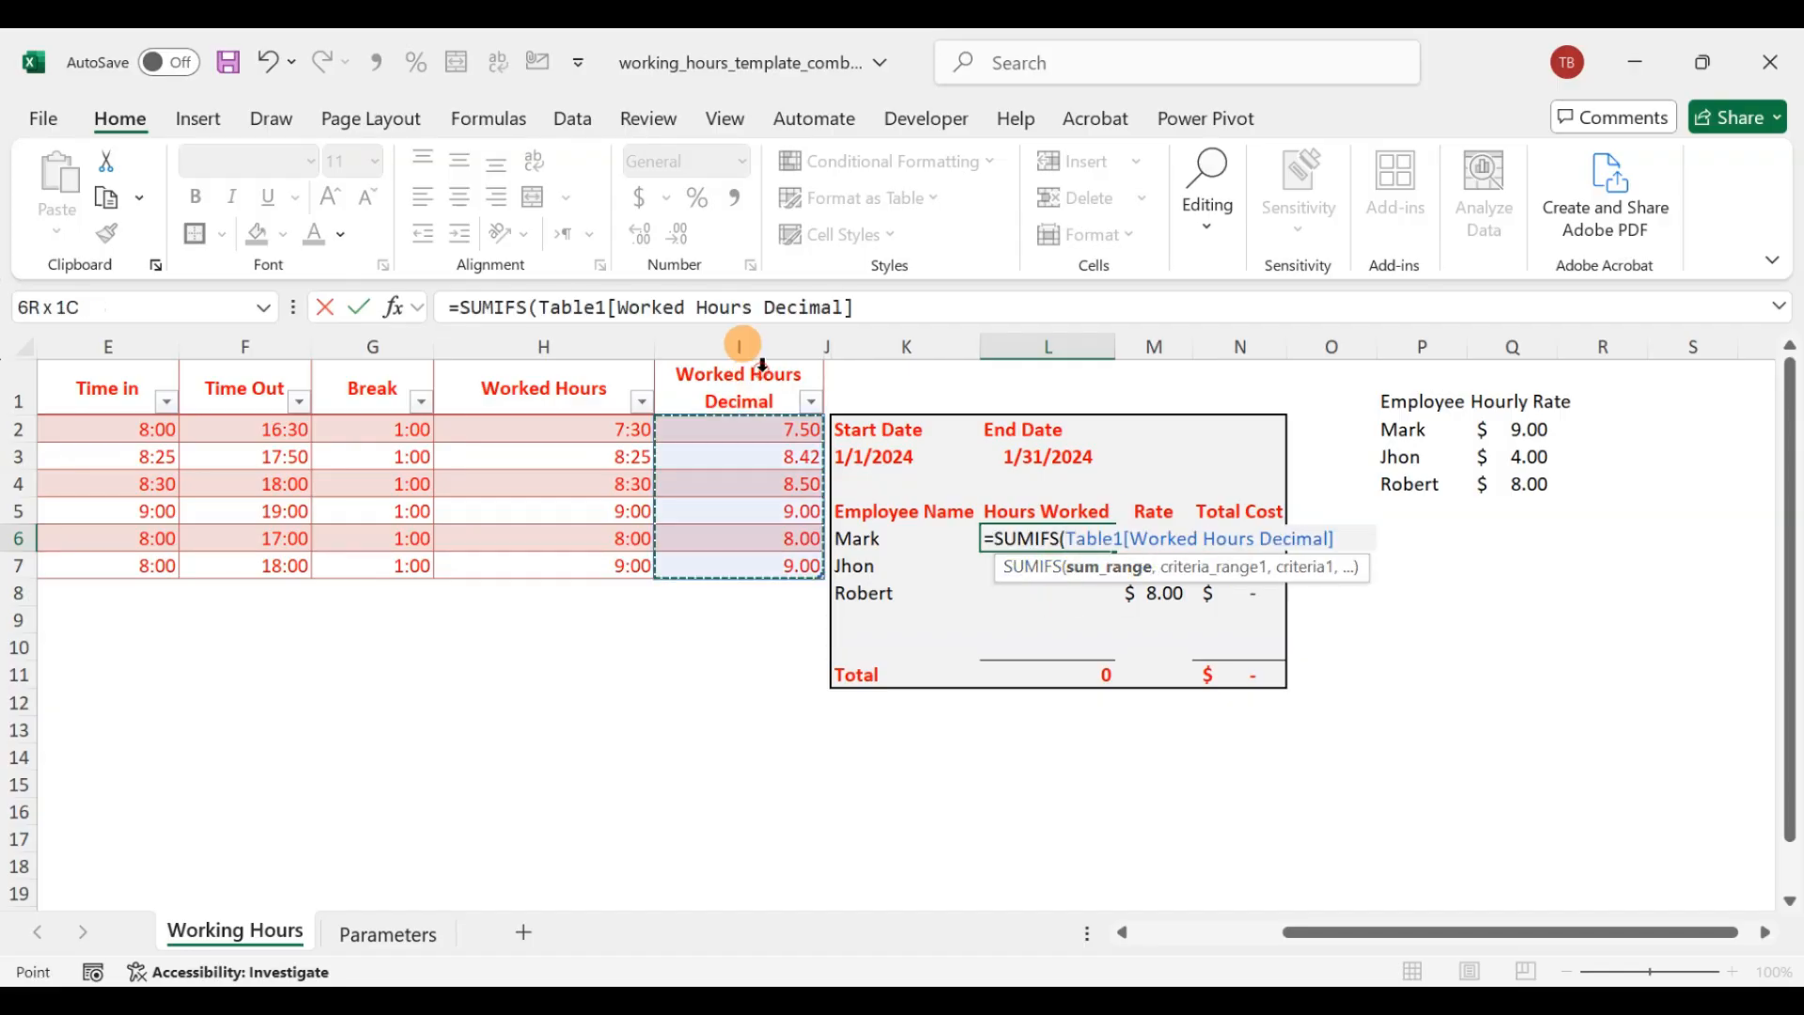
pyautogui.click(930, 306)
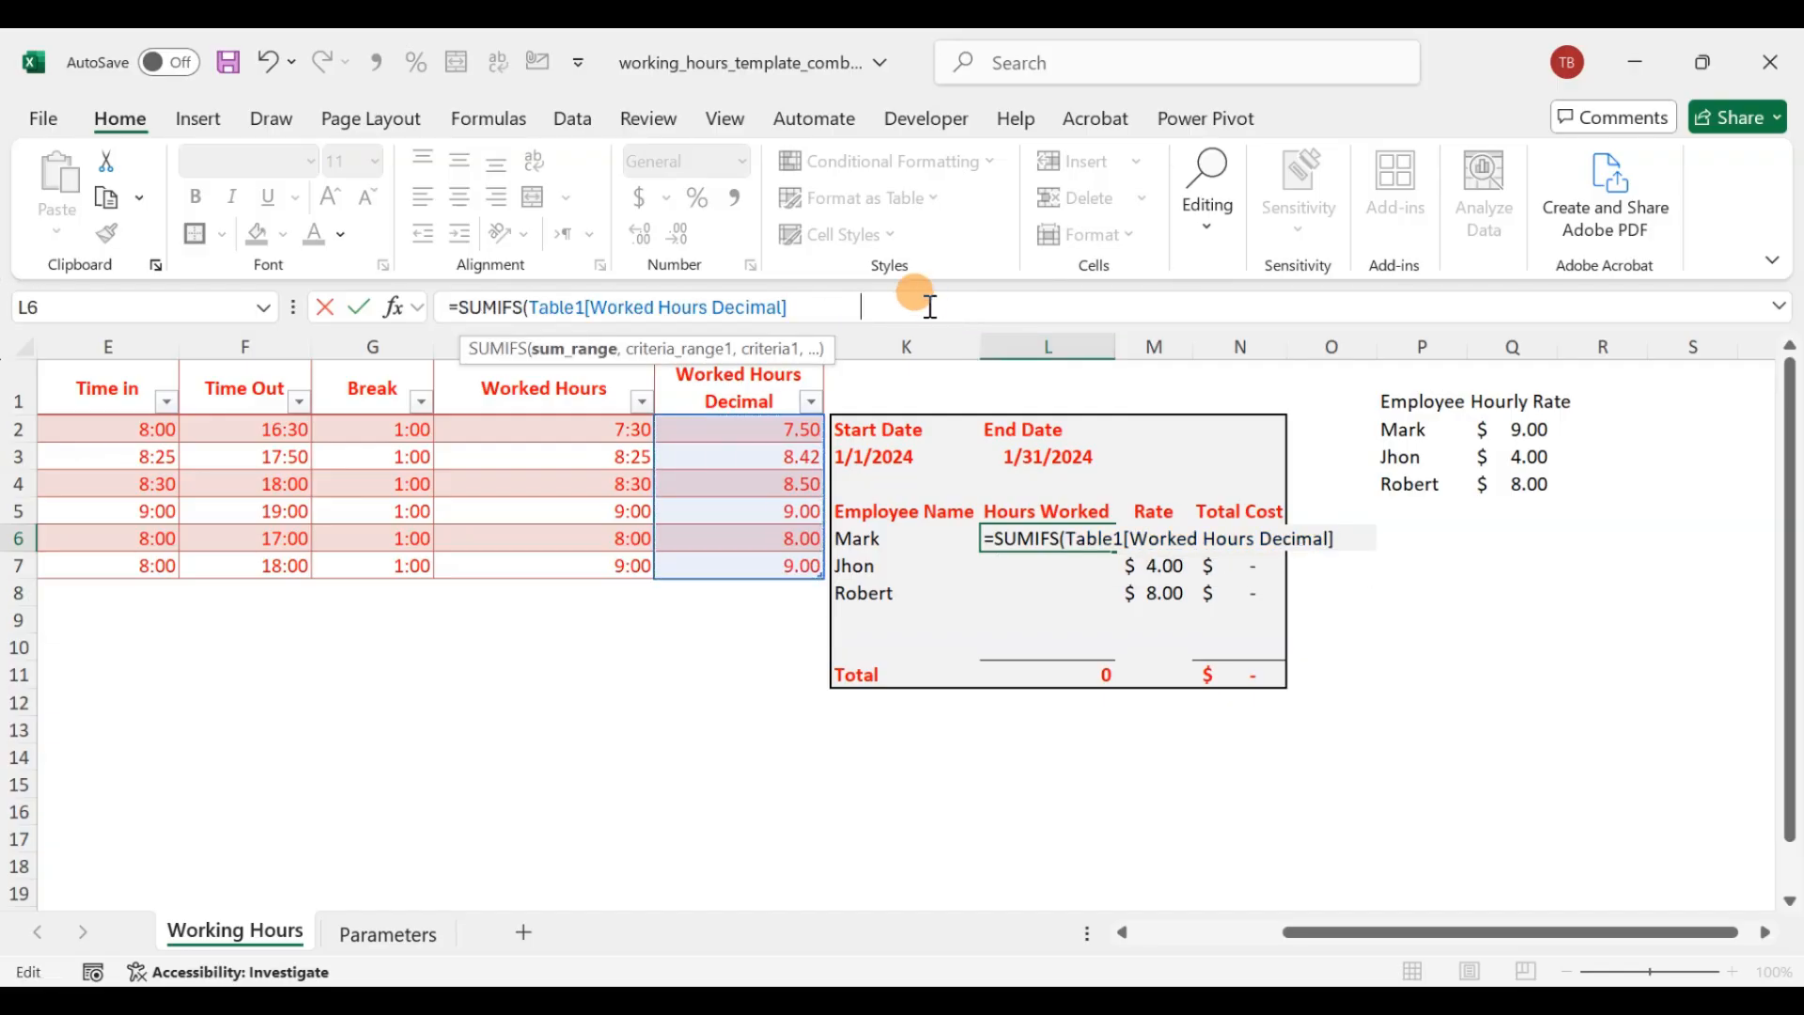
pyautogui.write(',')
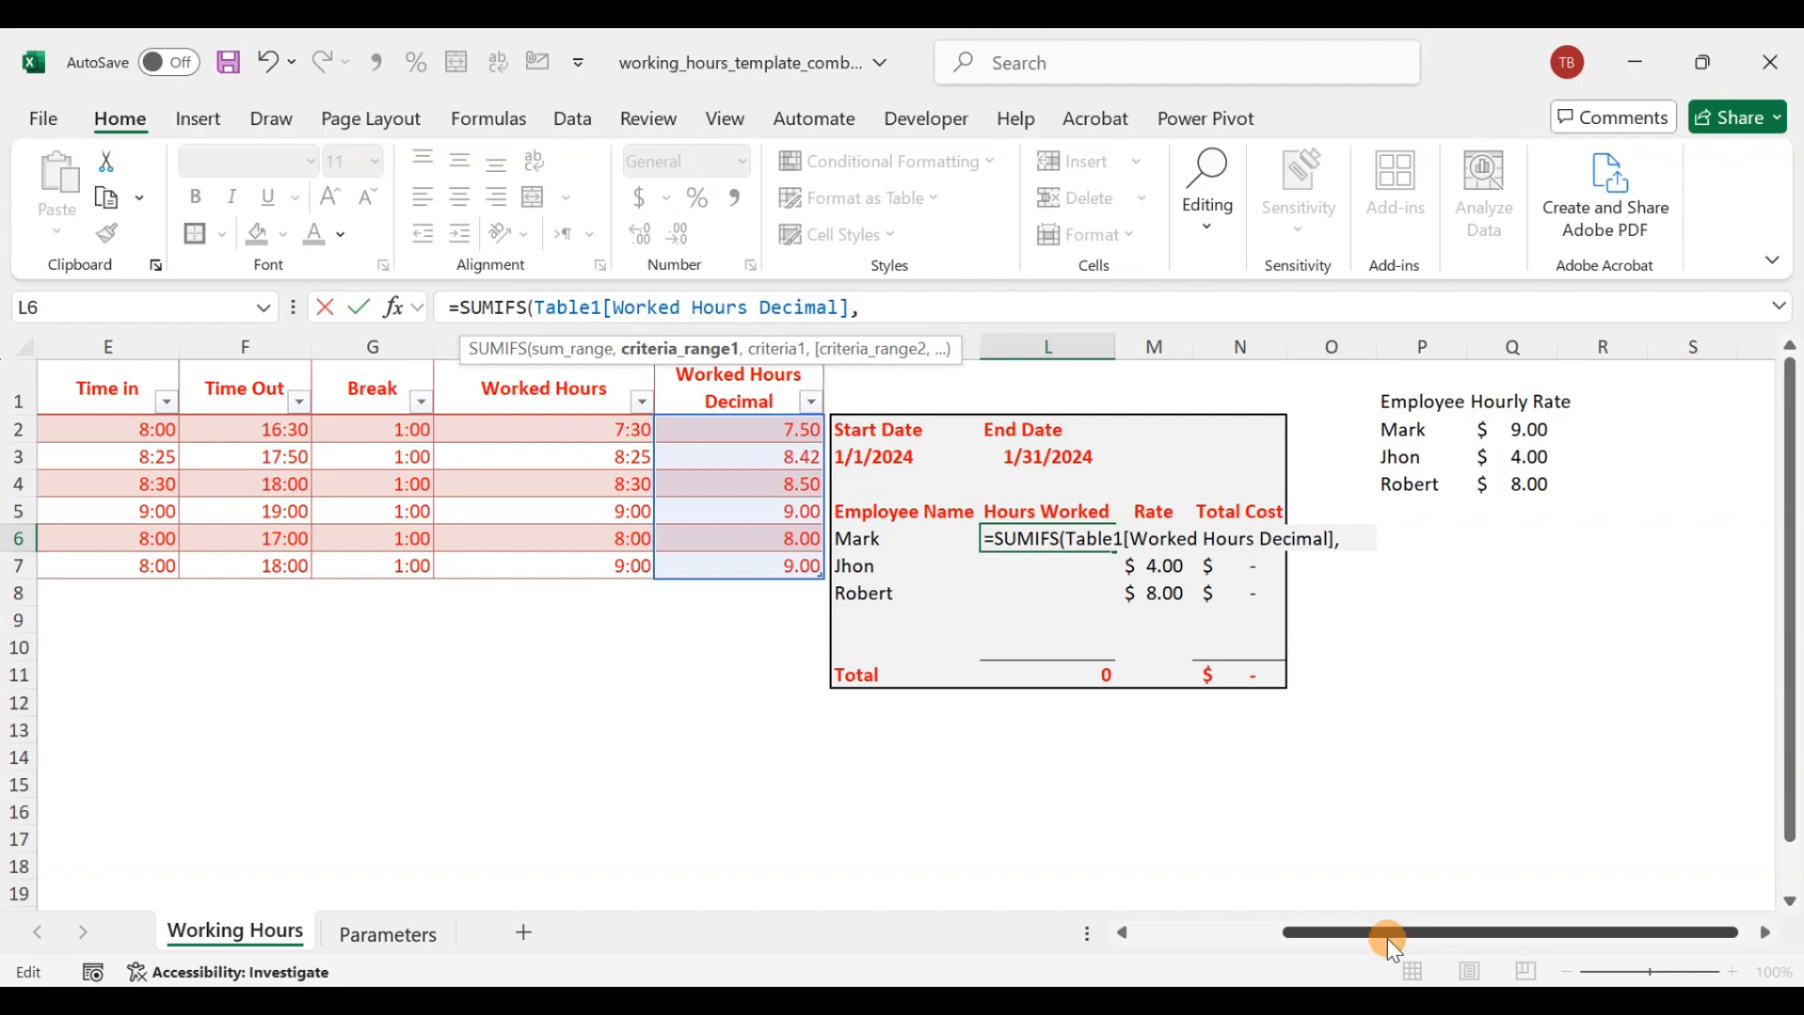
# - Add Table1[Employee Name] as the first criteria range of the SUMIFS formula, with K6 as its criterion
pyautogui.moveTo(1387, 937); pyautogui.dragTo(1148, 930)
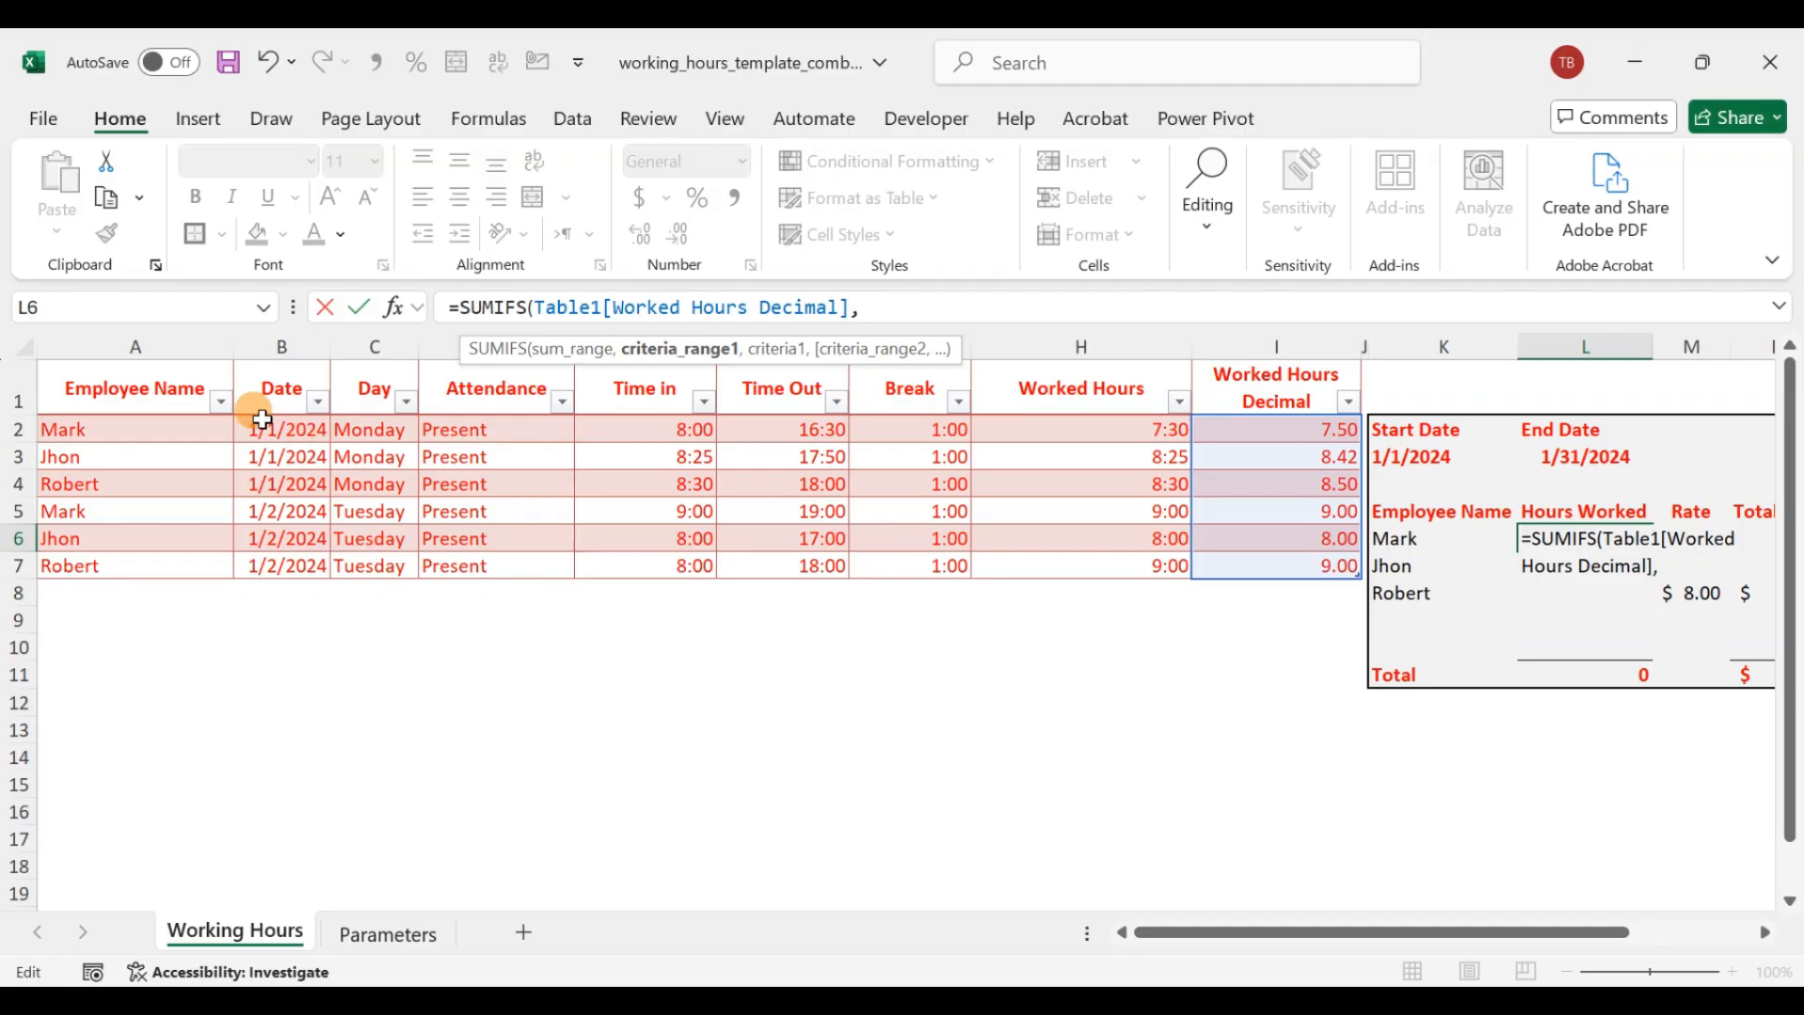
pyautogui.click(177, 362)
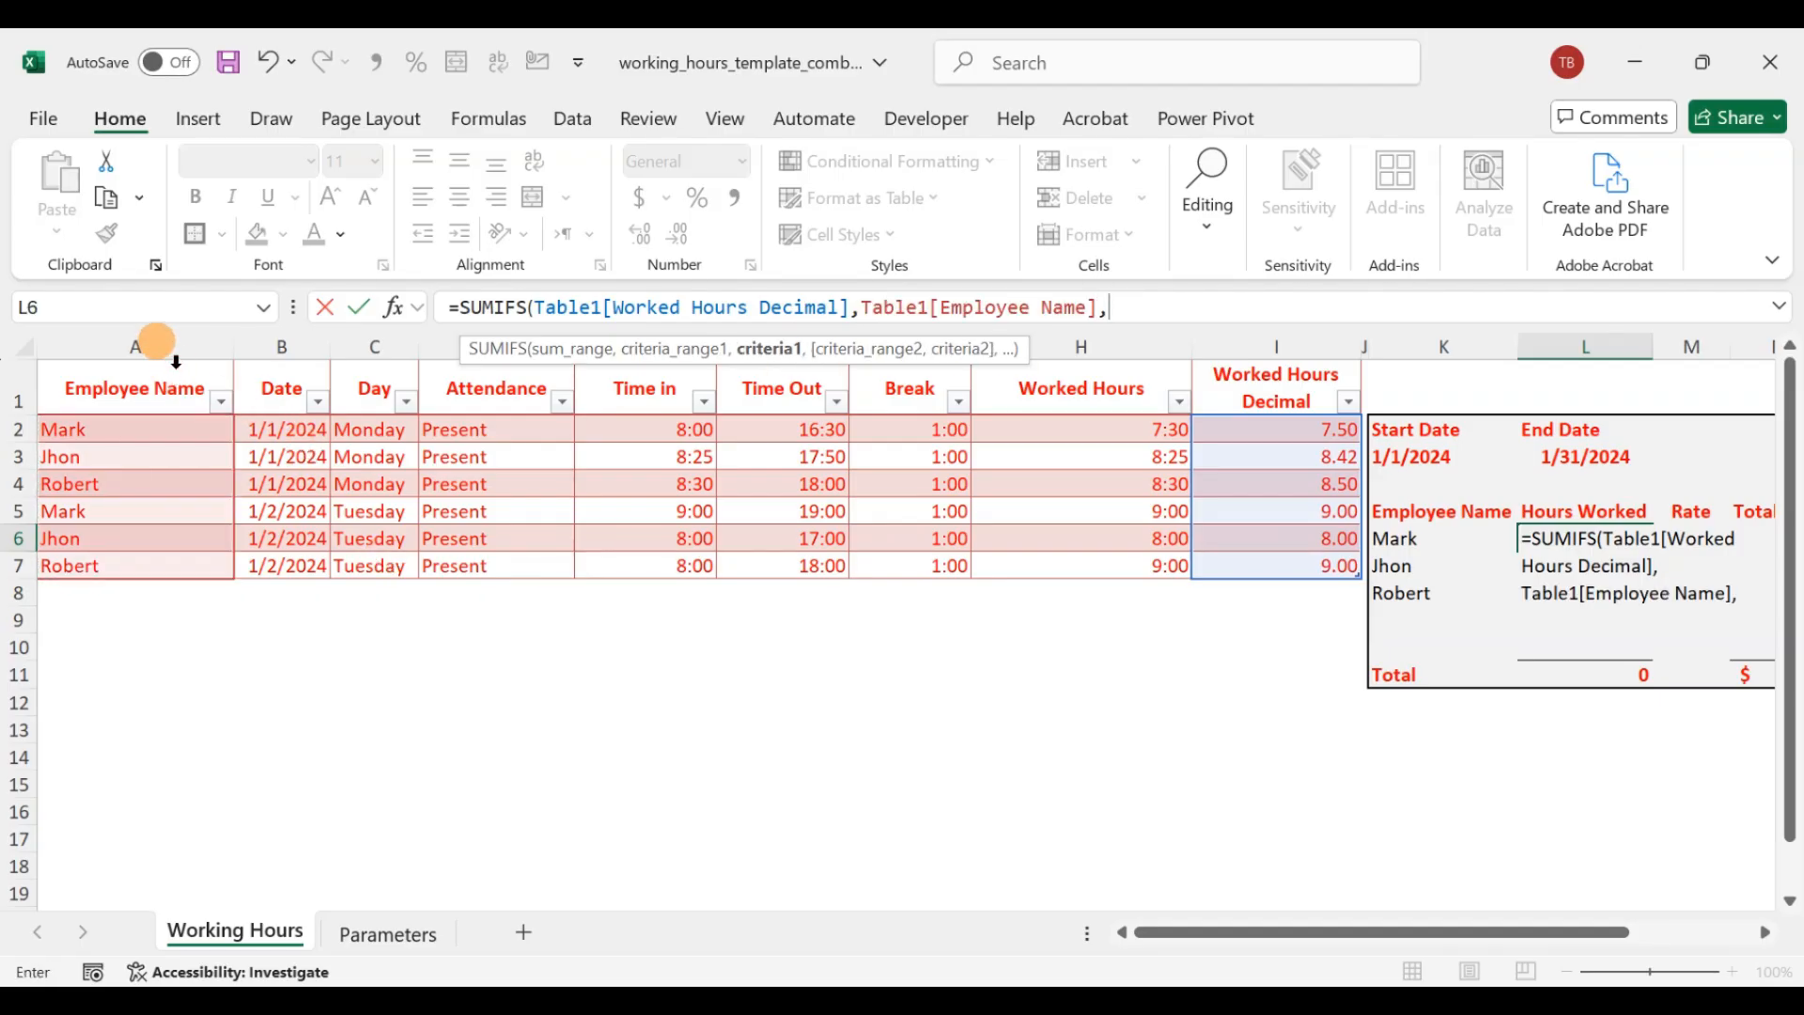
pyautogui.click(1412, 540)
pyautogui.write(',')
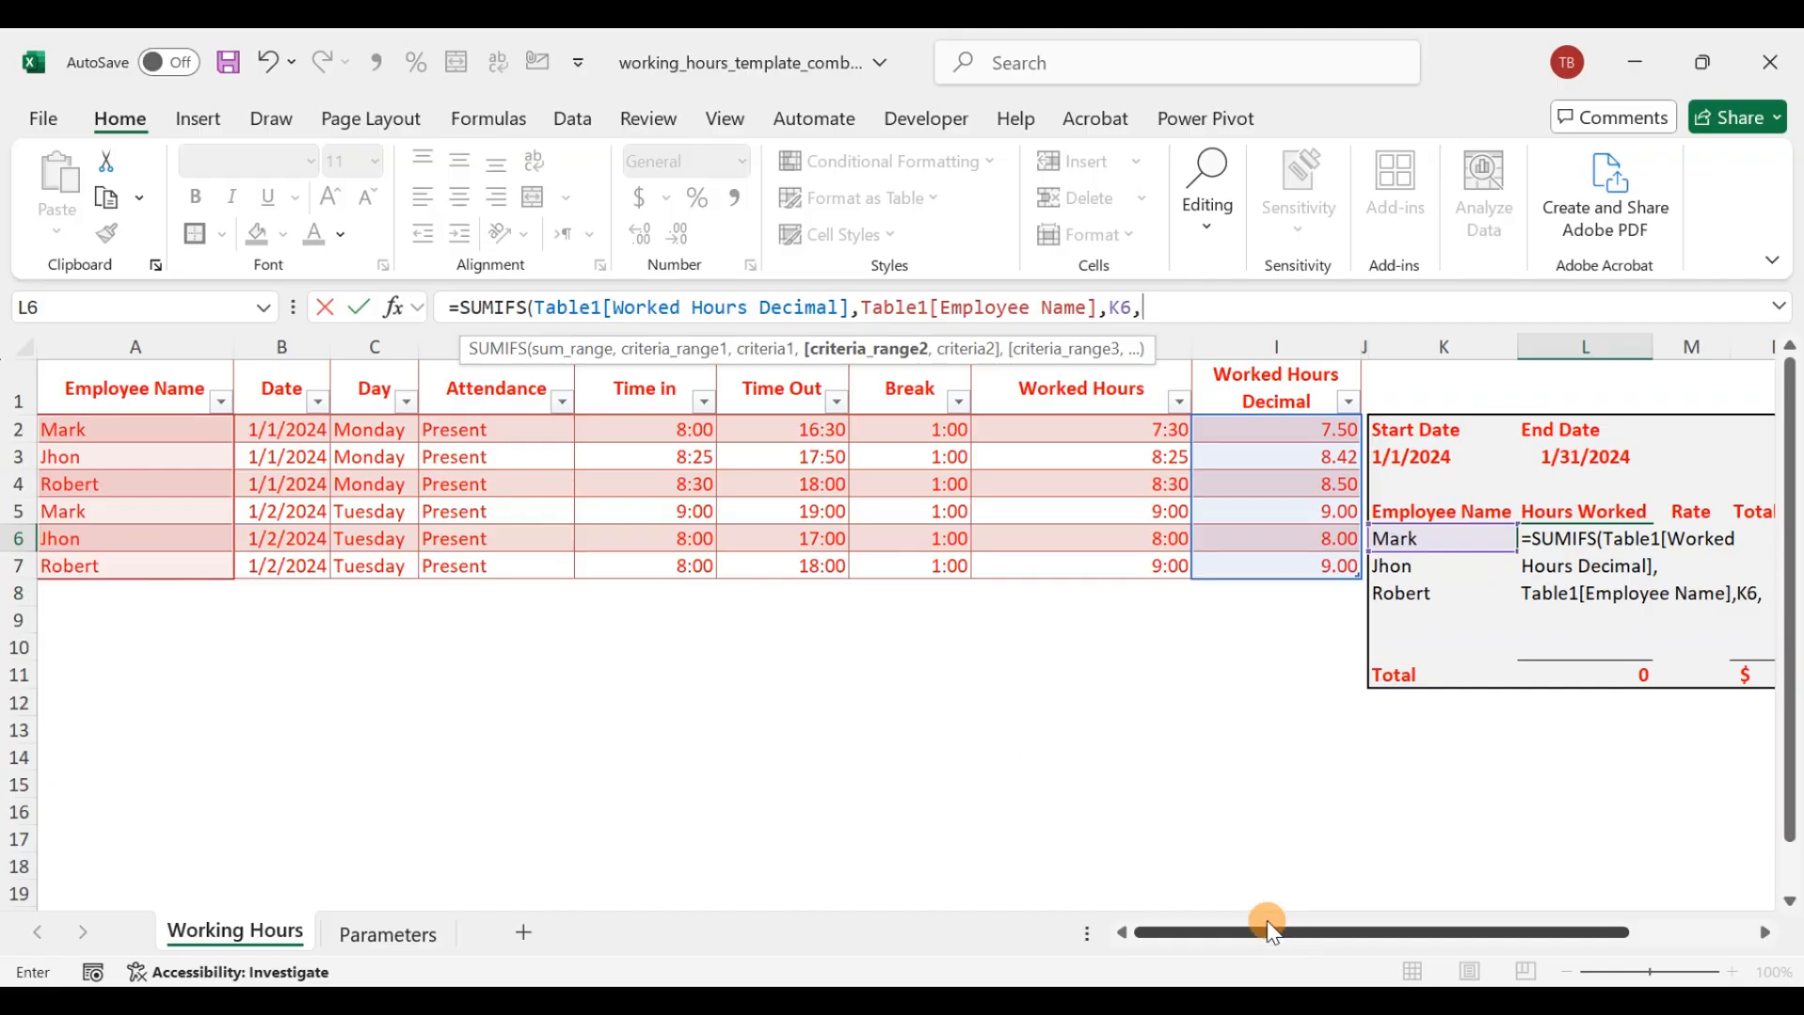
# - Add Table1[Date] as the second criteria range of the SUMIFS formula, with the Start Date cell K3 as its criterion
pyautogui.click(296, 358)
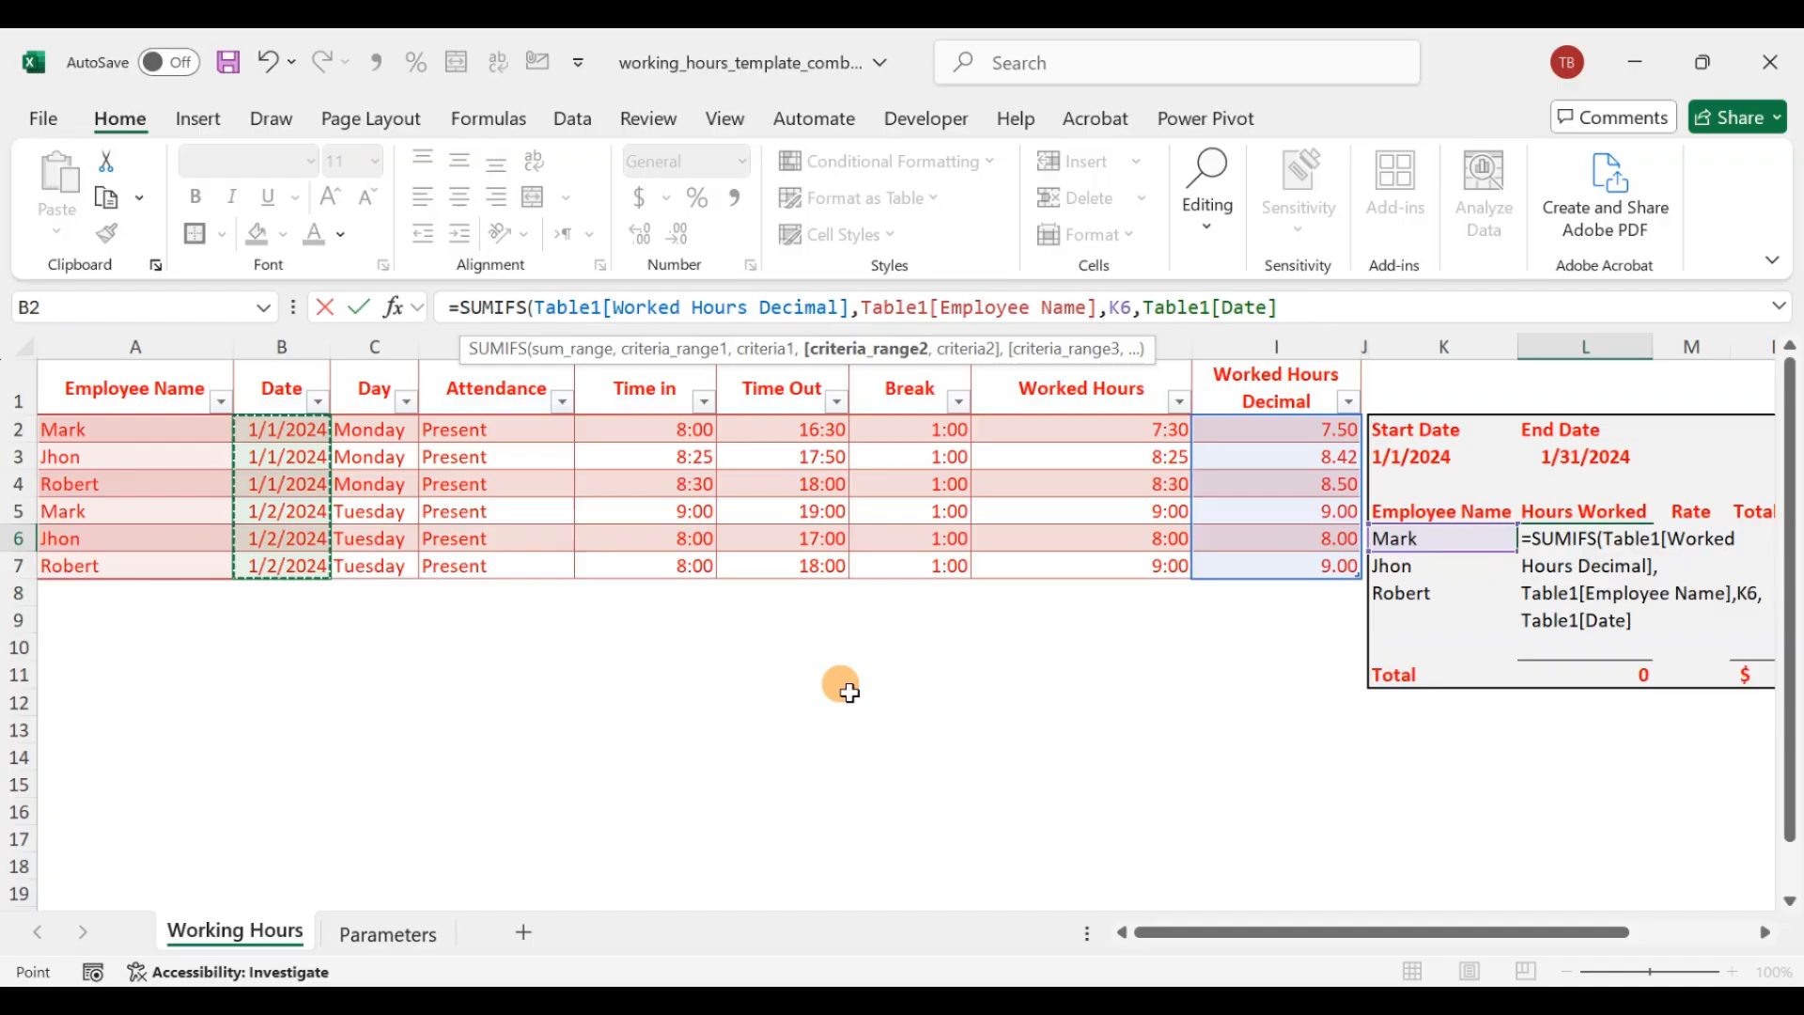
pyautogui.write(',')
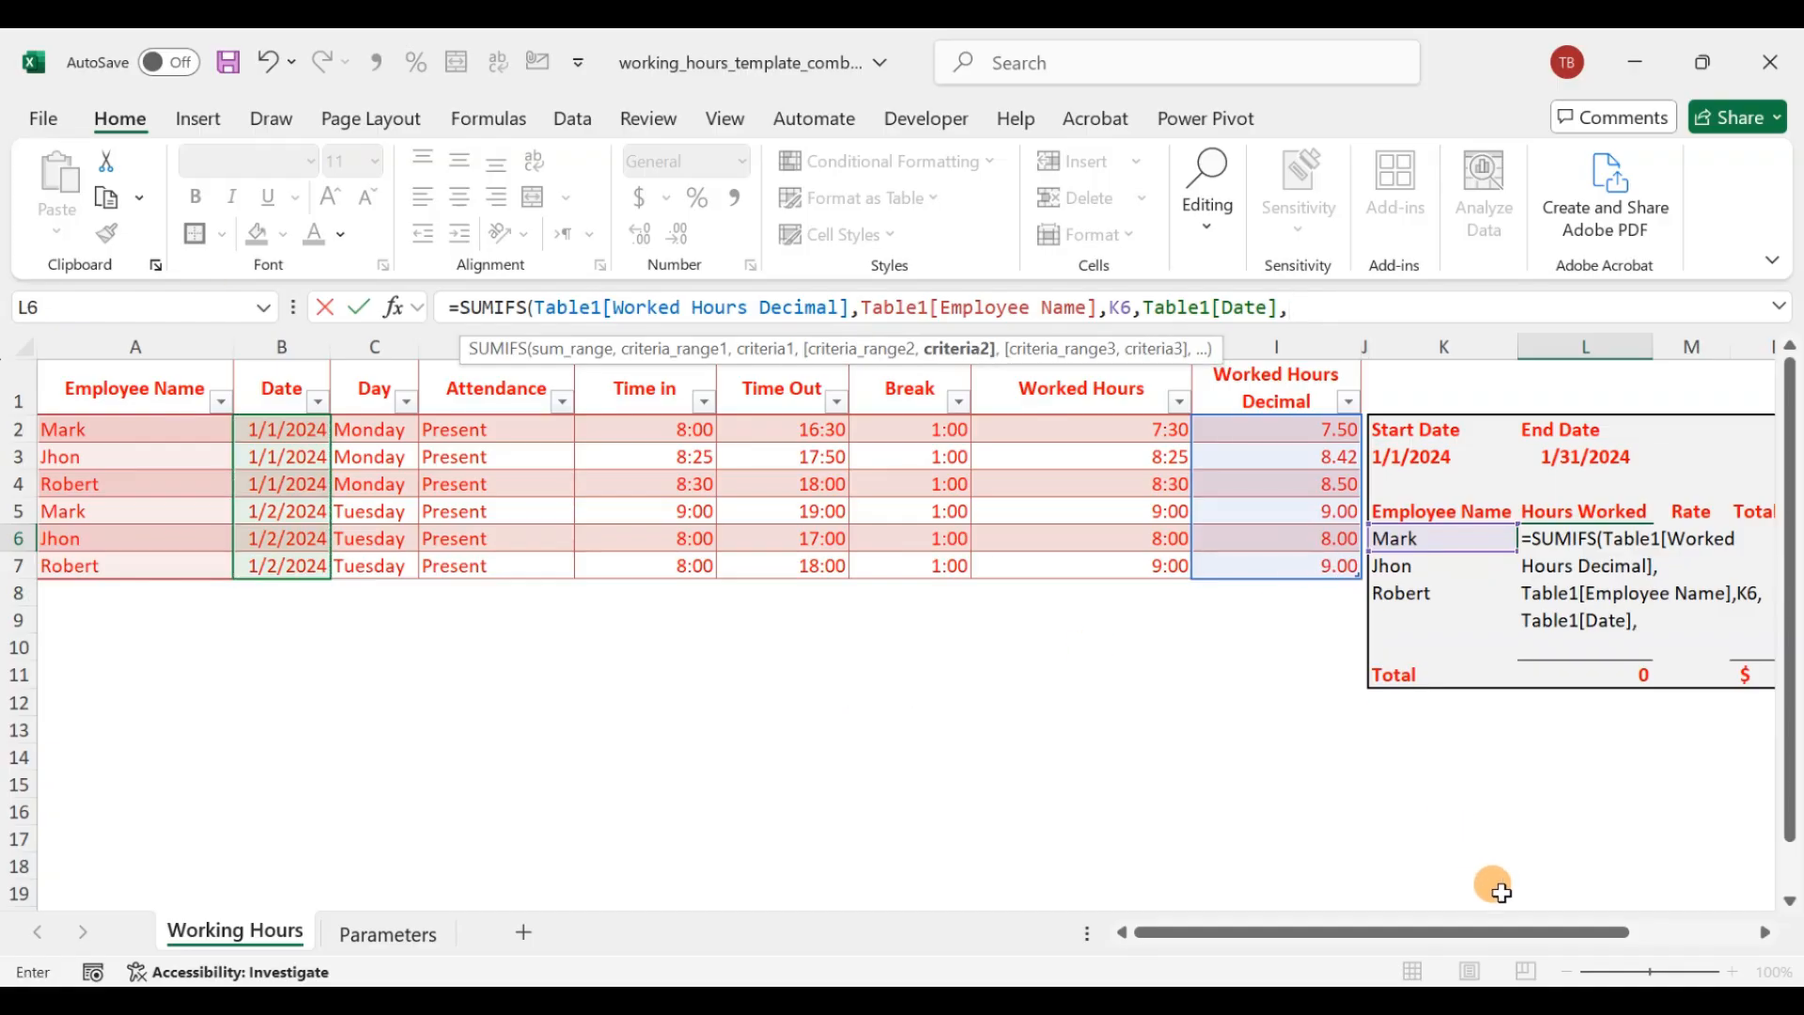
pyautogui.moveTo(1519, 933); pyautogui.dragTo(1569, 933)
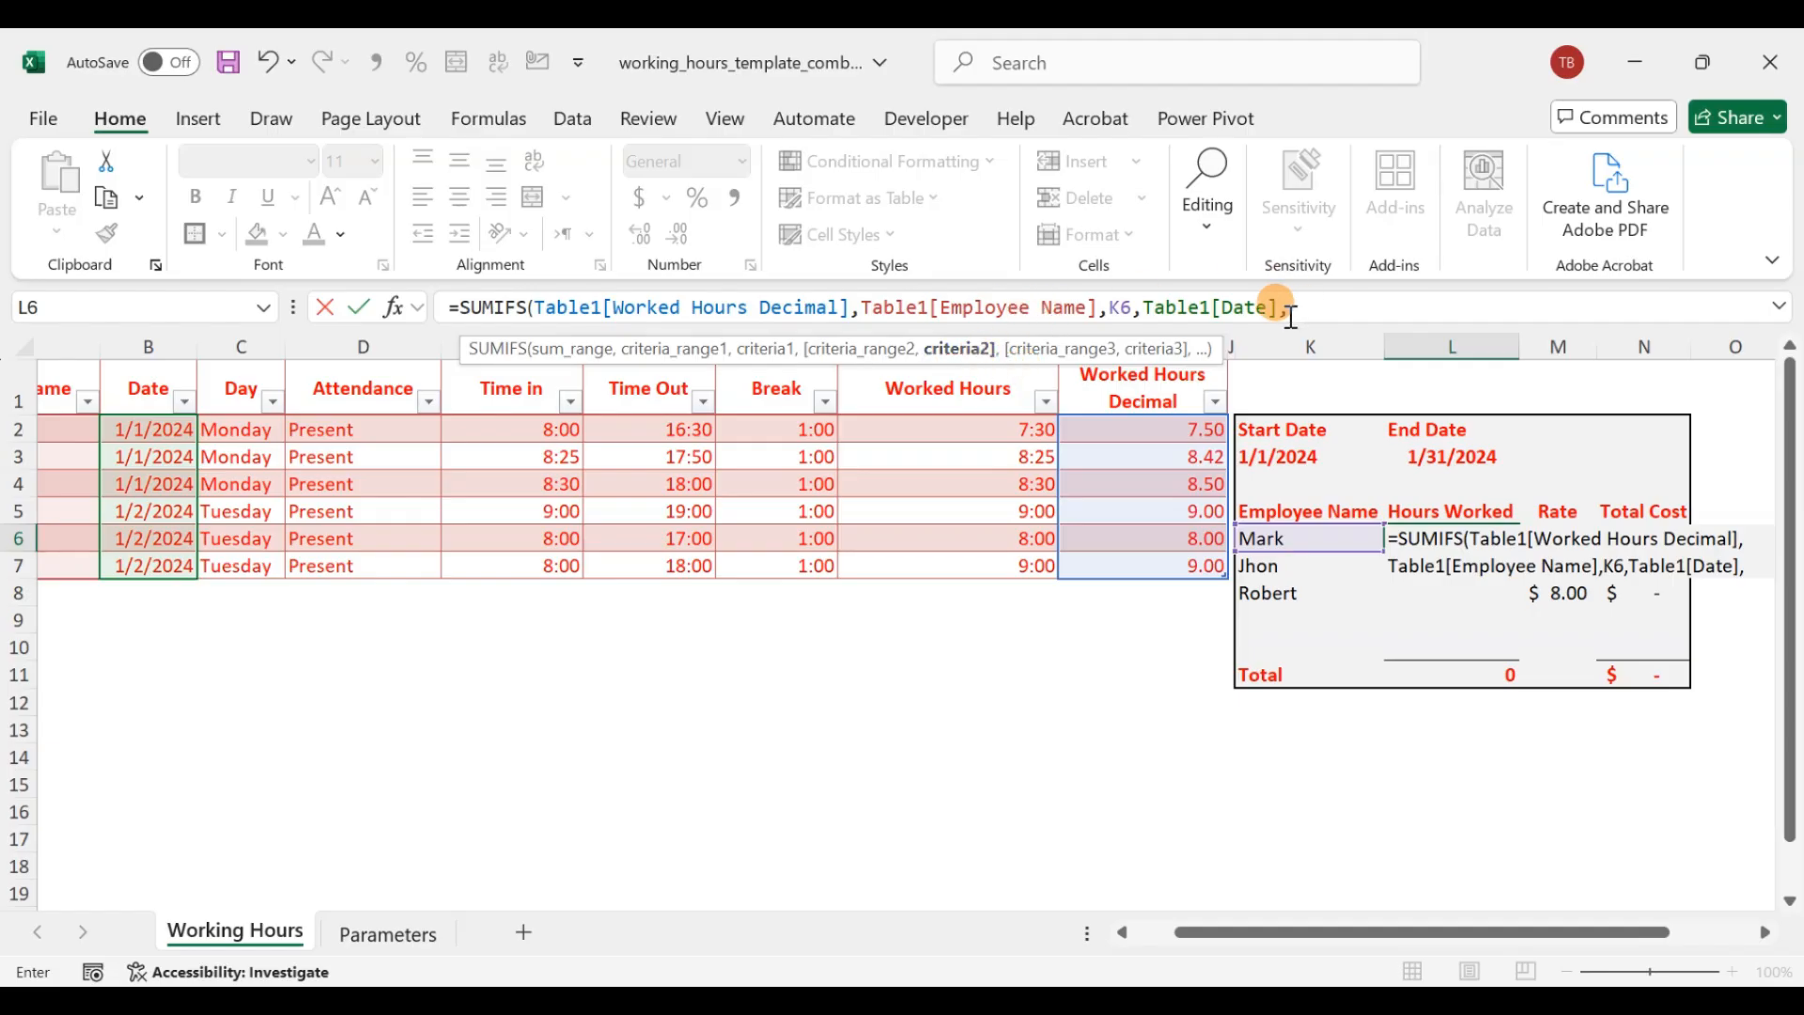
pyautogui.click(1290, 457)
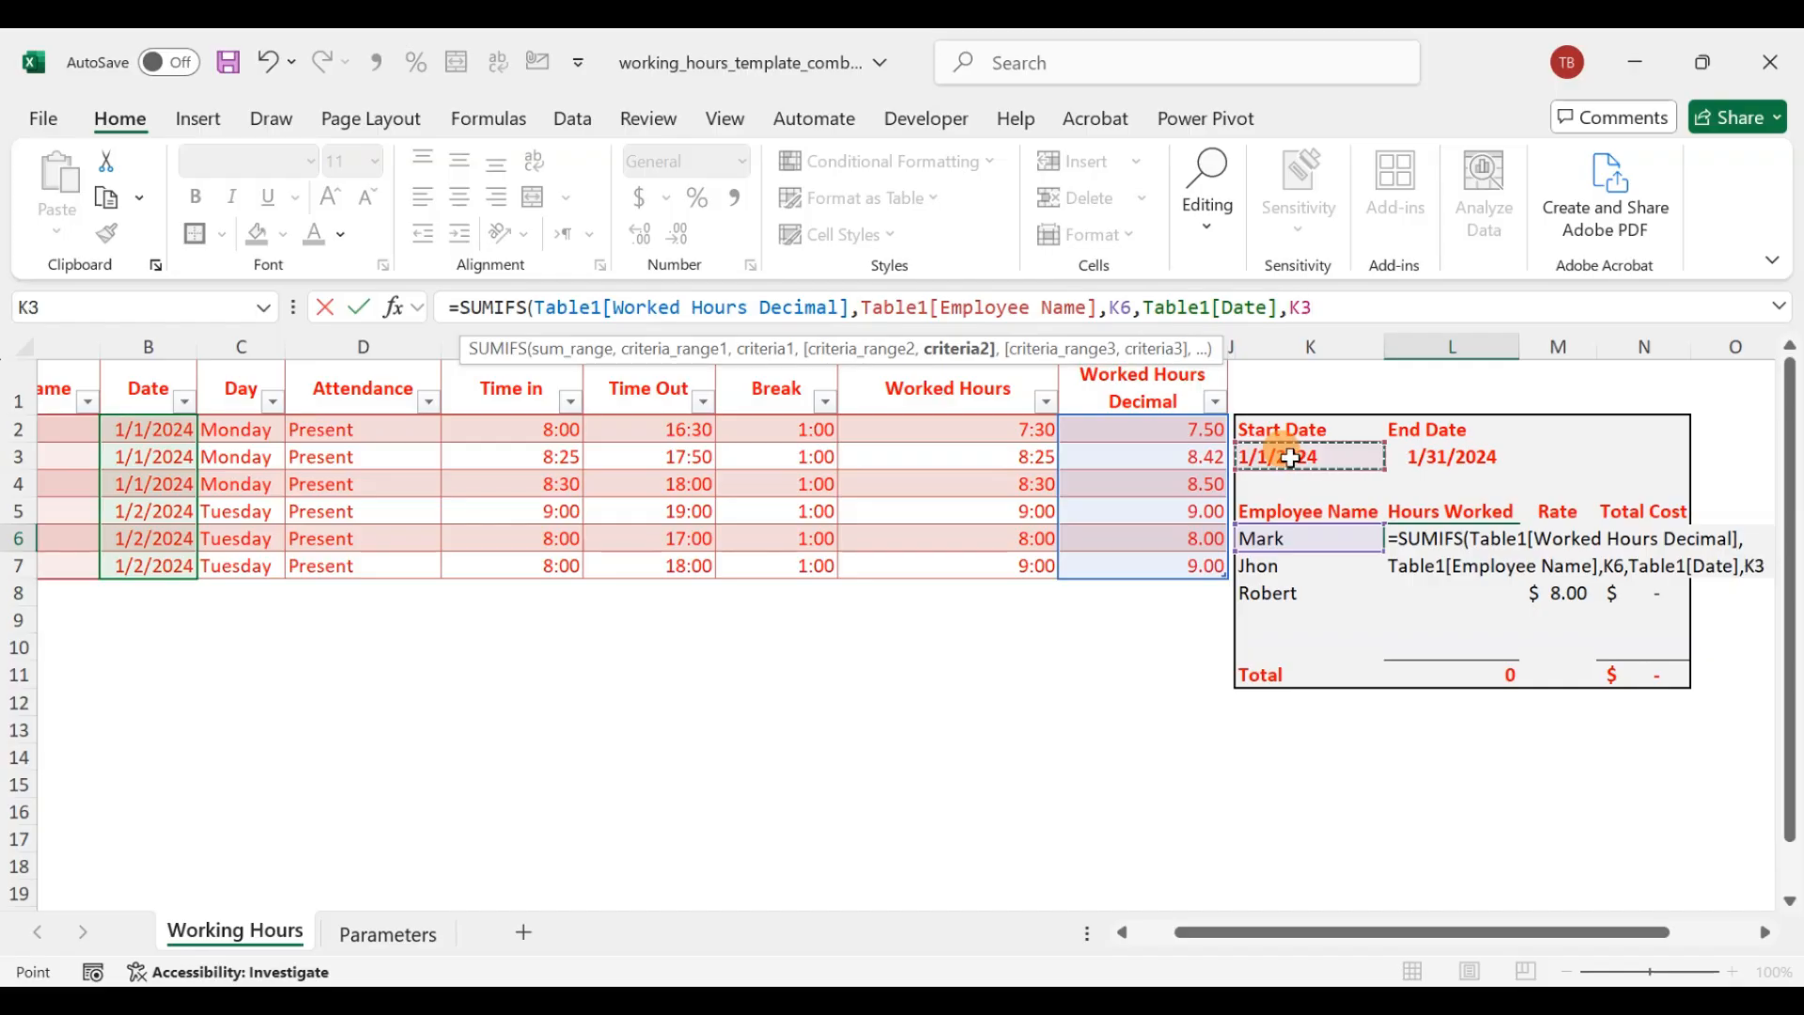
pyautogui.write(',')
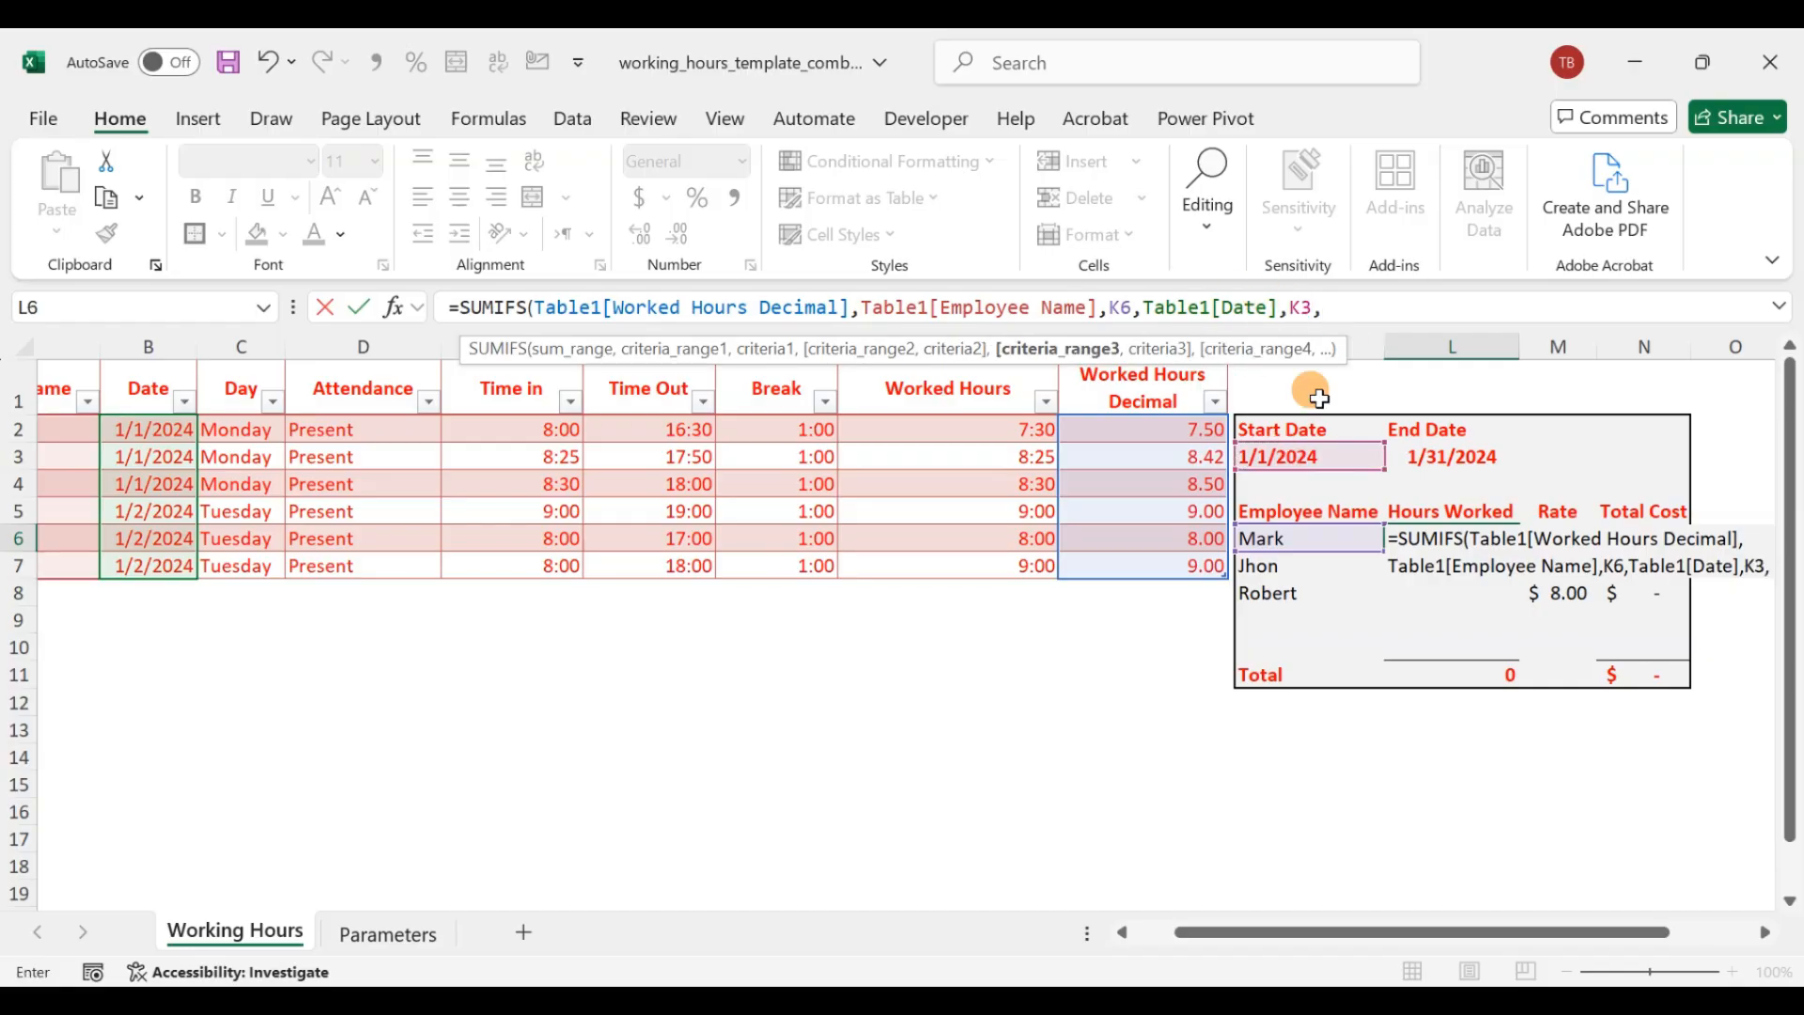
# - Add Table1[Date] as the third criteria range with the End Date cell L3 as its criterion, and close the SUMIFS parenthesis
pyautogui.click(150, 366)
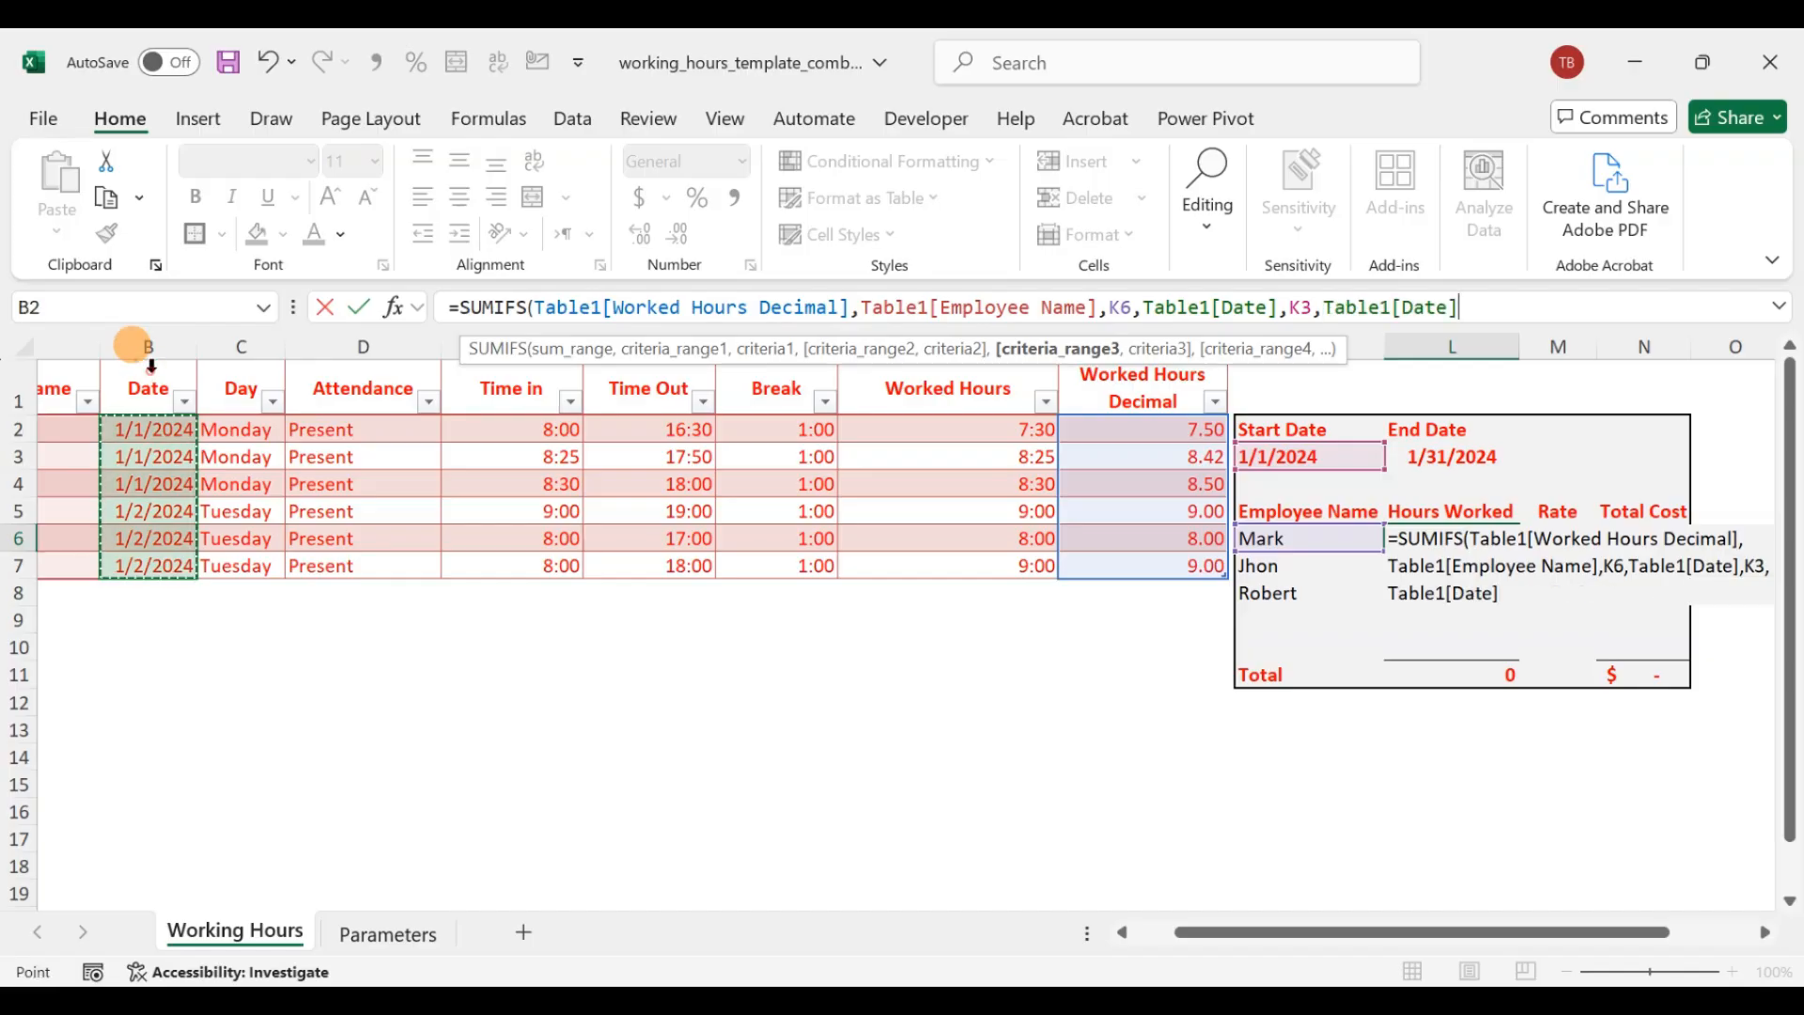
pyautogui.write(',')
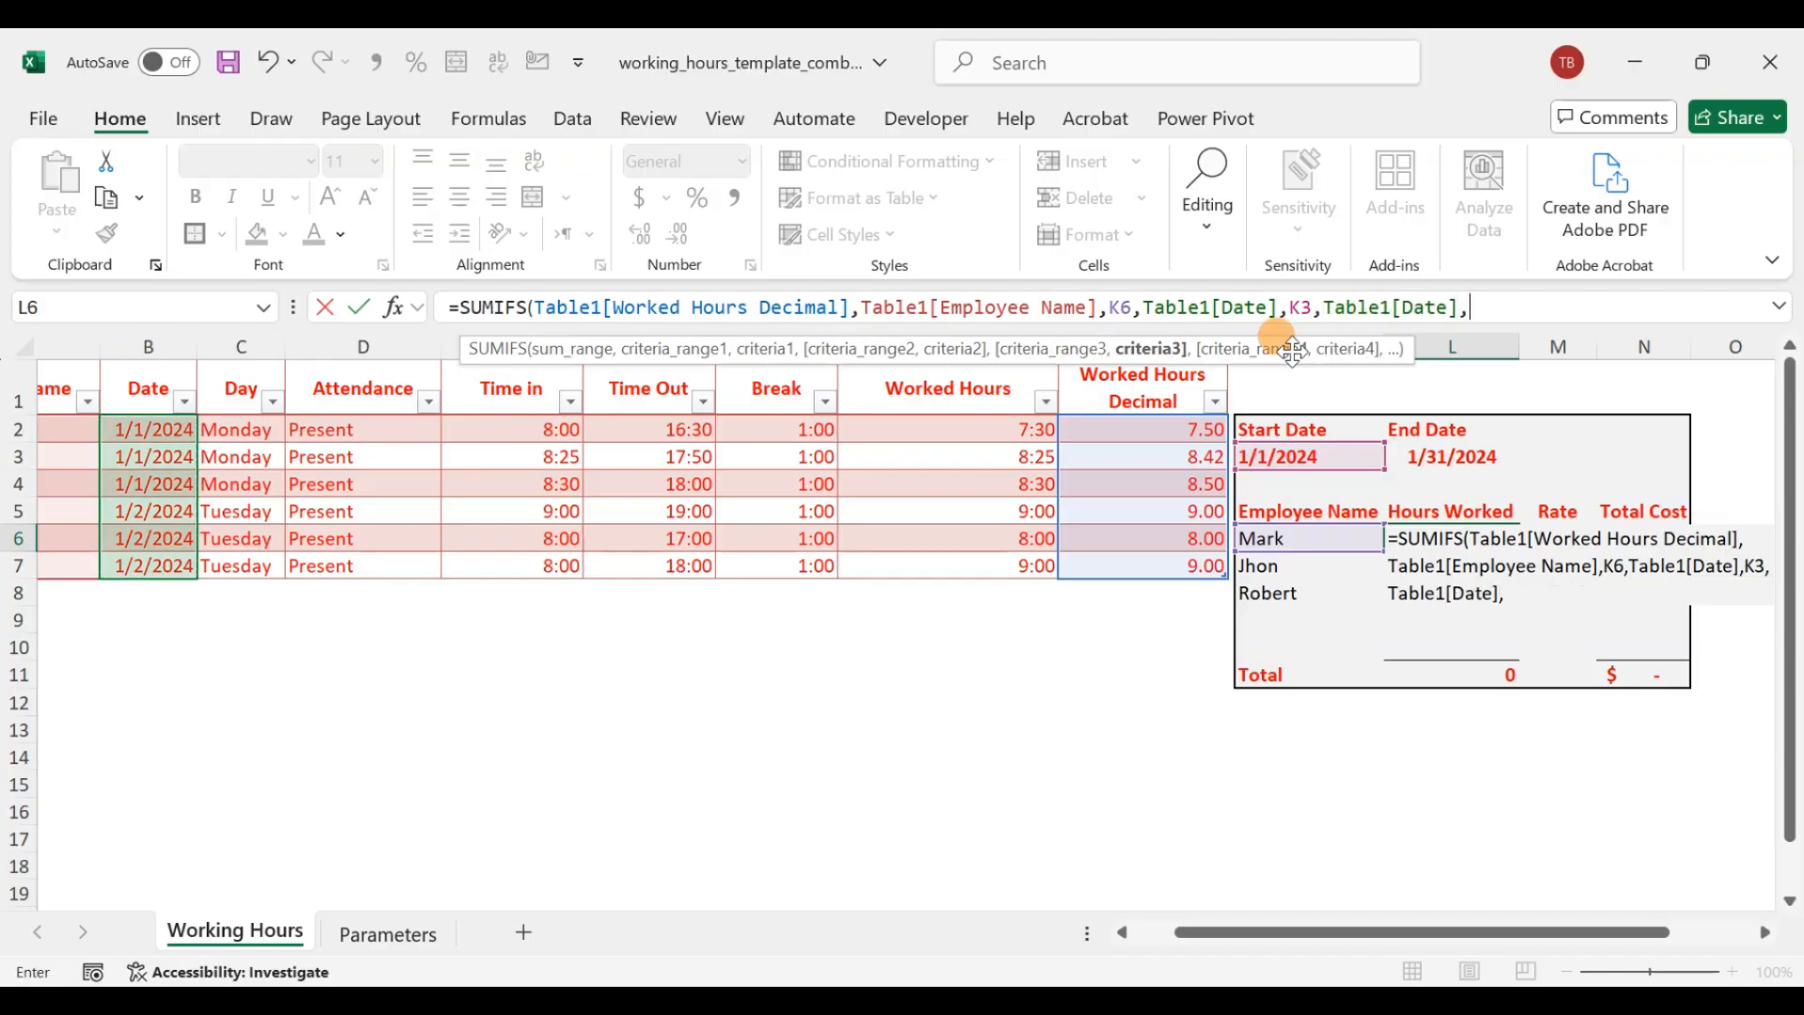
pyautogui.click(1433, 455)
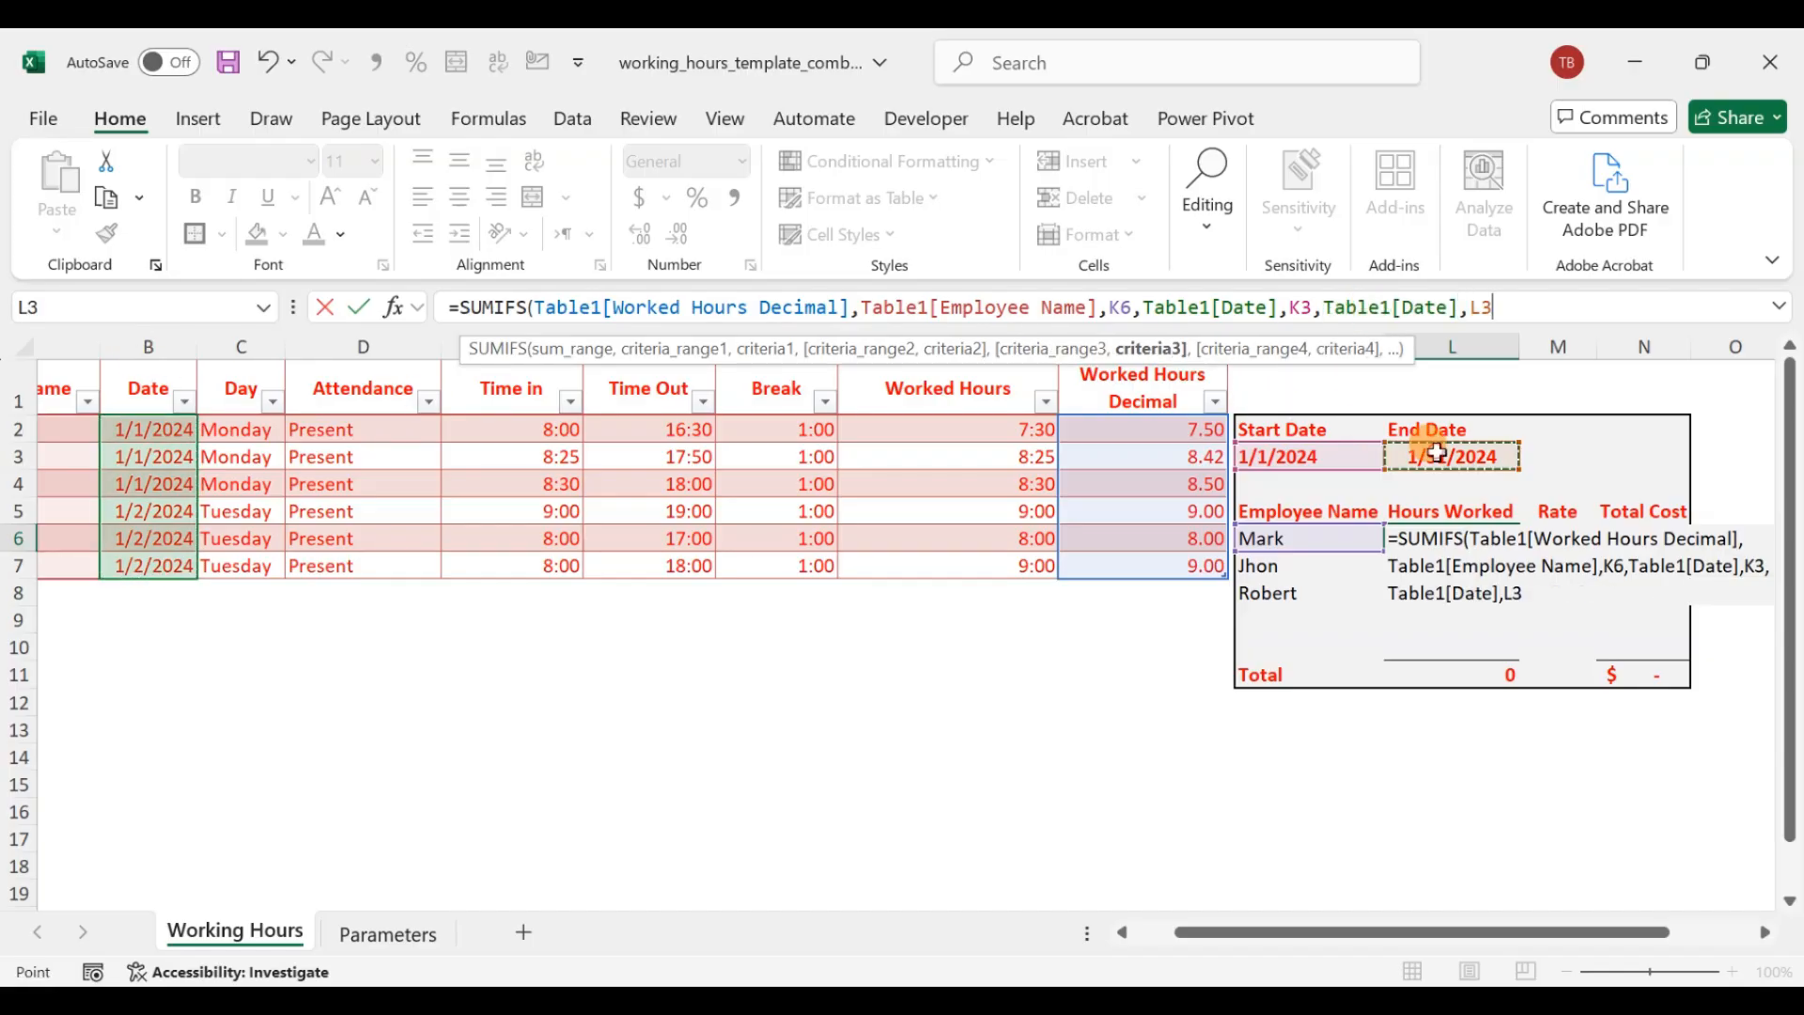
pyautogui.click(1508, 309)
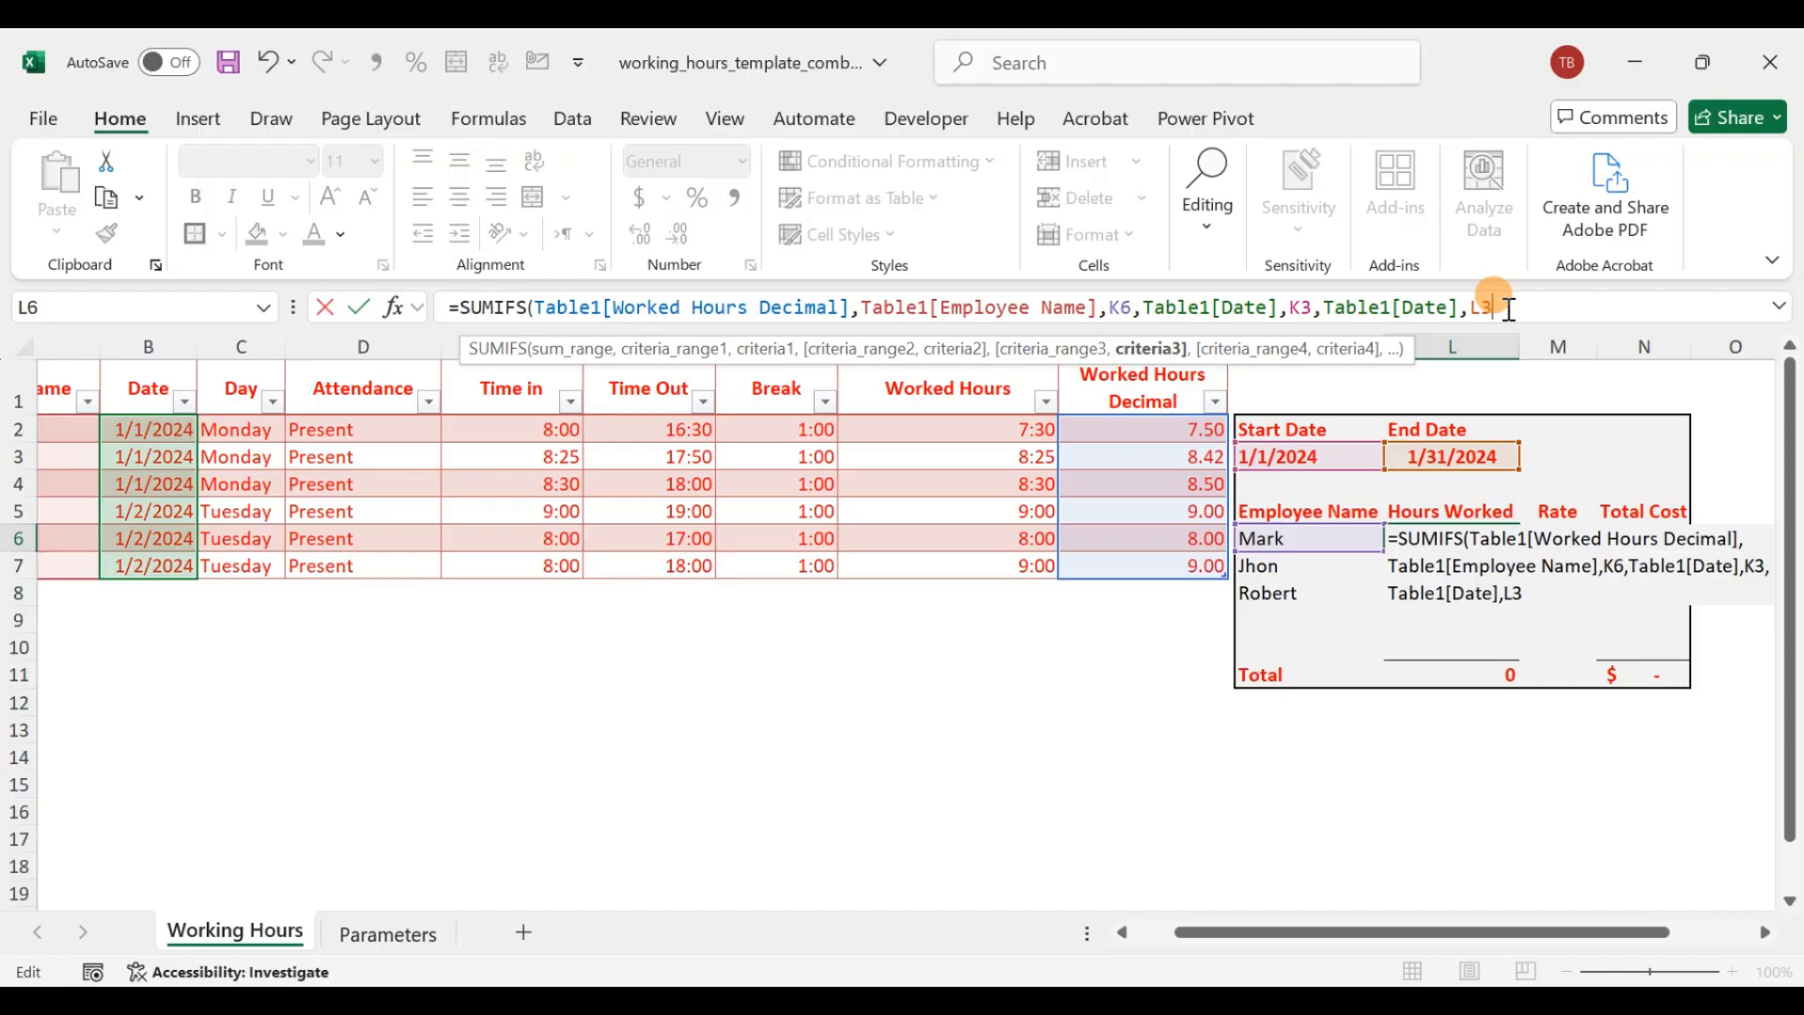
pyautogui.write(')')
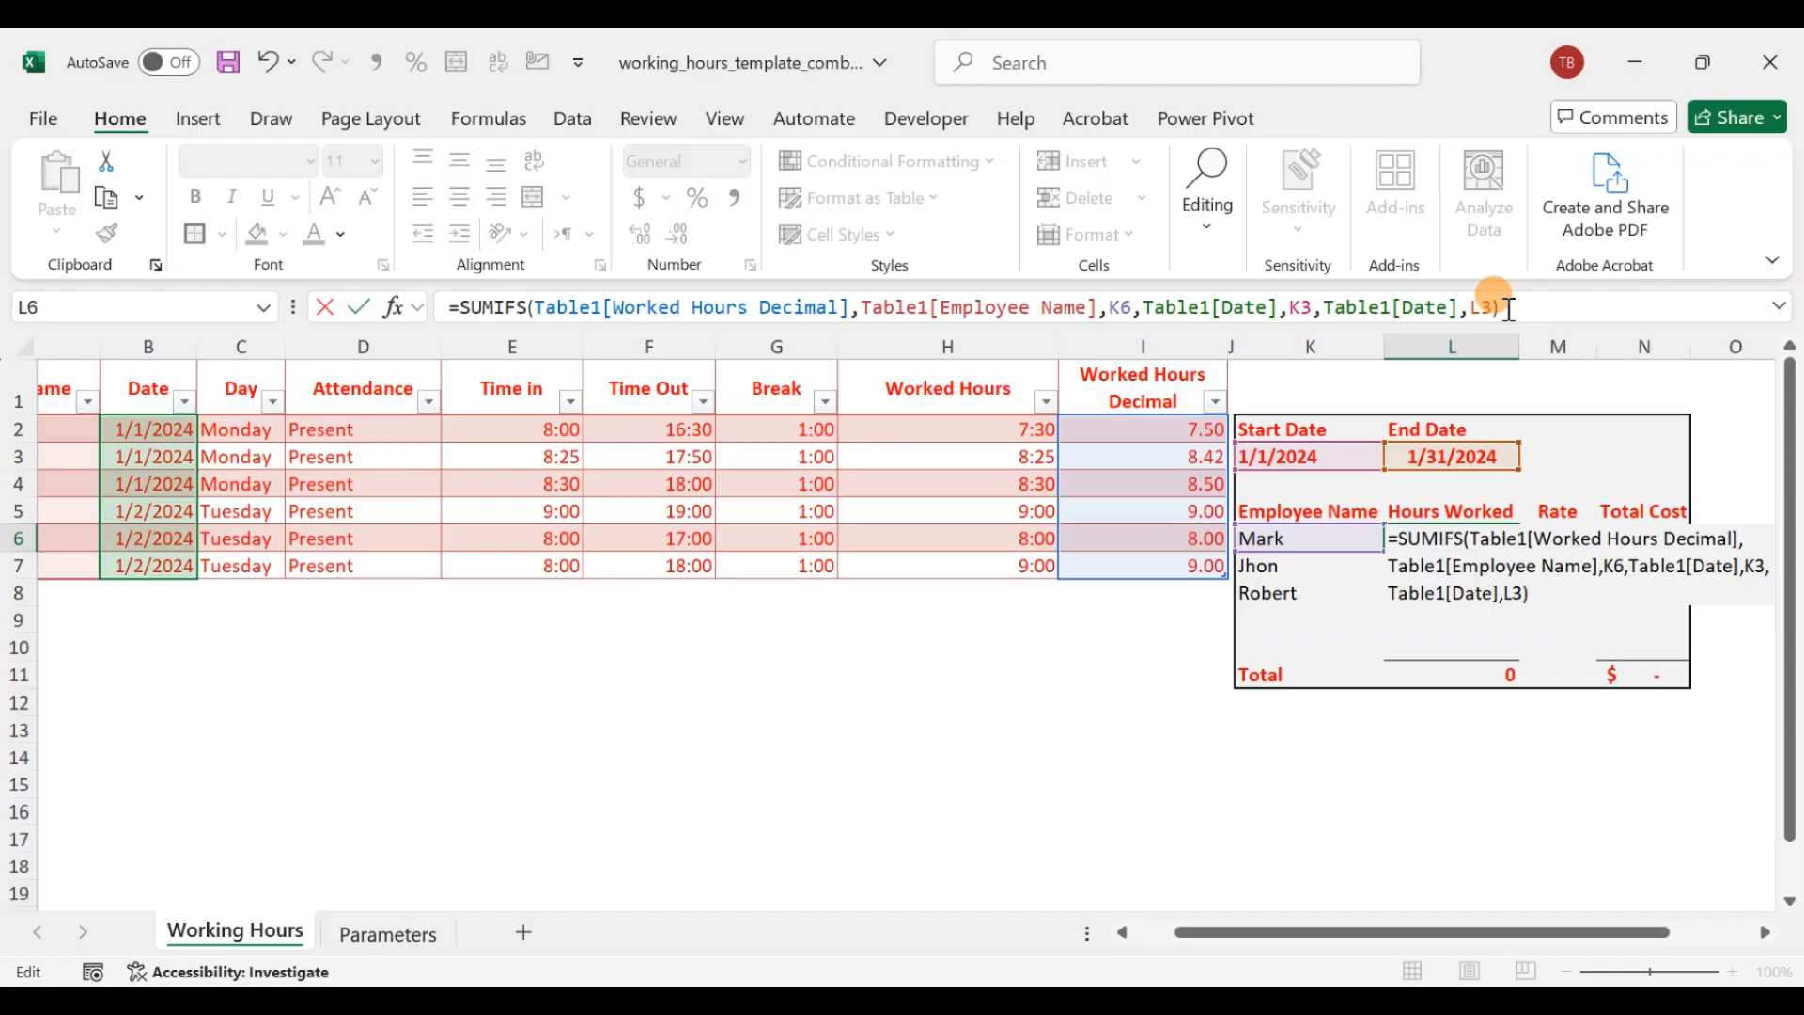
# - Change the Start Date criterion of the SUMIFS formula in L6 to ">="&K$3, with the row reference locked
pyautogui.click(1292, 309)
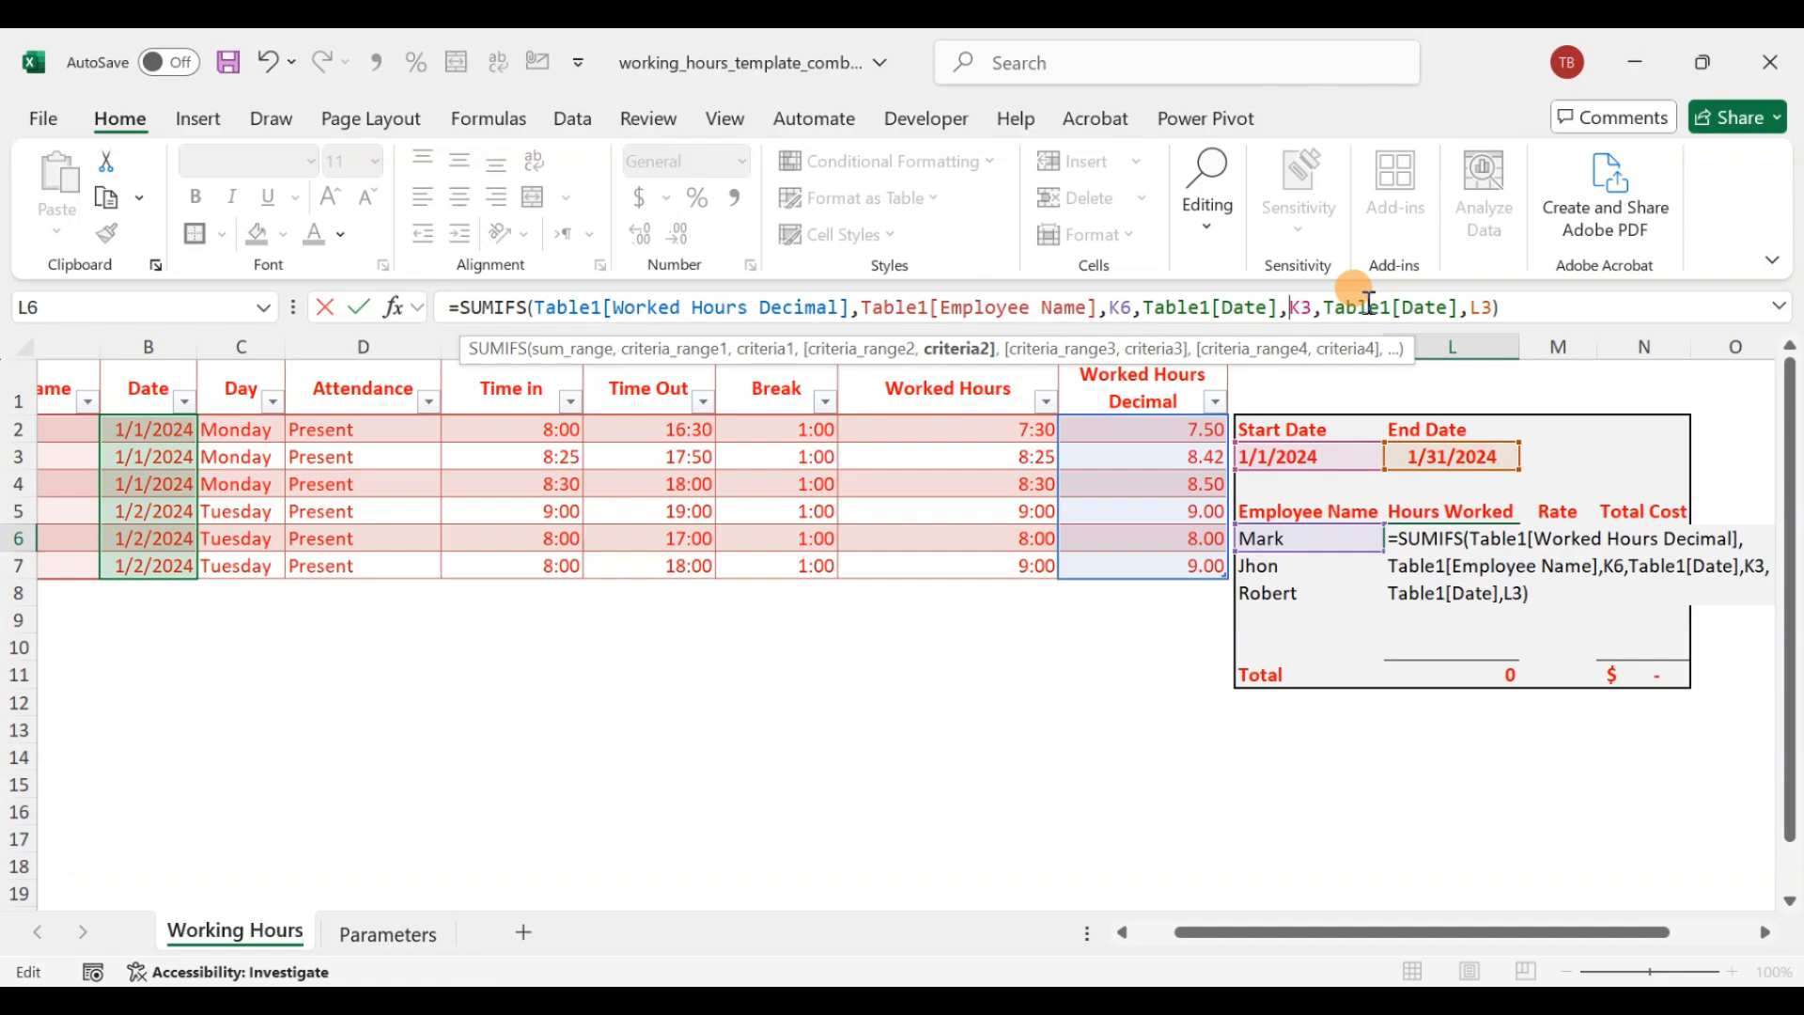
pyautogui.write('>=')
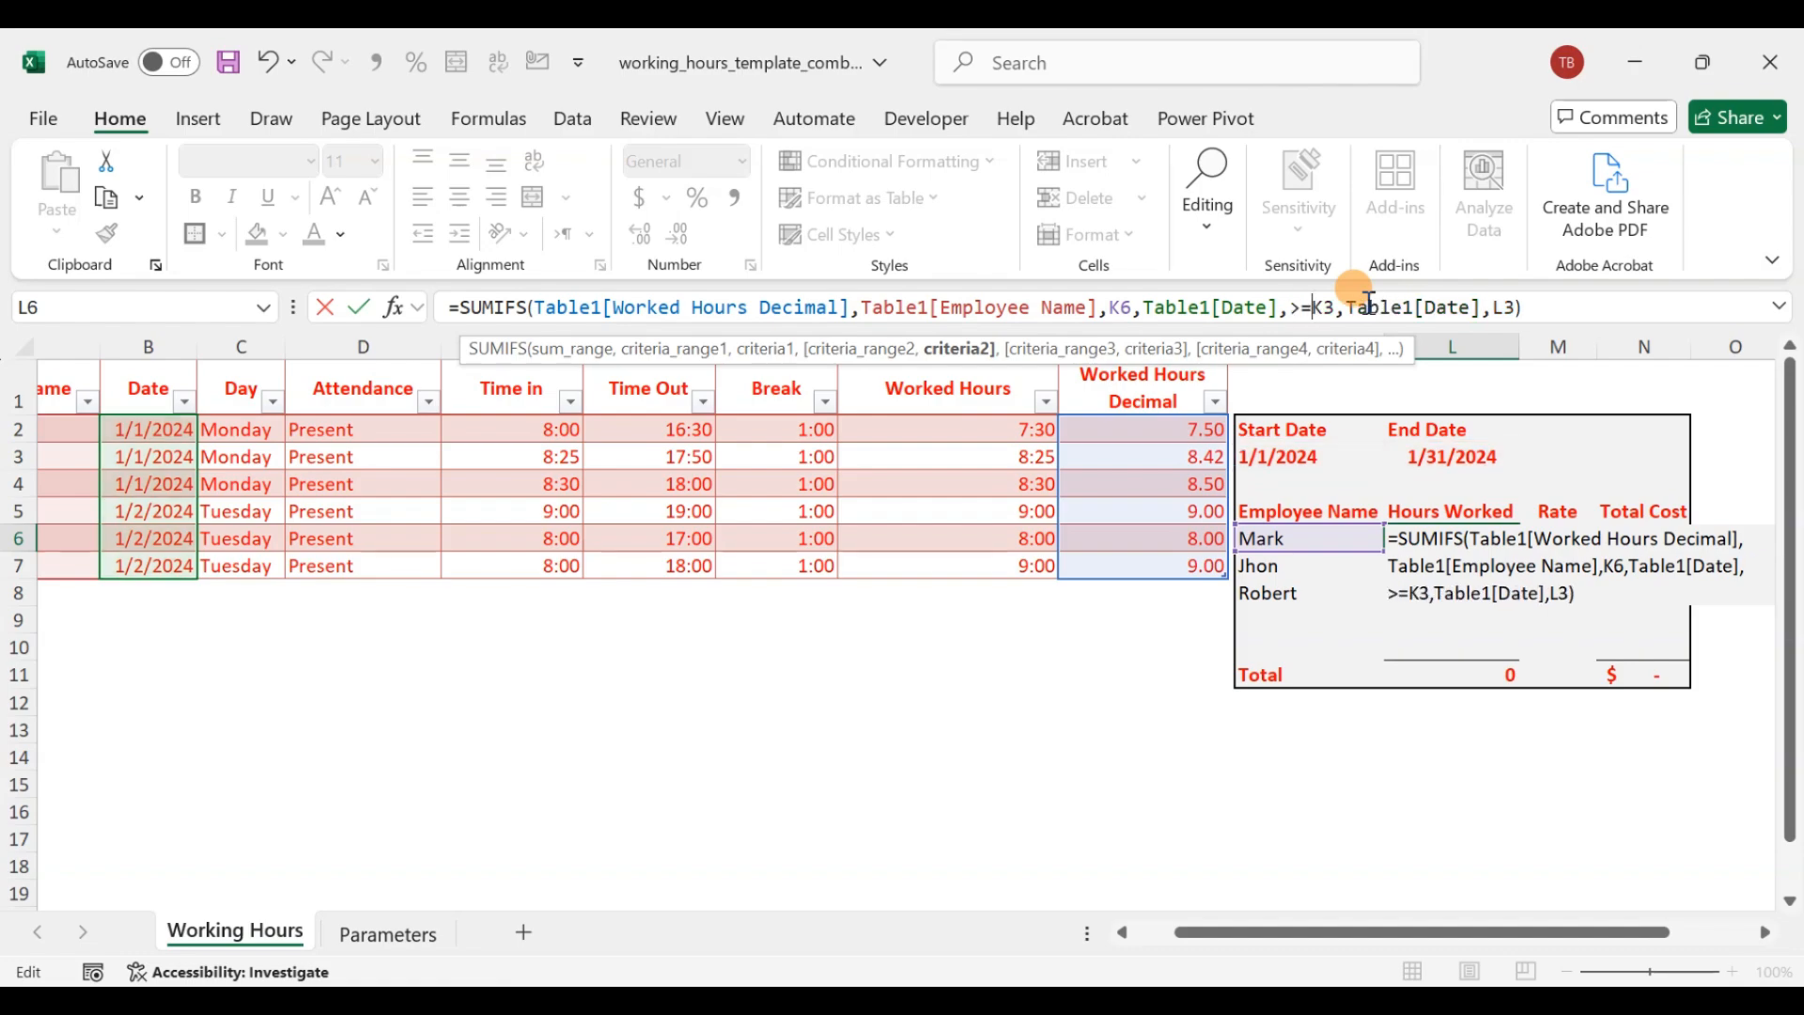
pyautogui.write('"')
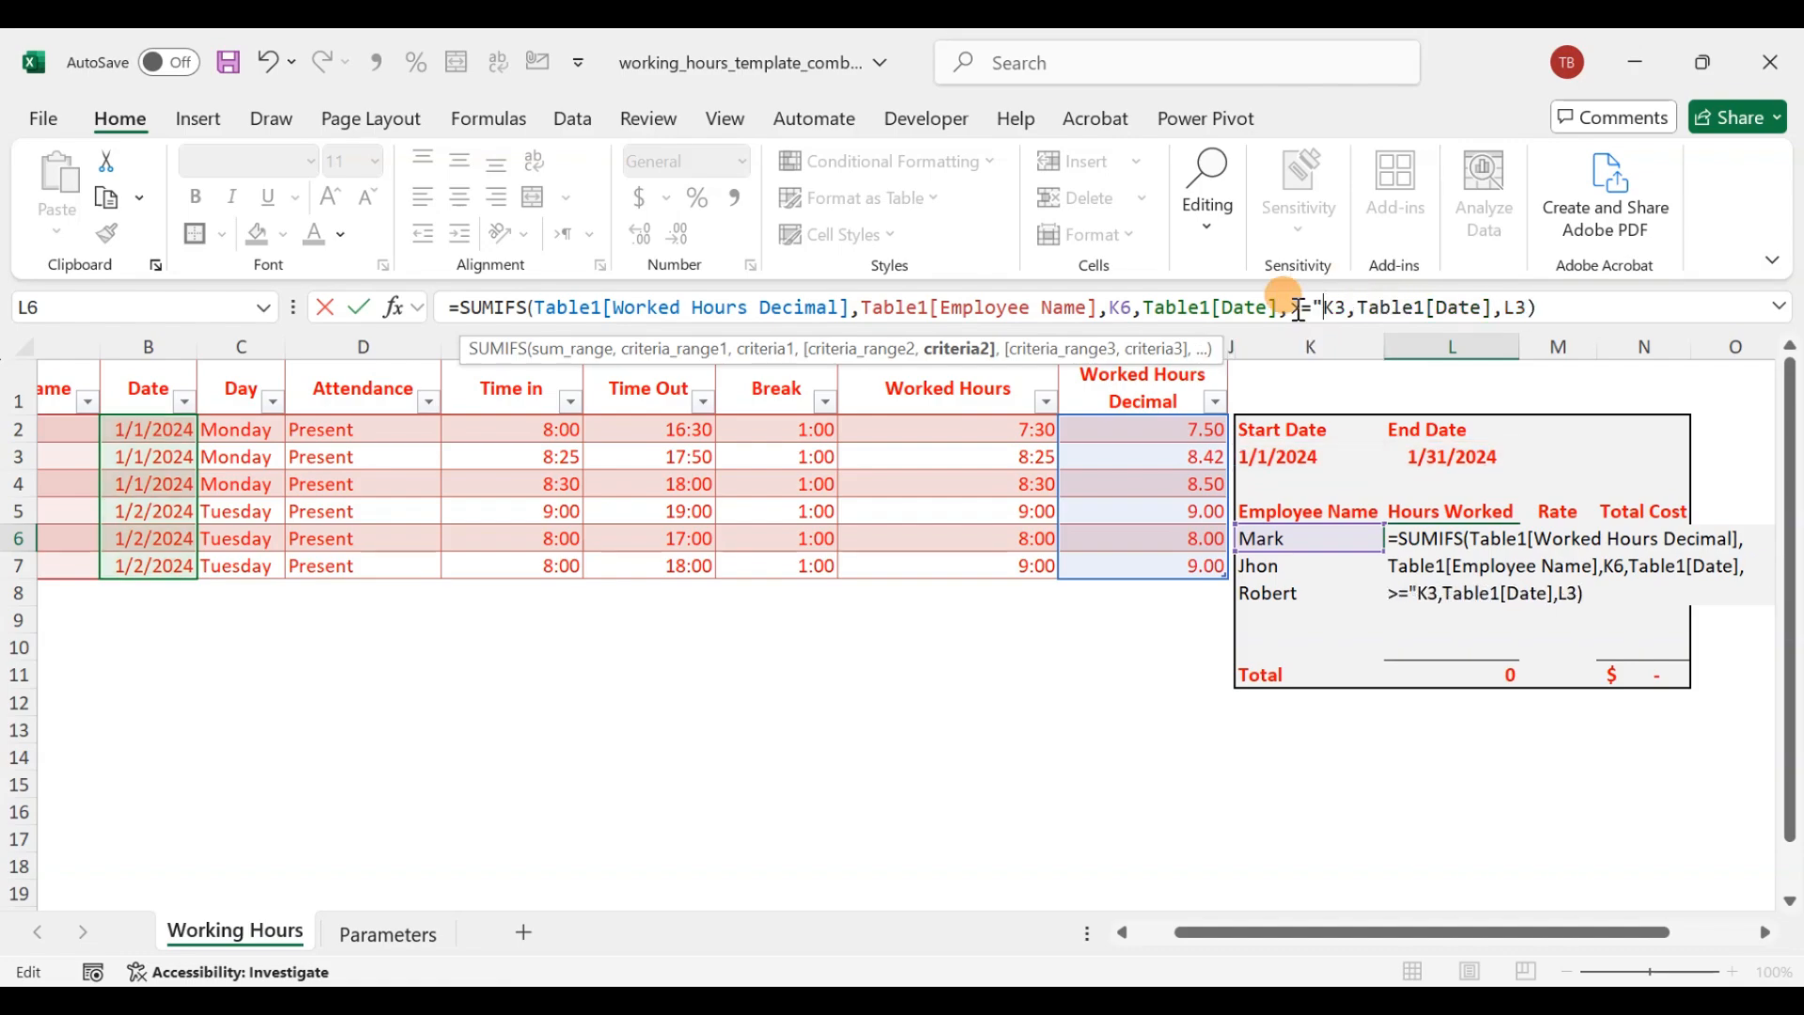
pyautogui.click(1297, 308)
pyautogui.write('"')
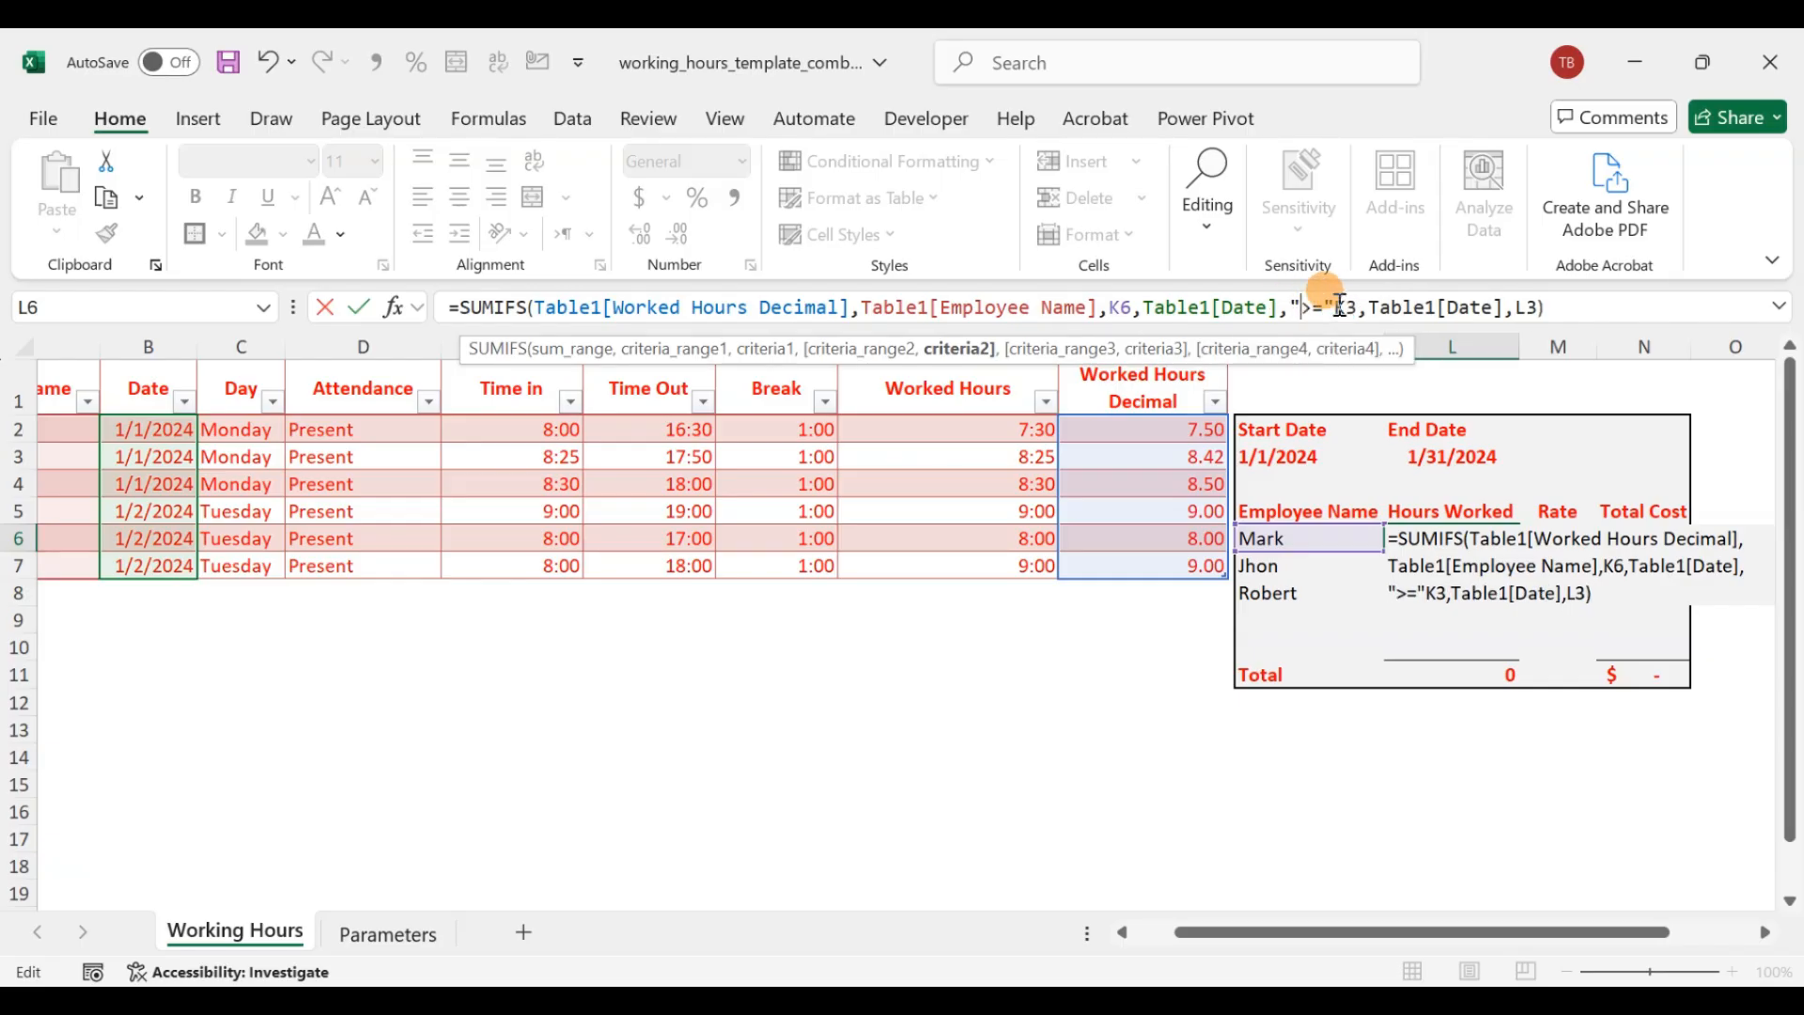
pyautogui.click(1339, 307)
pyautogui.write('&K')
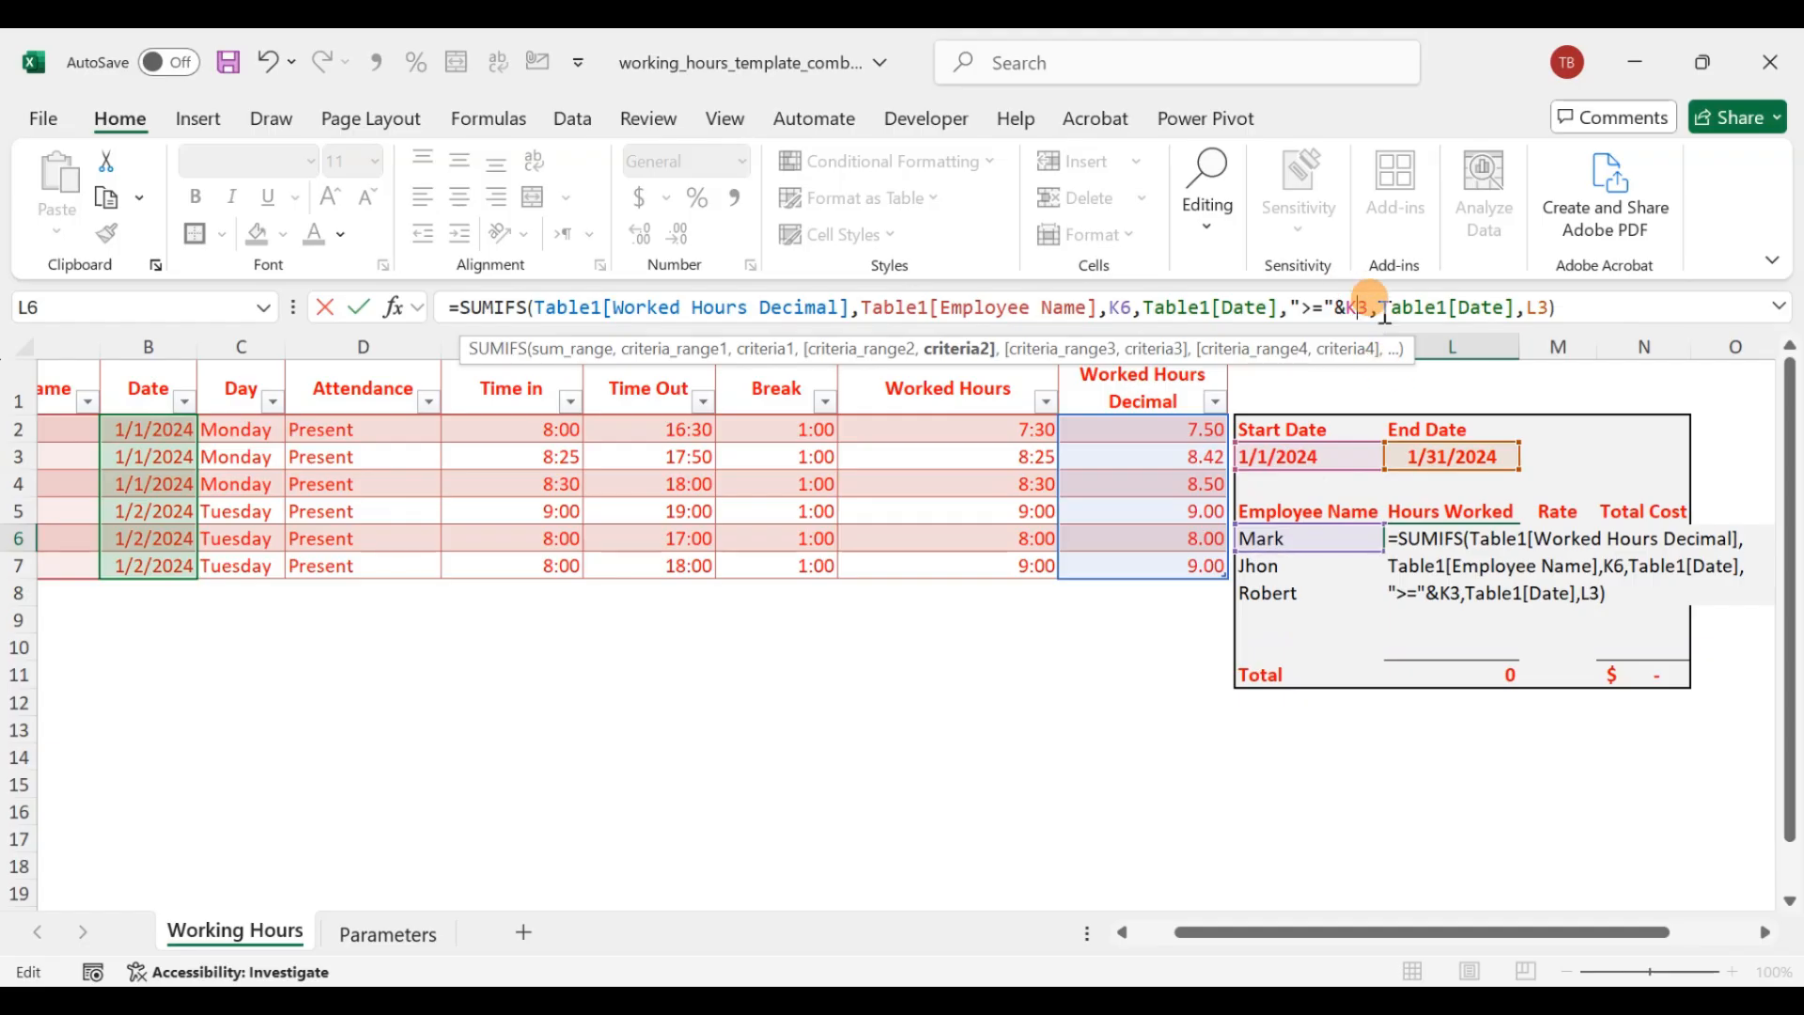
pyautogui.write('$')
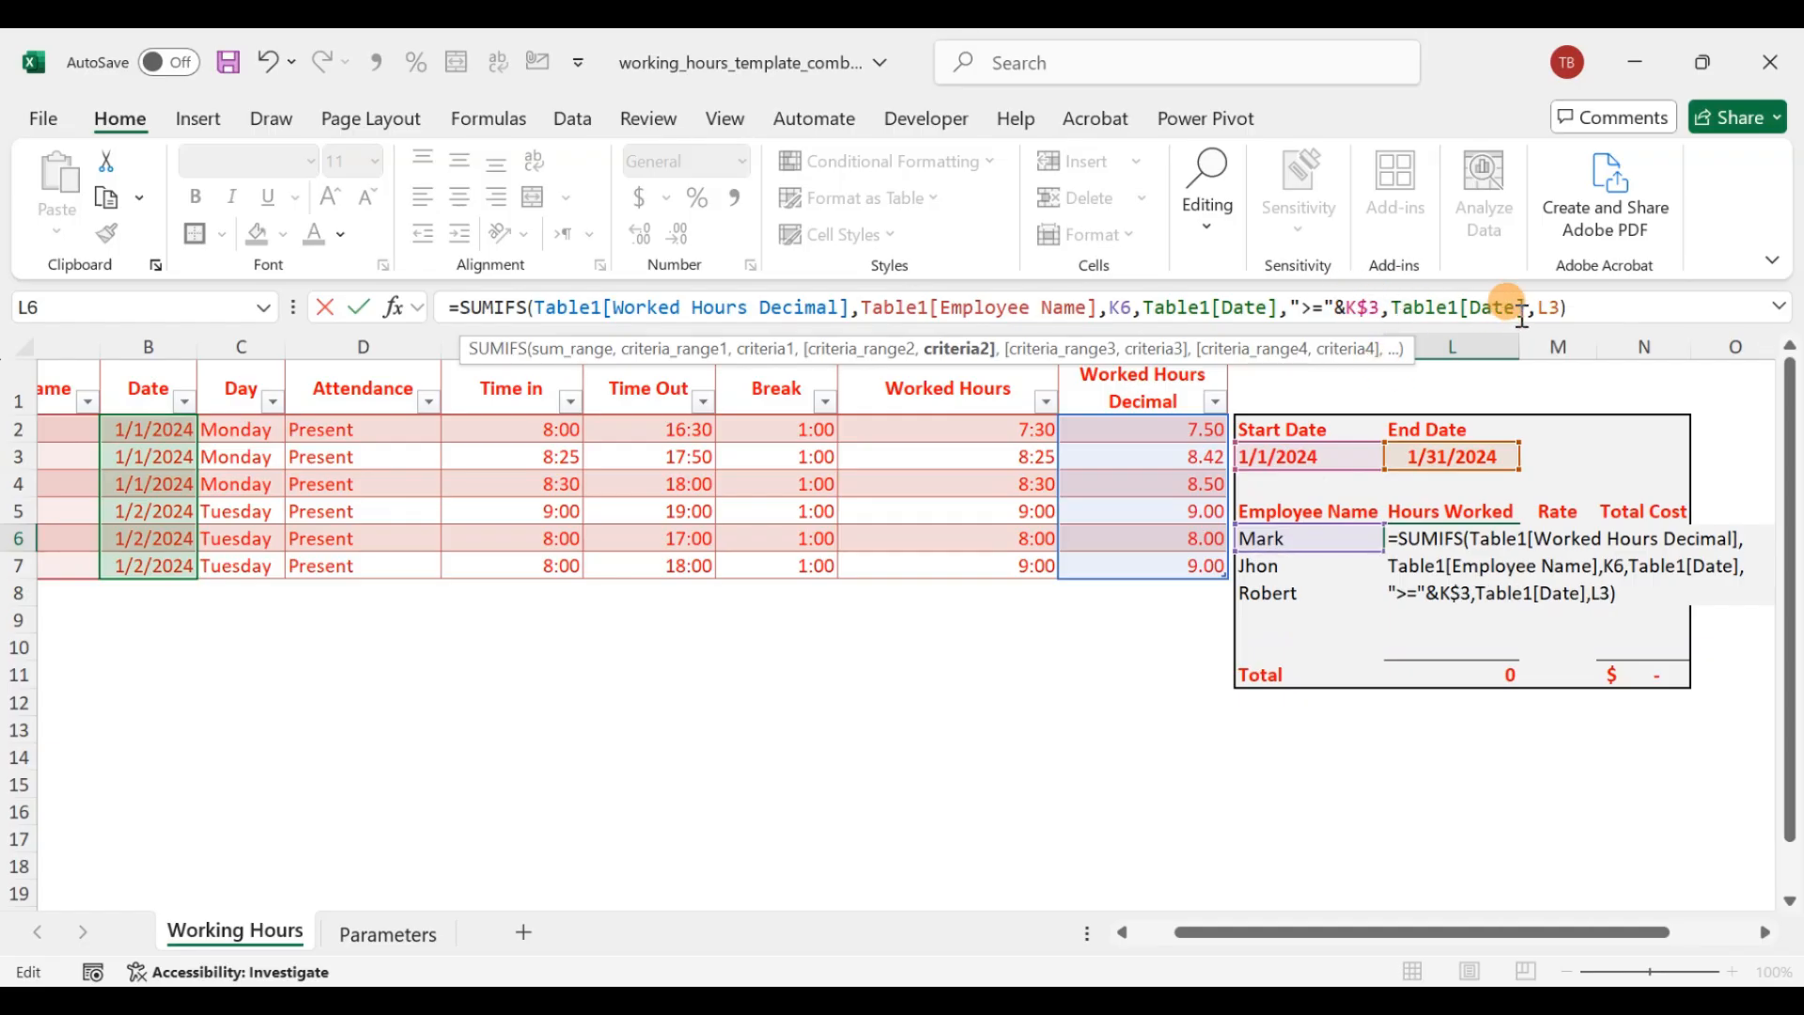
# - Change the End Date criterion of the SUMIFS formula to "<="&L$3 and enter the formula in L6
pyautogui.click(1548, 307)
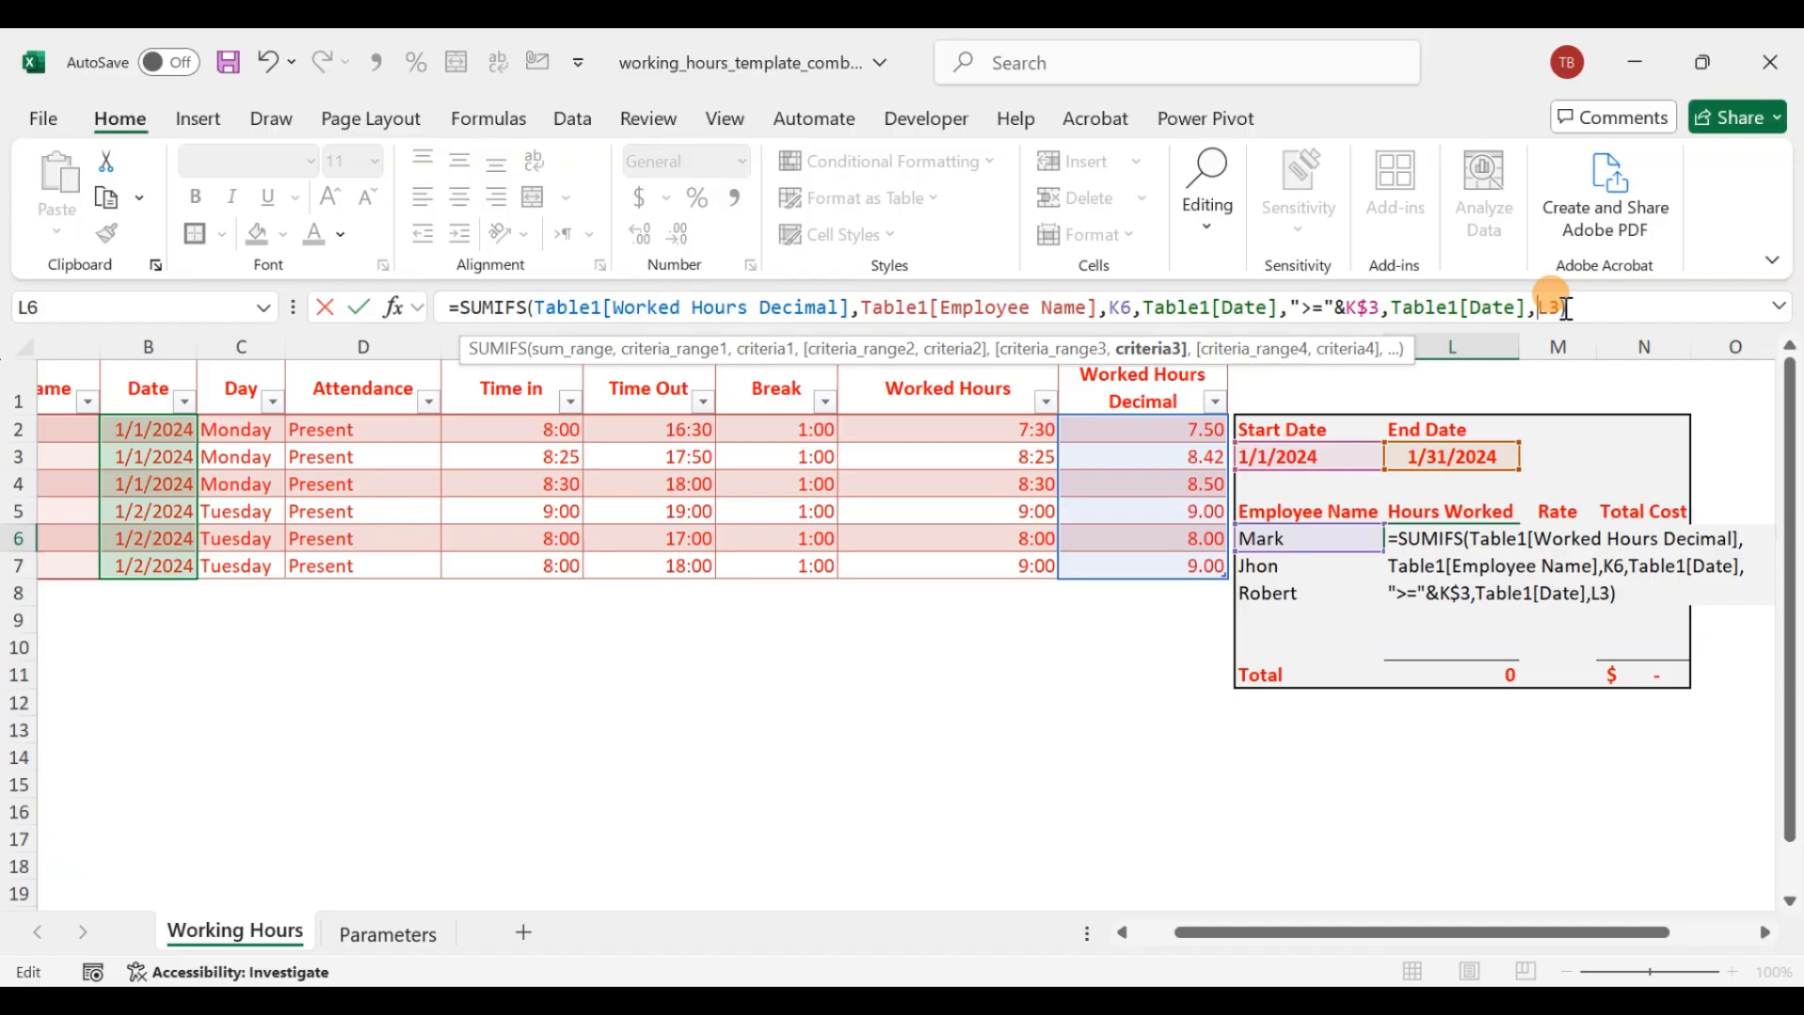
pyautogui.write('<')
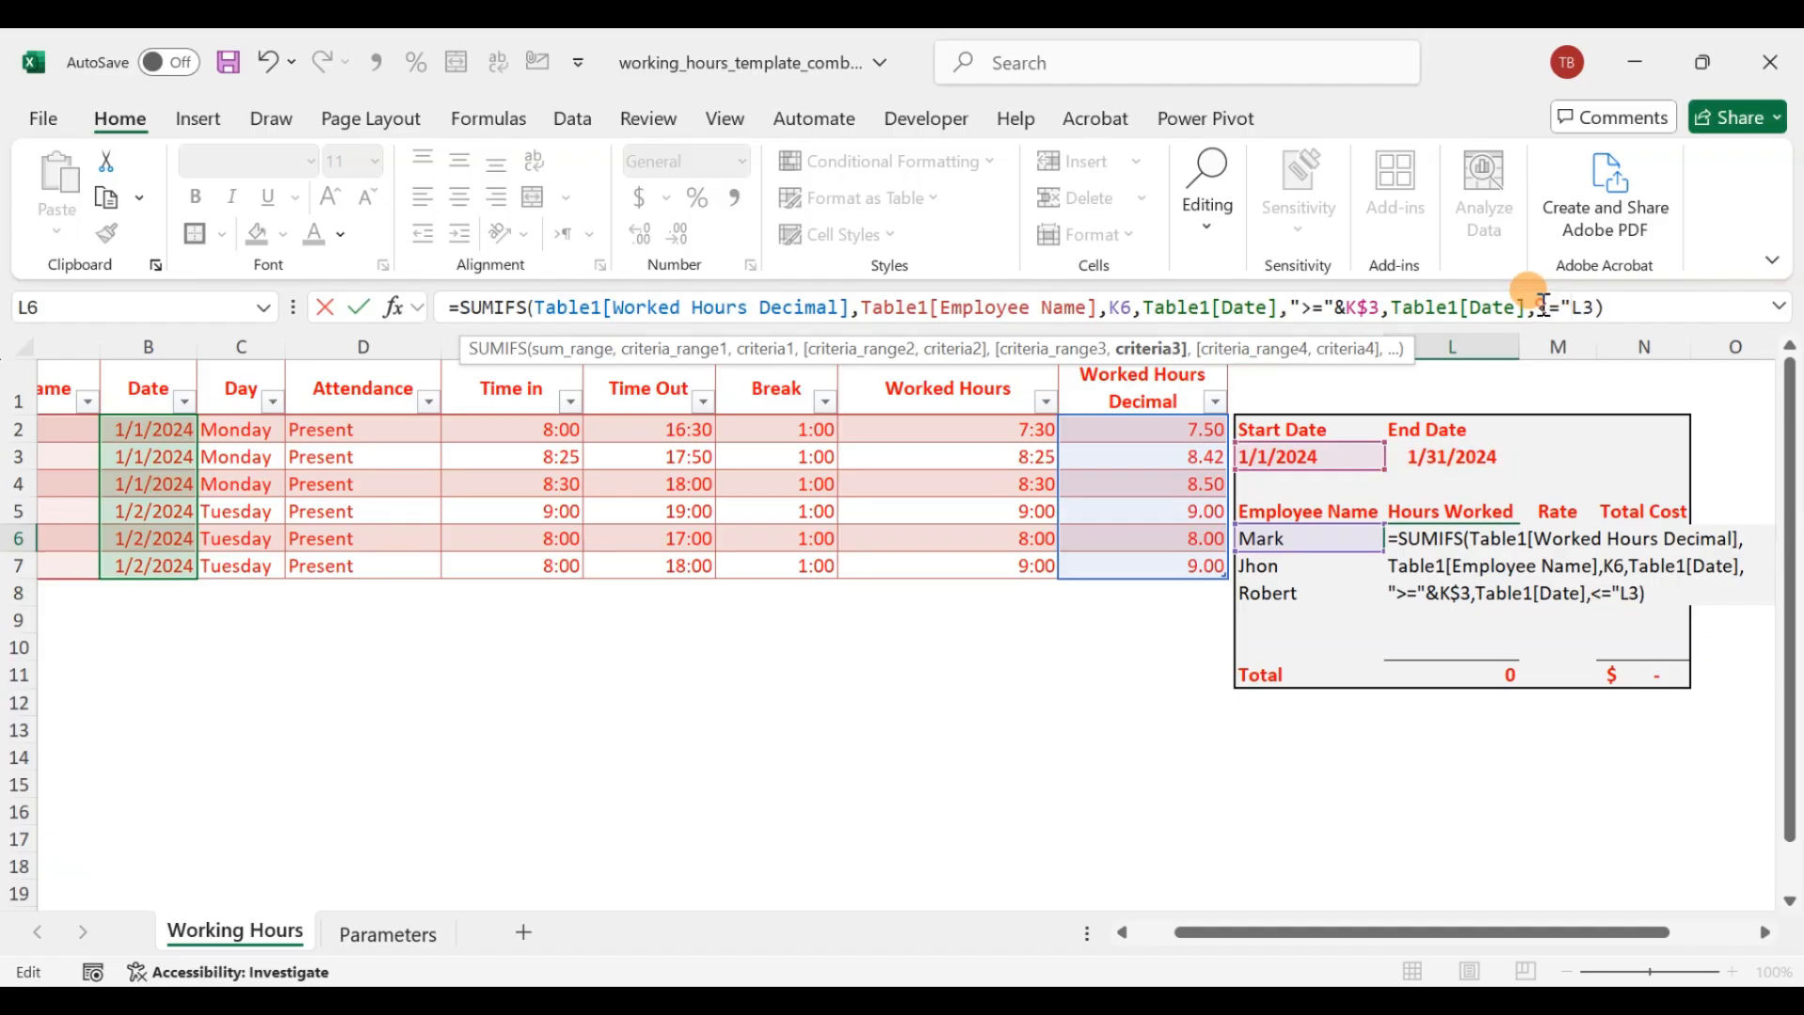
pyautogui.write('="')
pyautogui.click(1542, 307)
pyautogui.write('"')
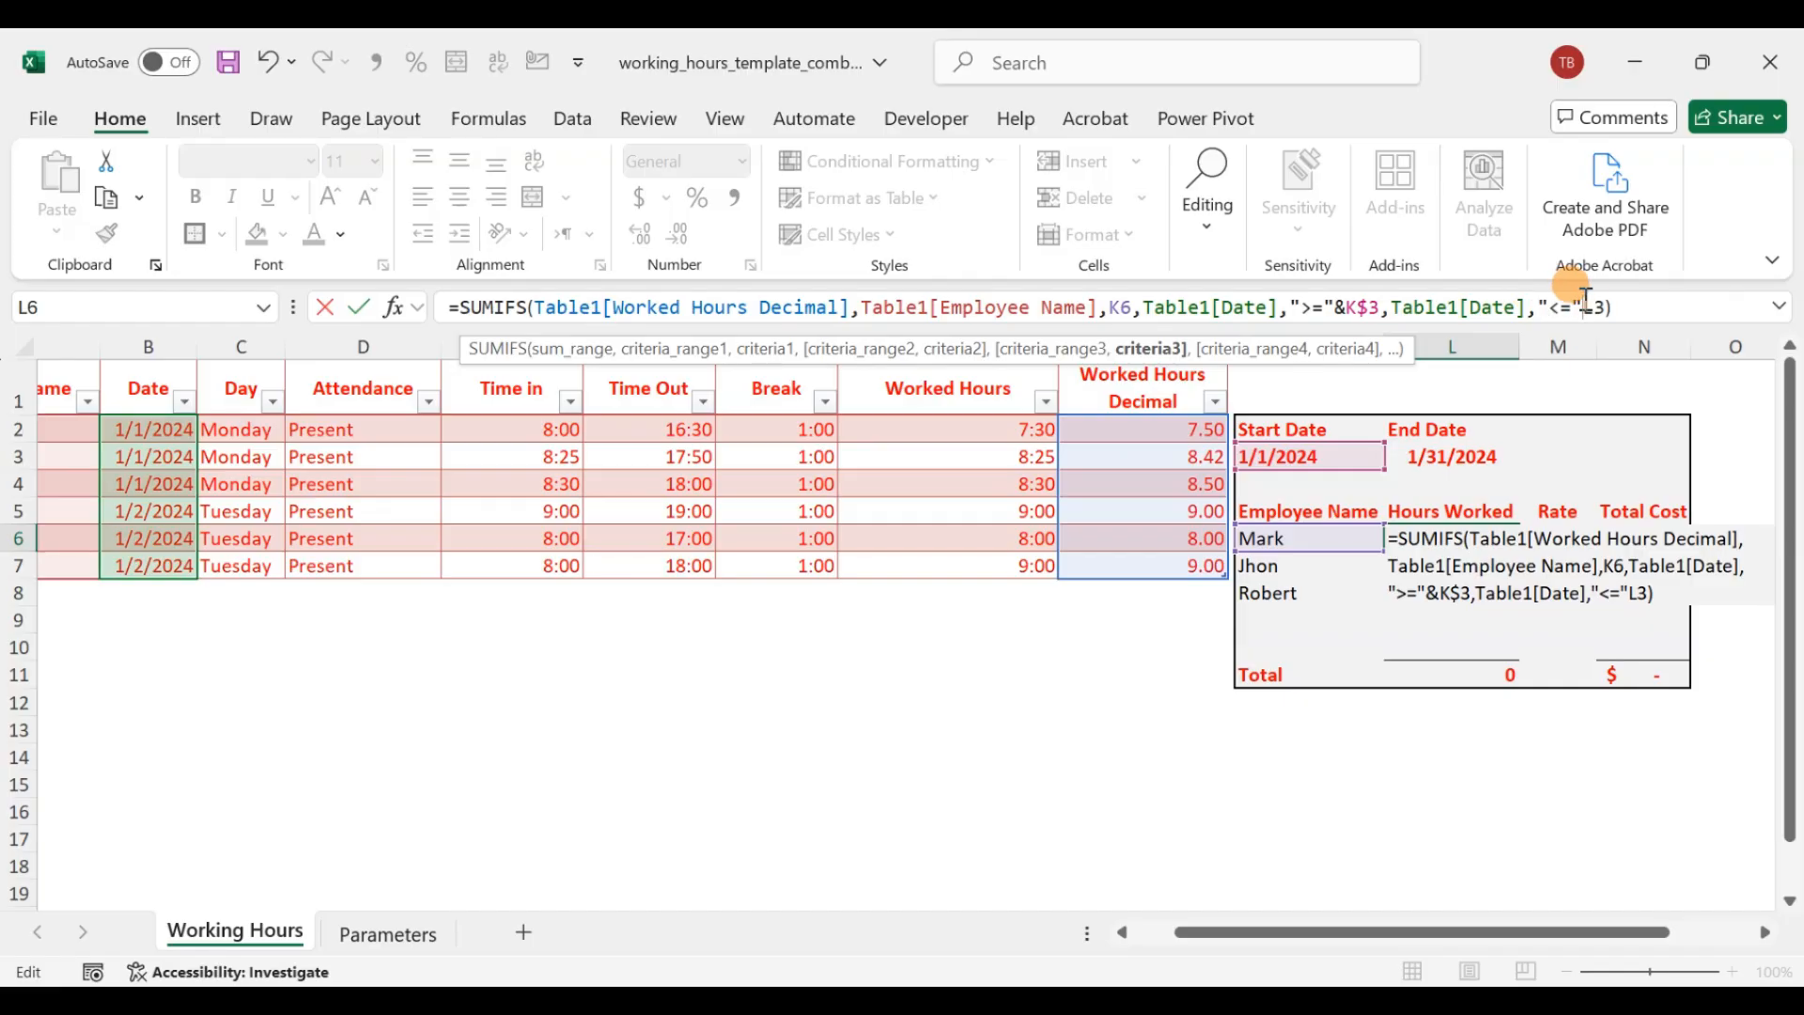
pyautogui.click(1586, 307)
pyautogui.write('&L$')
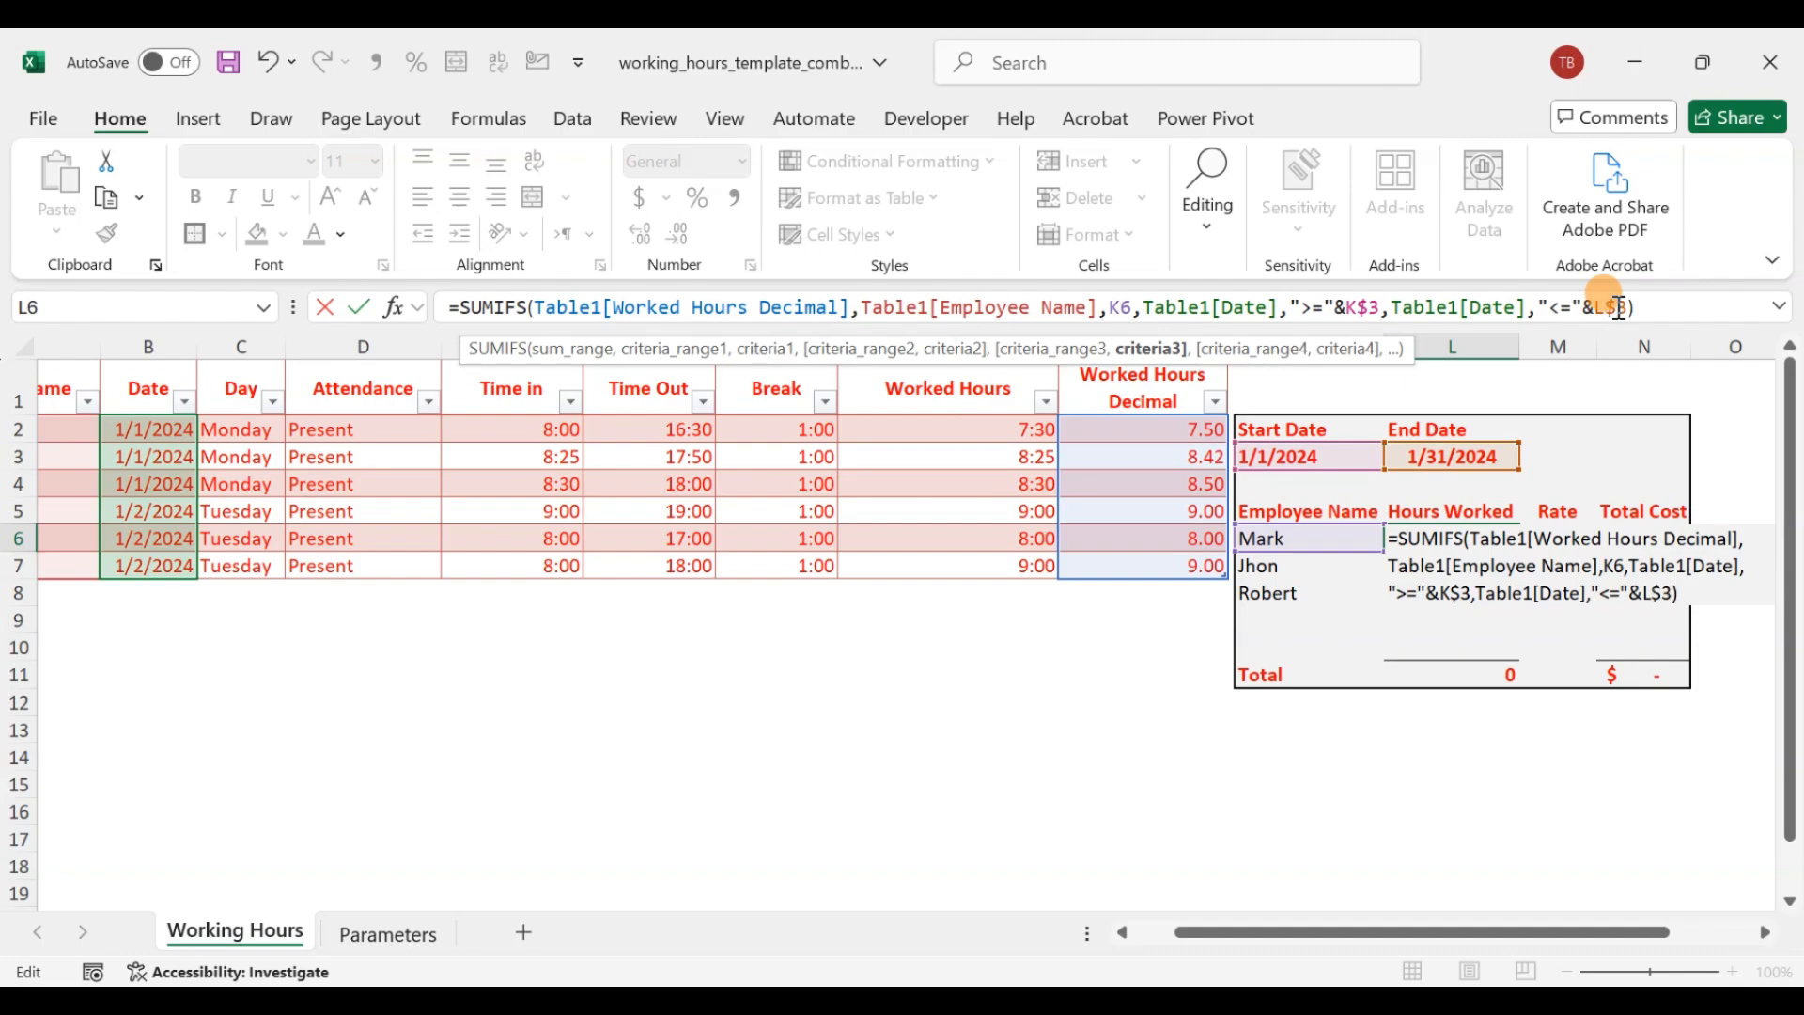
pyautogui.hotkey('ctrl', 'Return')
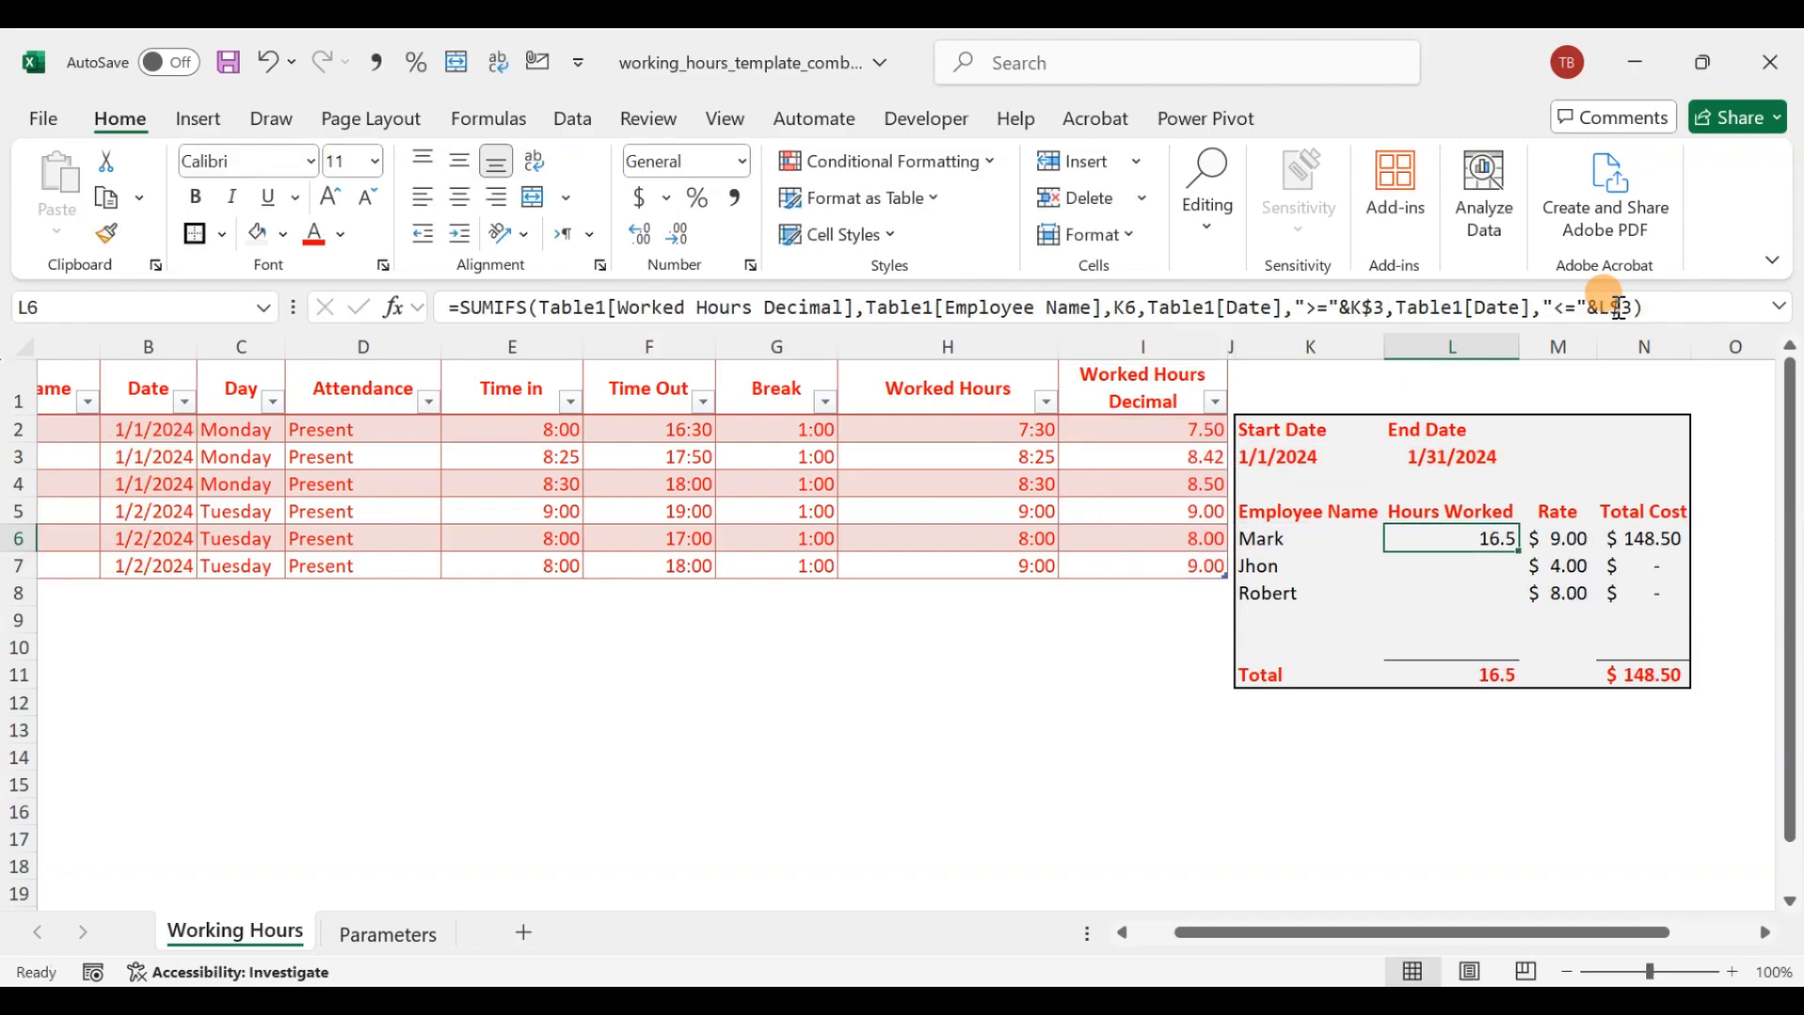
# - Copy the SUMIFS formula from L6 down the Hours Worked column to L8
pyautogui.hotkey('ctrl', 'c')
pyautogui.hotkey('shift', 'Down')
pyautogui.hotkey('shift', 'Down')
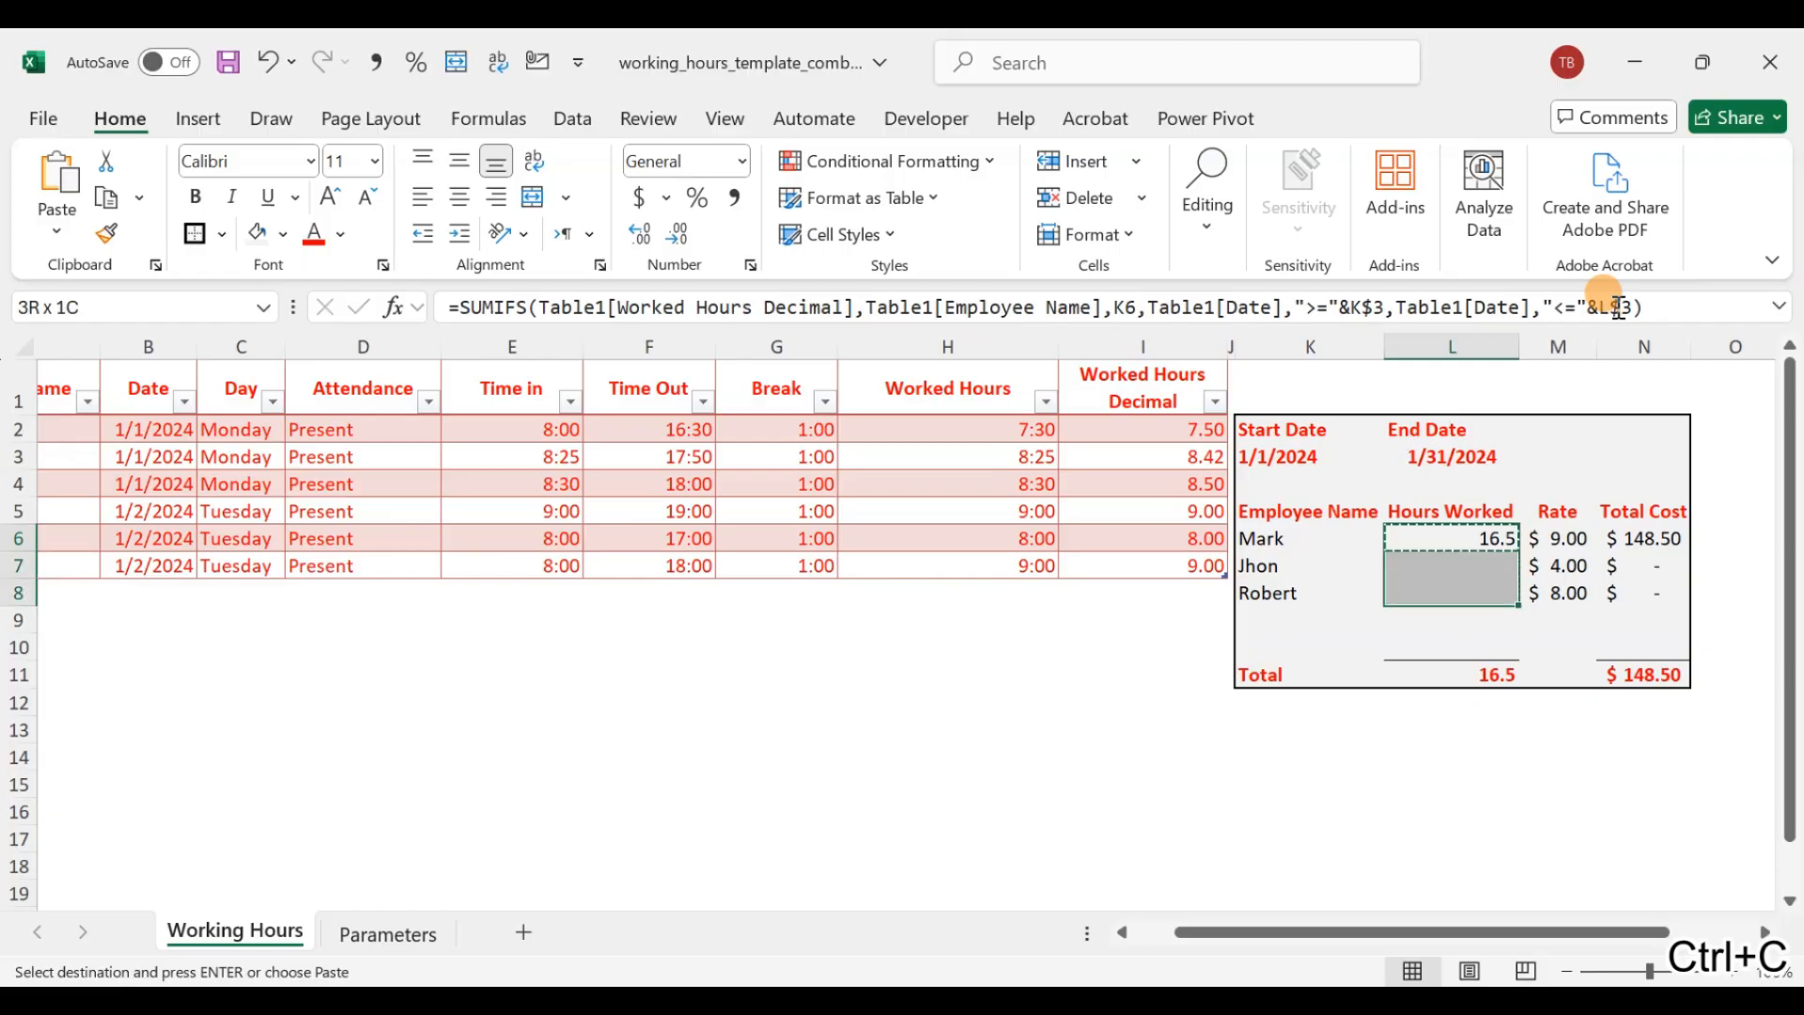
pyautogui.hotkey('ctrl', 'v')
pyautogui.press('Escape')
# - Review the summary's hours, rates and costs for each employee against the Employee Hourly Rate list
pyautogui.press('Right')
pyautogui.press('Right')
pyautogui.press('Right')
pyautogui.press('Right')
pyautogui.press('Right')
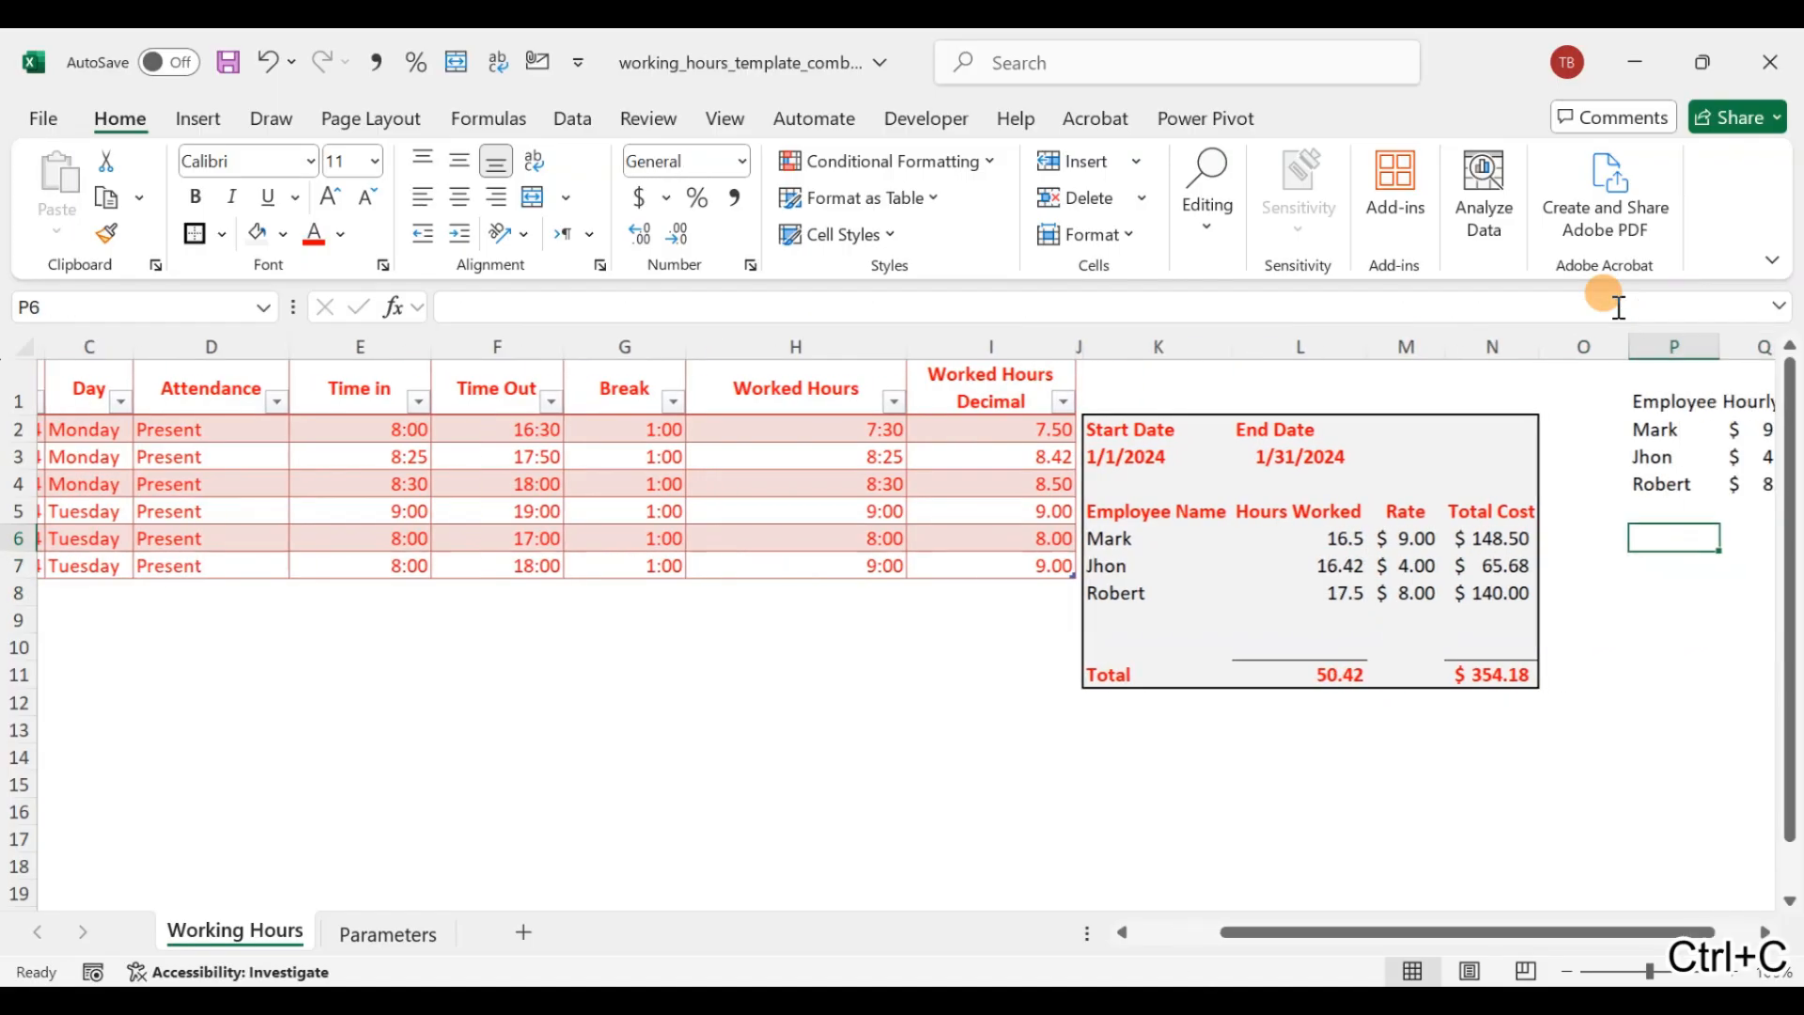
pyautogui.press('Left')
pyautogui.press('Left')
pyautogui.press('Left')
pyautogui.press('Left')
pyautogui.press('Left')
pyautogui.press('Down')
pyautogui.press('Down')
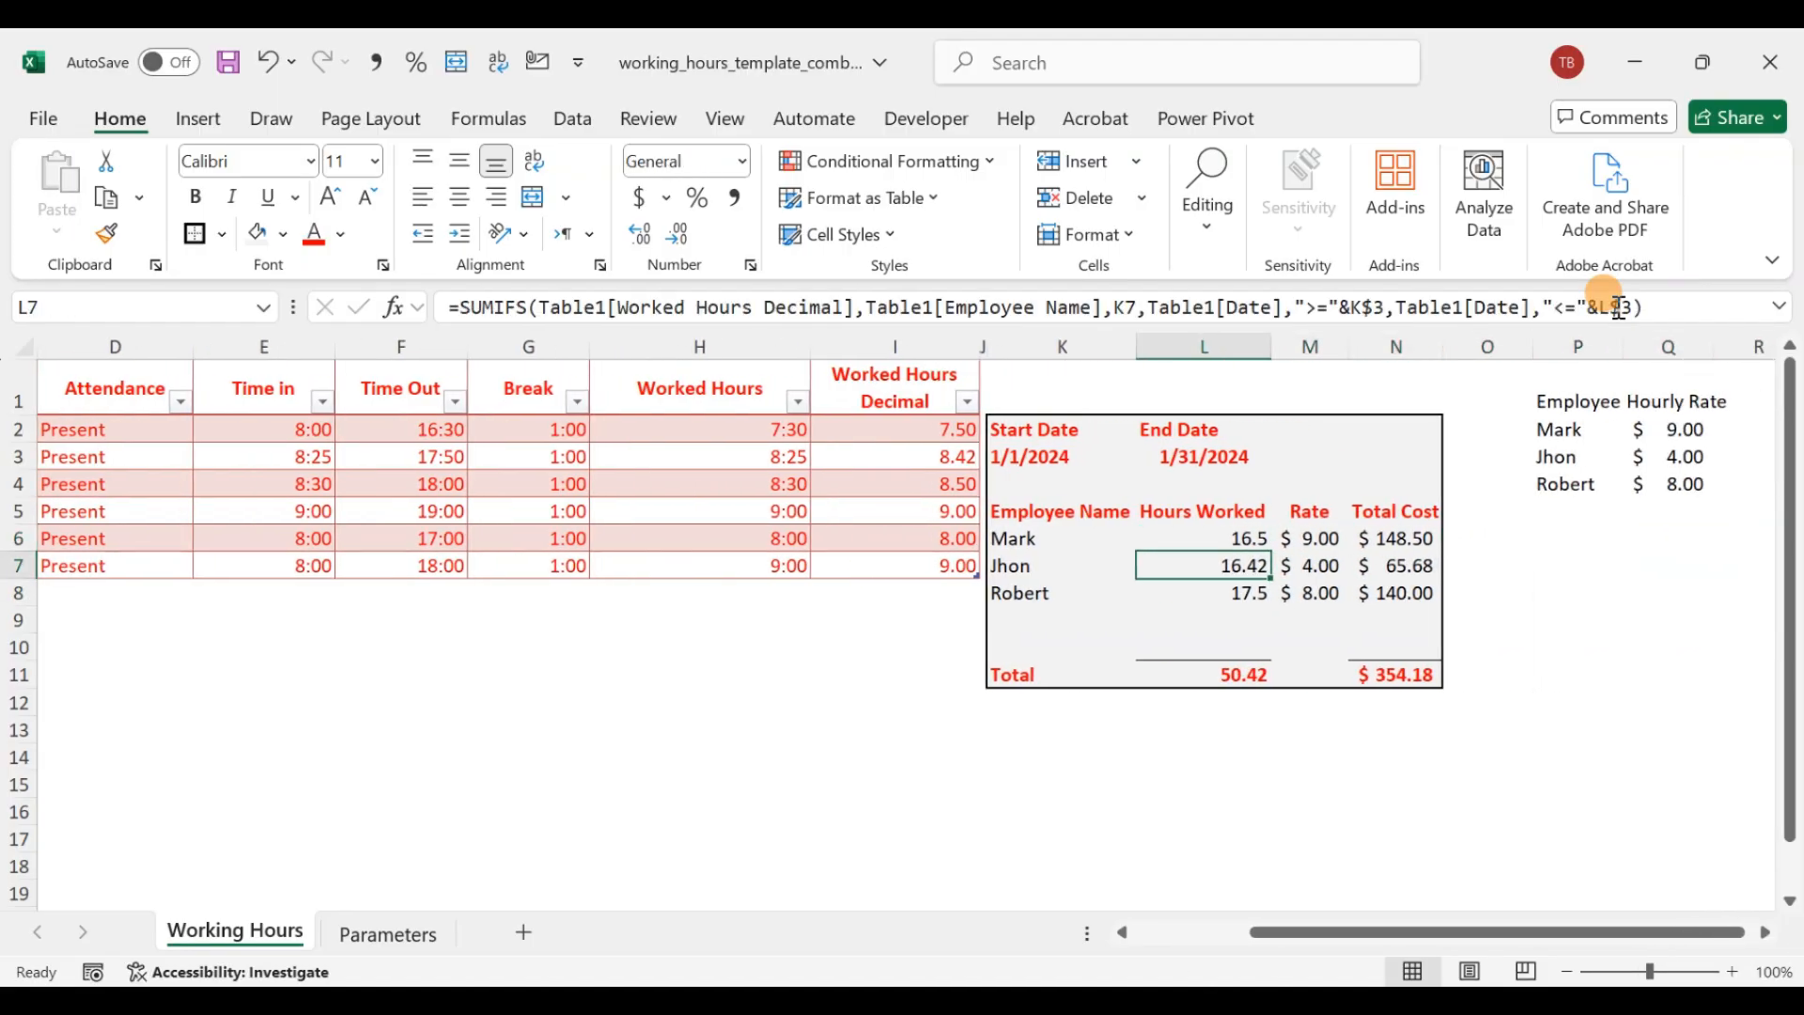
pyautogui.press('Right')
pyautogui.press('Right')
pyautogui.press('Right')
pyautogui.press('Right')
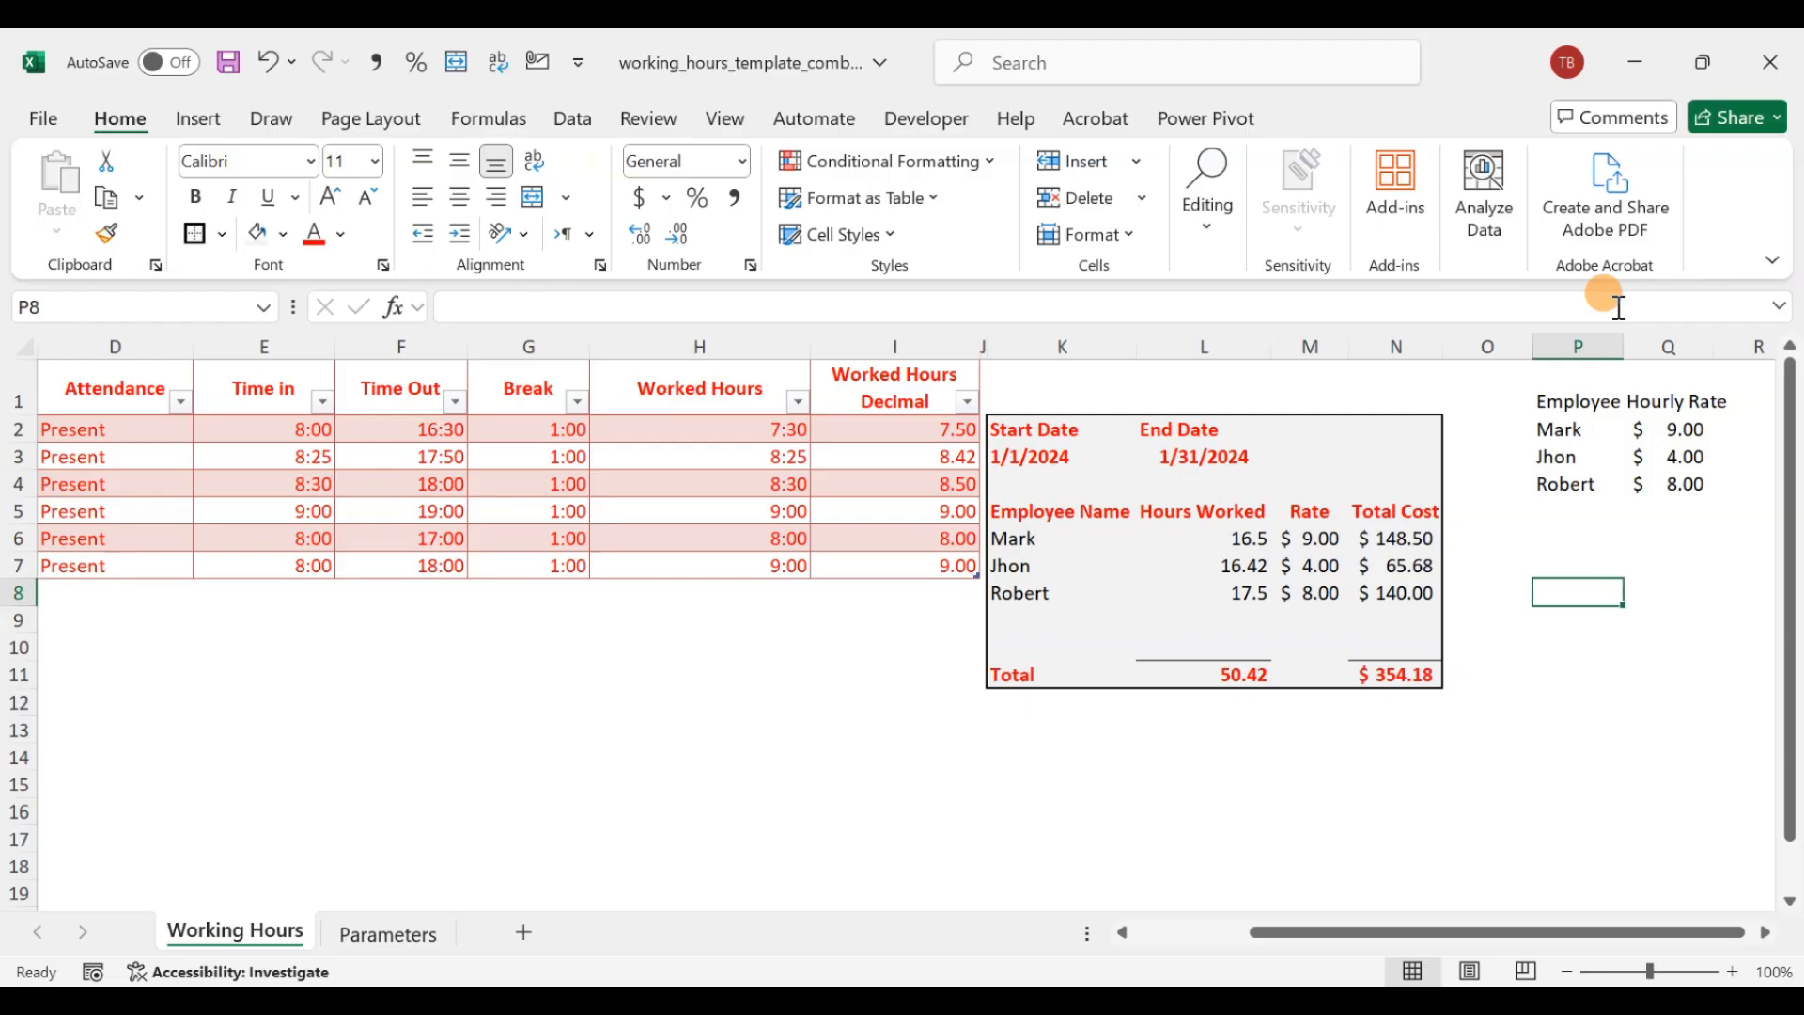
pyautogui.press('Left')
pyautogui.press('Left')
pyautogui.press('Left')
pyautogui.press('Left')
pyautogui.press('Left')
pyautogui.press('Up')
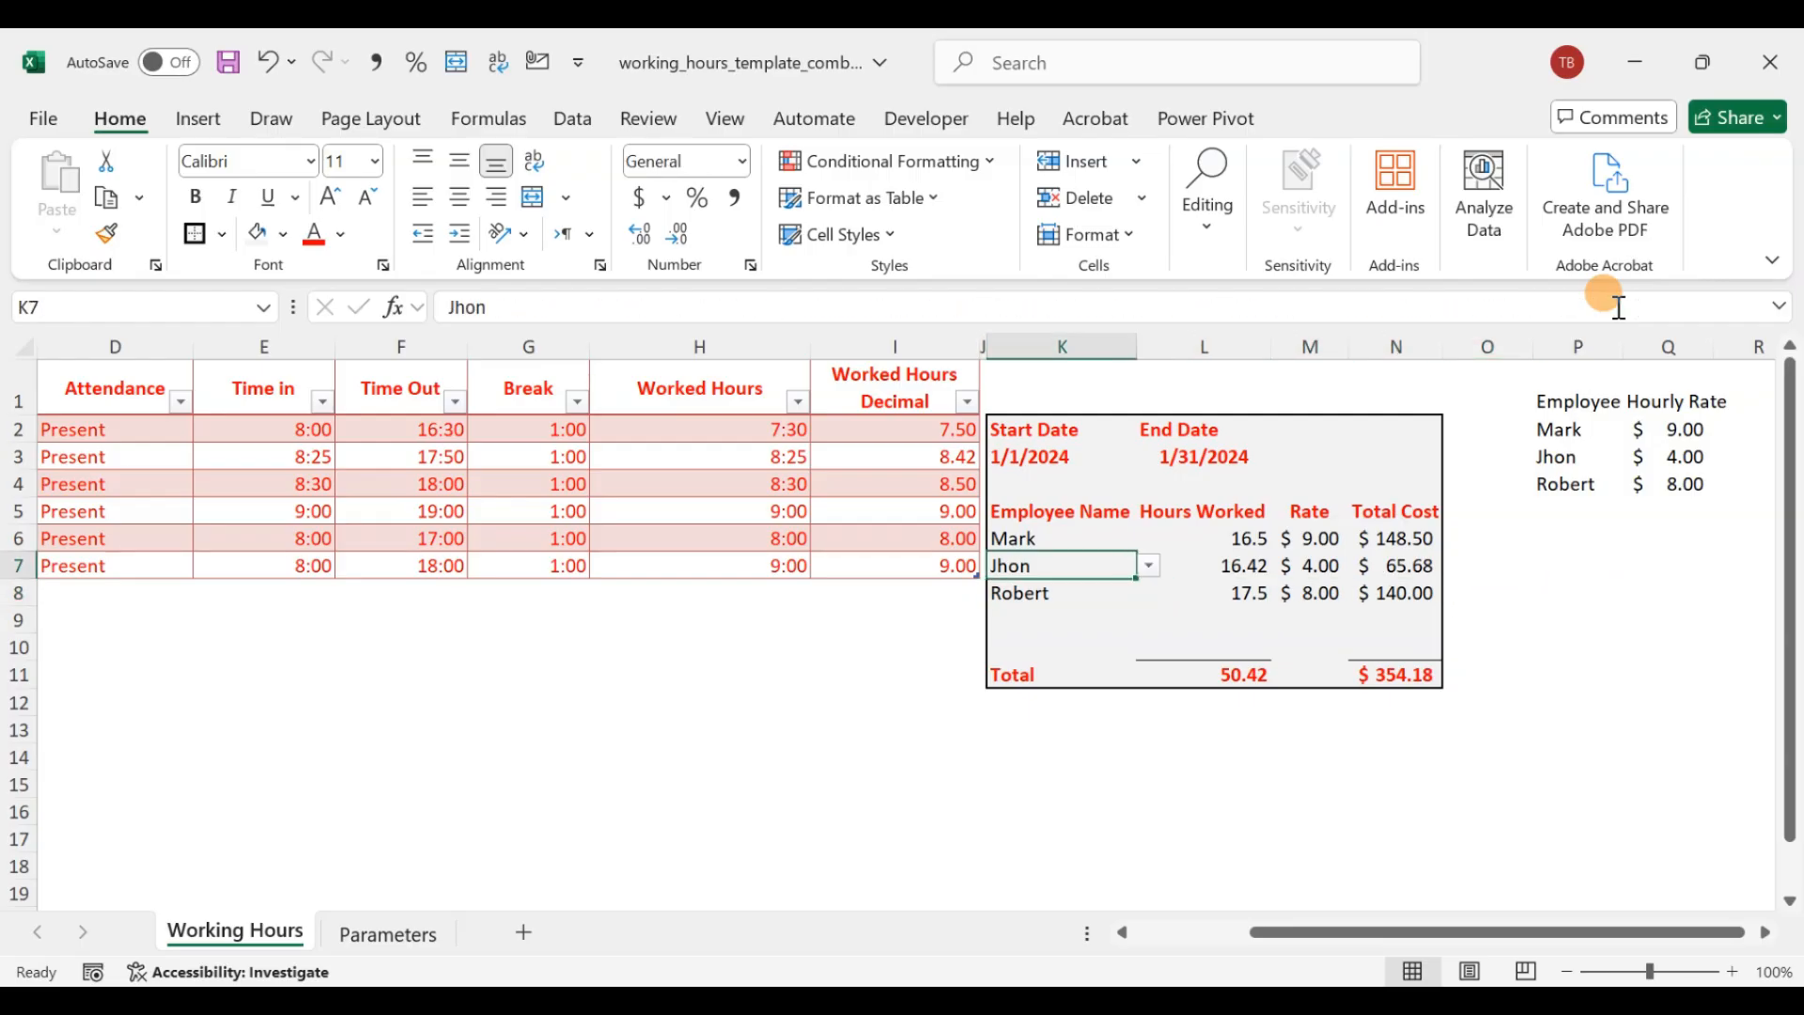
# - Check the first employee's hours by summing the Worked Hours Decimal entries I2 and I5 and comparing them with L6
pyautogui.press('Right')
pyautogui.press('Left')
pyautogui.press('Left')
pyautogui.press('Left')
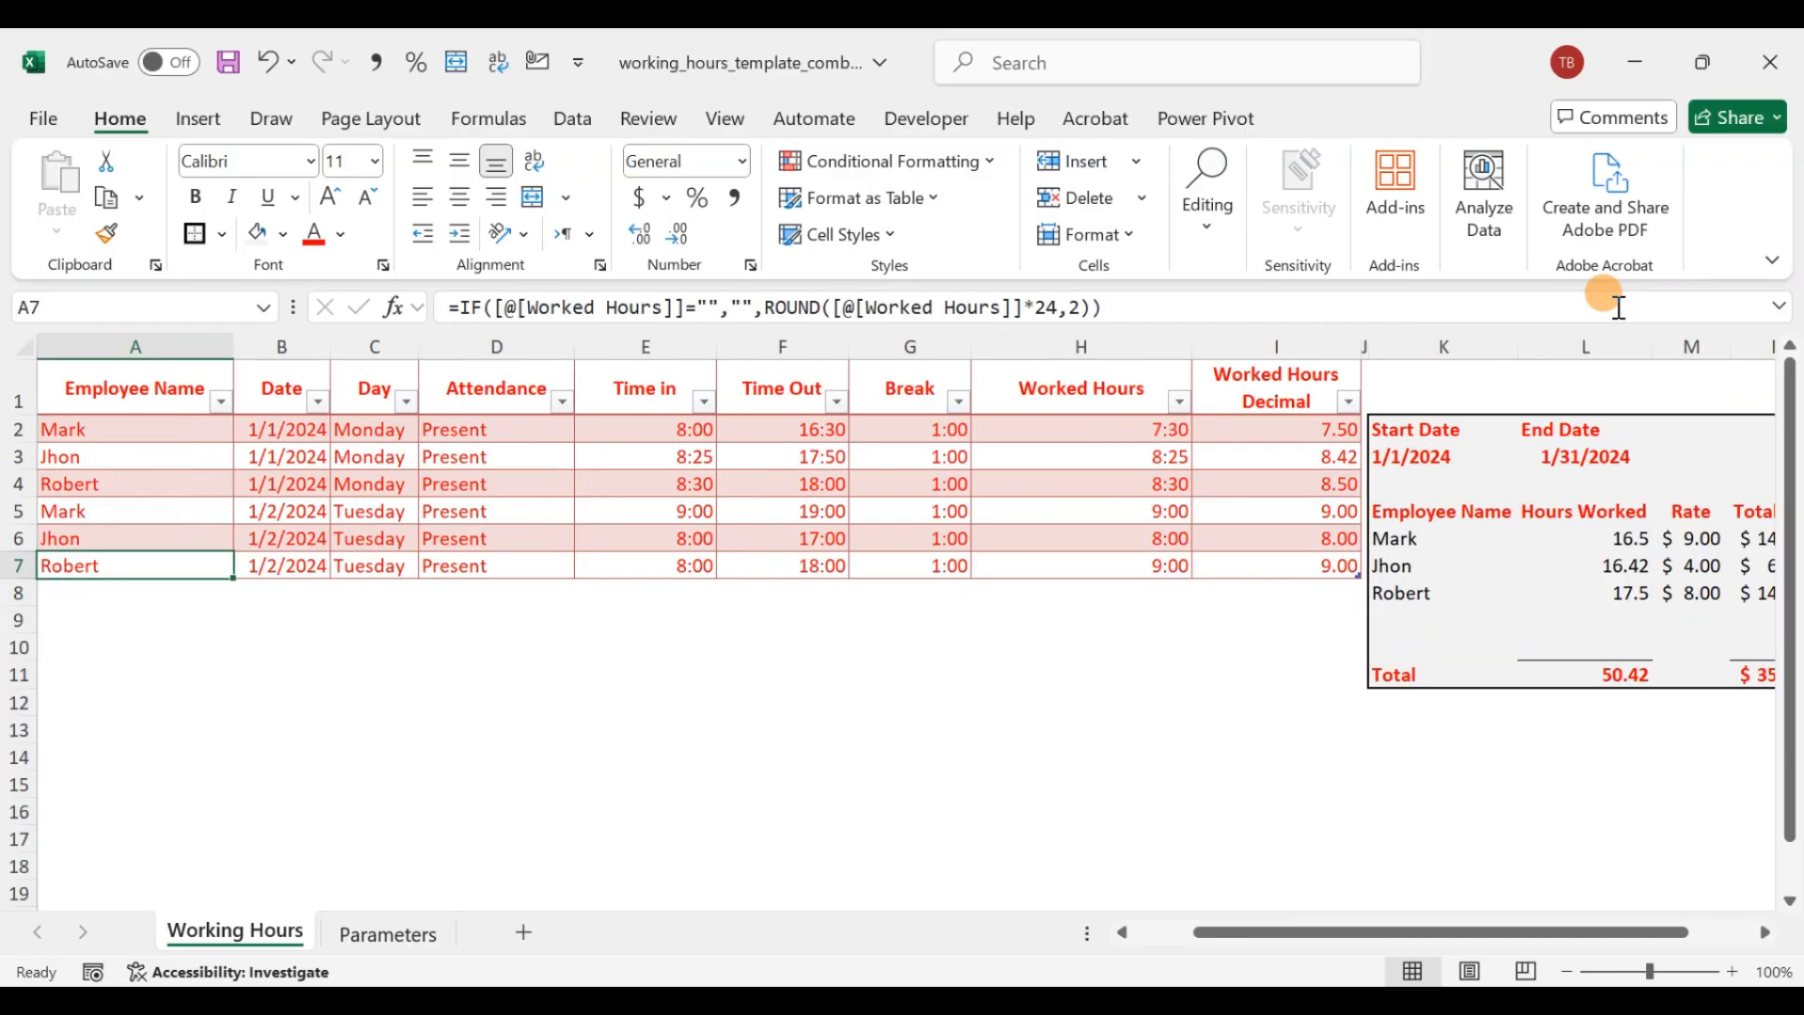
pyautogui.hotkey('ctrl', 'Left')
pyautogui.press('Up')
pyautogui.press('Up')
pyautogui.press('Up')
pyautogui.press('Up')
pyautogui.press('Up')
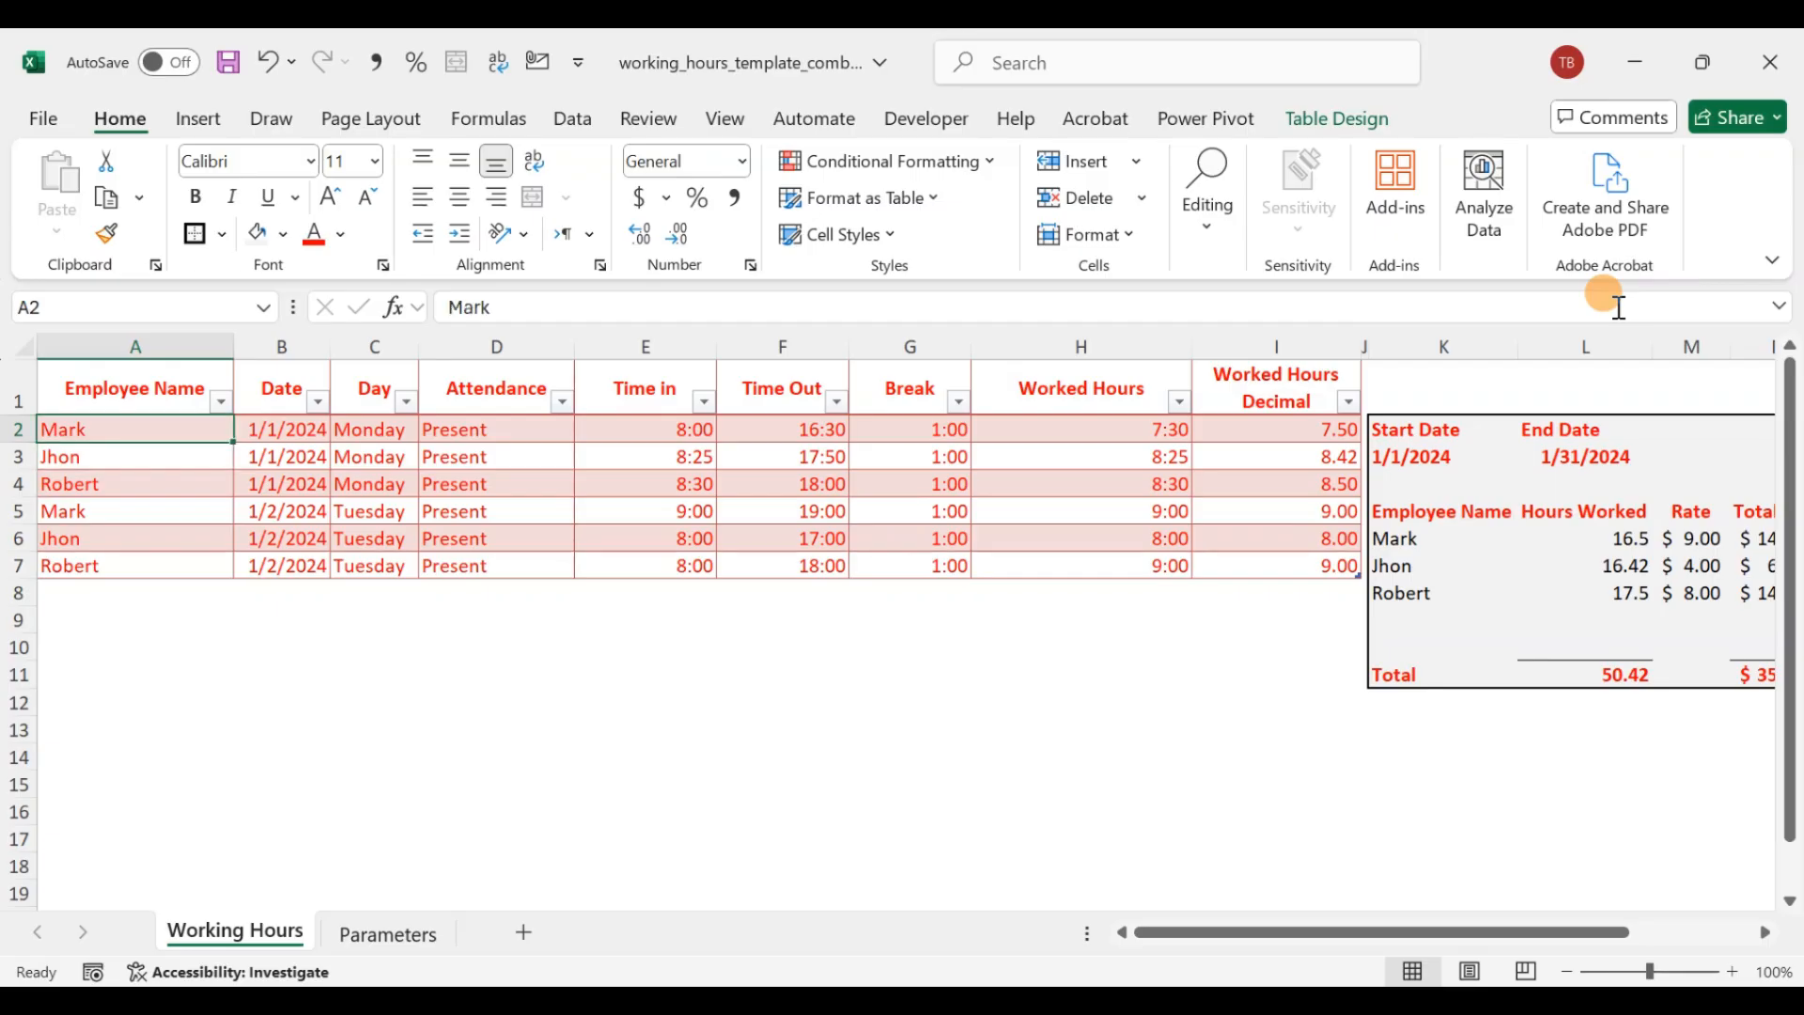
pyautogui.click(113, 509)
pyautogui.click(1300, 512)
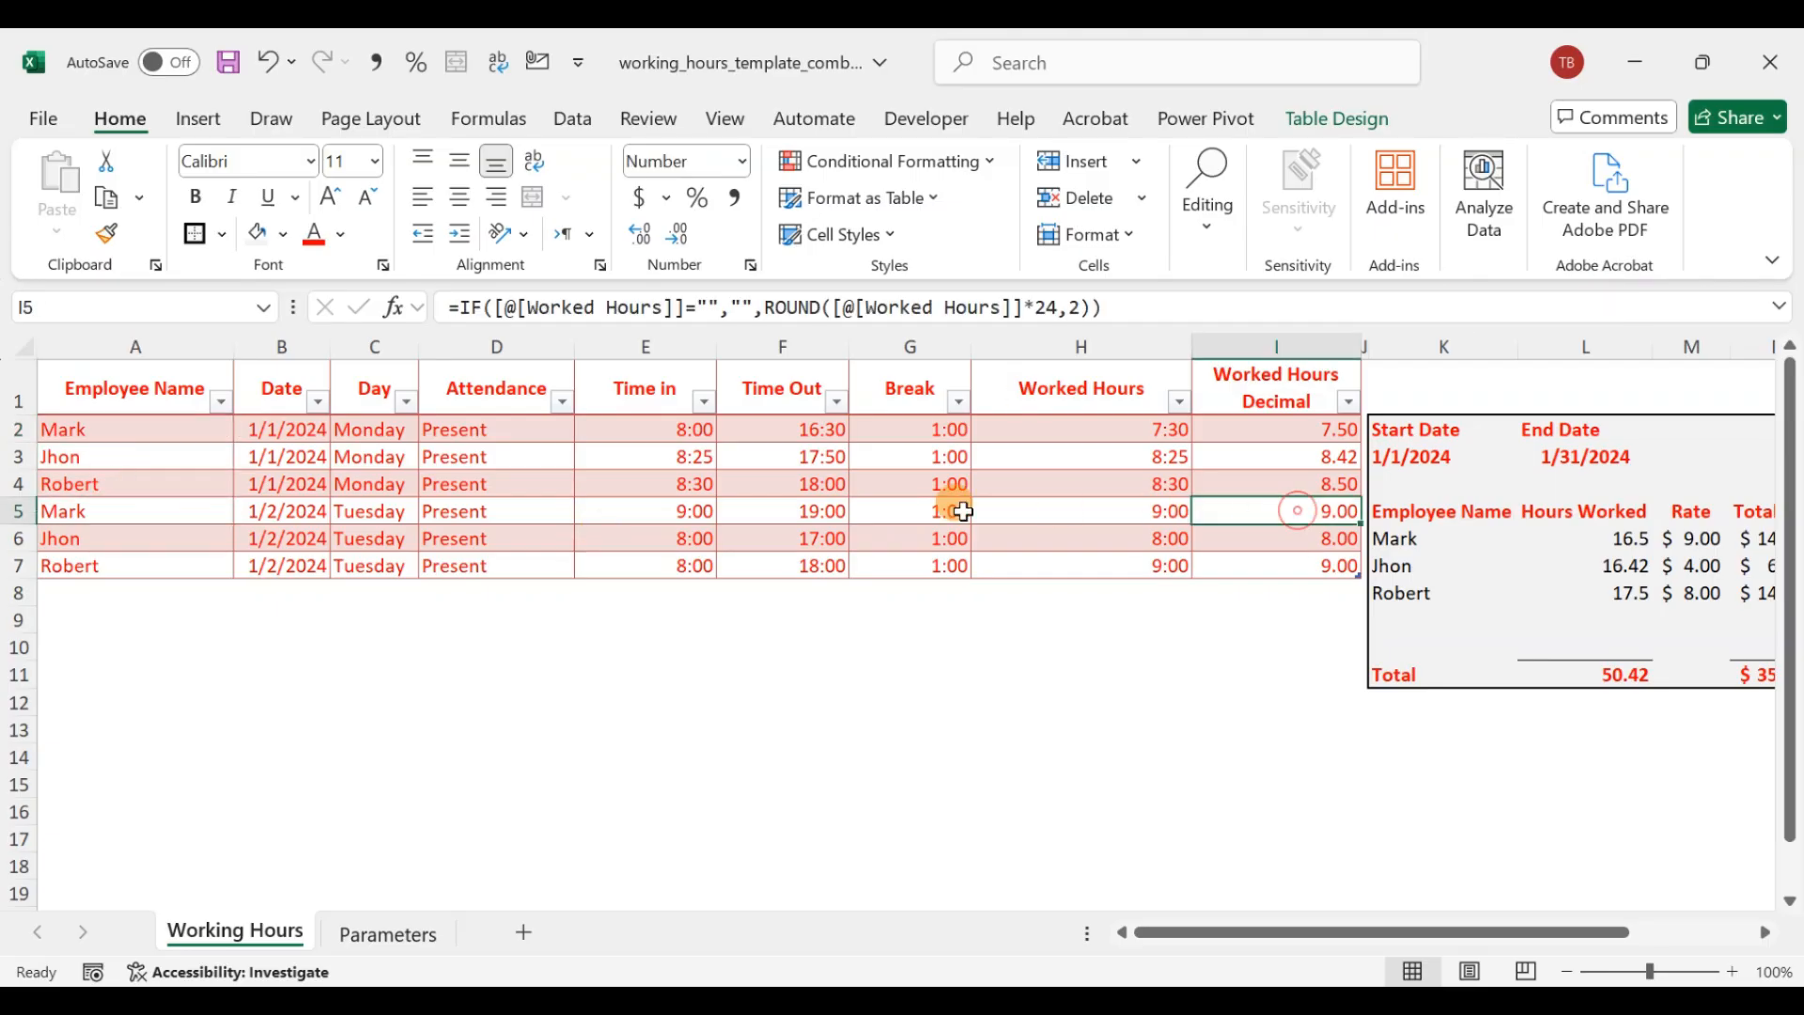
pyautogui.keyDown('ctrl'); pyautogui.click(1259, 439); pyautogui.keyUp('ctrl')
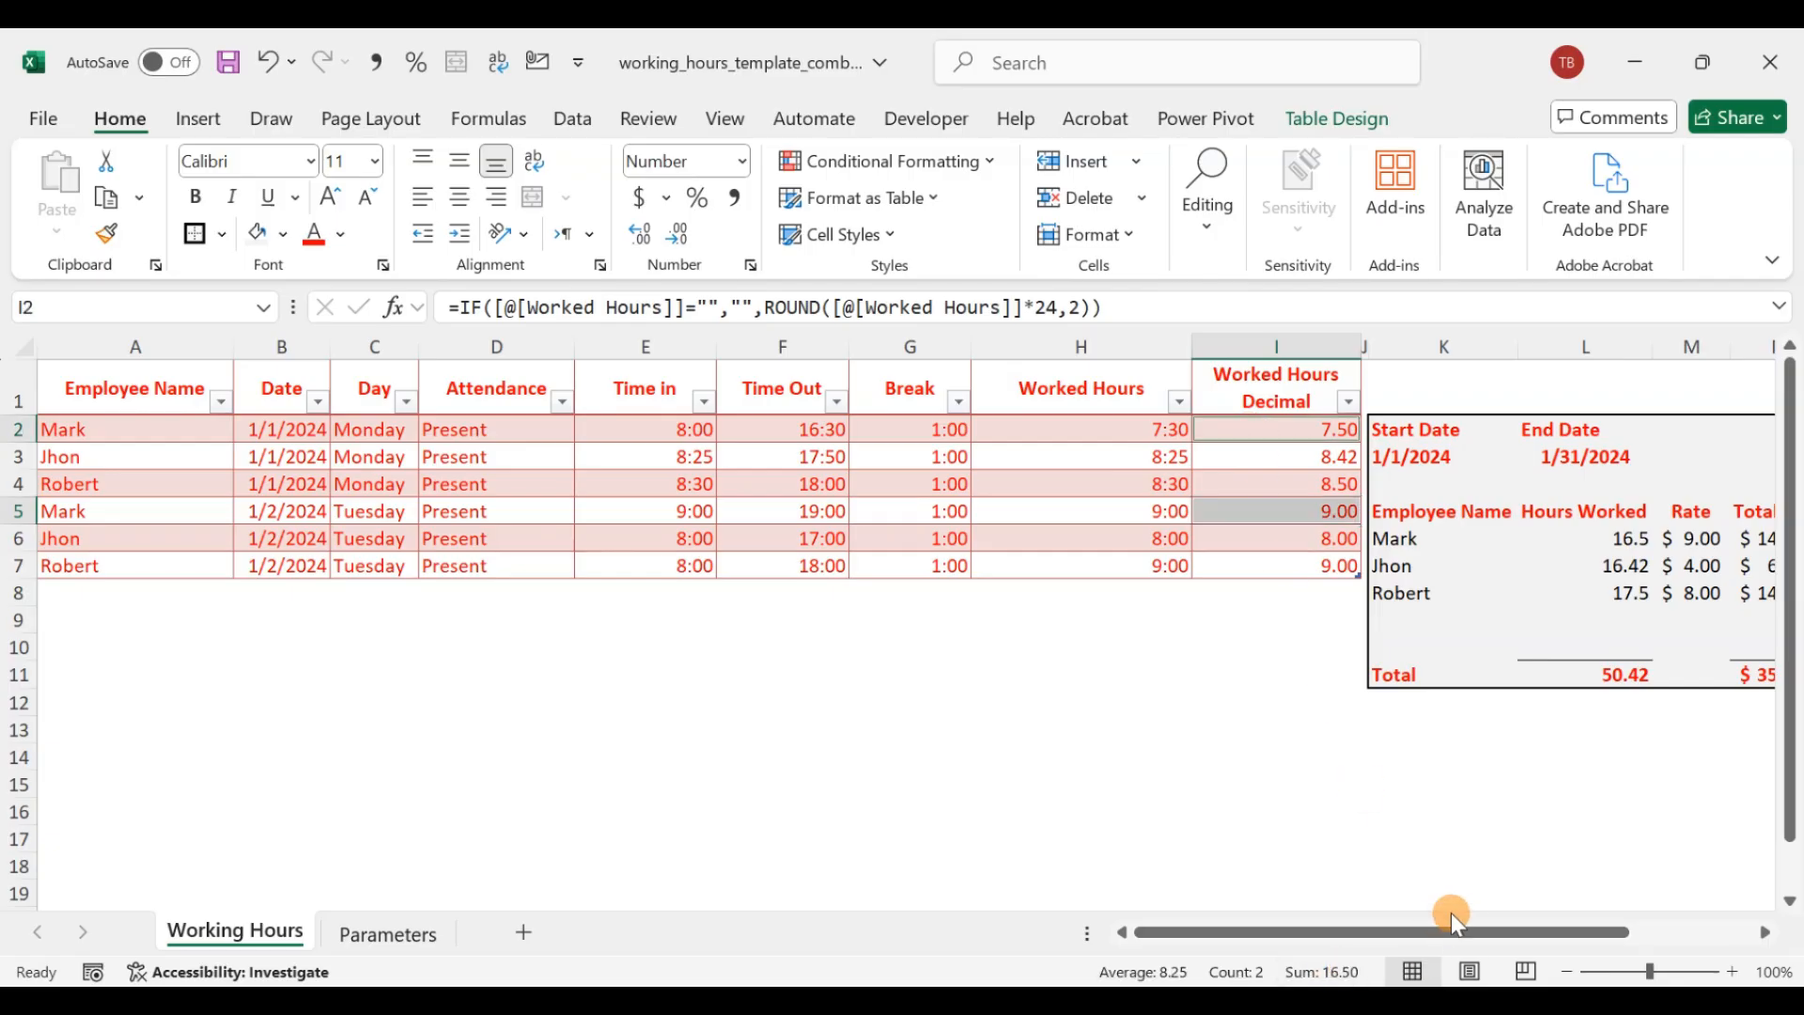
pyautogui.click(1616, 539)
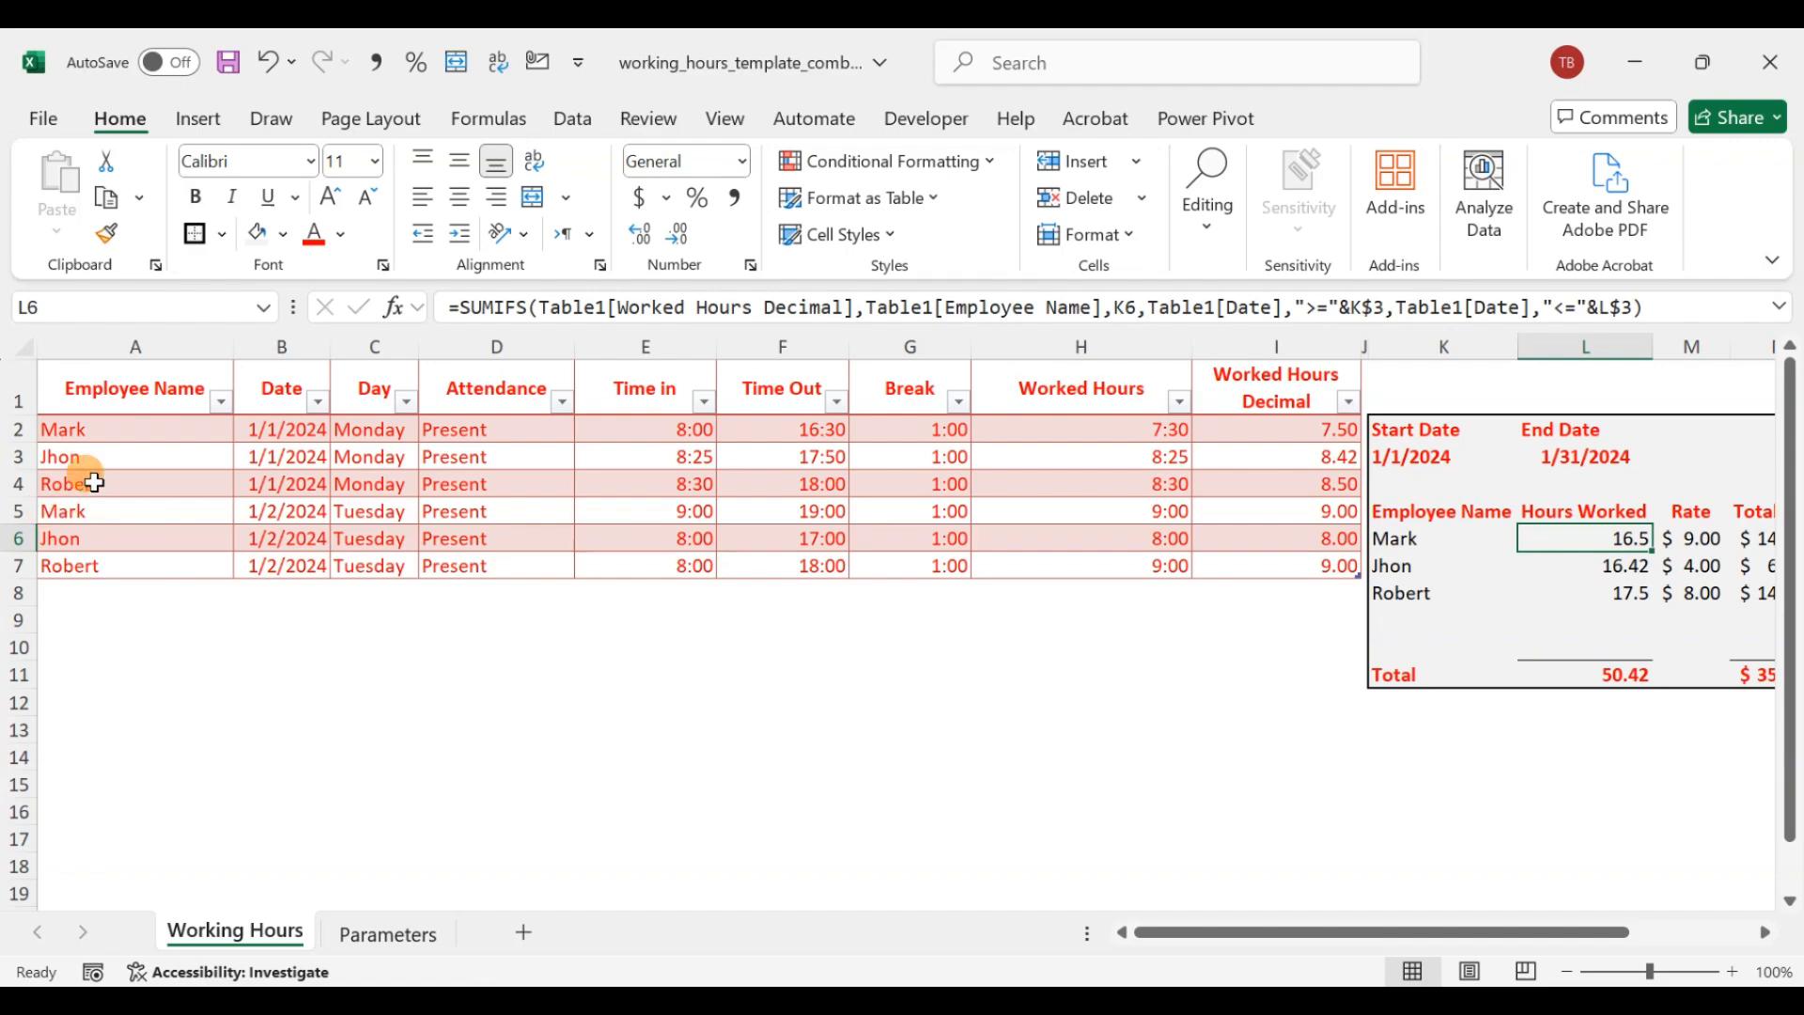
# - Check the second employee's hours by selecting the Worked Hours Decimal entries I3 and I6 together to read their sum
pyautogui.click(94, 467)
pyautogui.click(1333, 456)
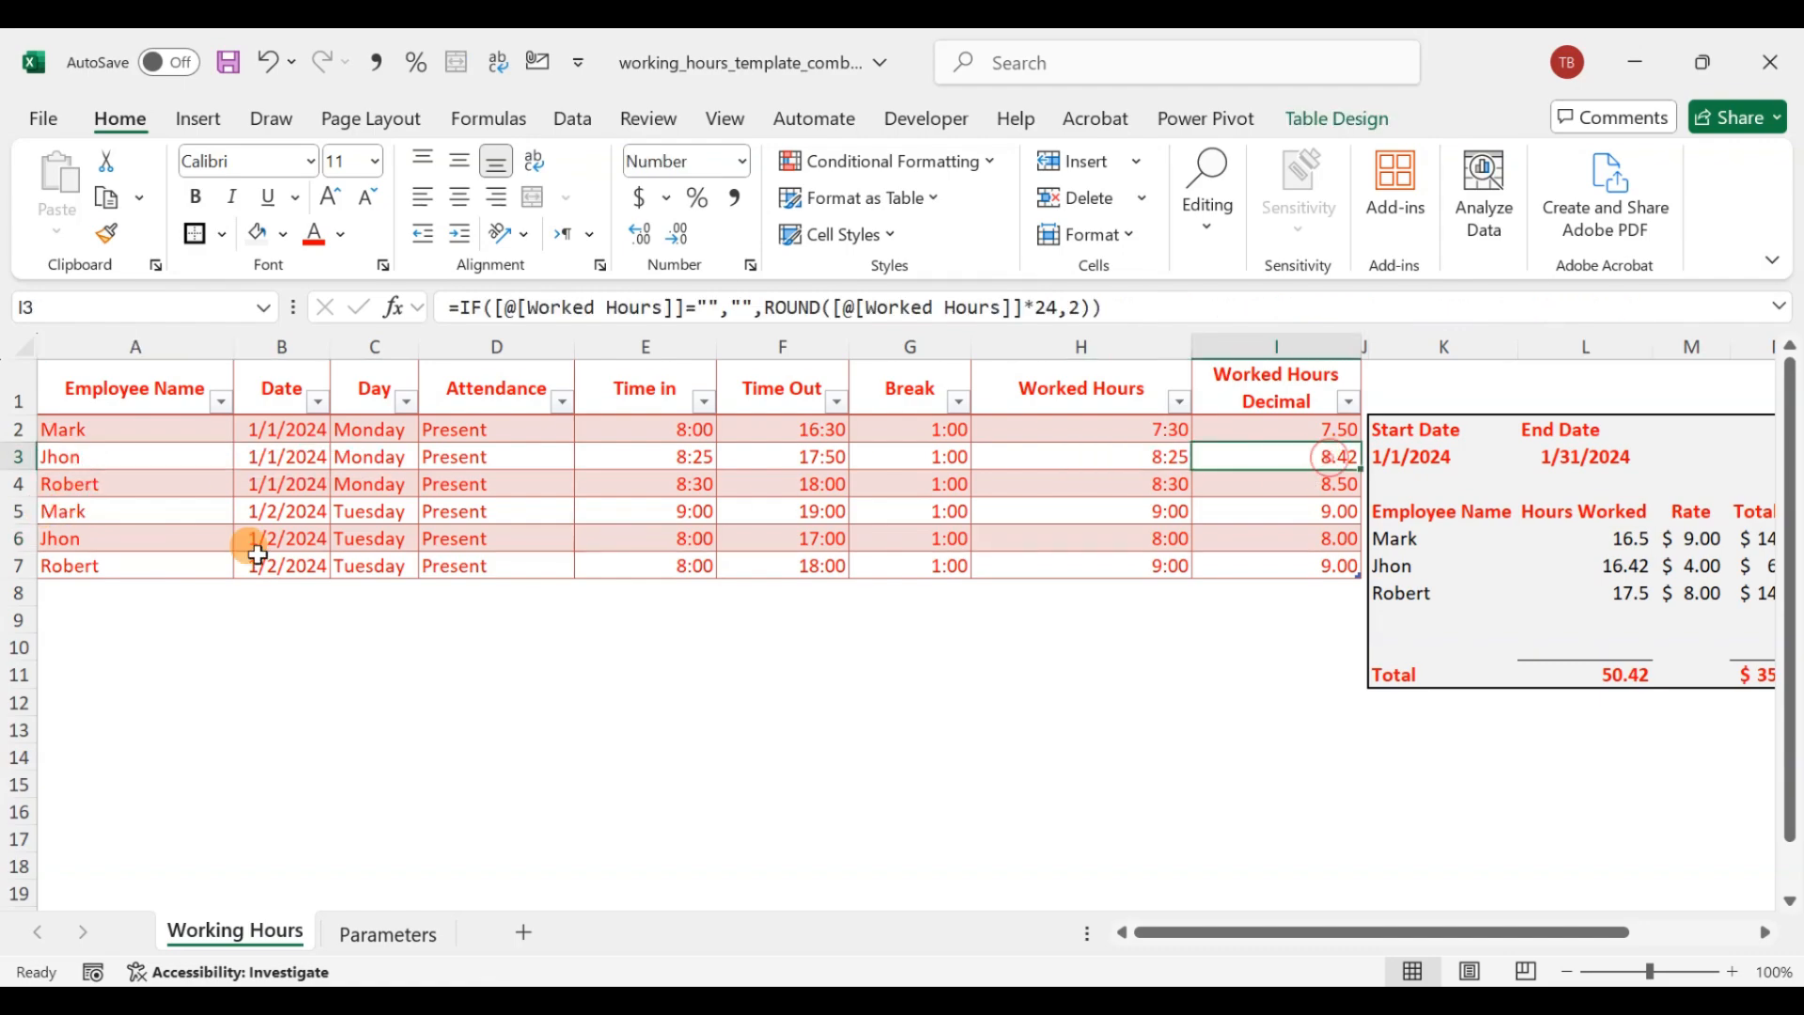
pyautogui.keyDown('ctrl'); pyautogui.click(1222, 538); pyautogui.keyUp('ctrl')
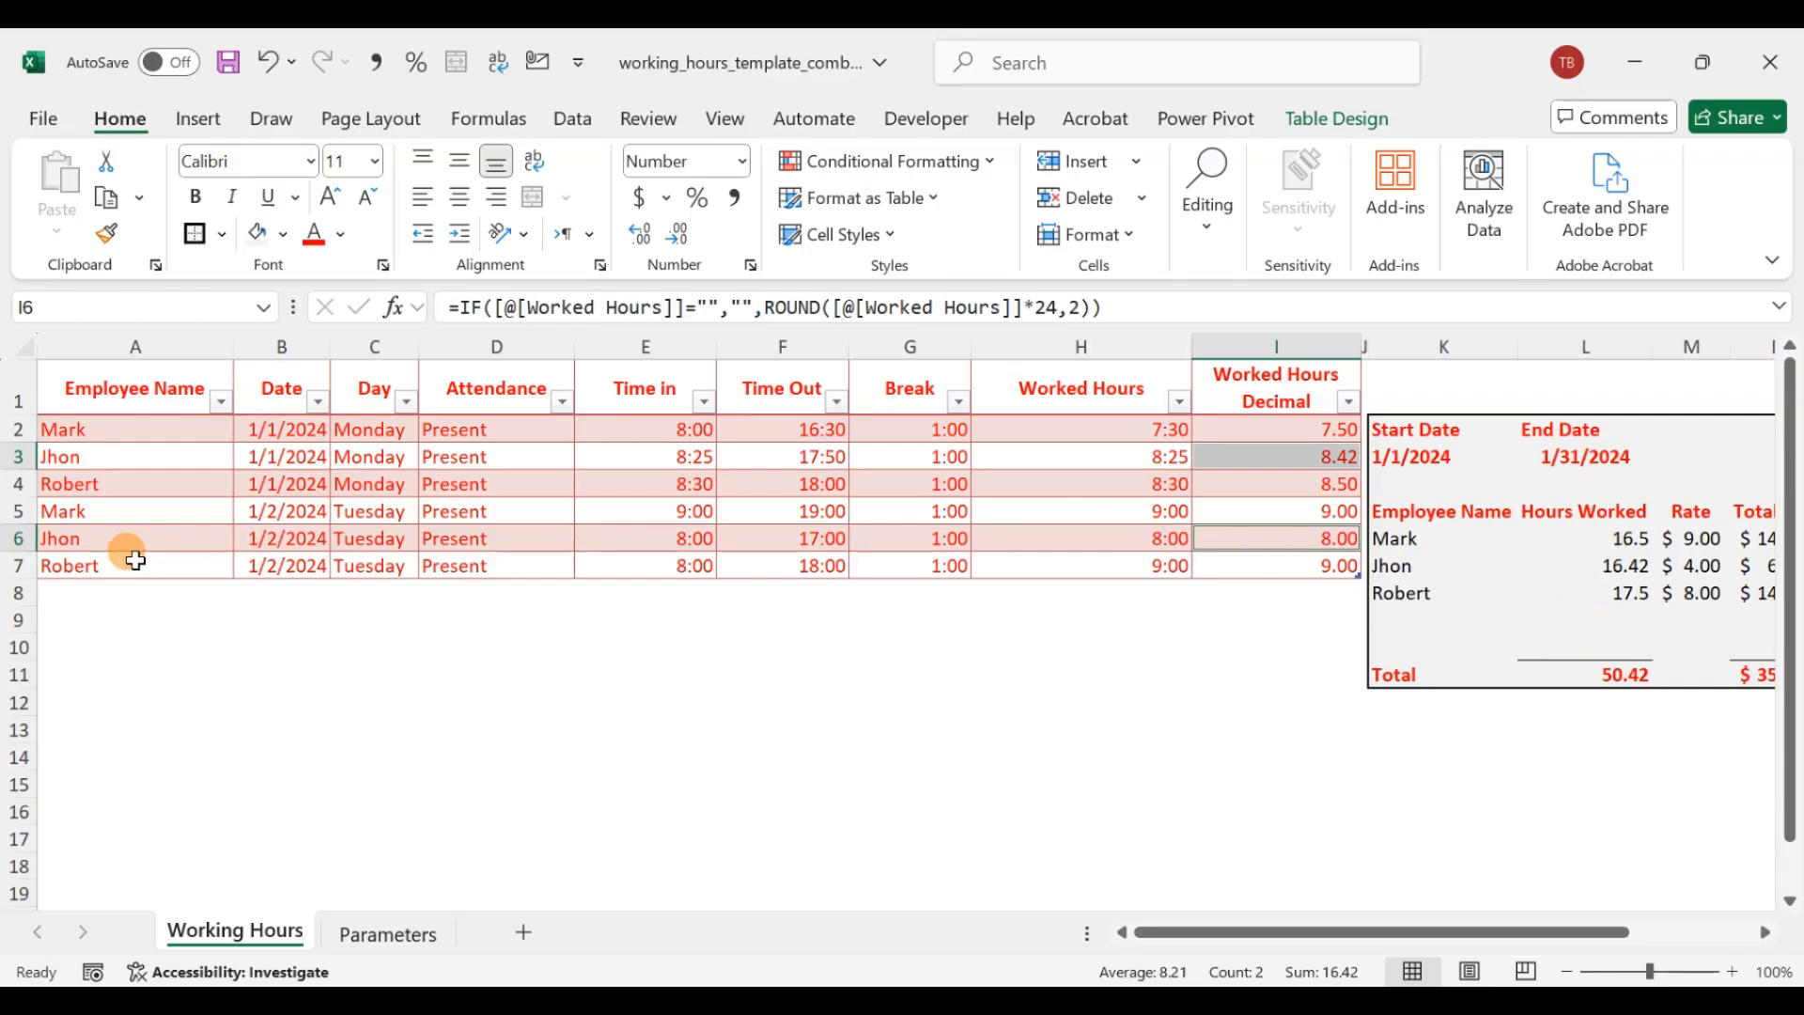
# - Check the third employee's hours by selecting the Worked Hours Decimal entries I4 and I7 together to read their sum
pyautogui.click(134, 560)
pyautogui.click(143, 495)
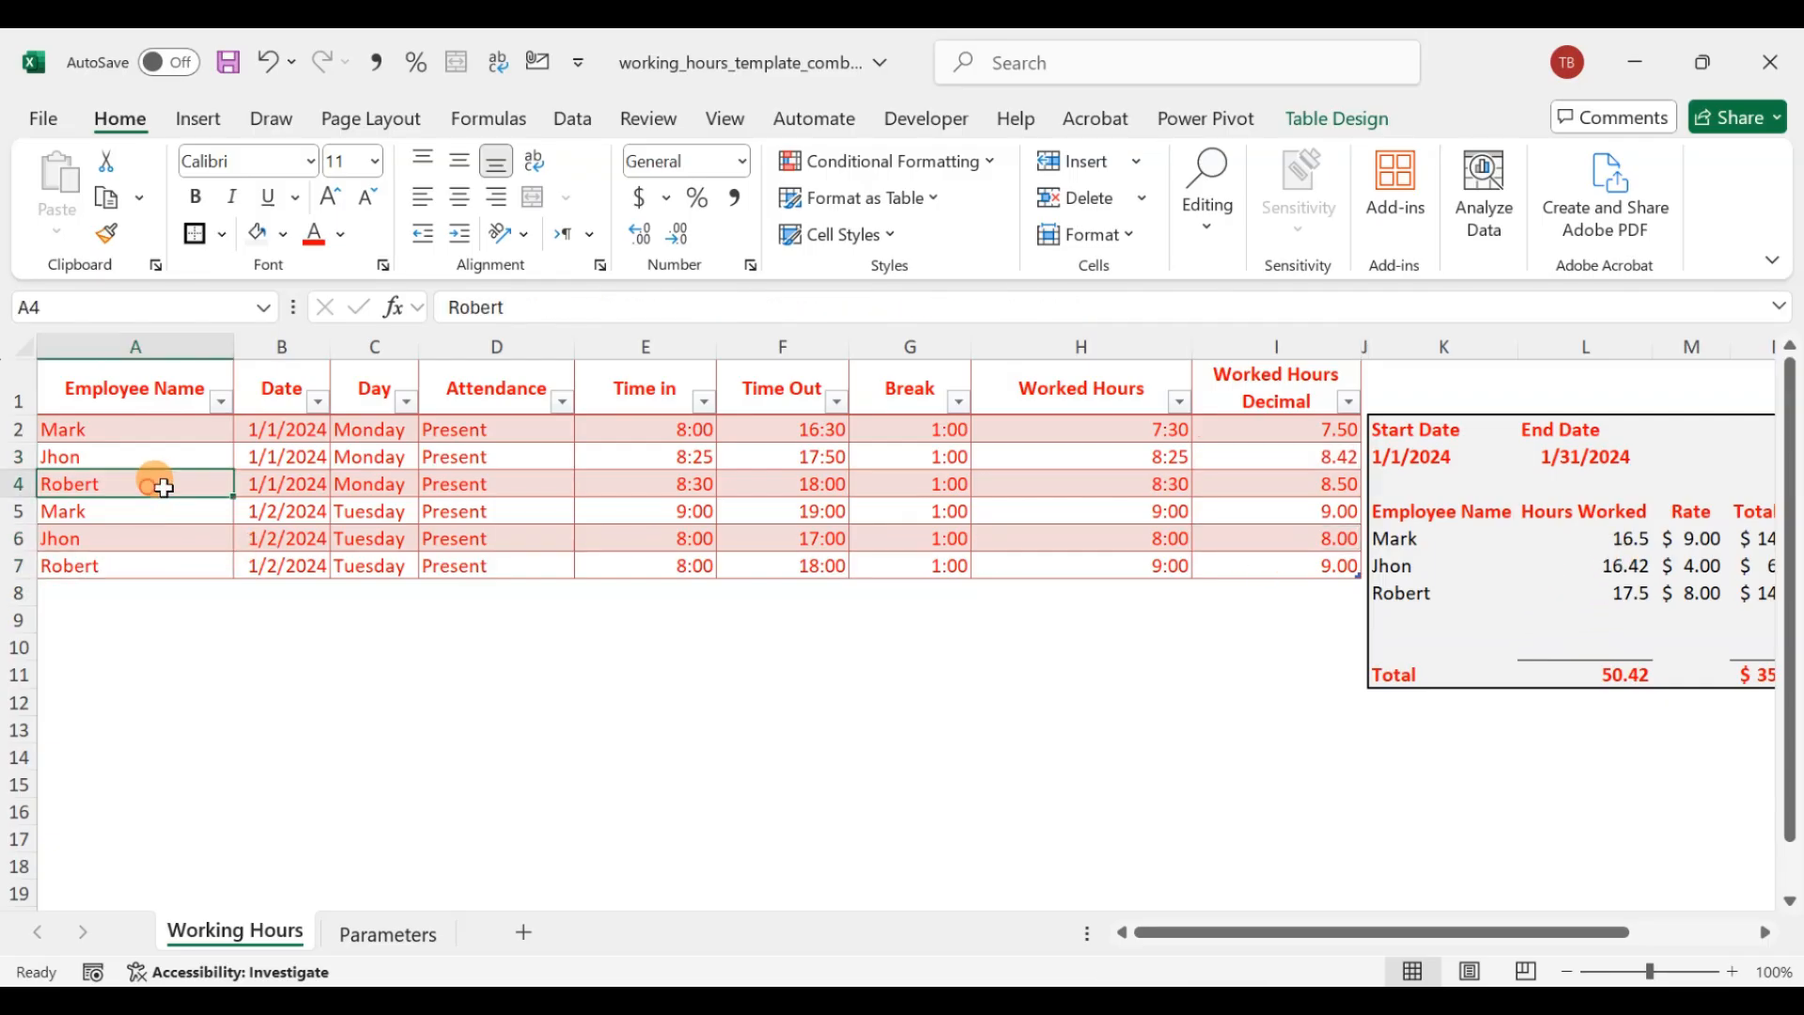
pyautogui.click(1296, 483)
pyautogui.keyDown('ctrl'); pyautogui.click(1287, 565); pyautogui.keyUp('ctrl')
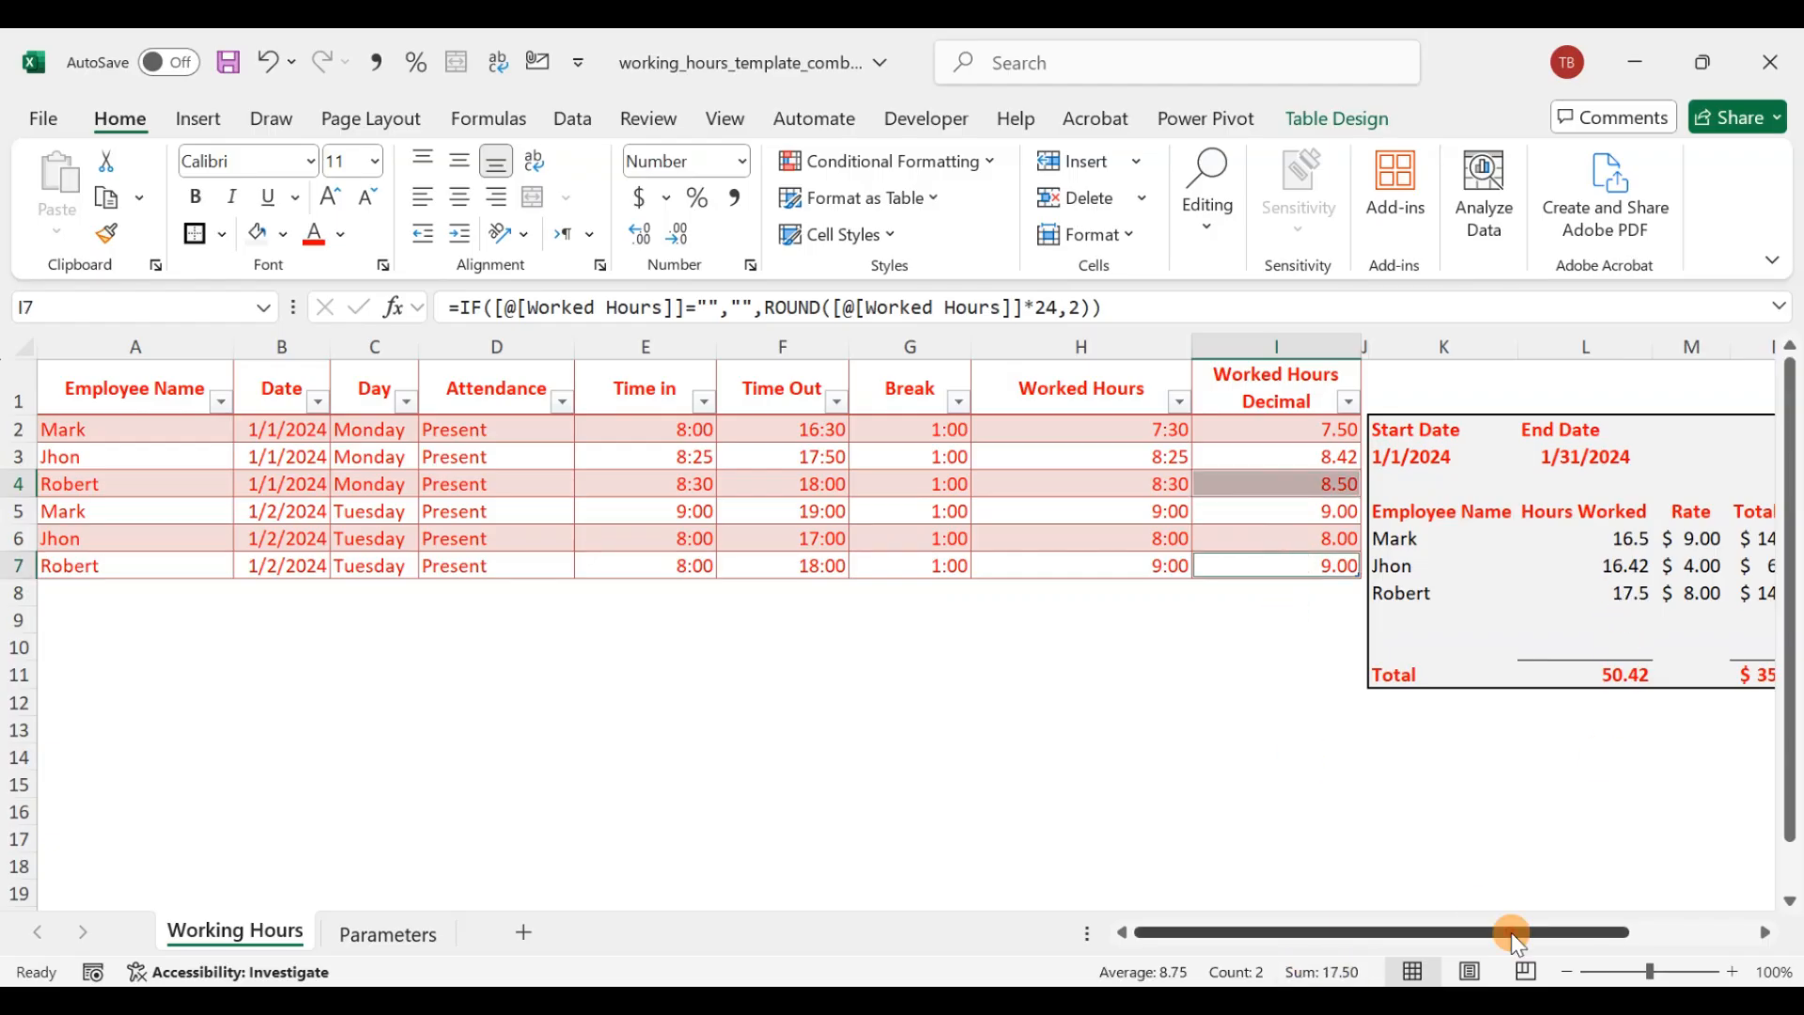
# - Inspect the overall Total Cost formula in N11 of the summary
pyautogui.moveTo(1511, 932); pyautogui.dragTo(1611, 934)
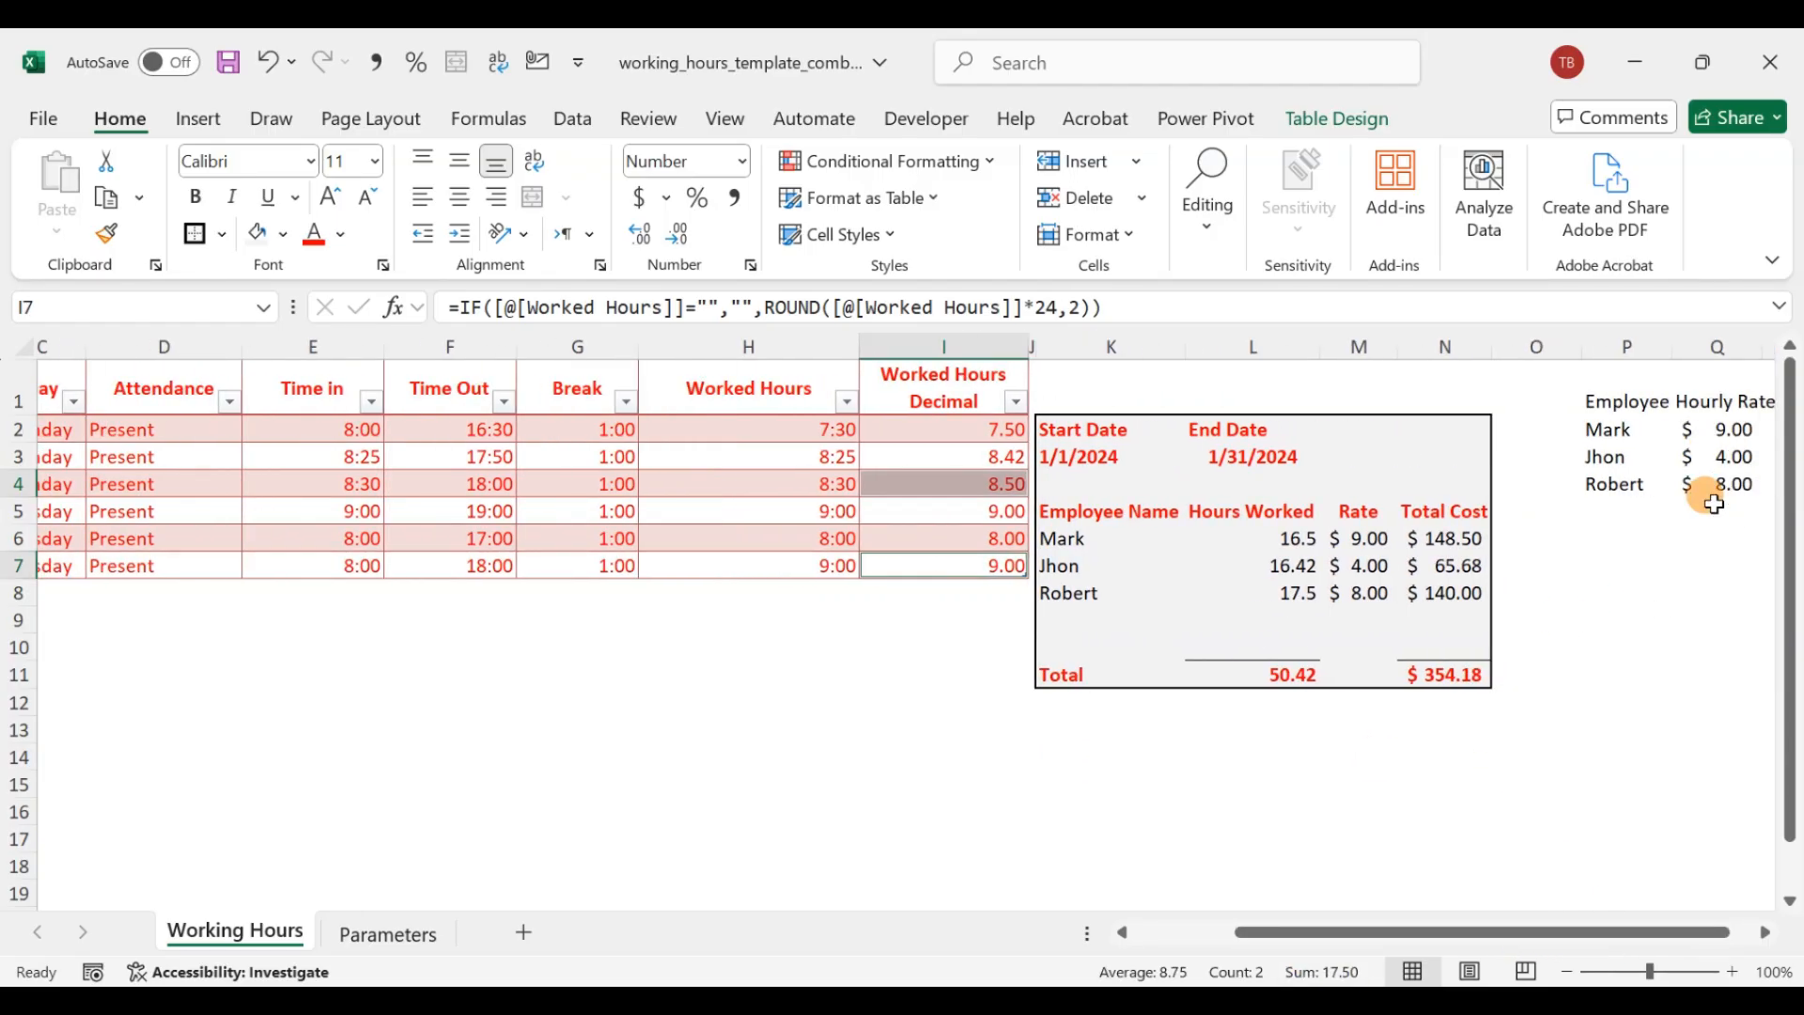
pyautogui.click(1430, 669)
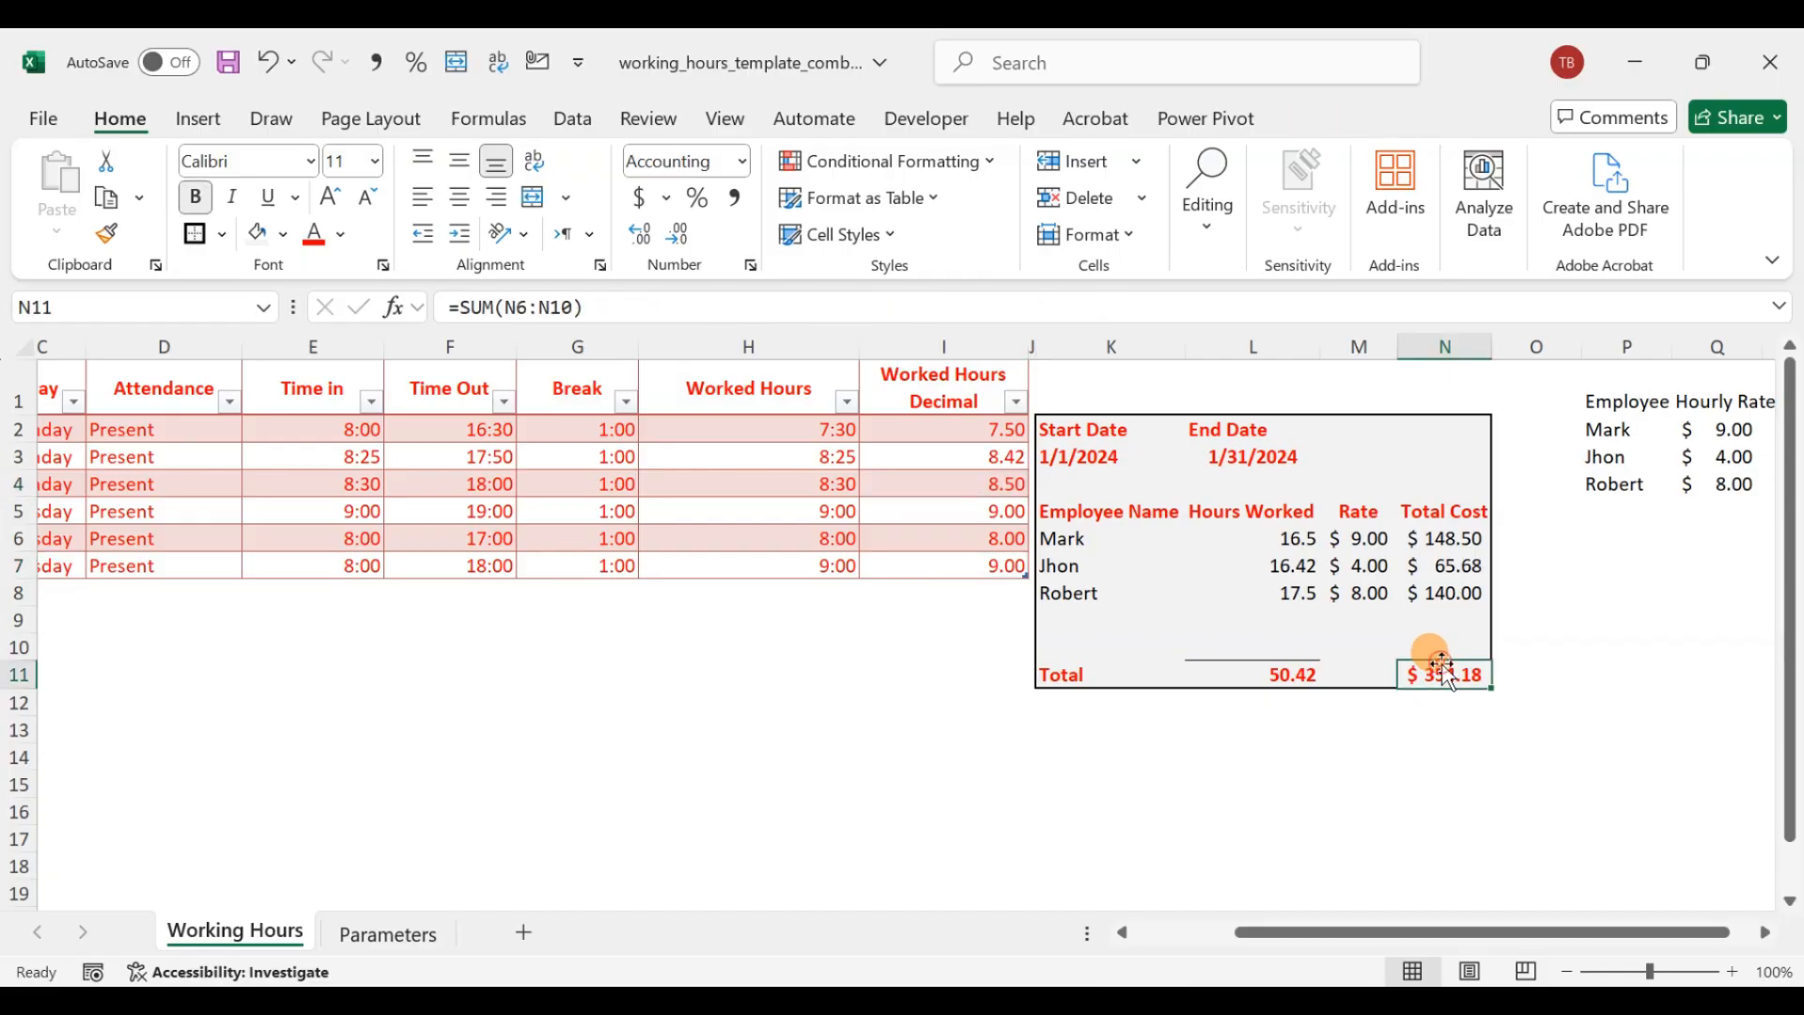
pyautogui.click(567, 615)
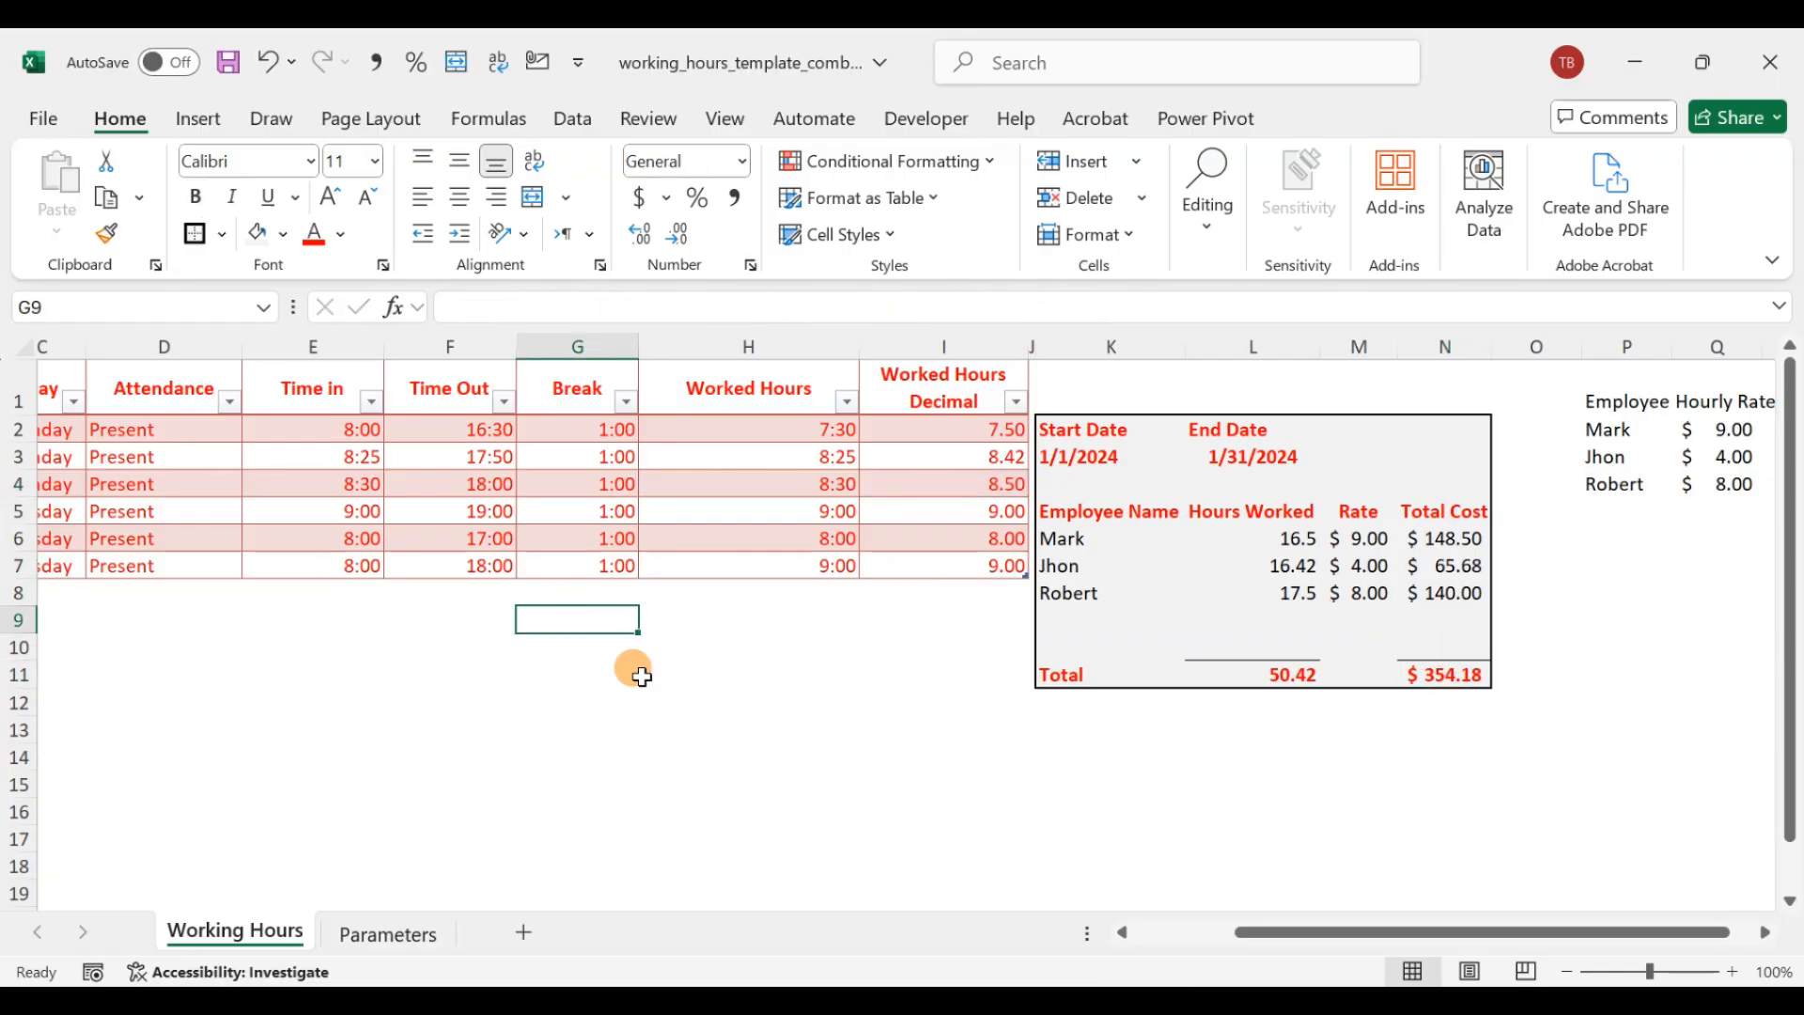